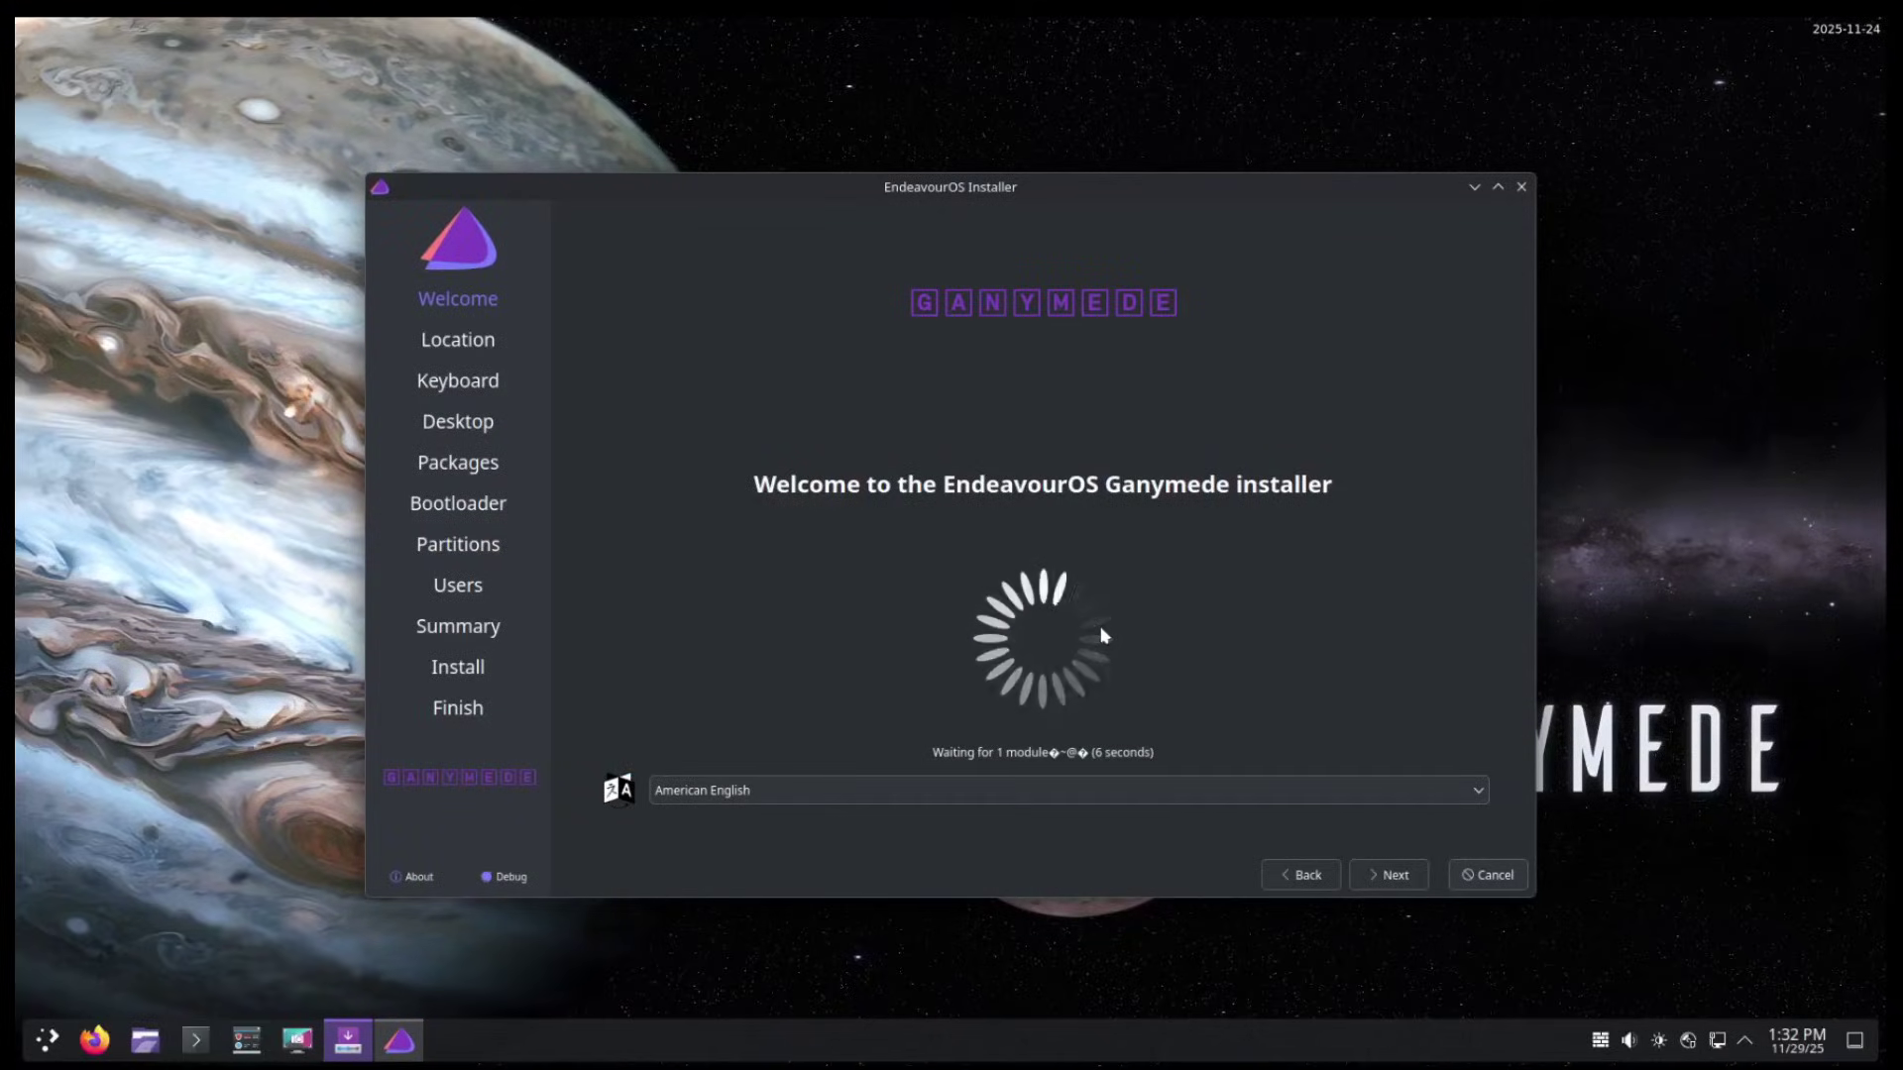
Keep American English as the installer language and continue to the location settings
click(722, 788)
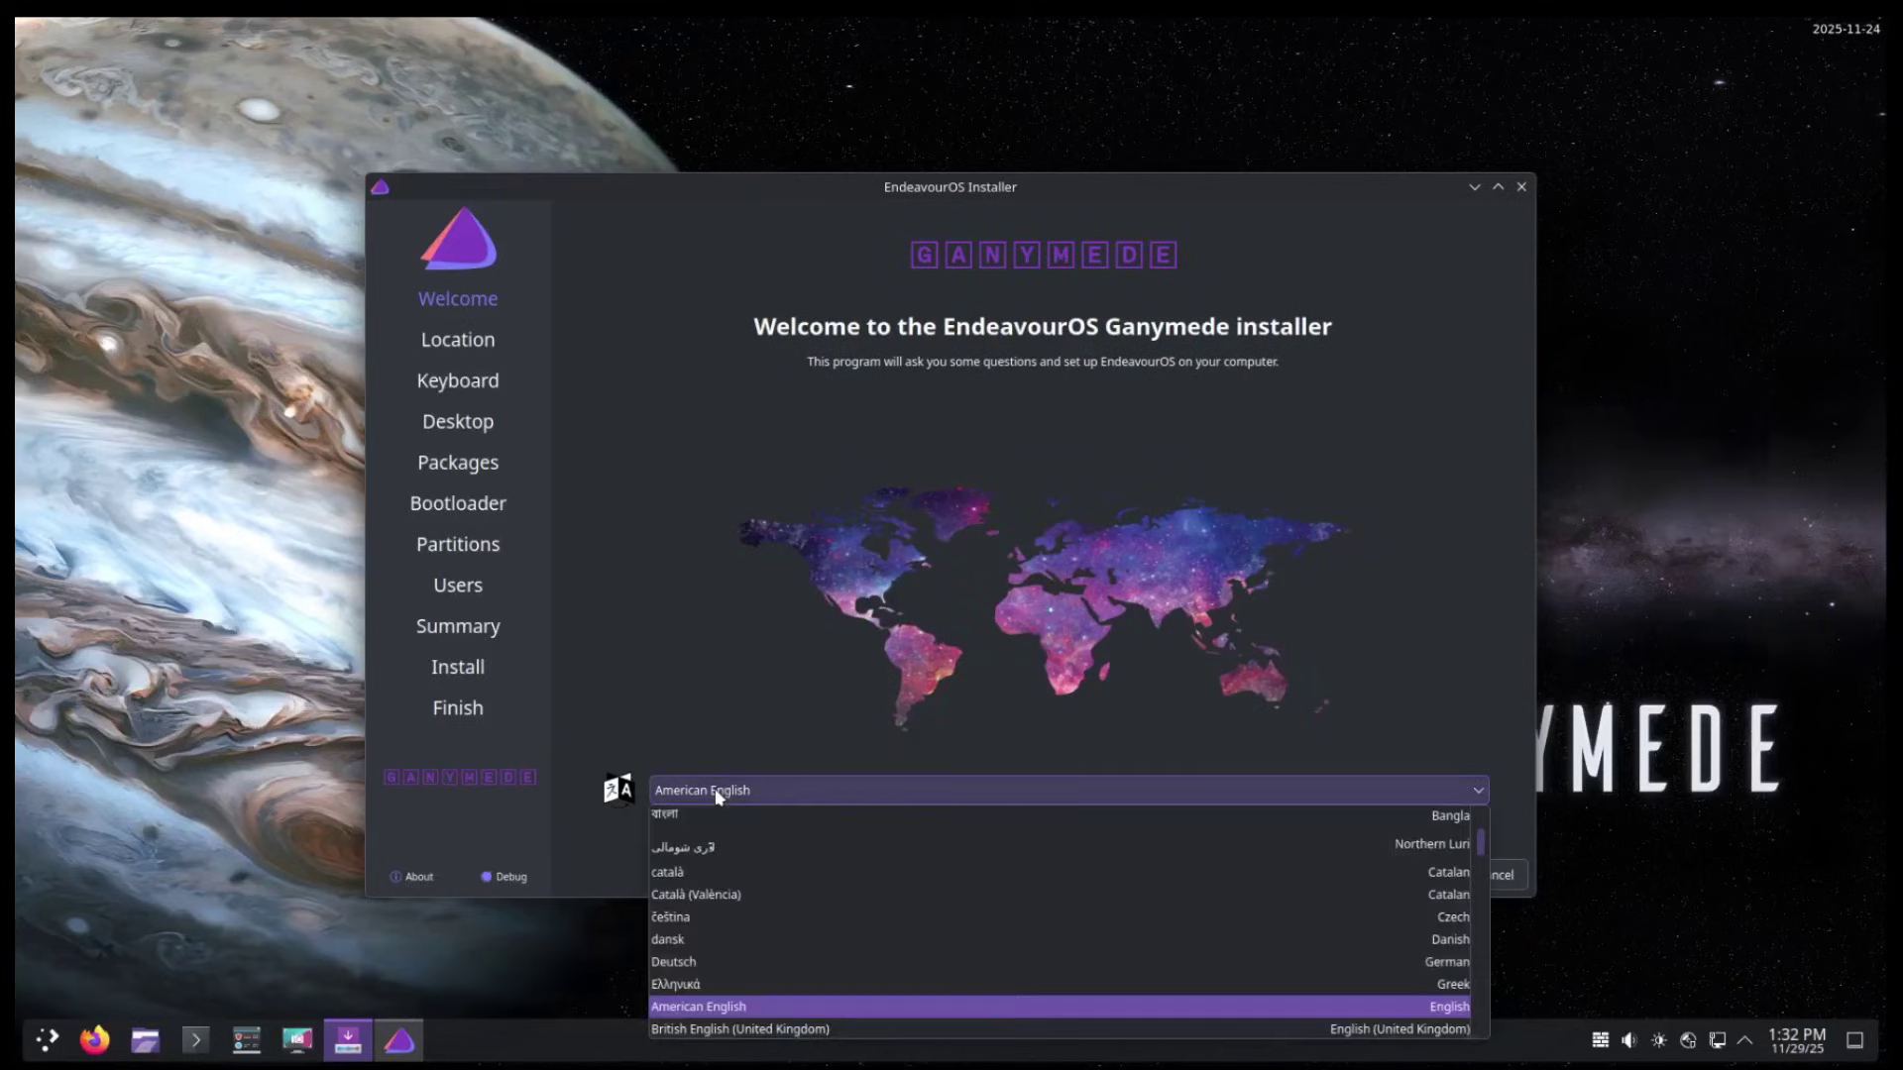
click(718, 794)
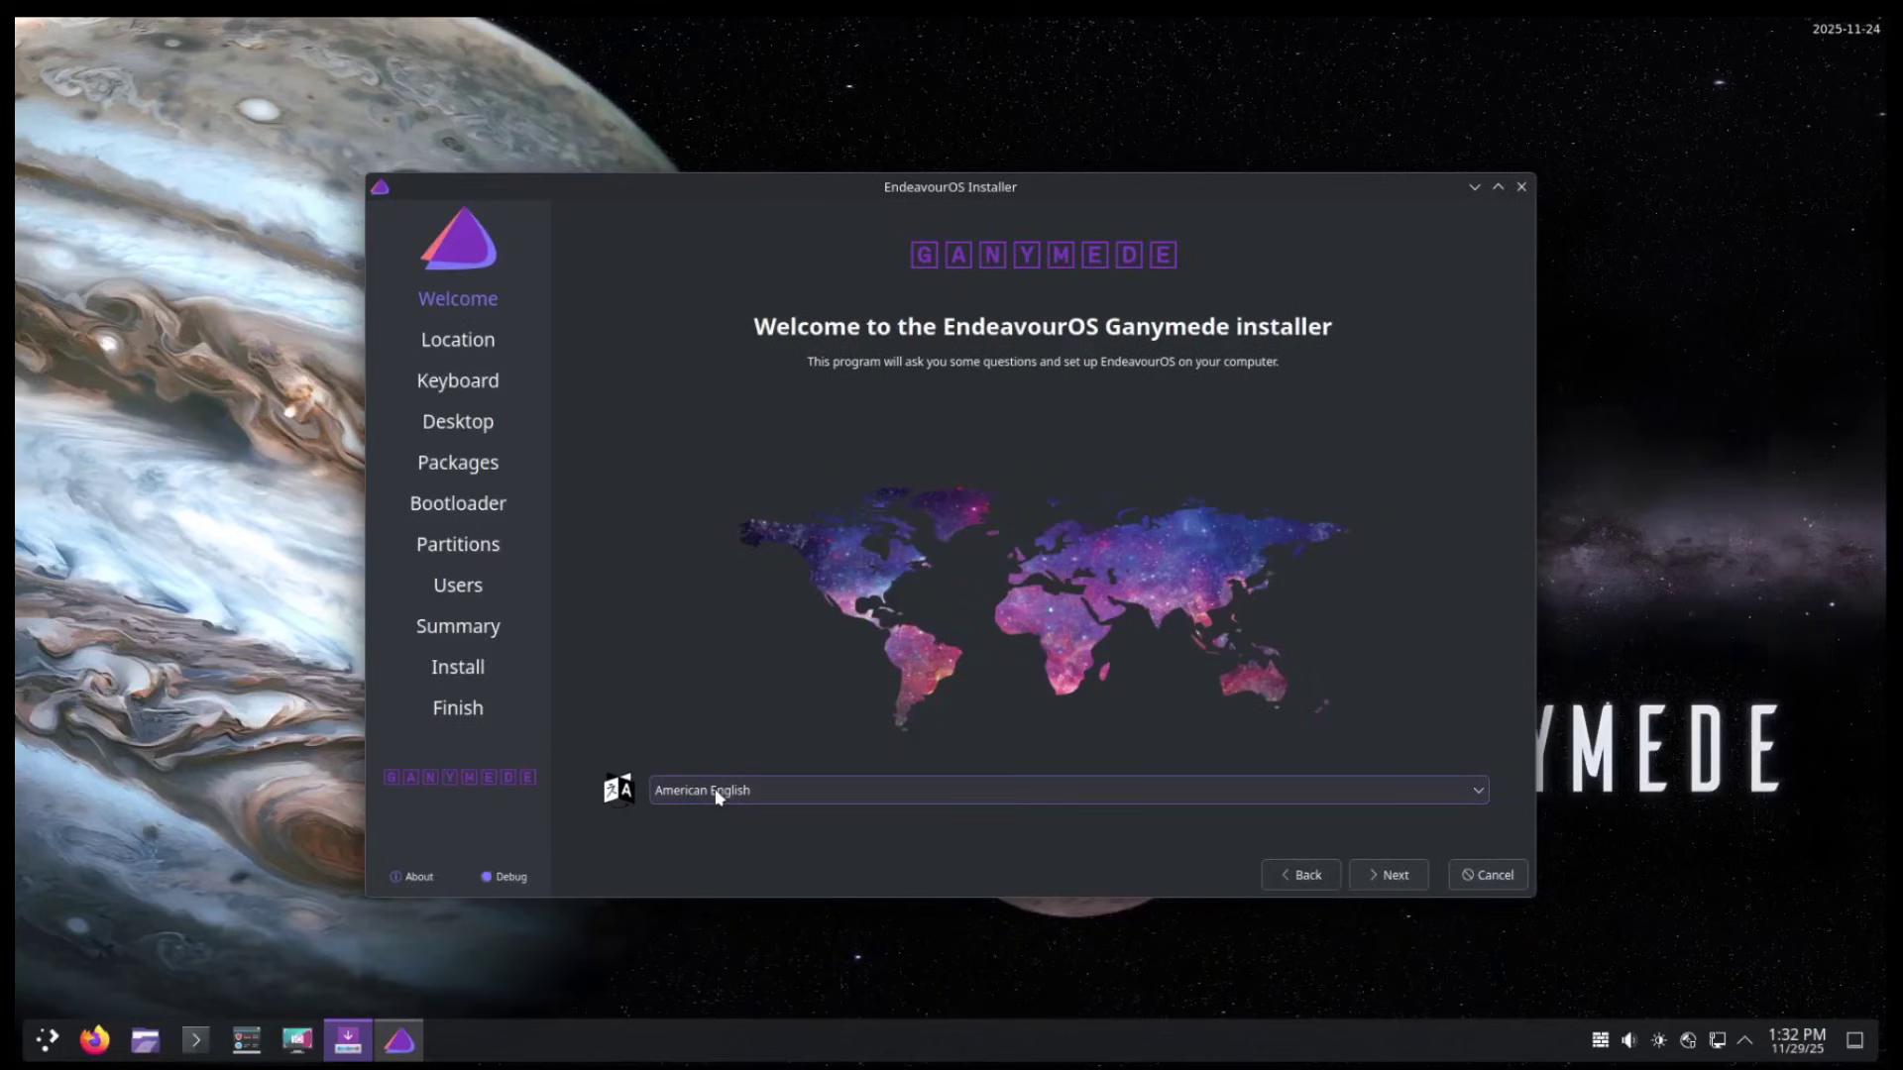
click(1387, 879)
Keep America as the region and Los Angeles as the zone, and continue to the keyboard settings
click(718, 668)
click(717, 668)
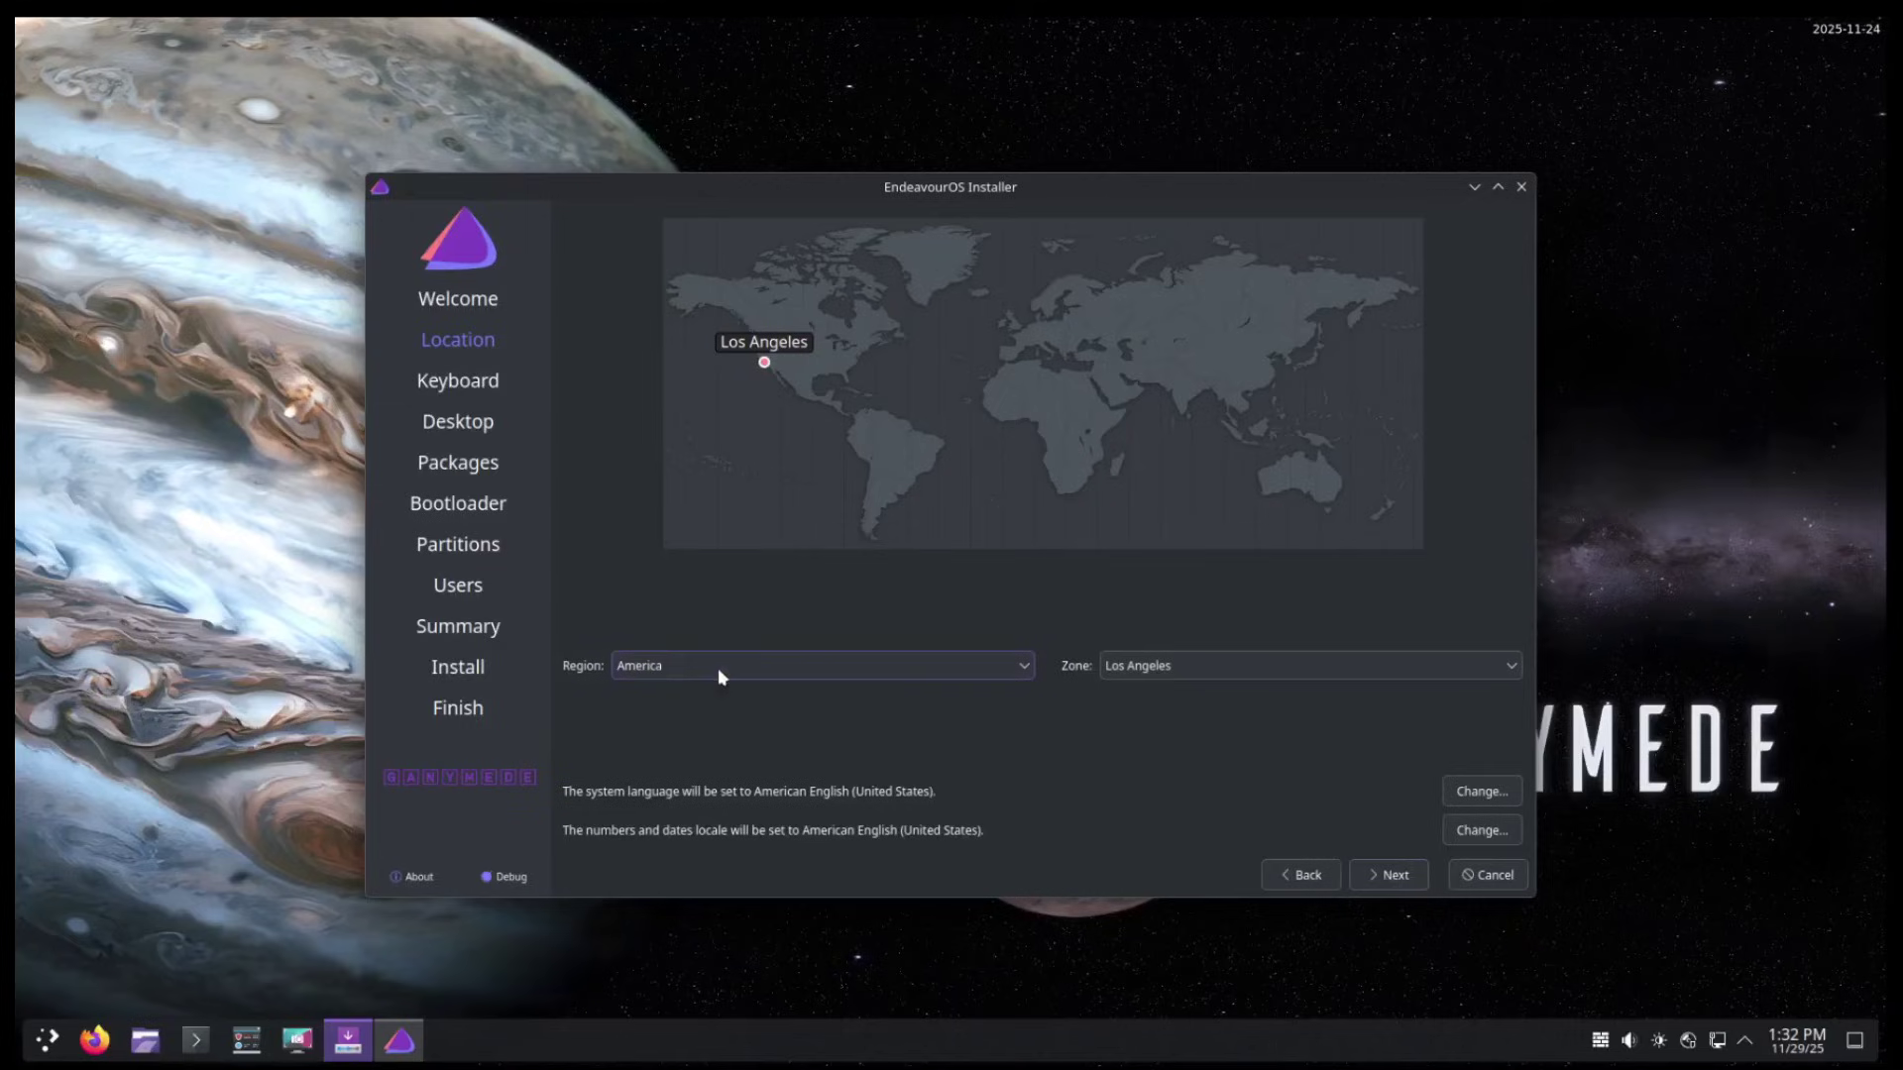
click(1170, 671)
click(1170, 671)
click(1397, 876)
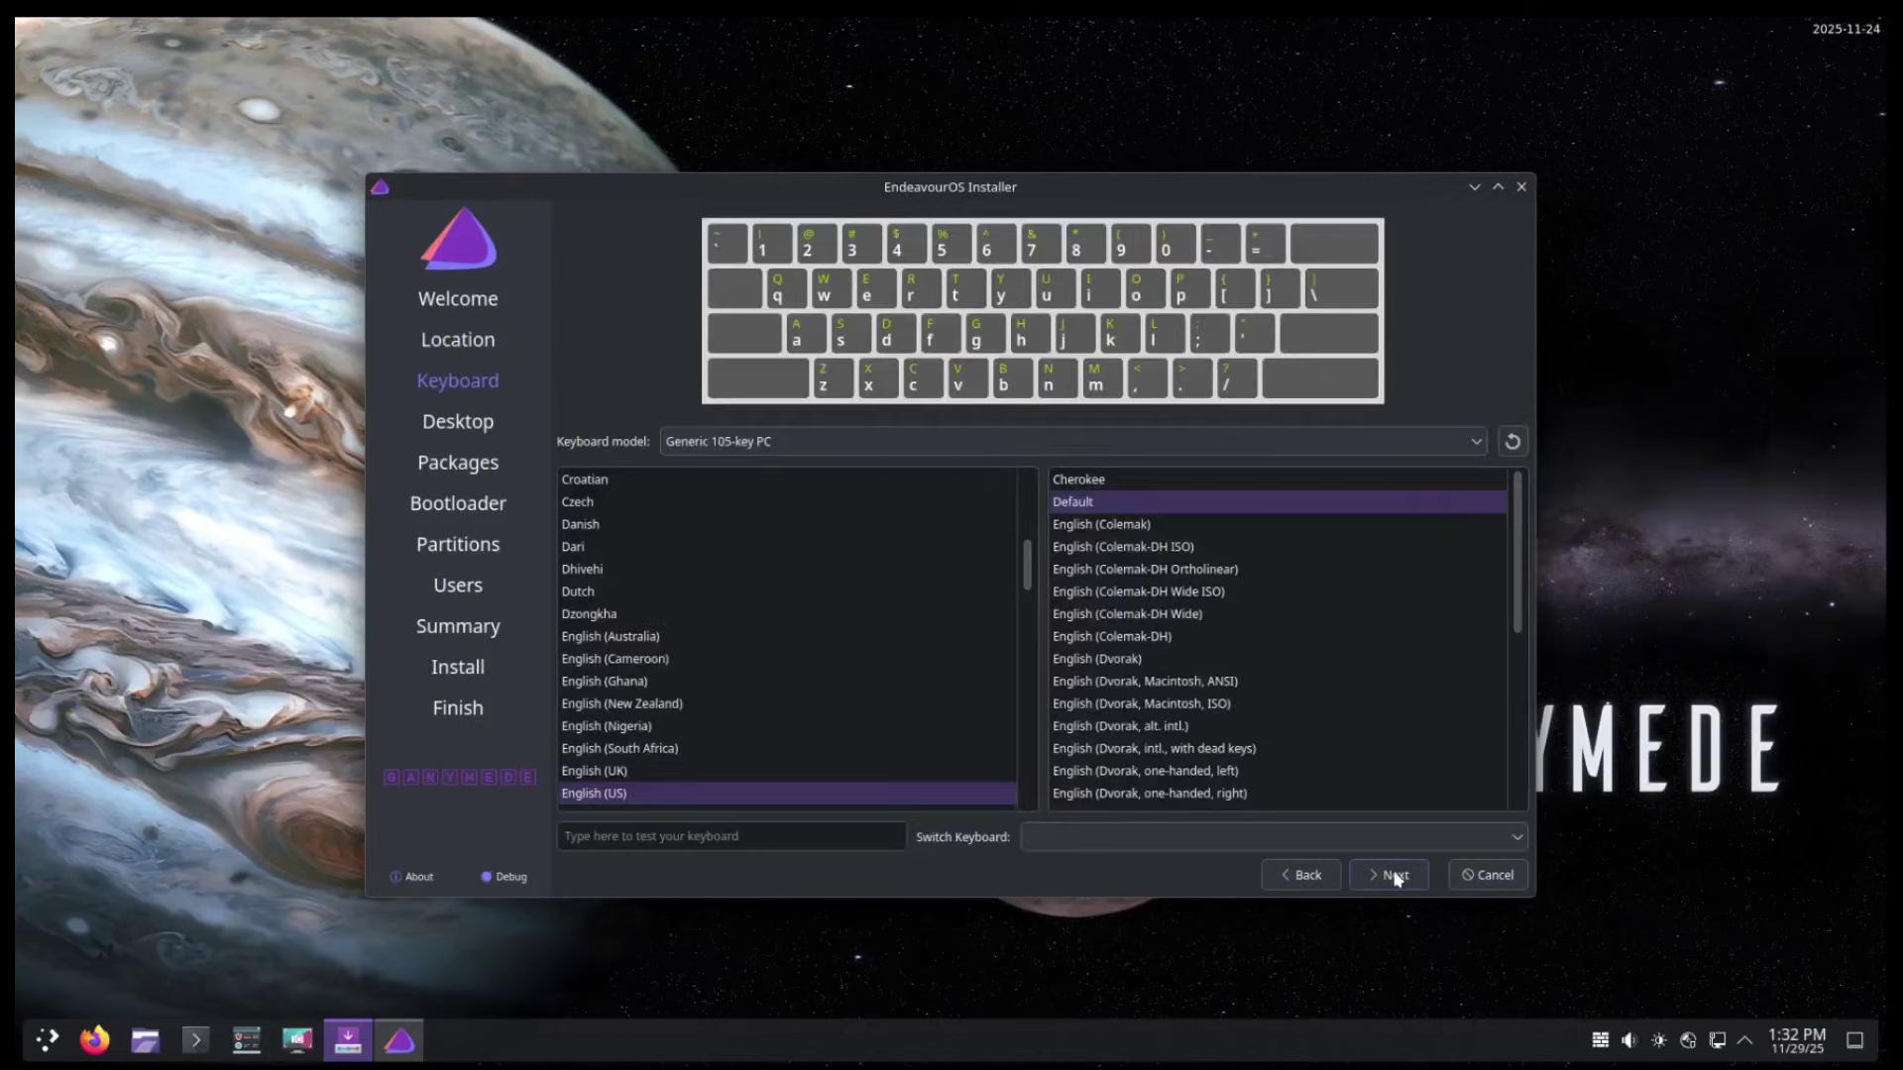
Choose the English (US) keyboard layout with the Default variant and continue to the desktop selection
click(694, 792)
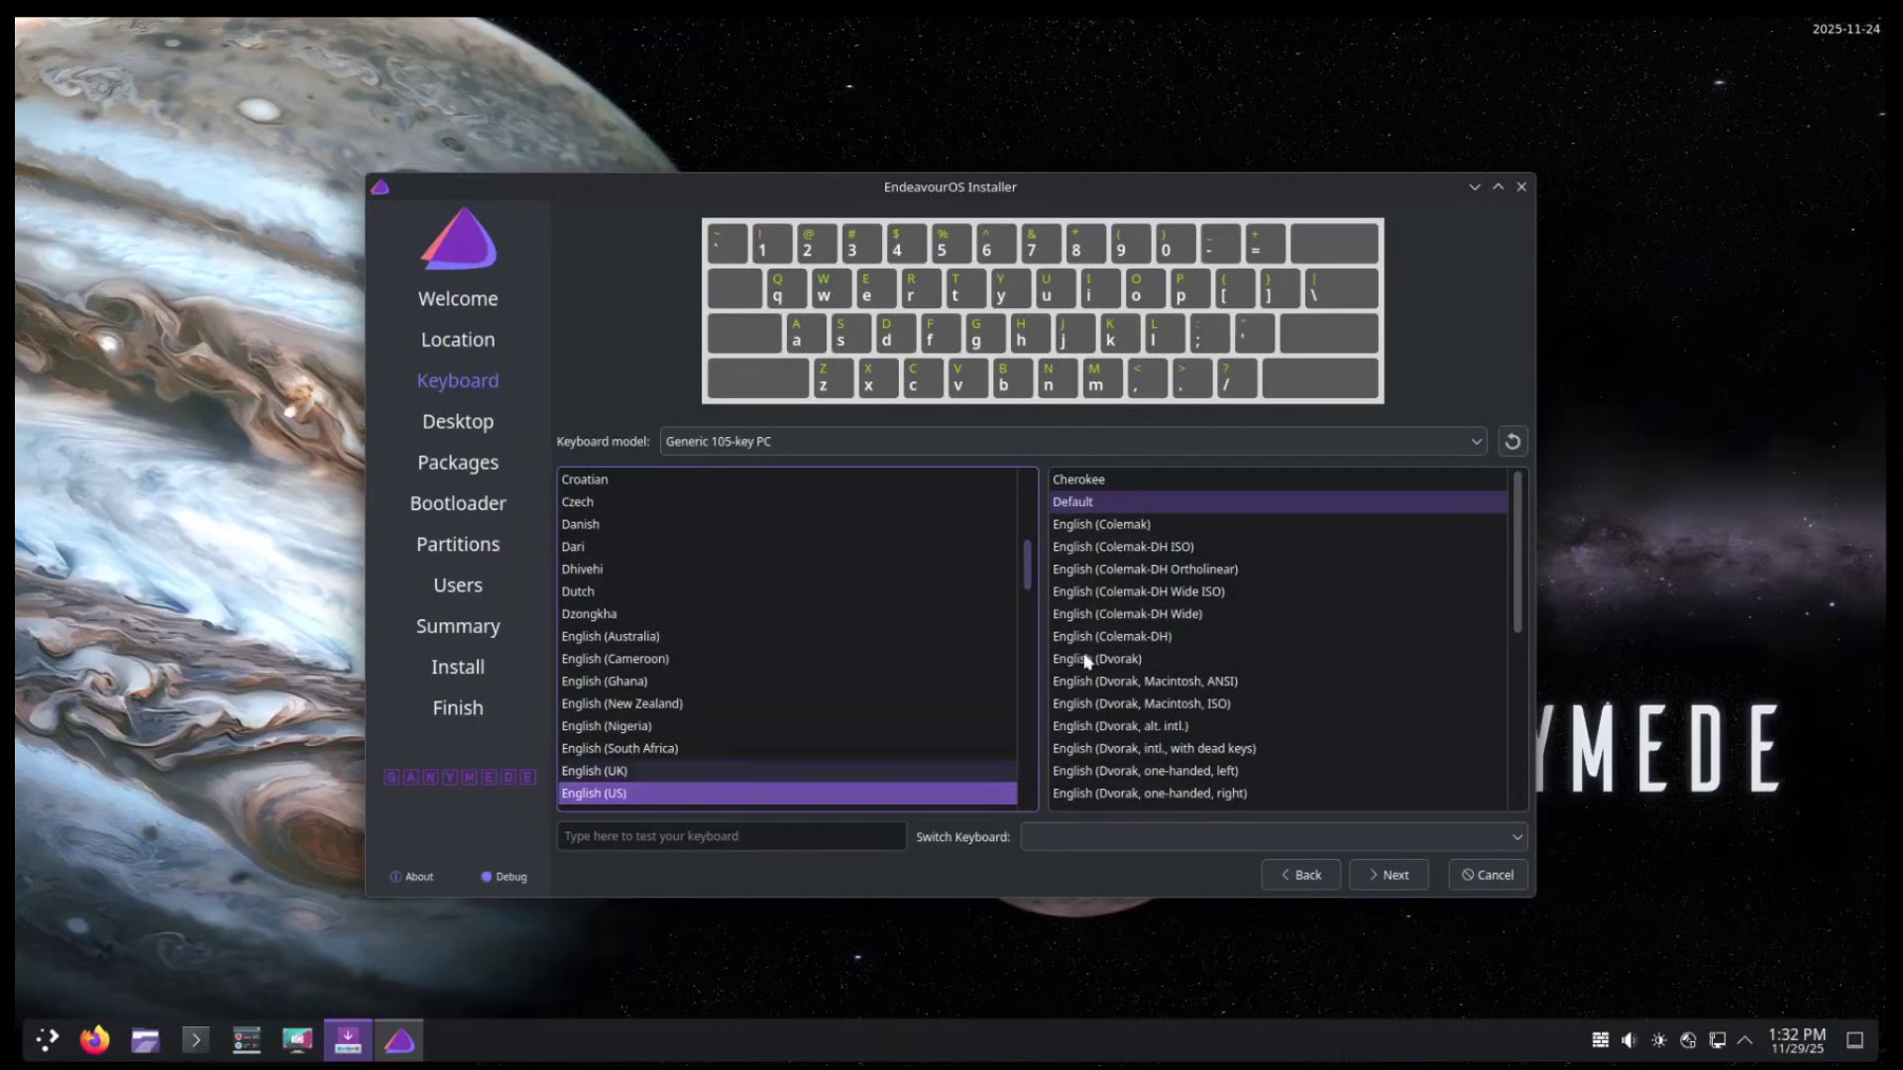
click(1149, 498)
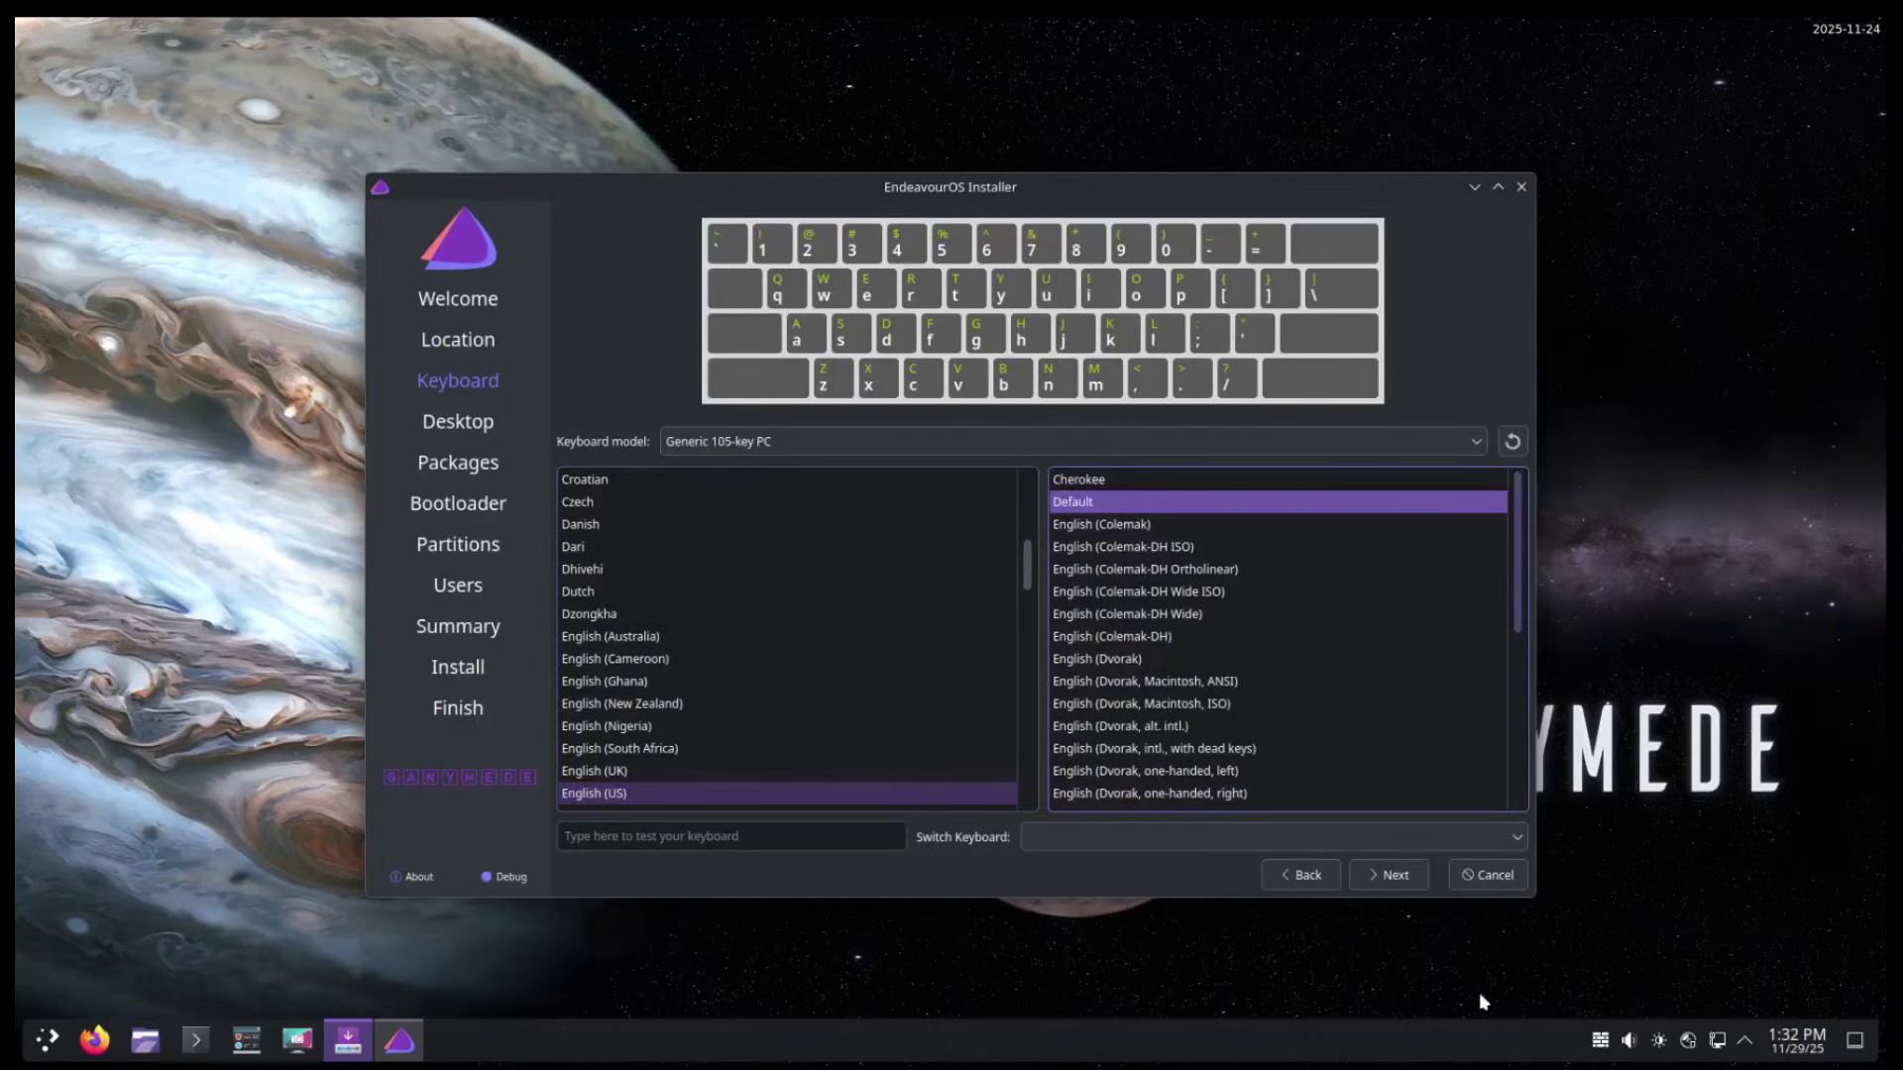
click(1385, 877)
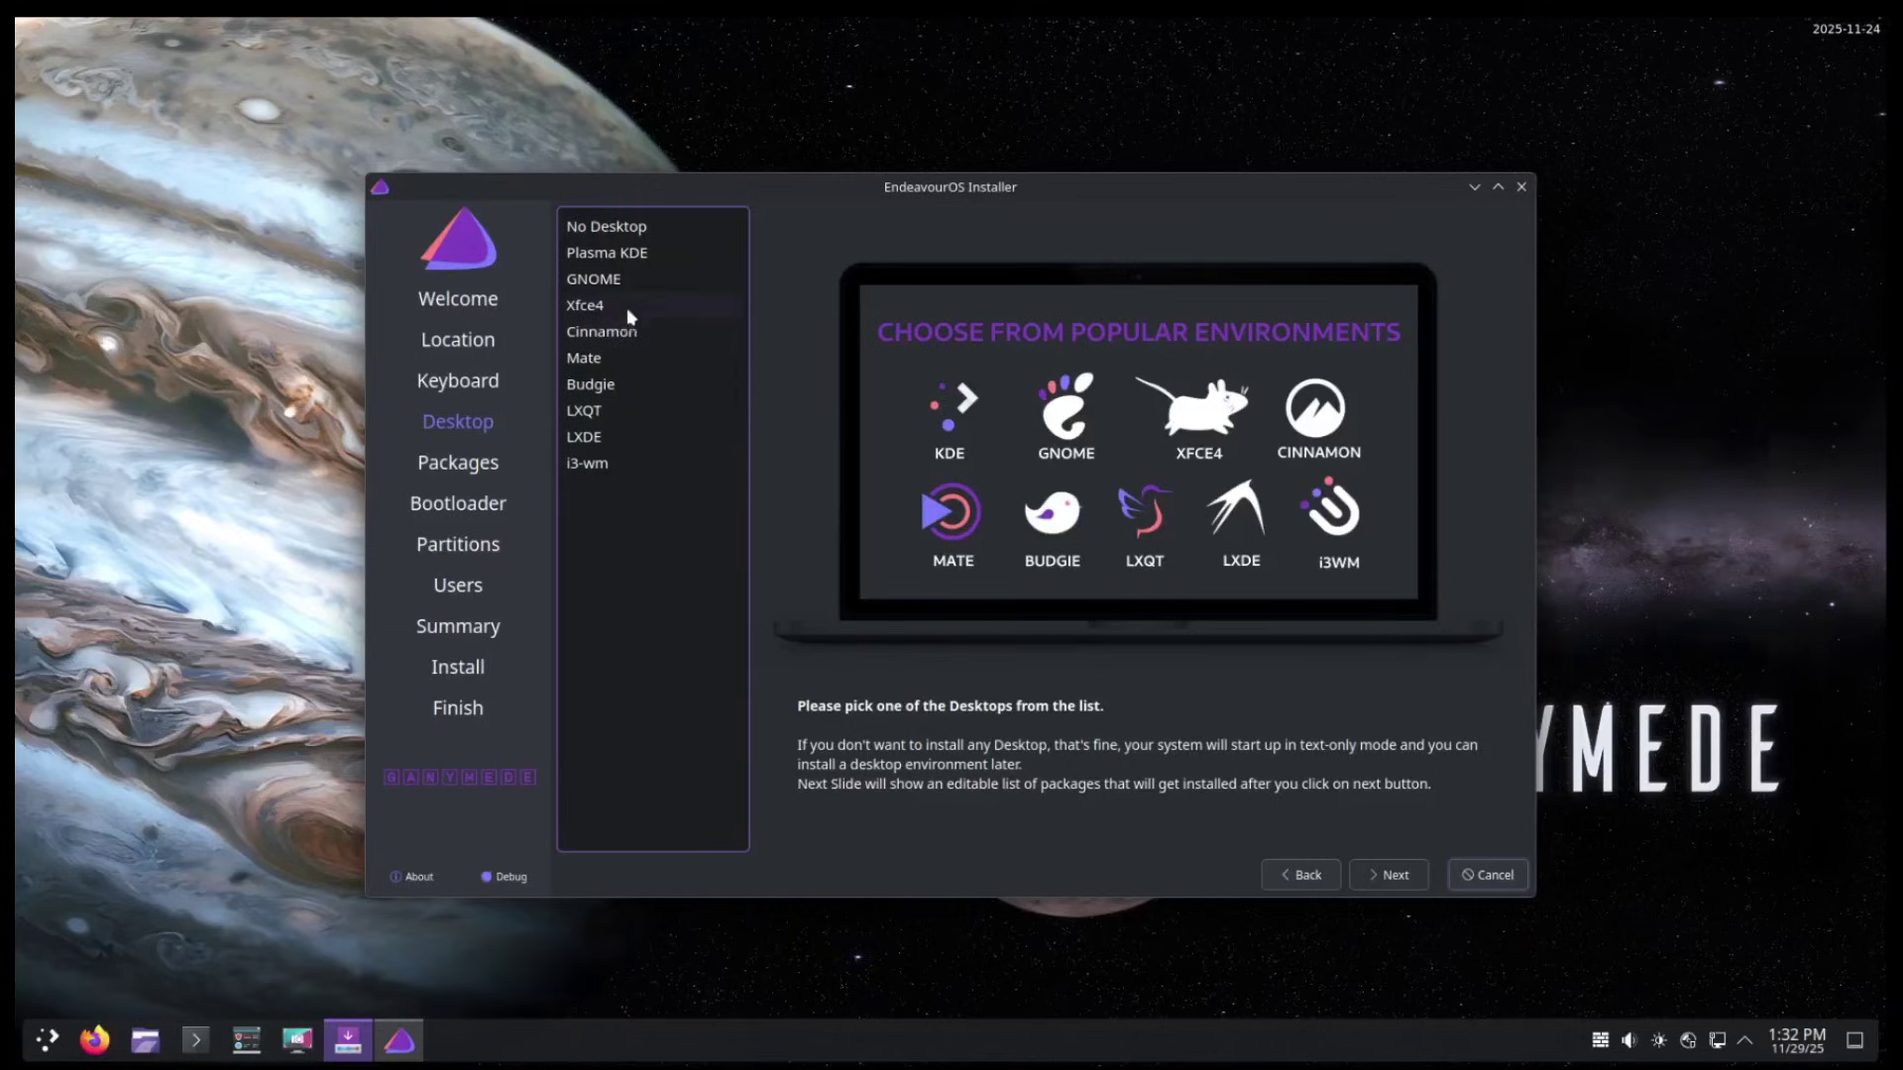
Choose Plasma KDE as the desktop environment and accept the default package selection
click(598, 260)
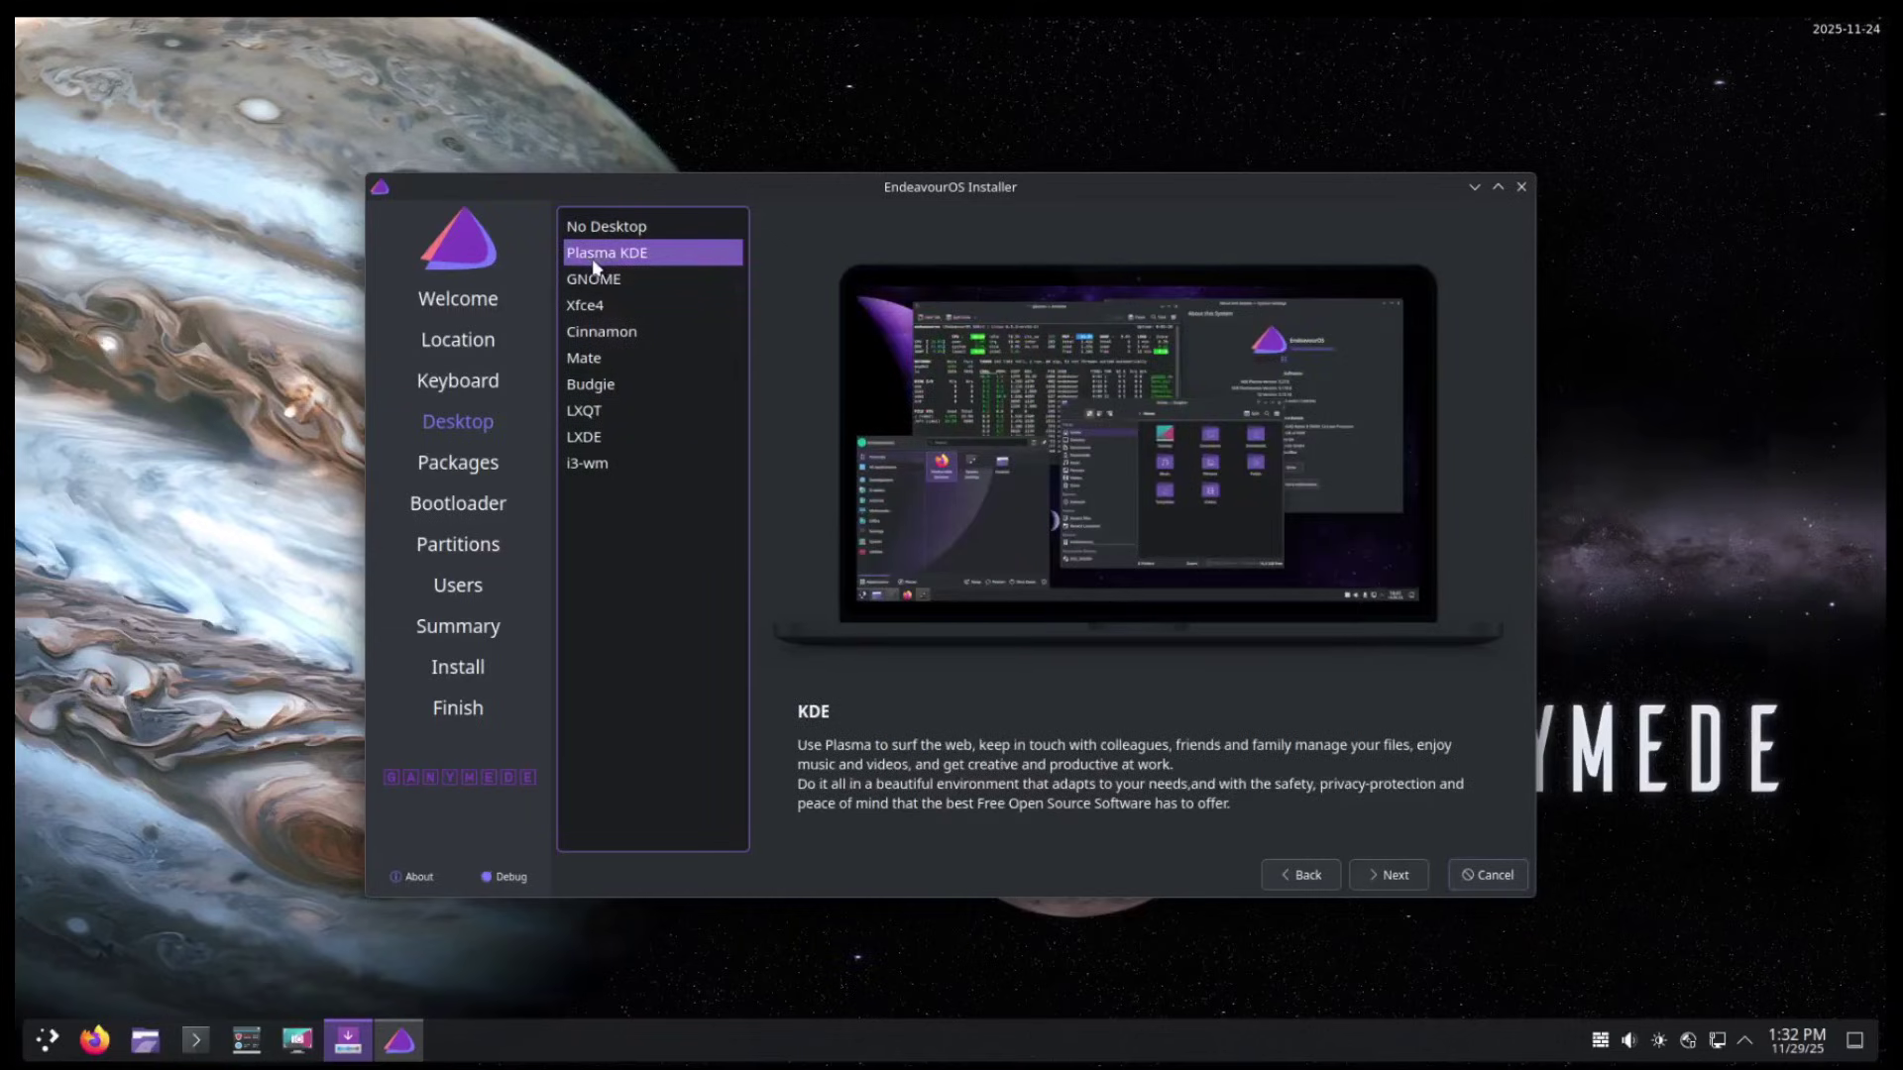
click(1386, 874)
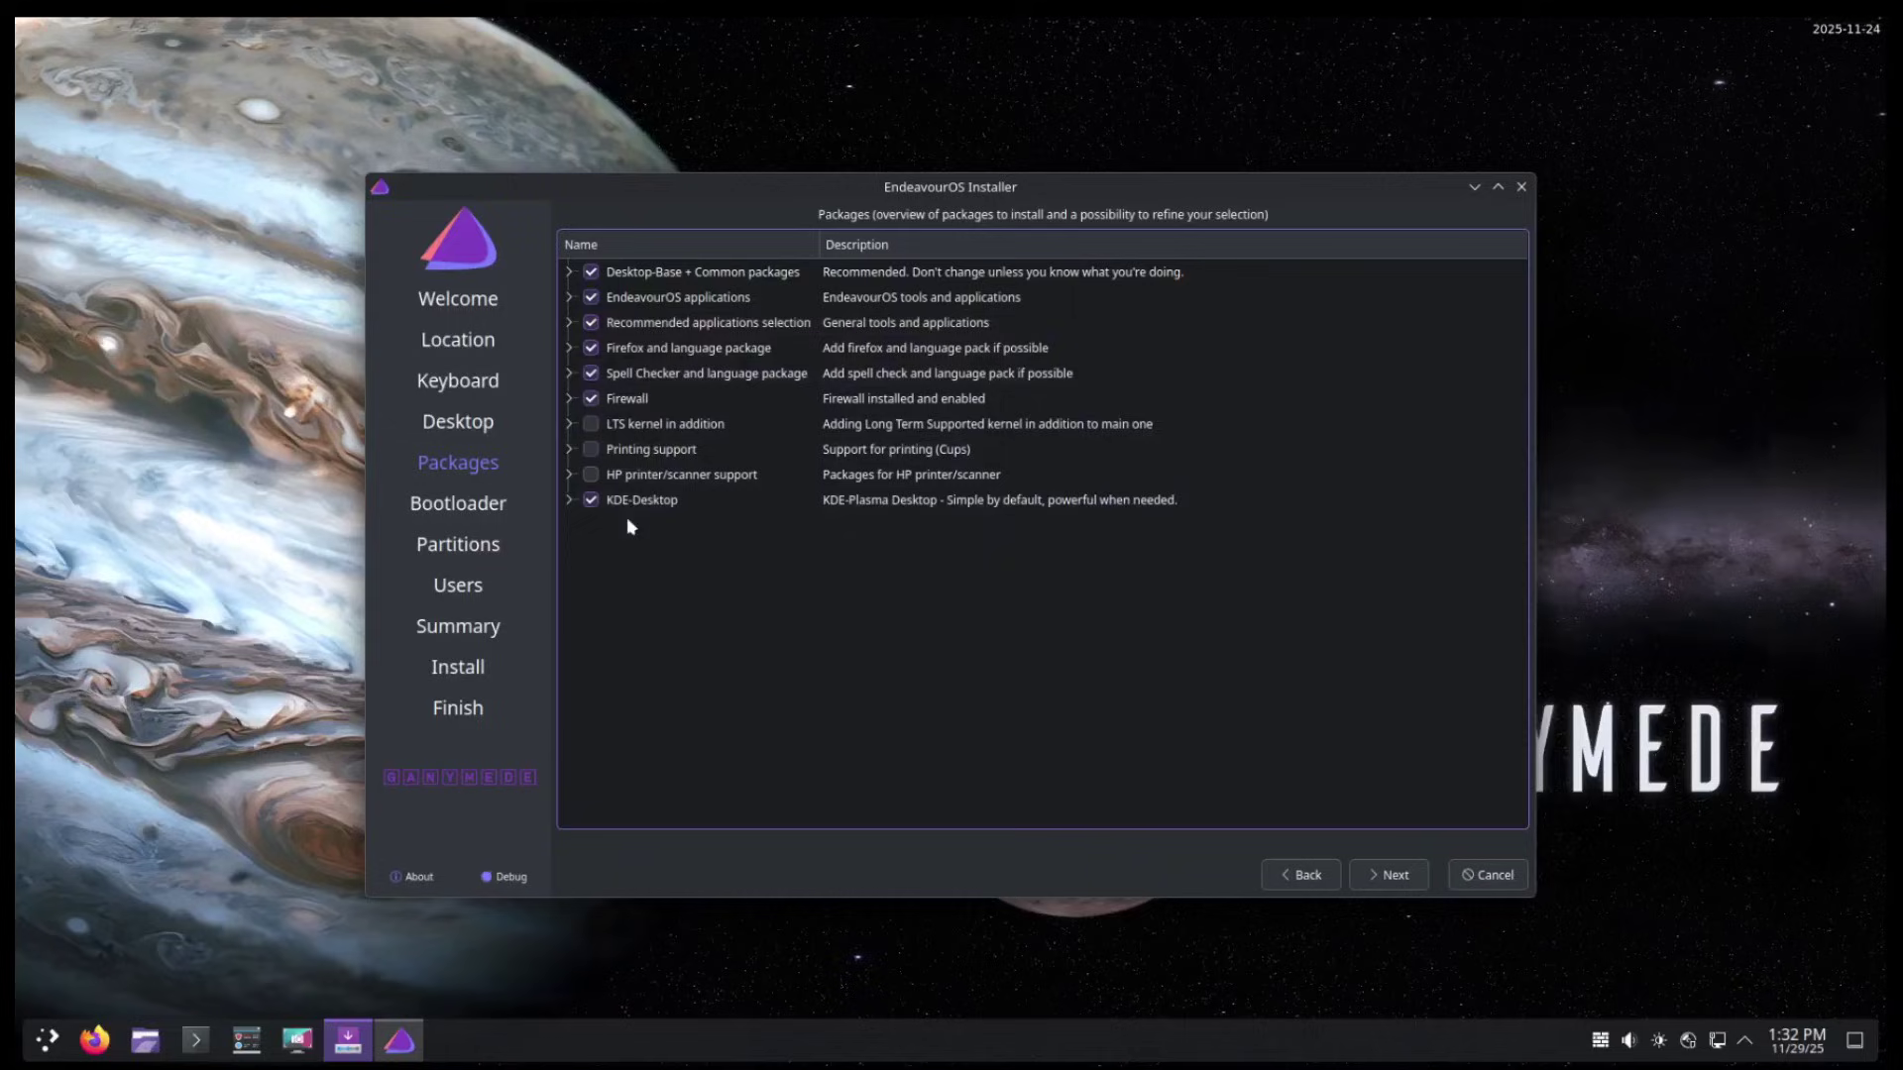
click(1383, 876)
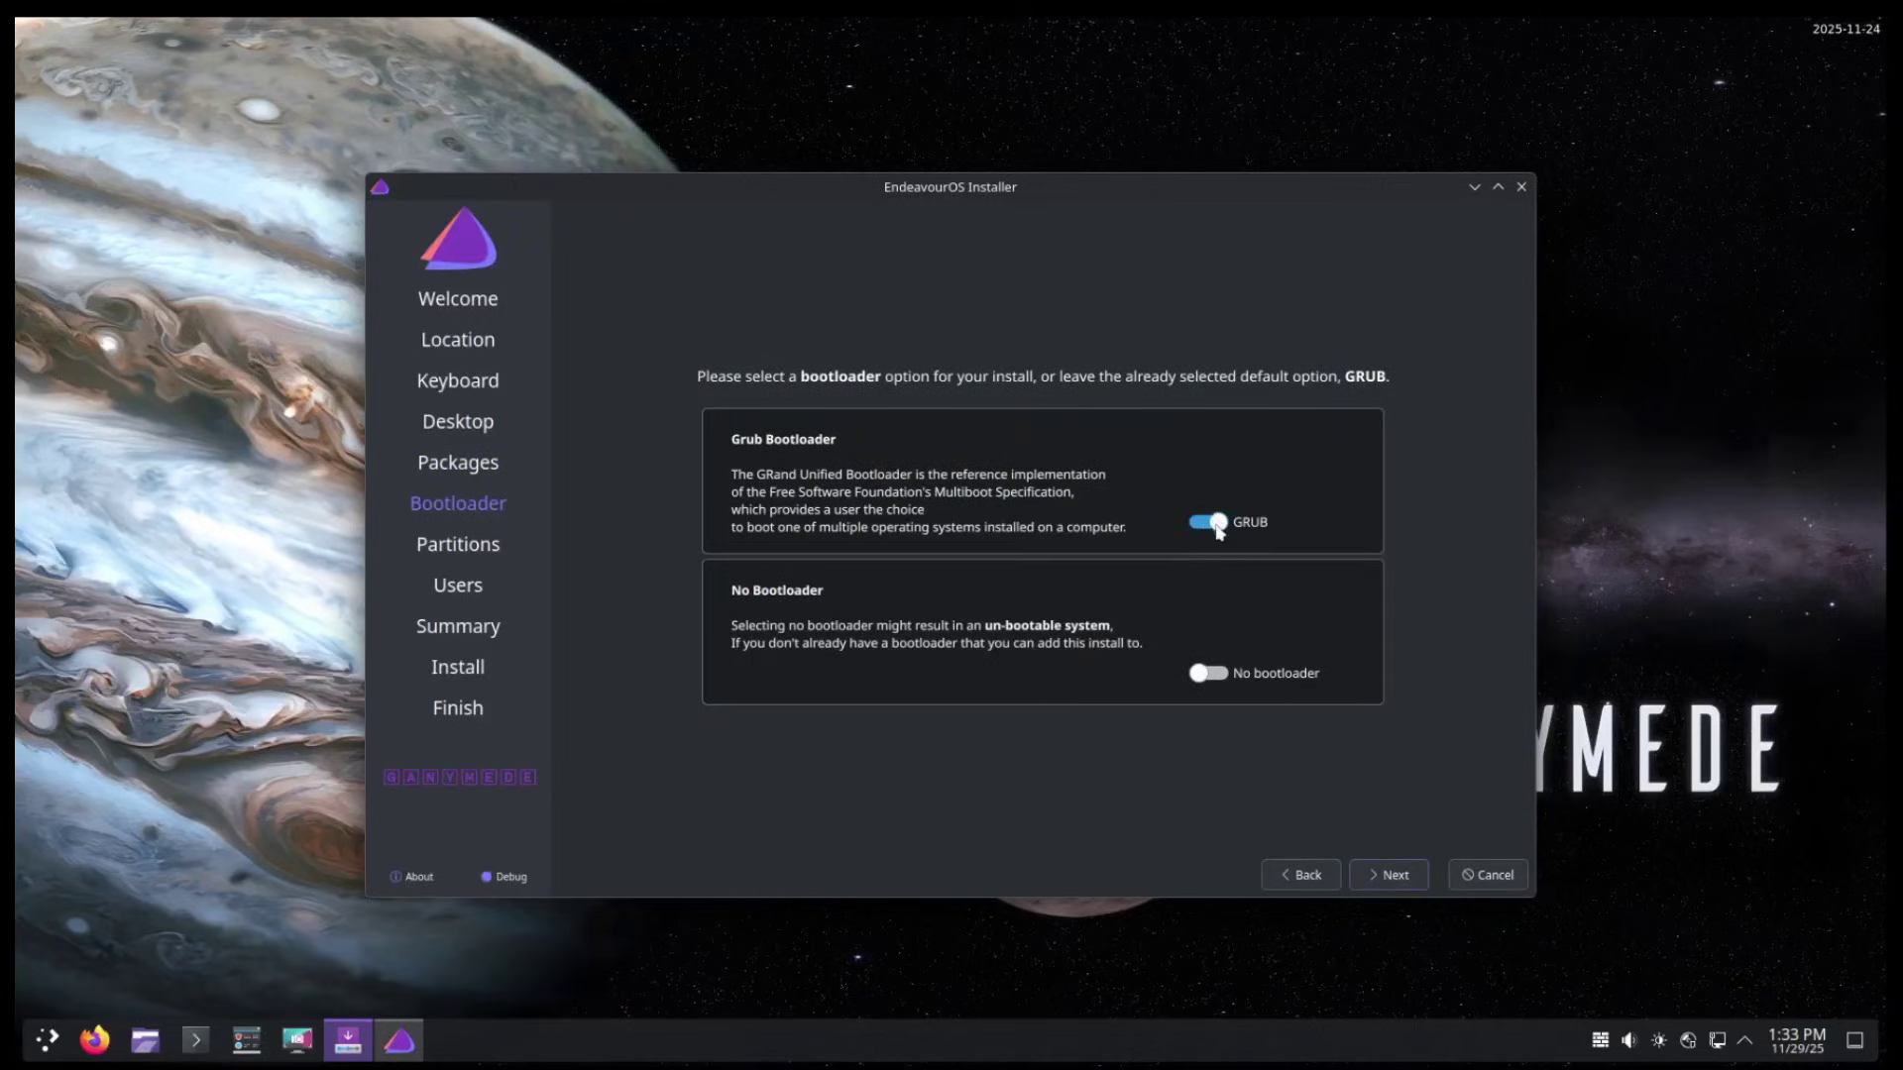
Keep GRUB as the bootloader, and partition vda with Erase disk, Swap to file and ext4
click(1398, 879)
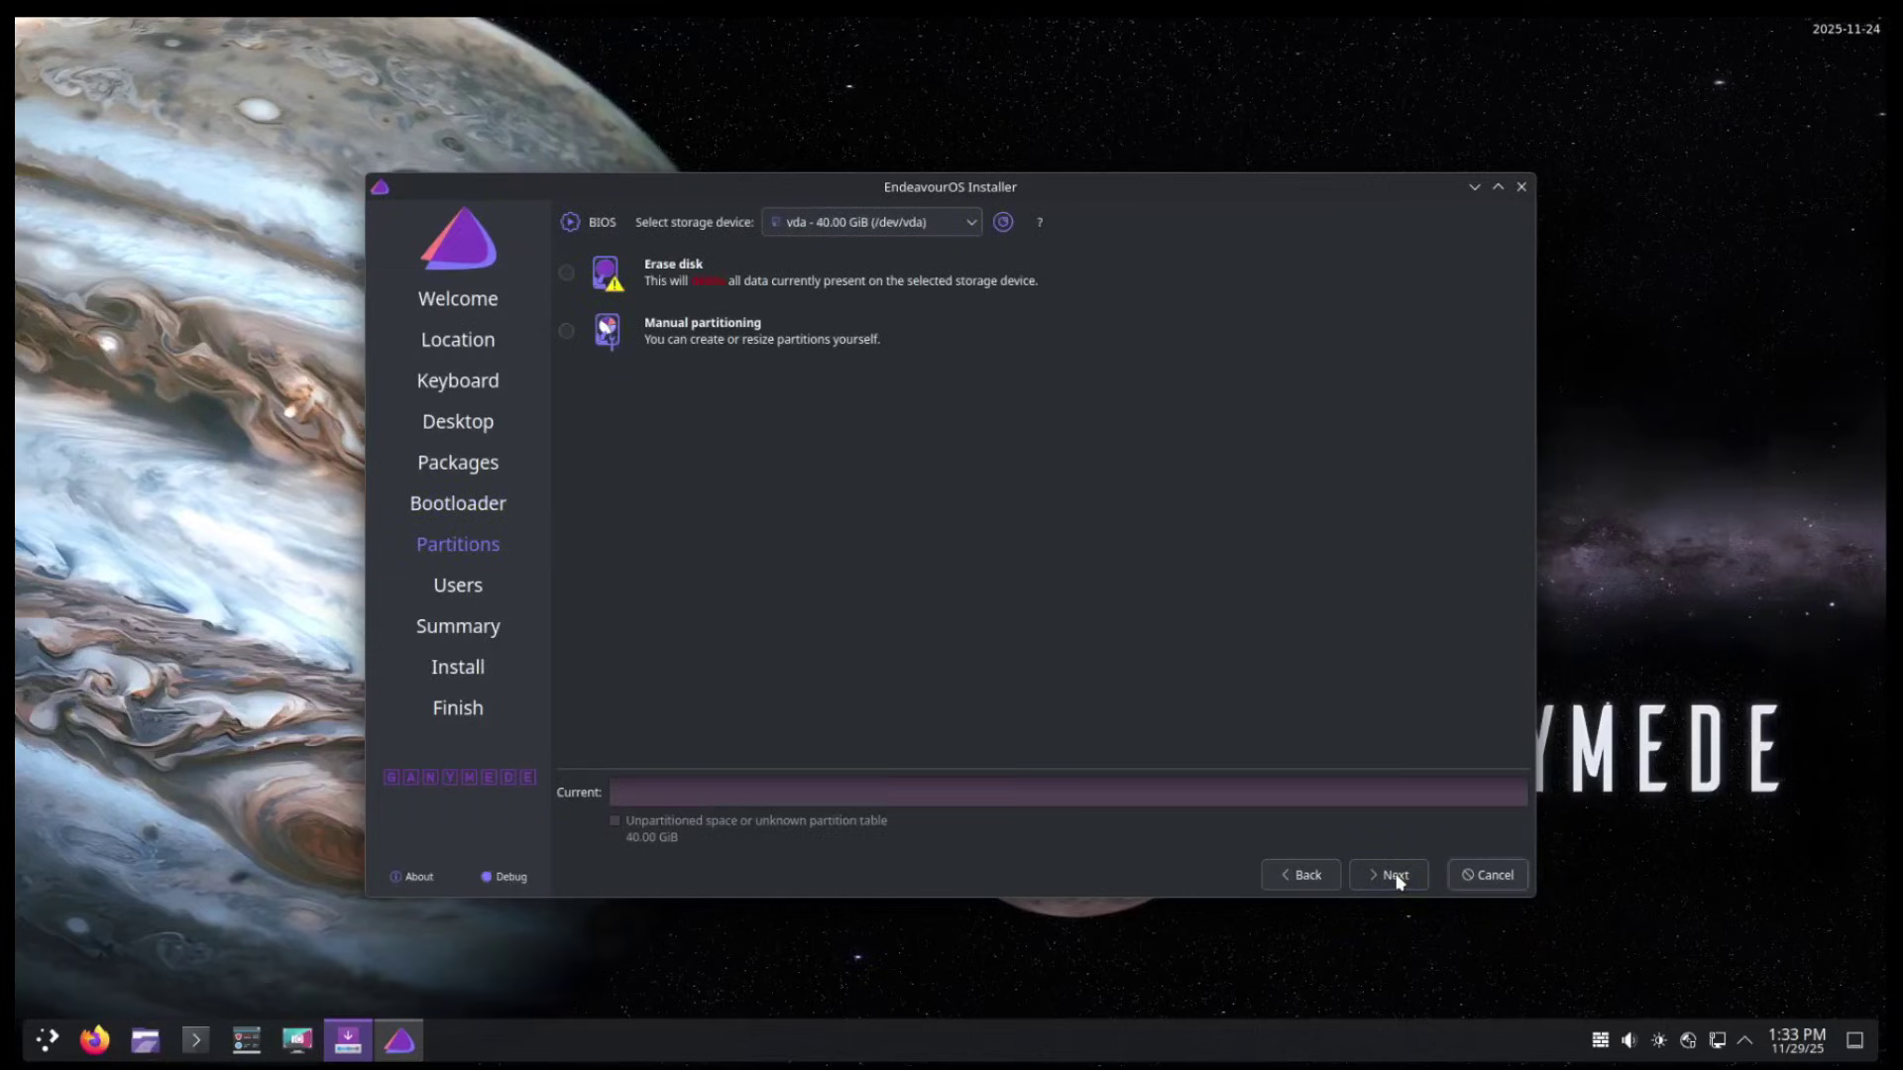
click(567, 272)
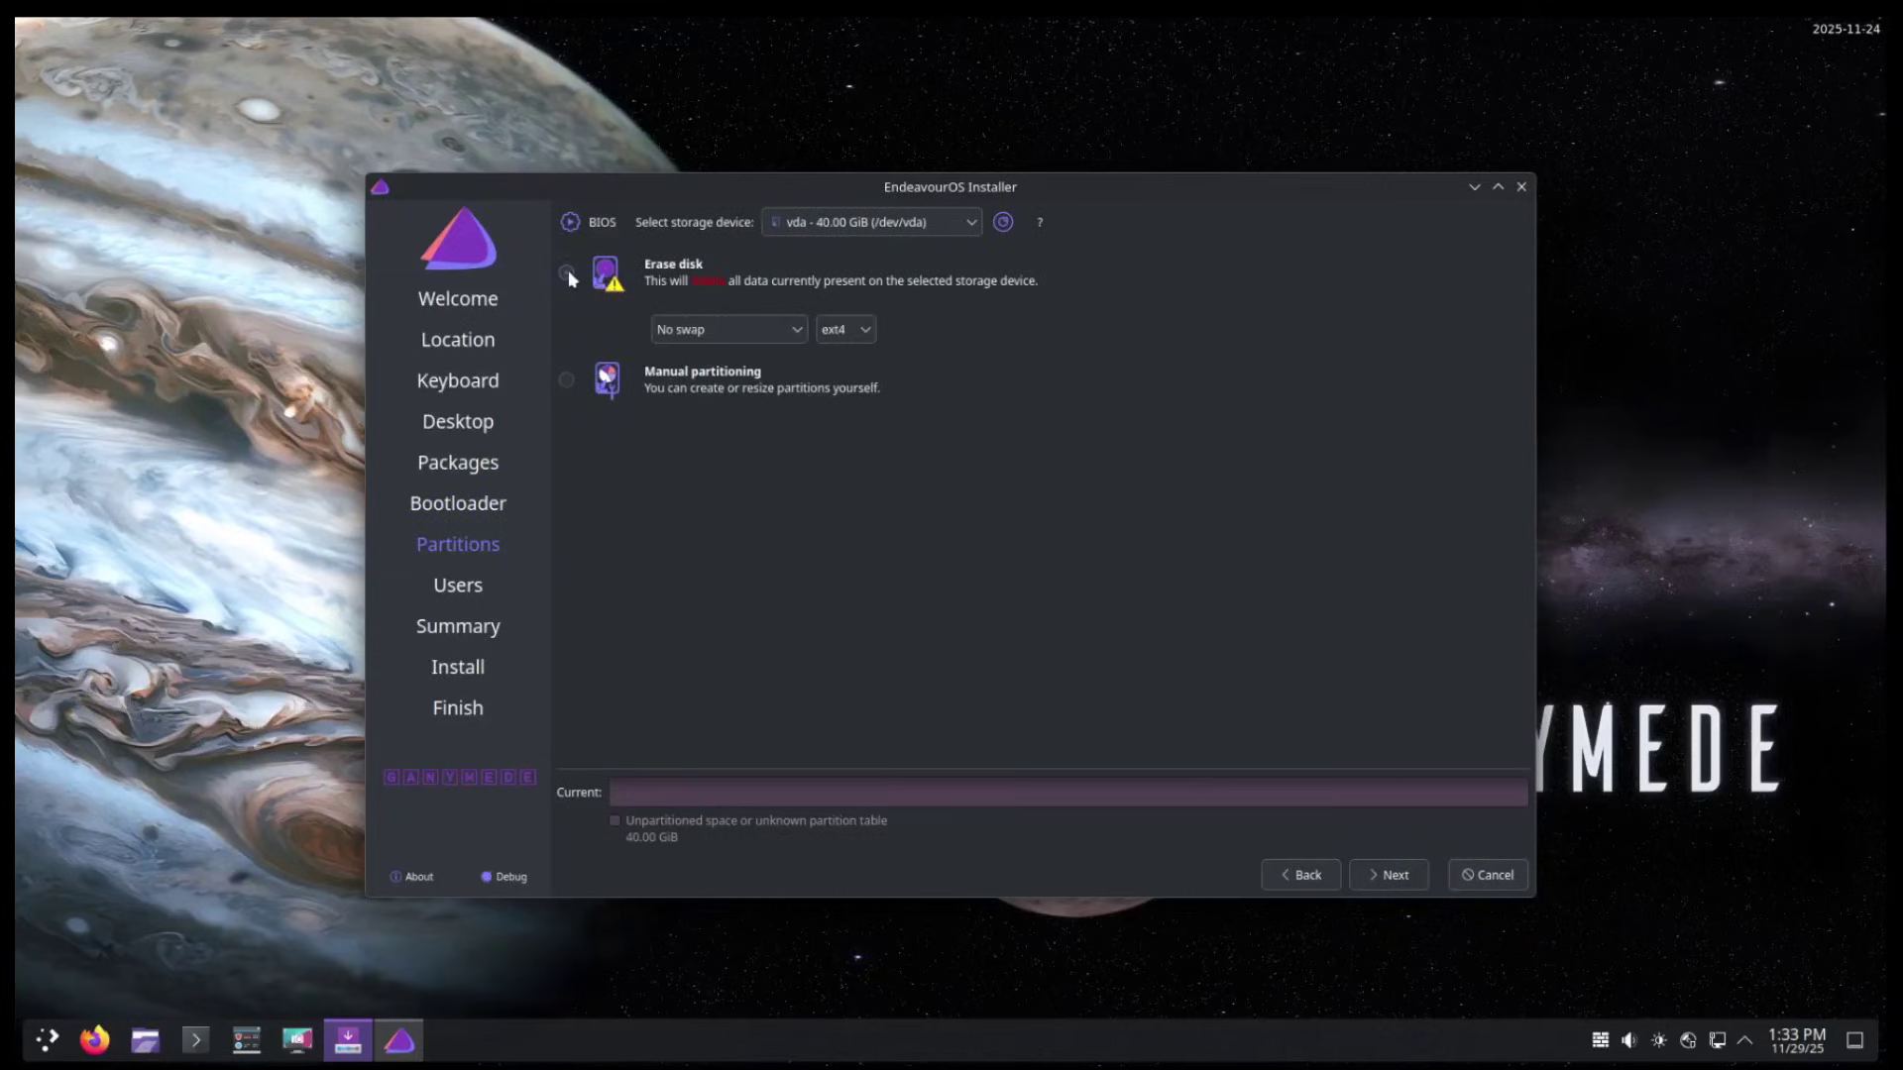
click(724, 329)
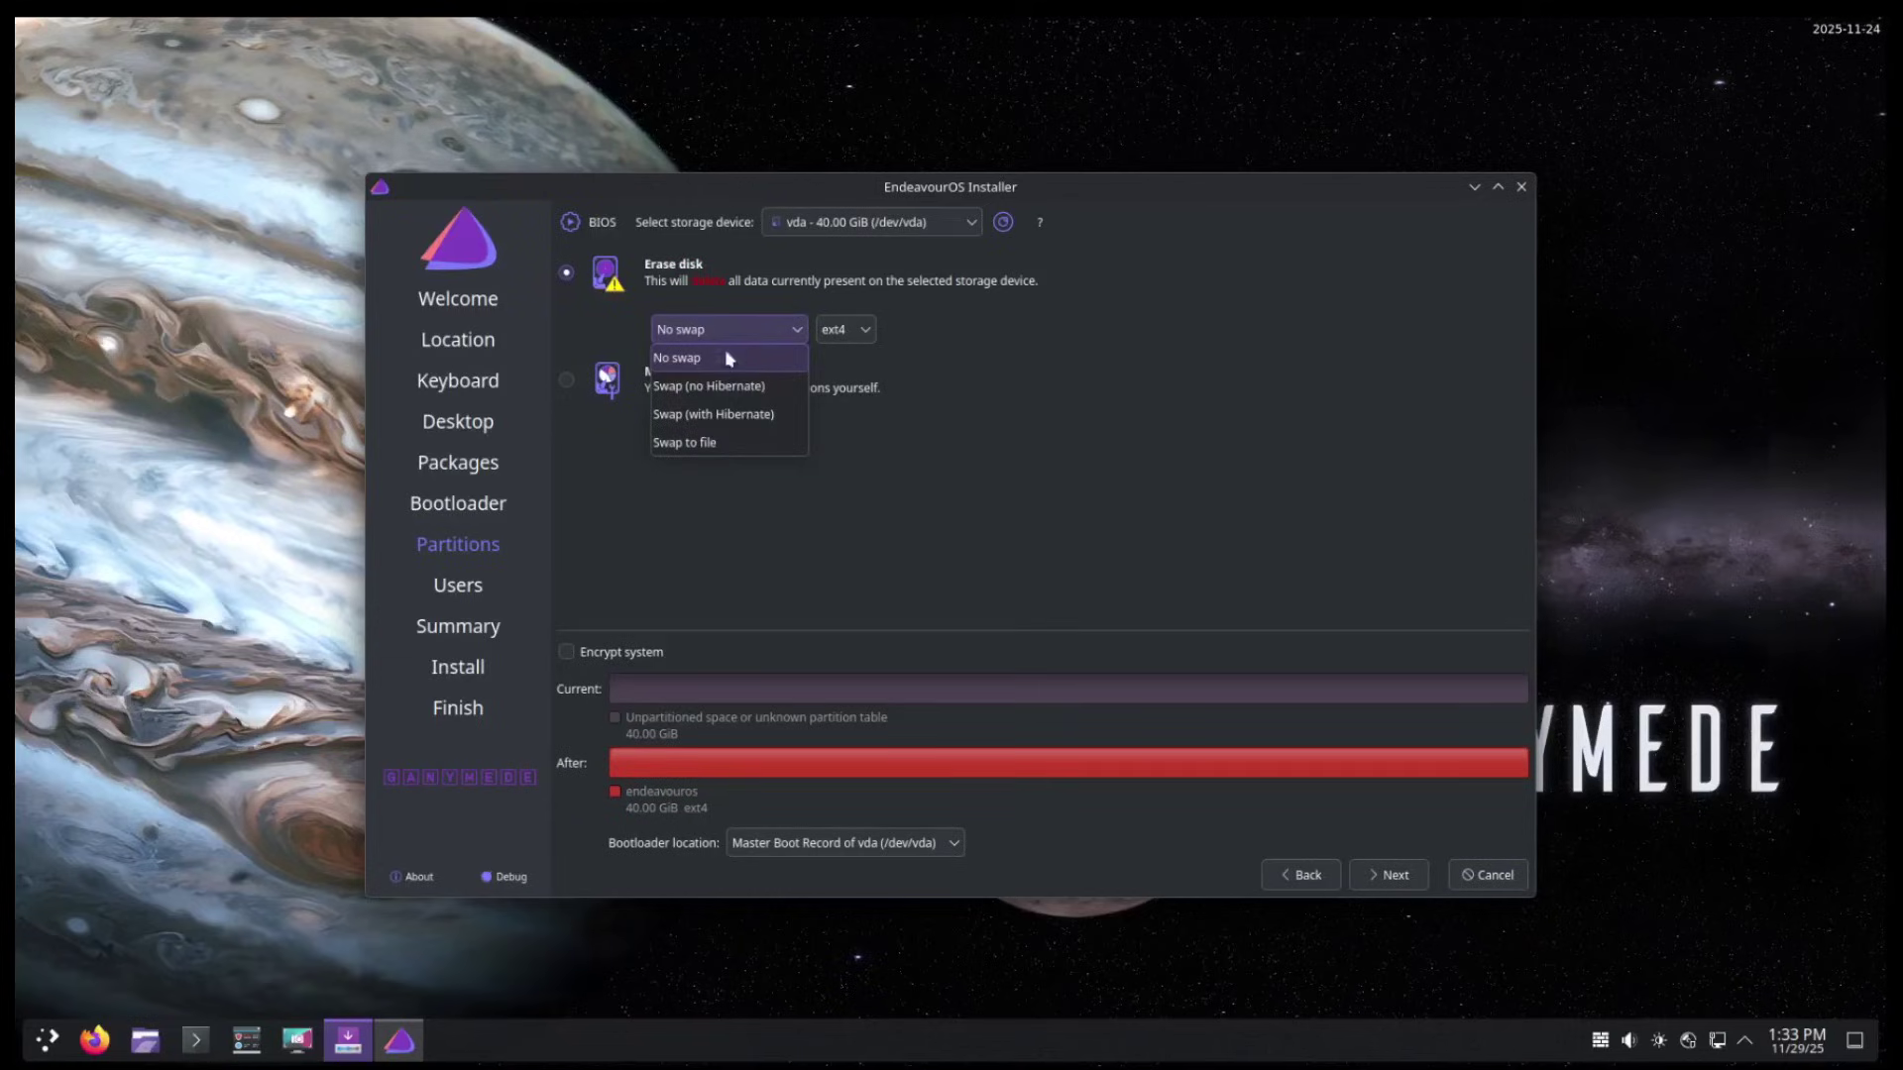
click(691, 443)
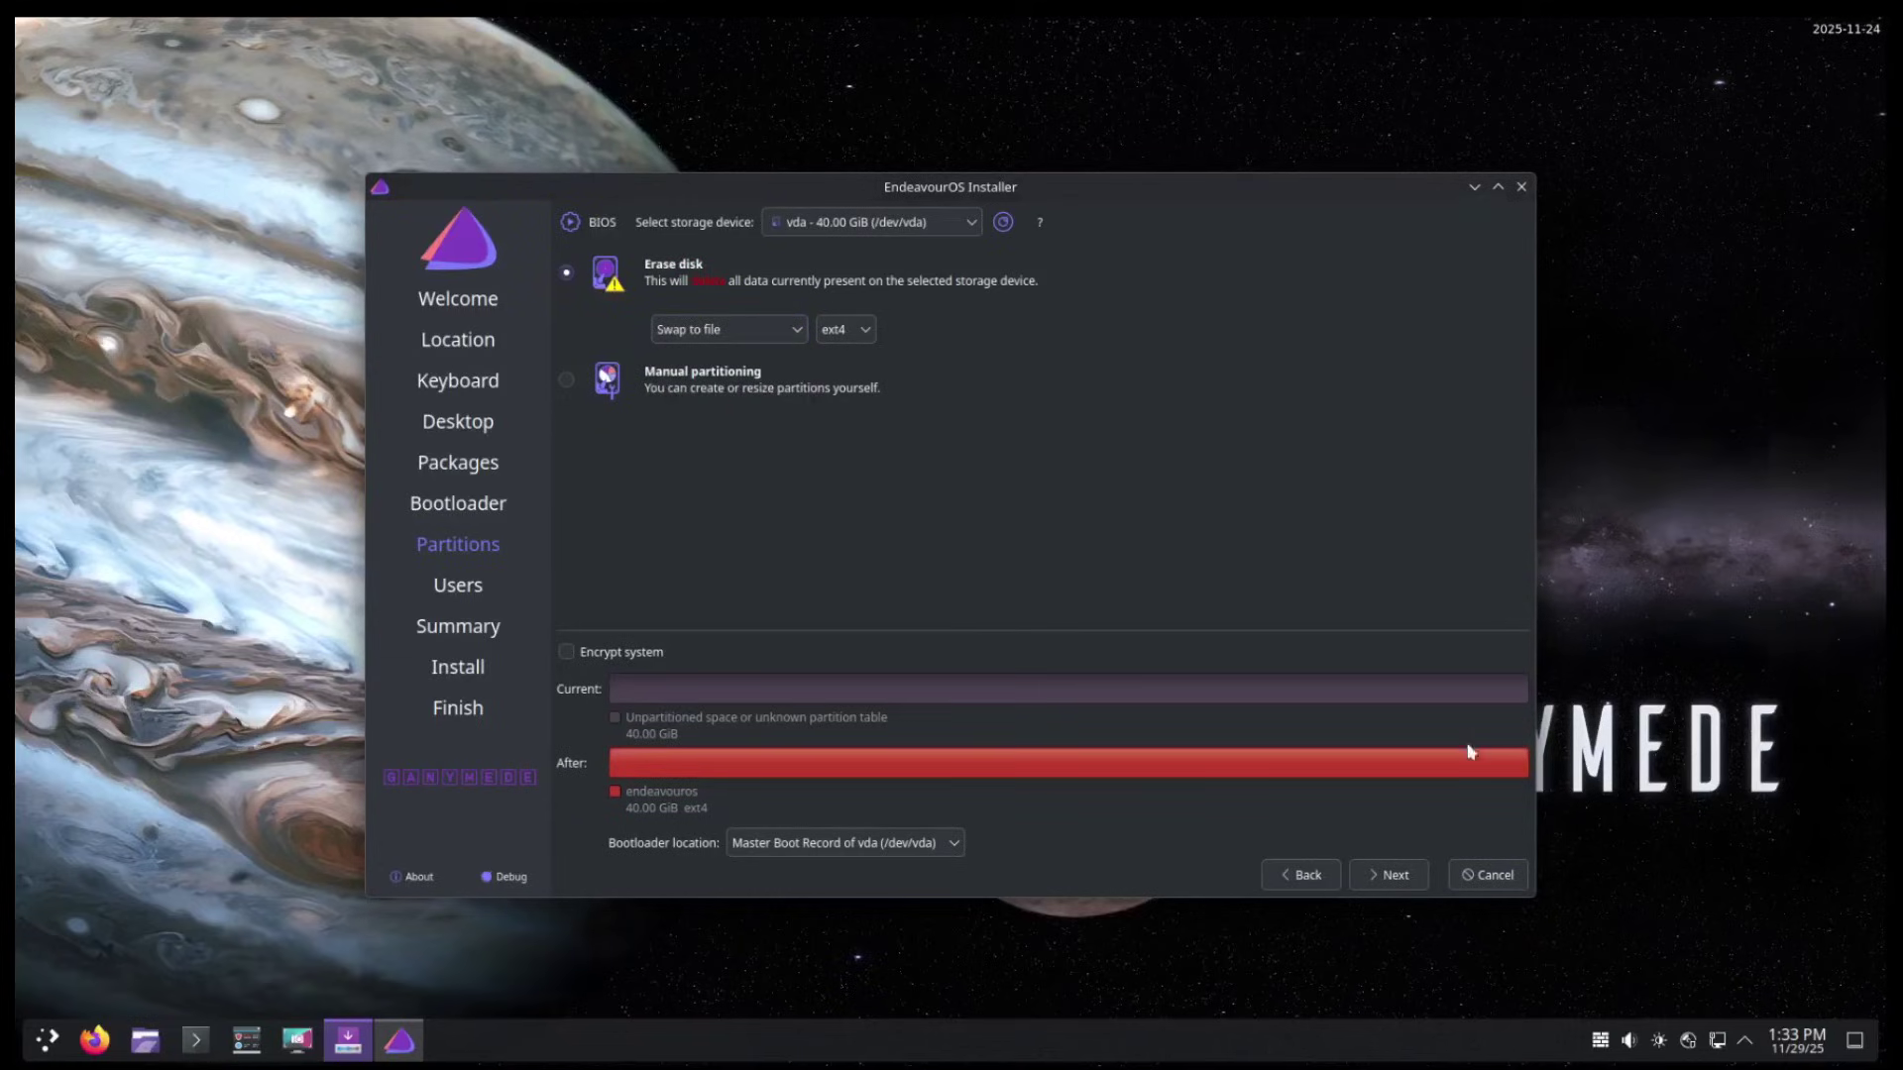
click(1393, 876)
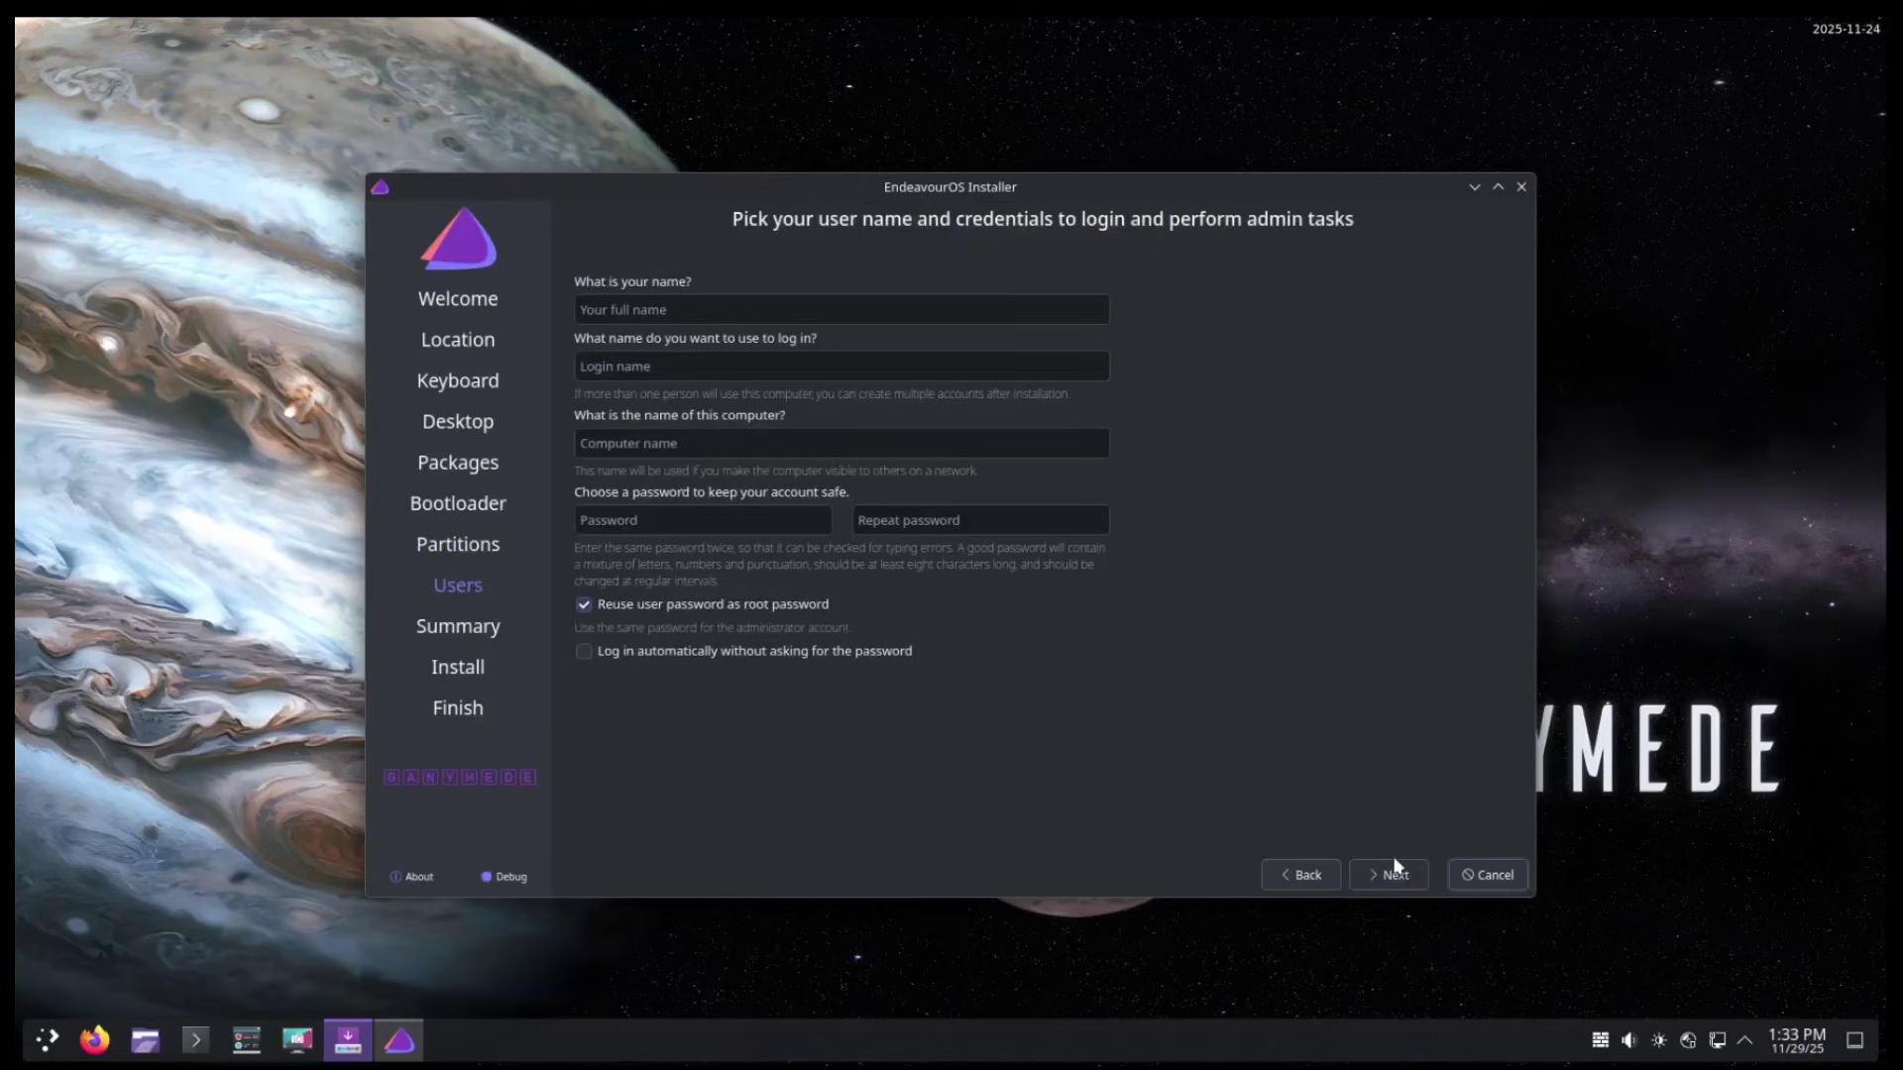
Set the user's name to linuxhub and enter the account password in both the password and repeat password fields
click(670, 315)
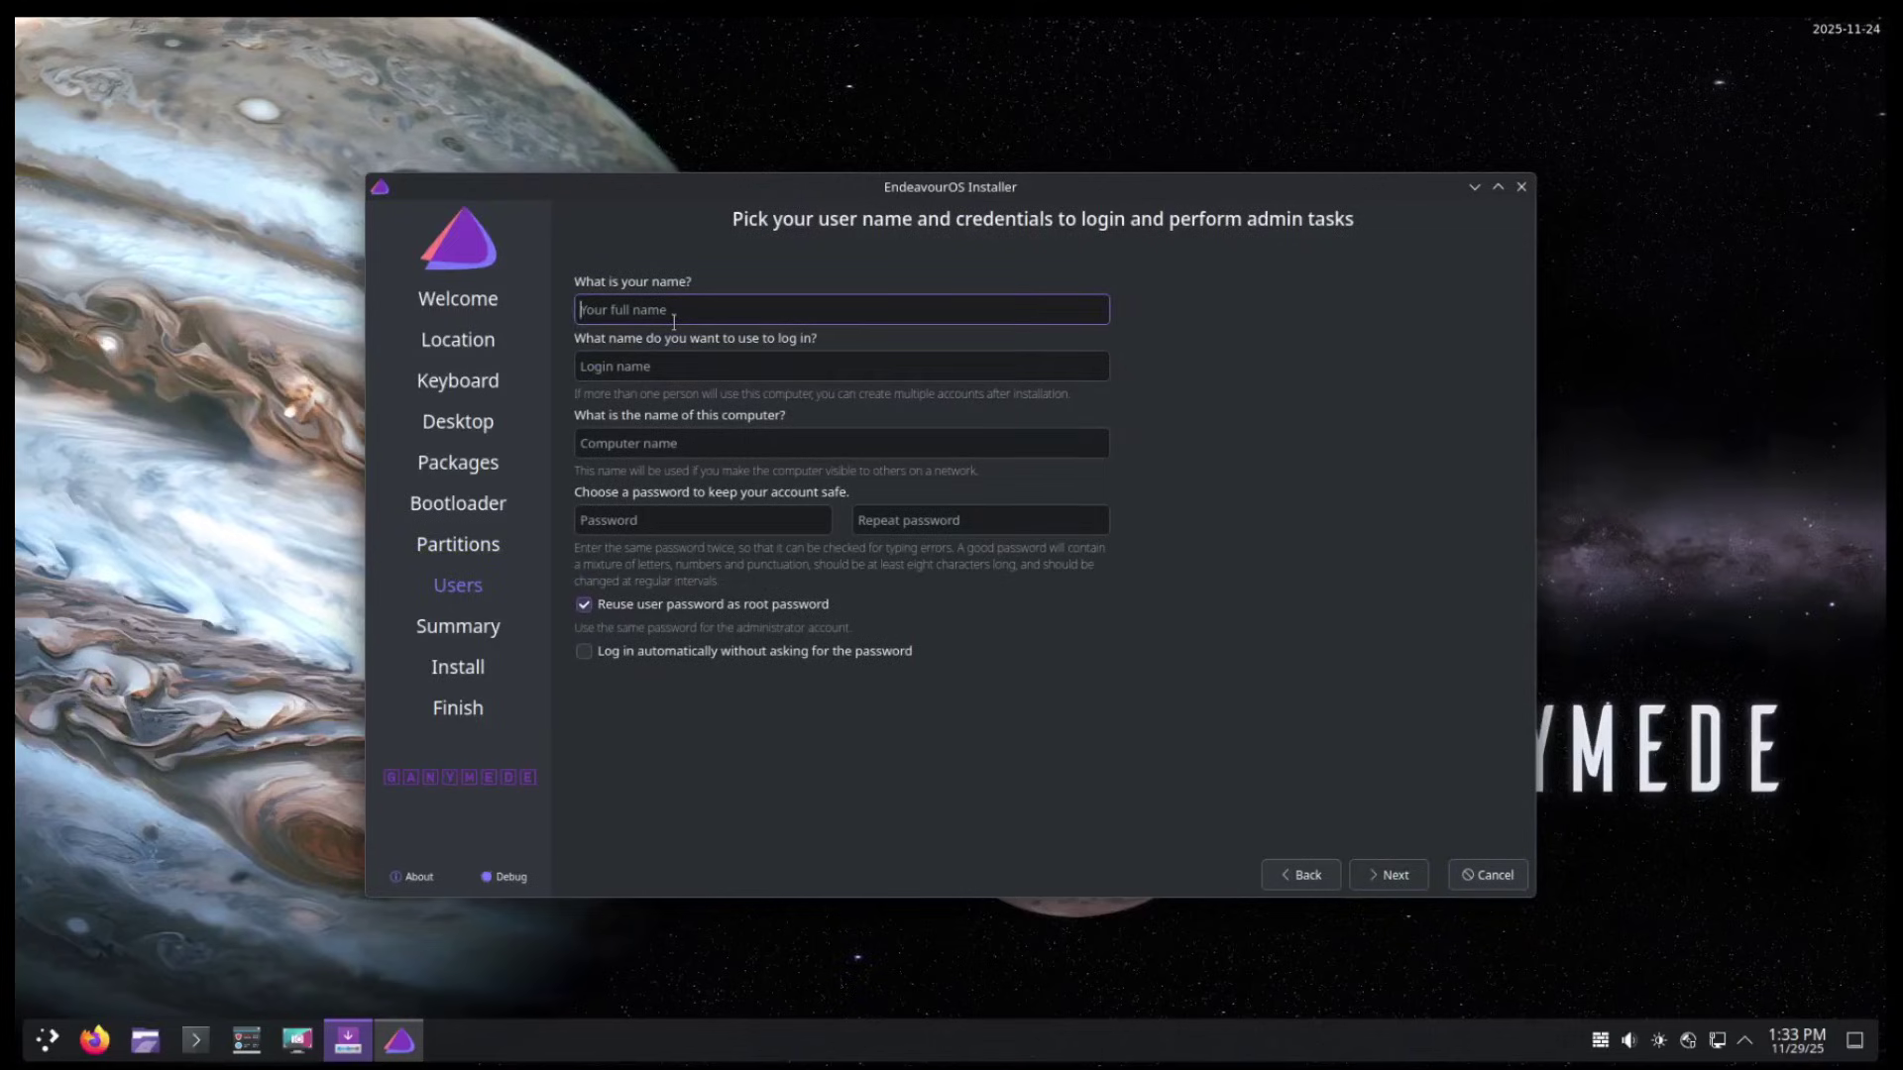
text(linuxhub)
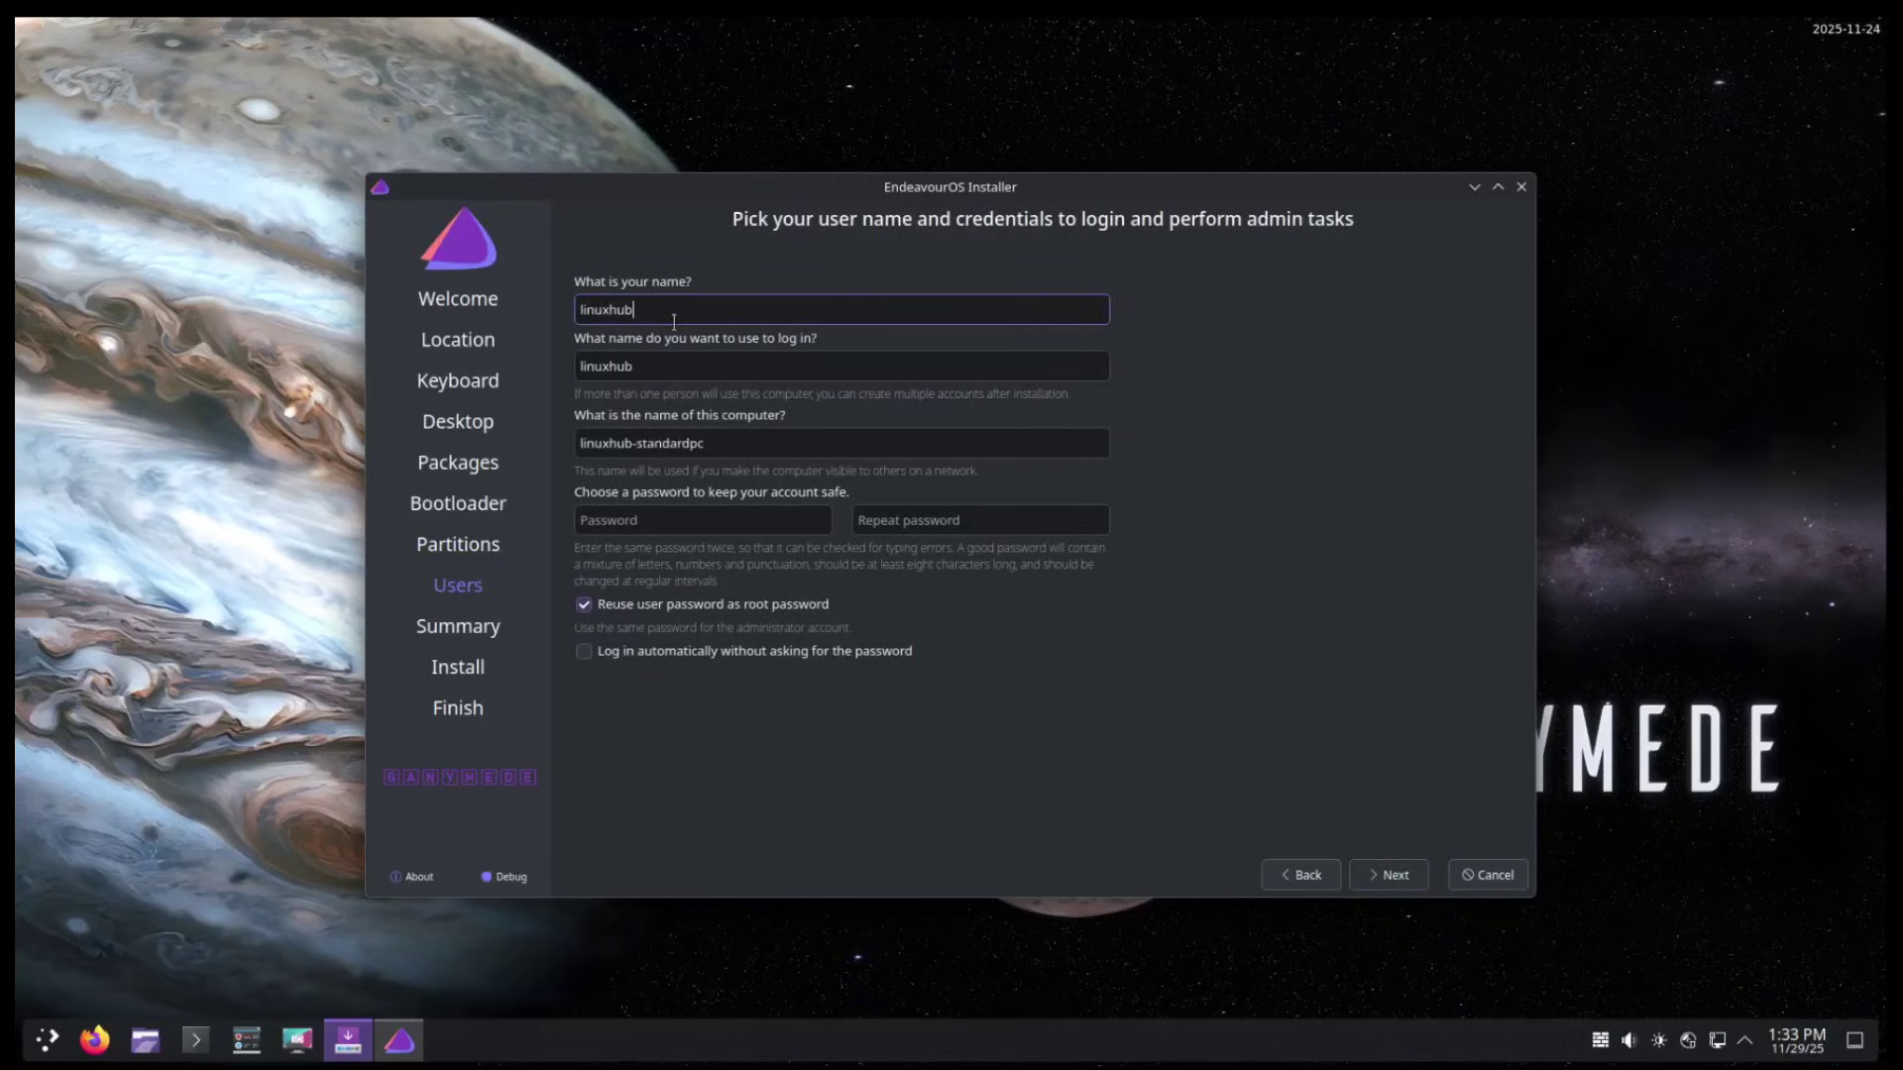
click(648, 521)
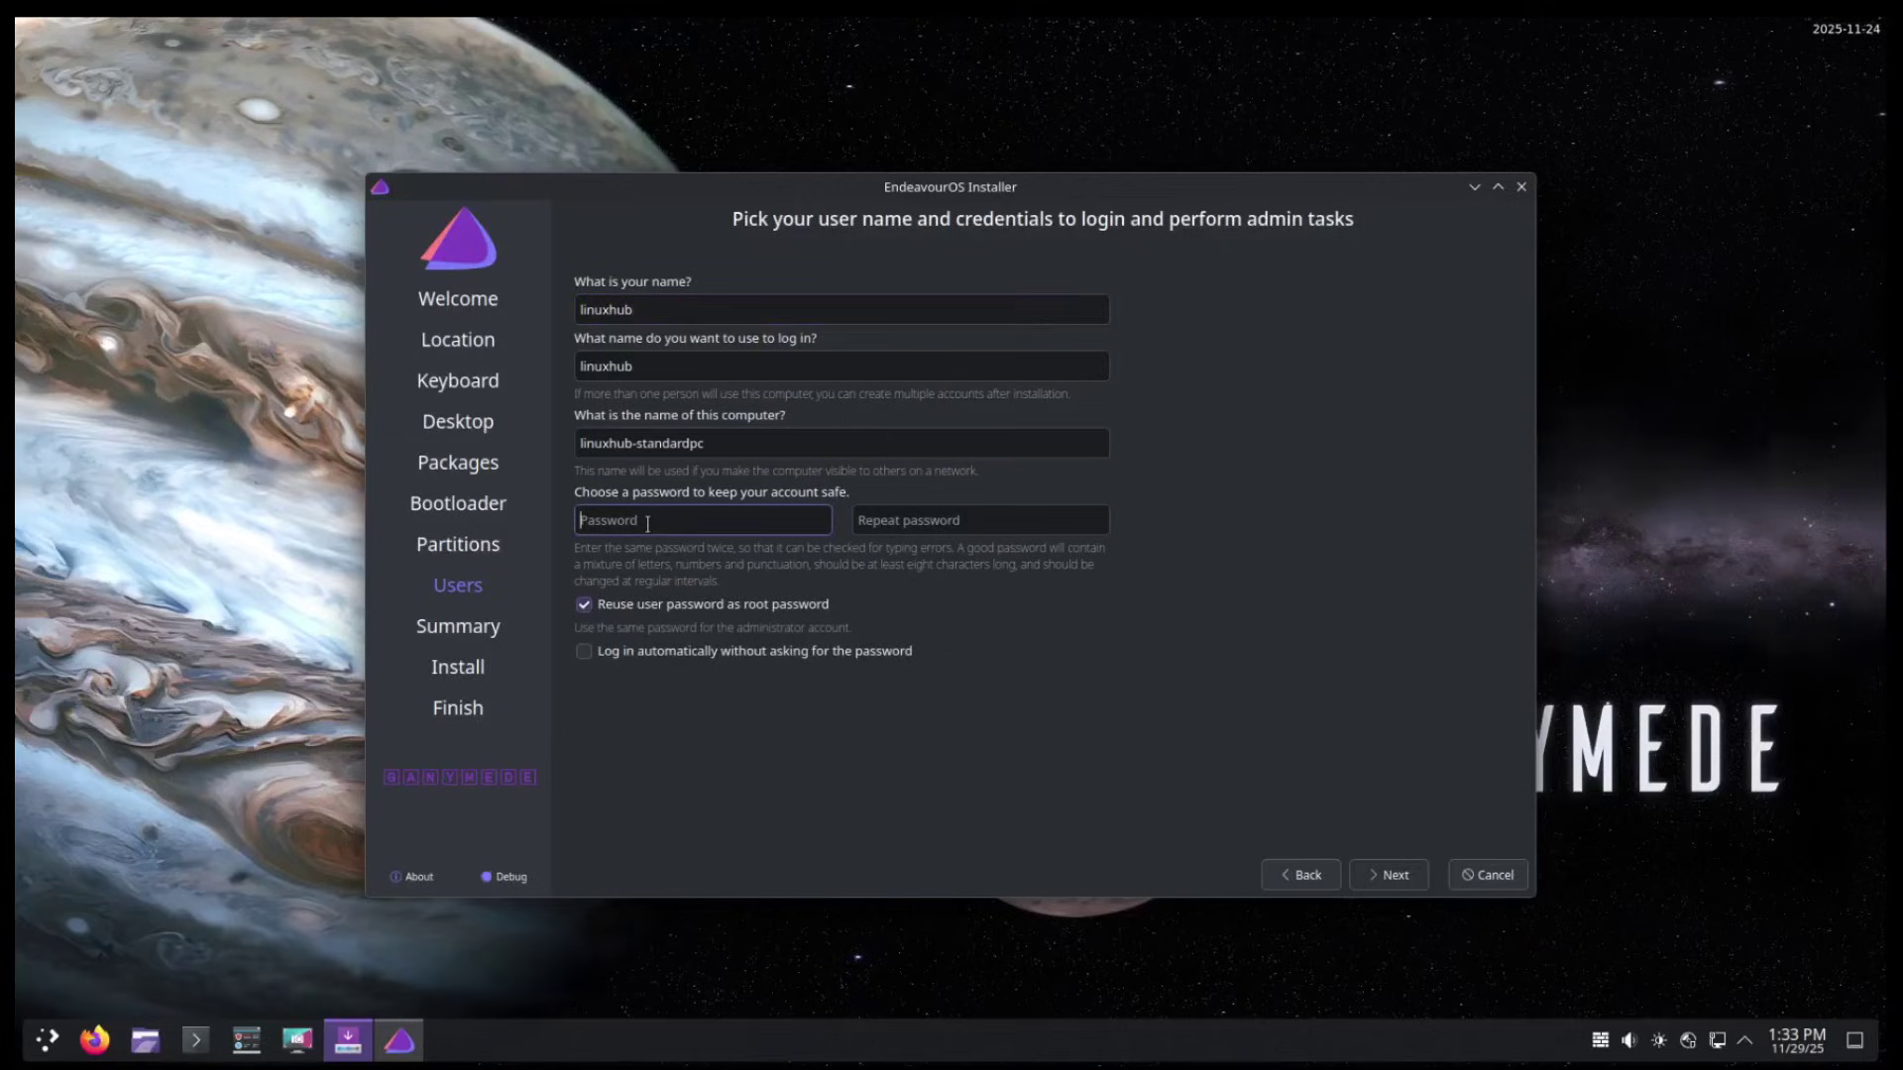
text(7)
click(950, 520)
text(7)
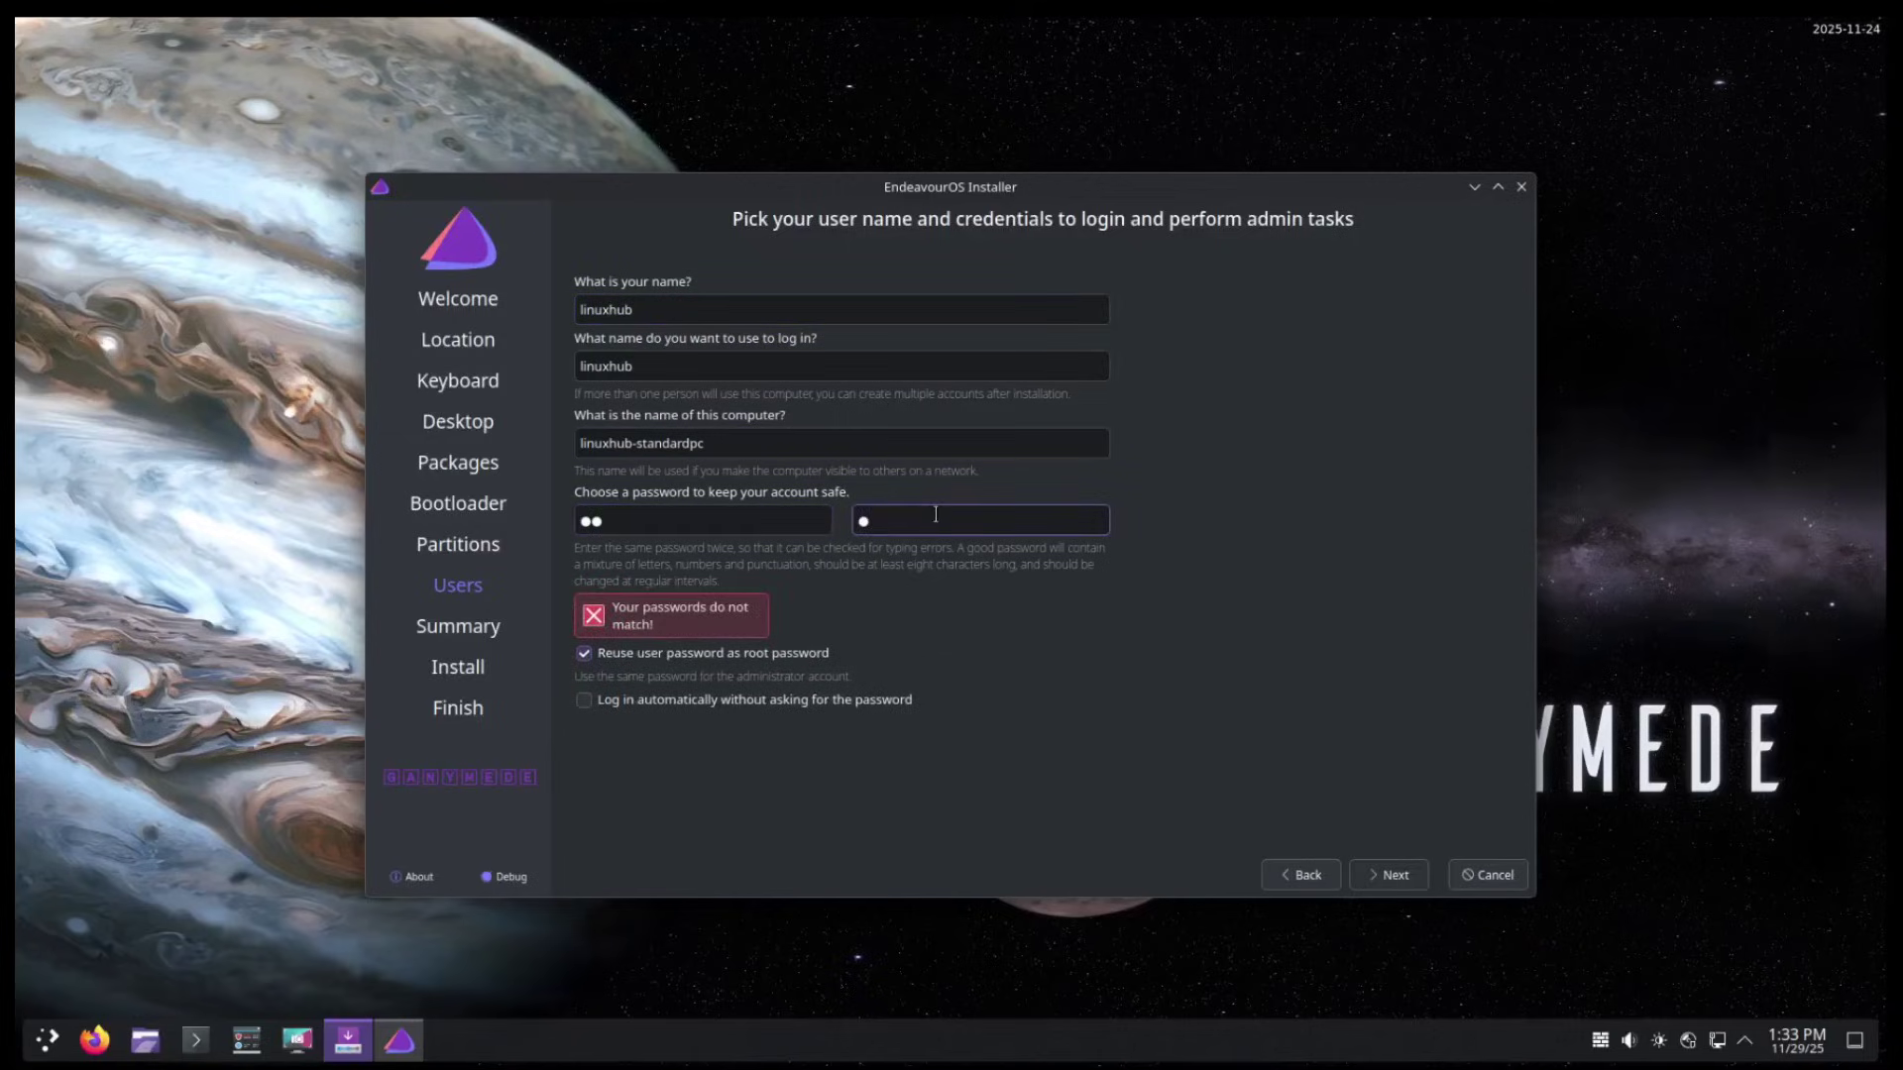
text(7)
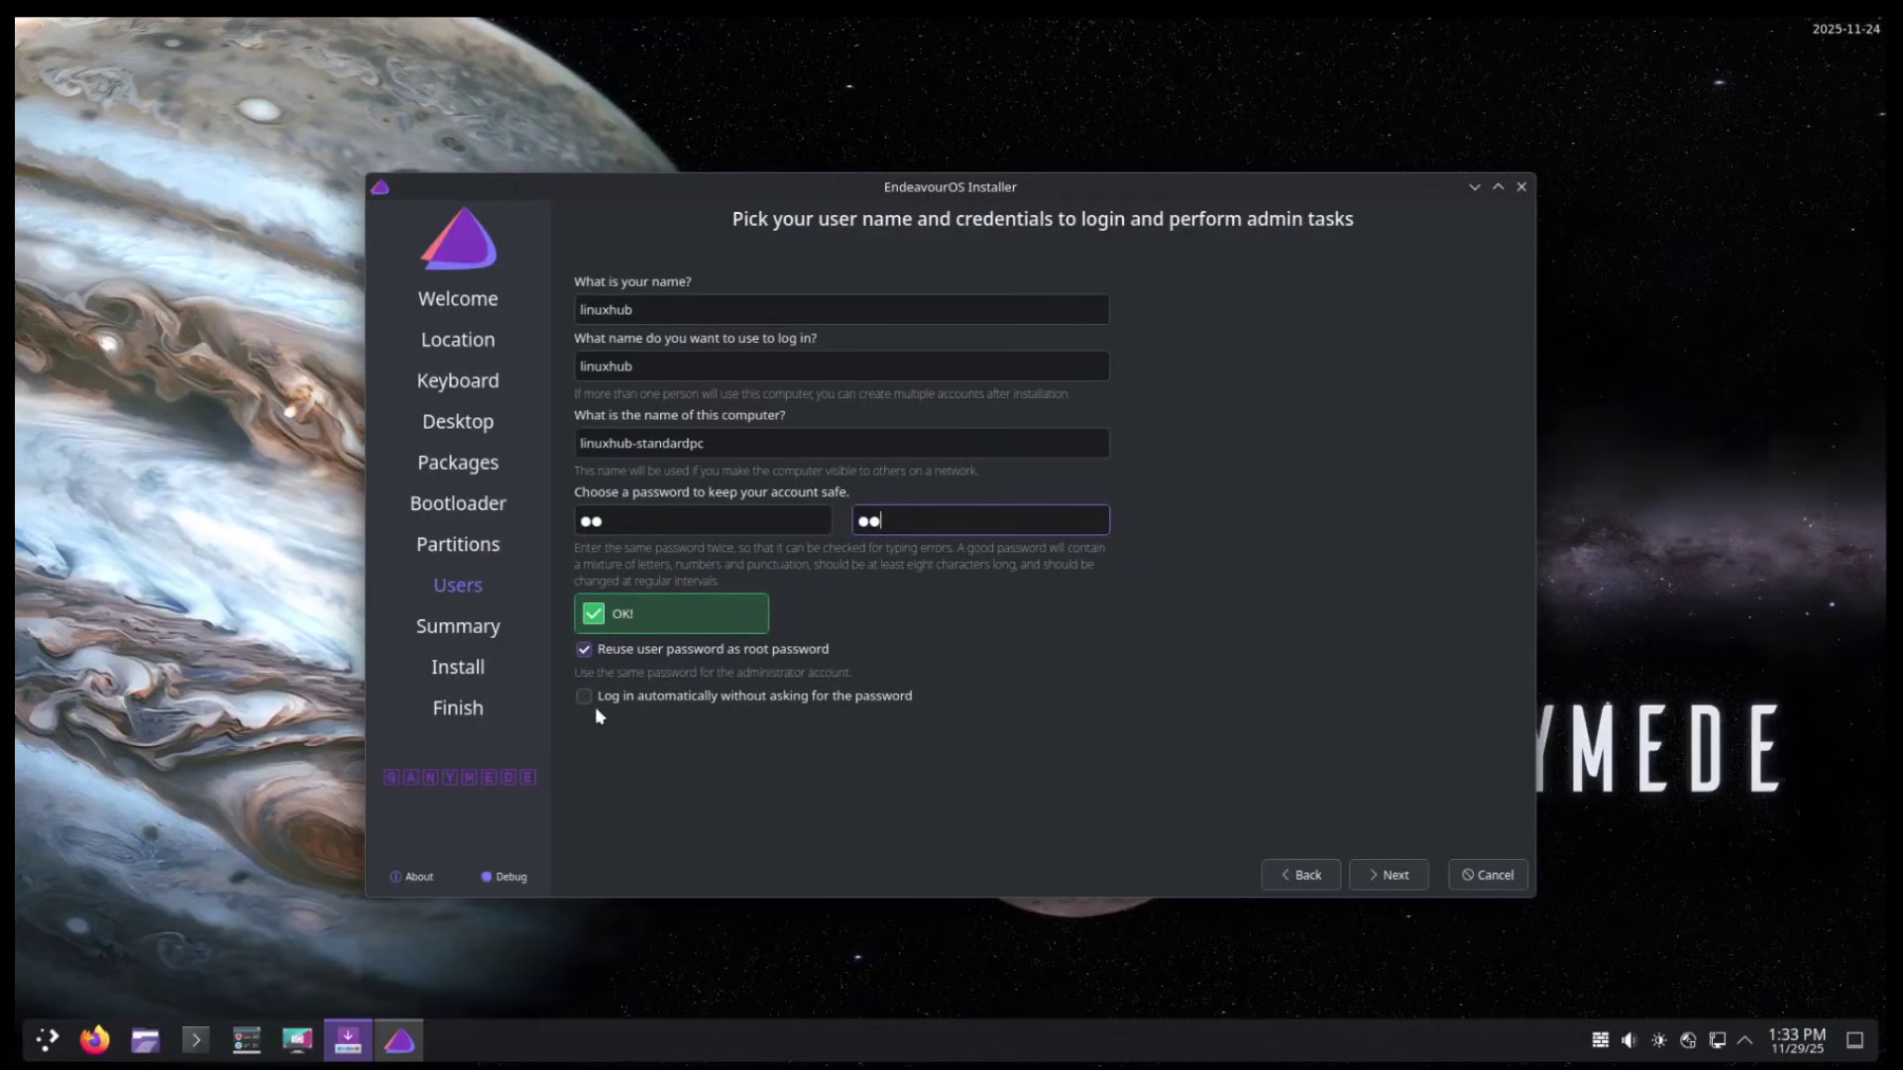
Enable automatic login without asking for the password and start the EndeavourOS installation
click(591, 697)
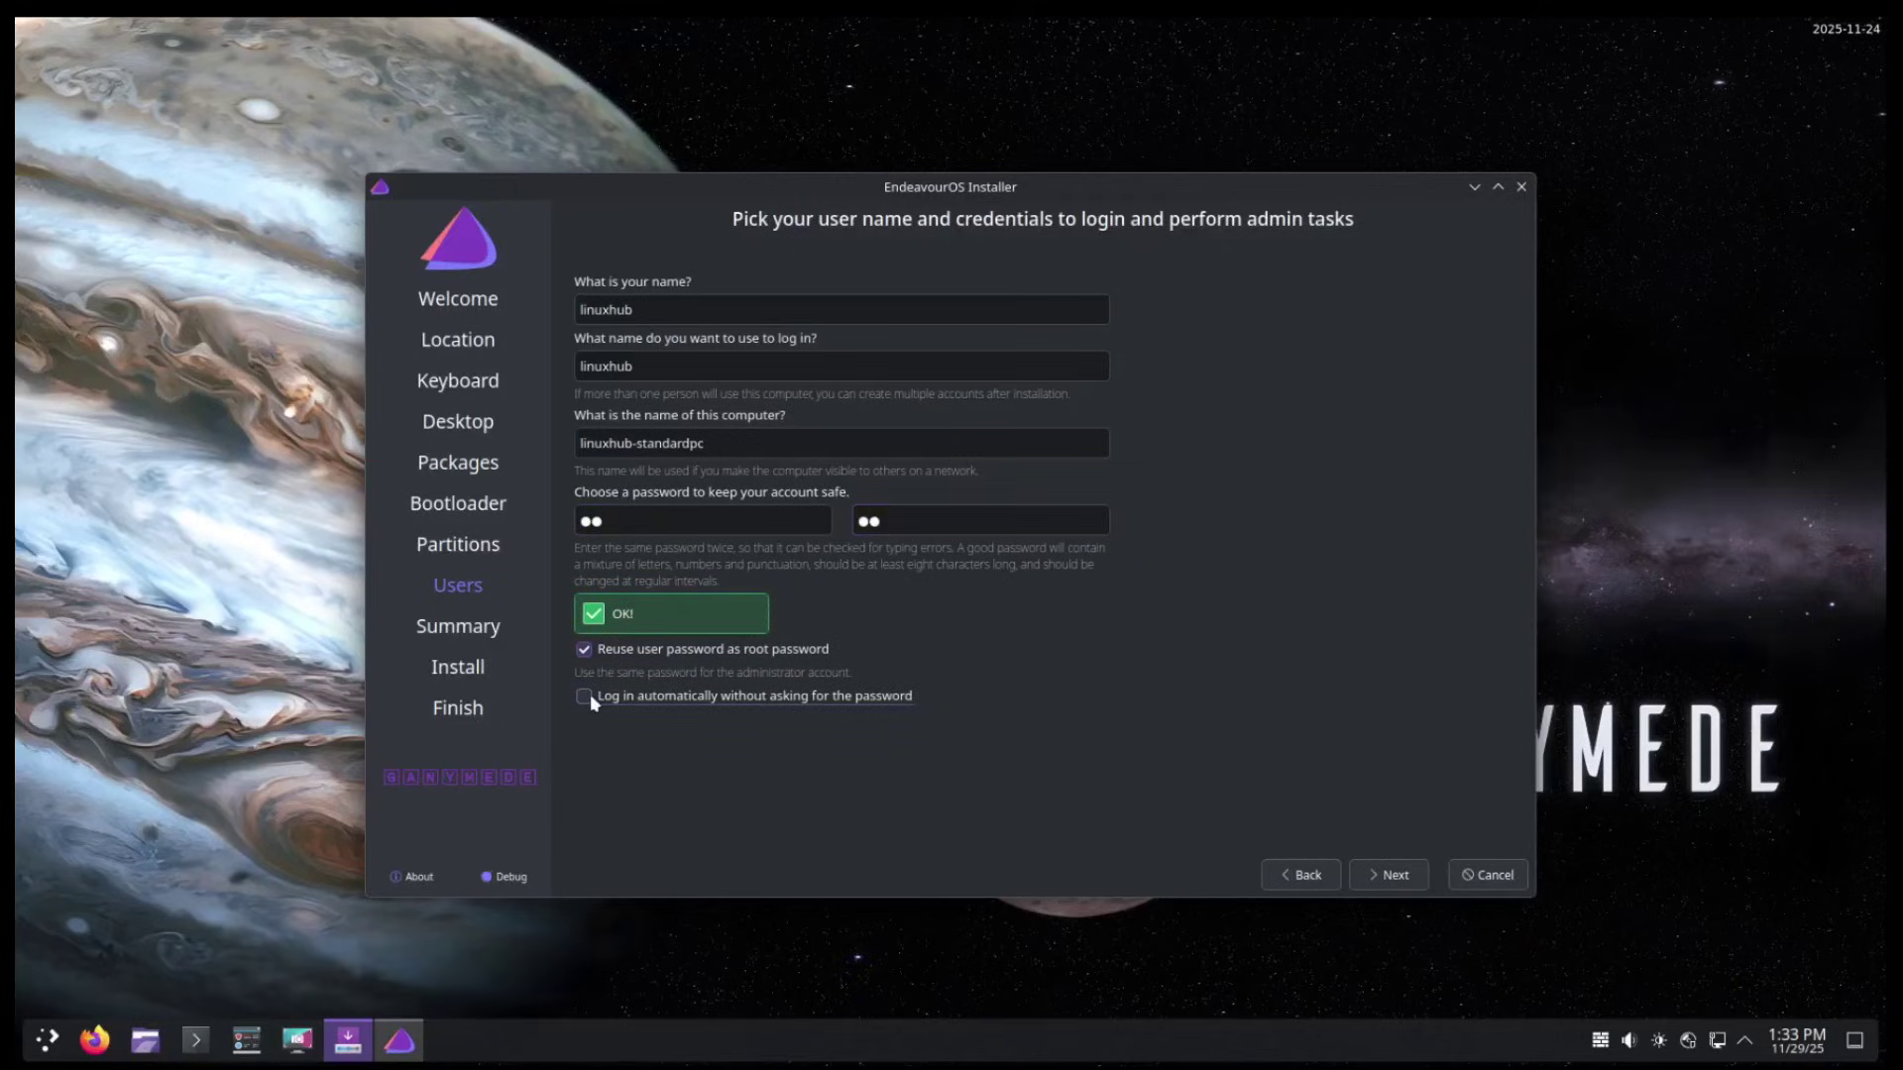
click(1398, 878)
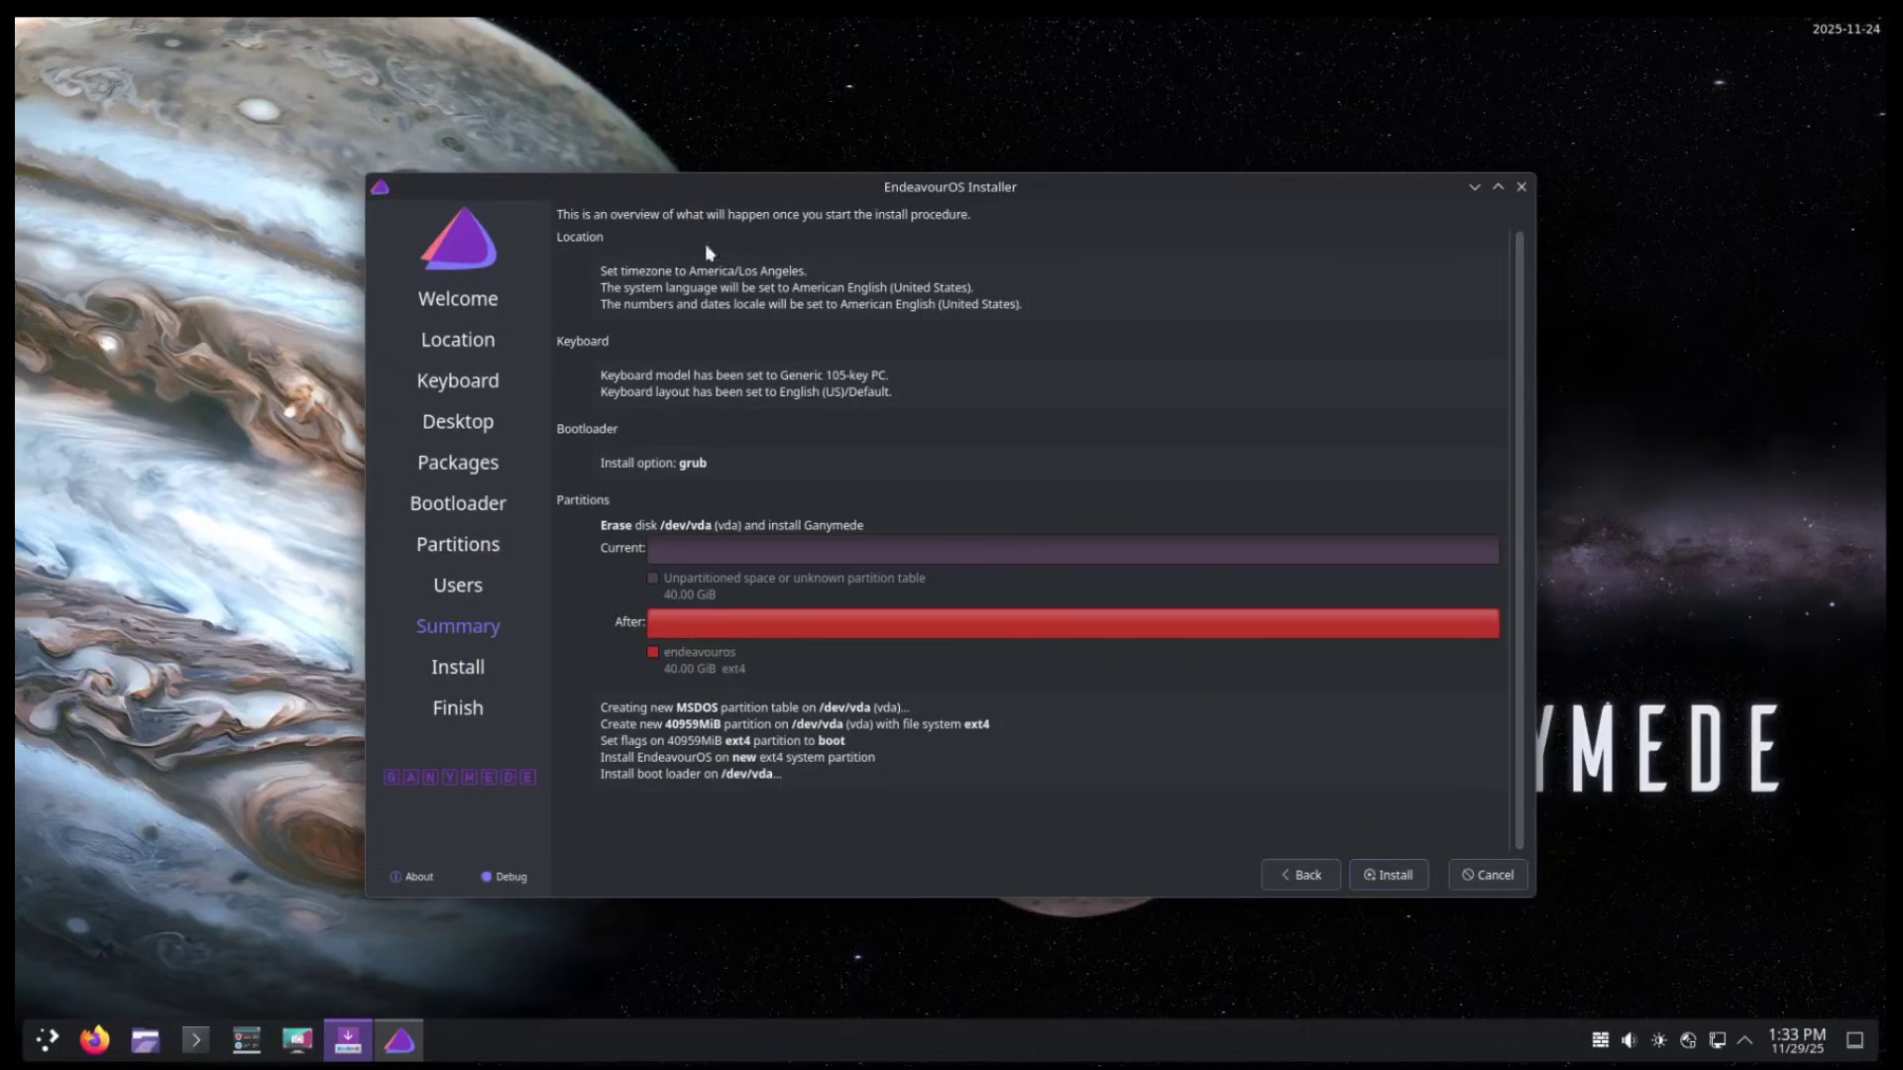
click(1400, 878)
click(1050, 551)
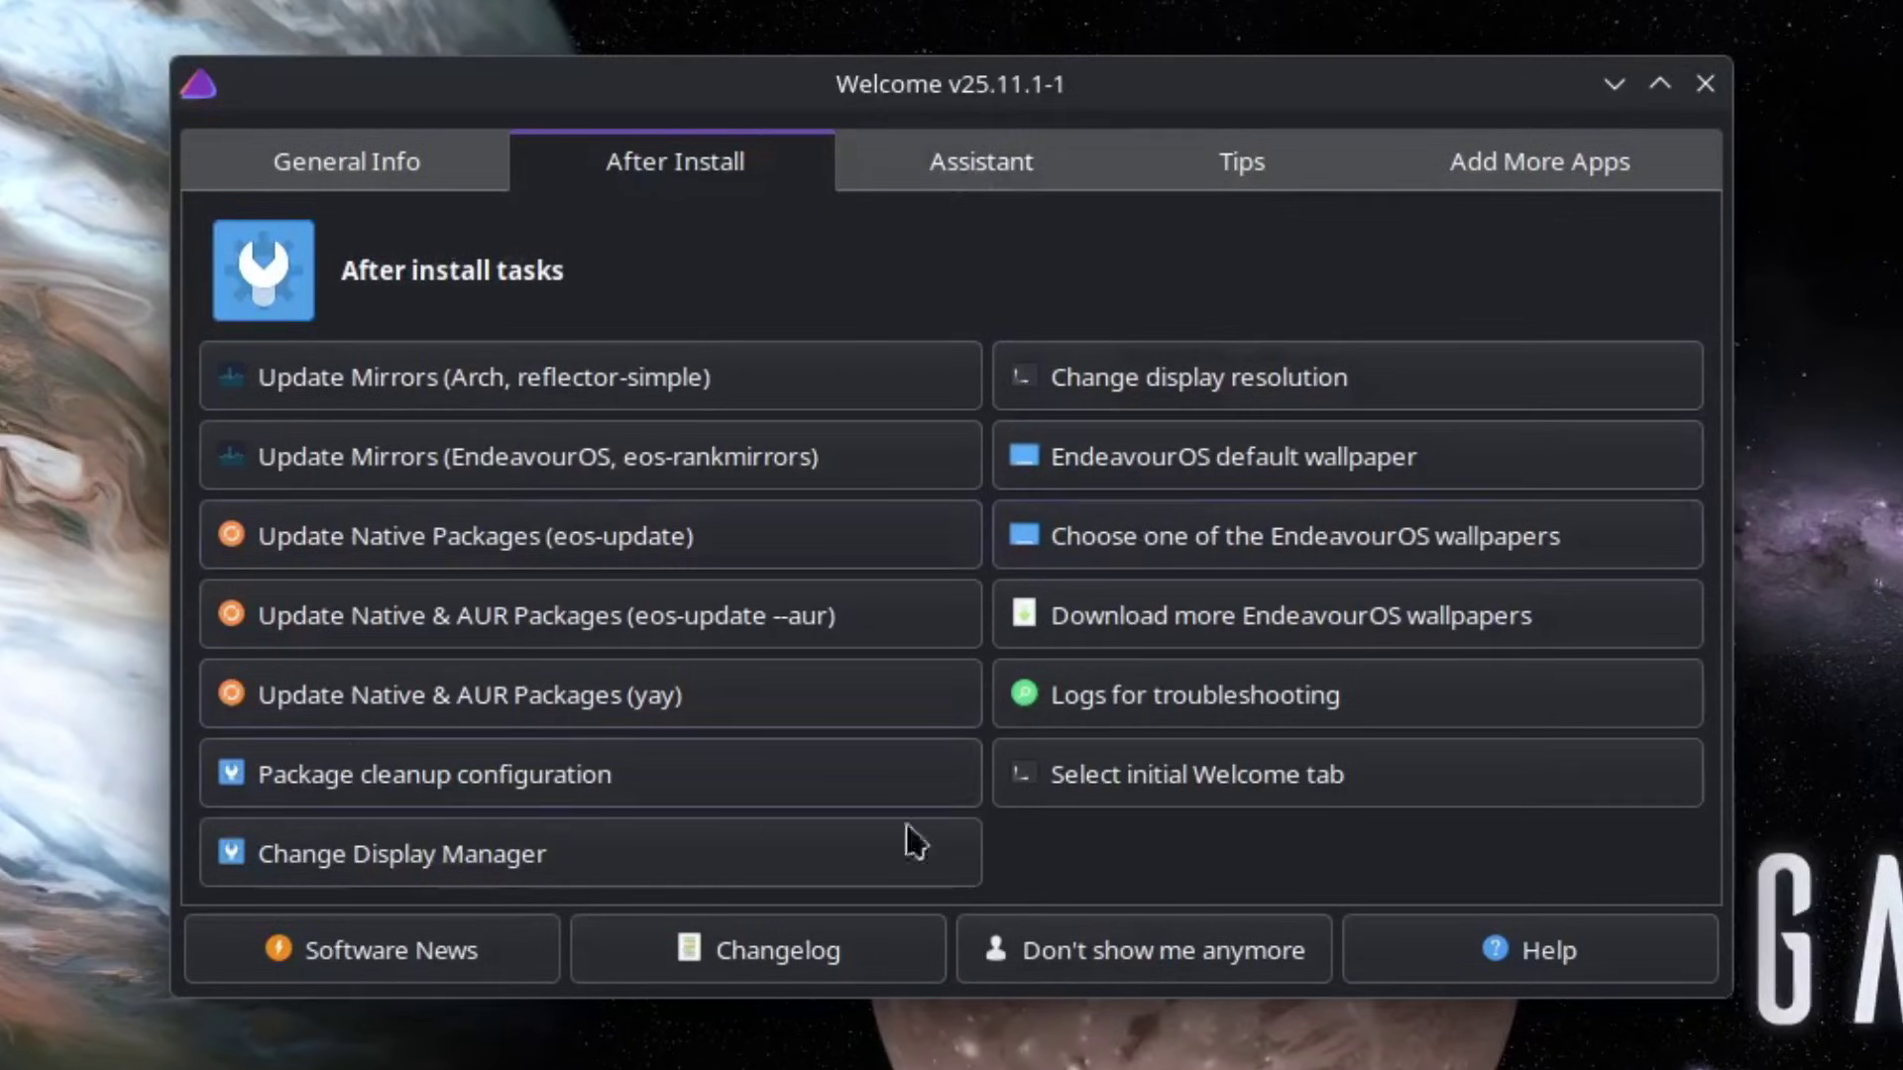
Look through the Welcome window's General Info, After Install, Assistant, Tips and Add More Apps sections
click(376, 171)
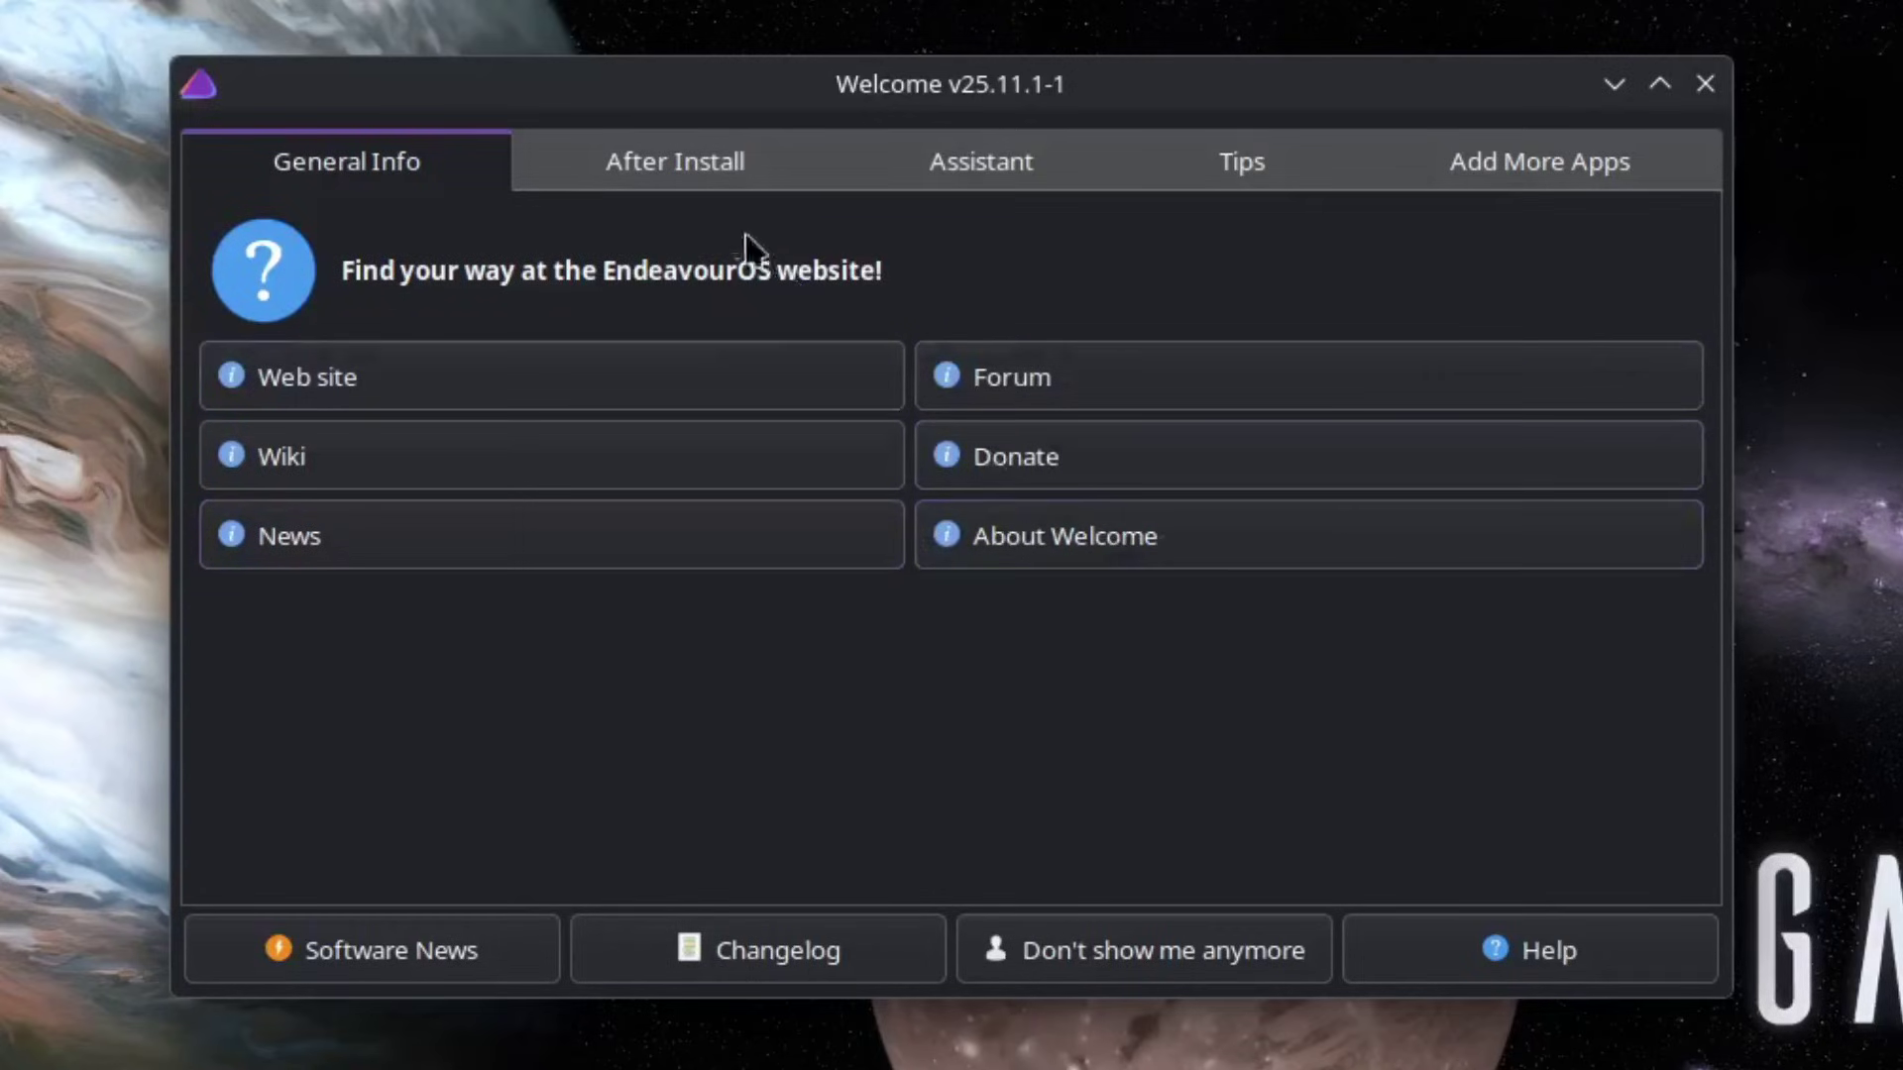
click(798, 178)
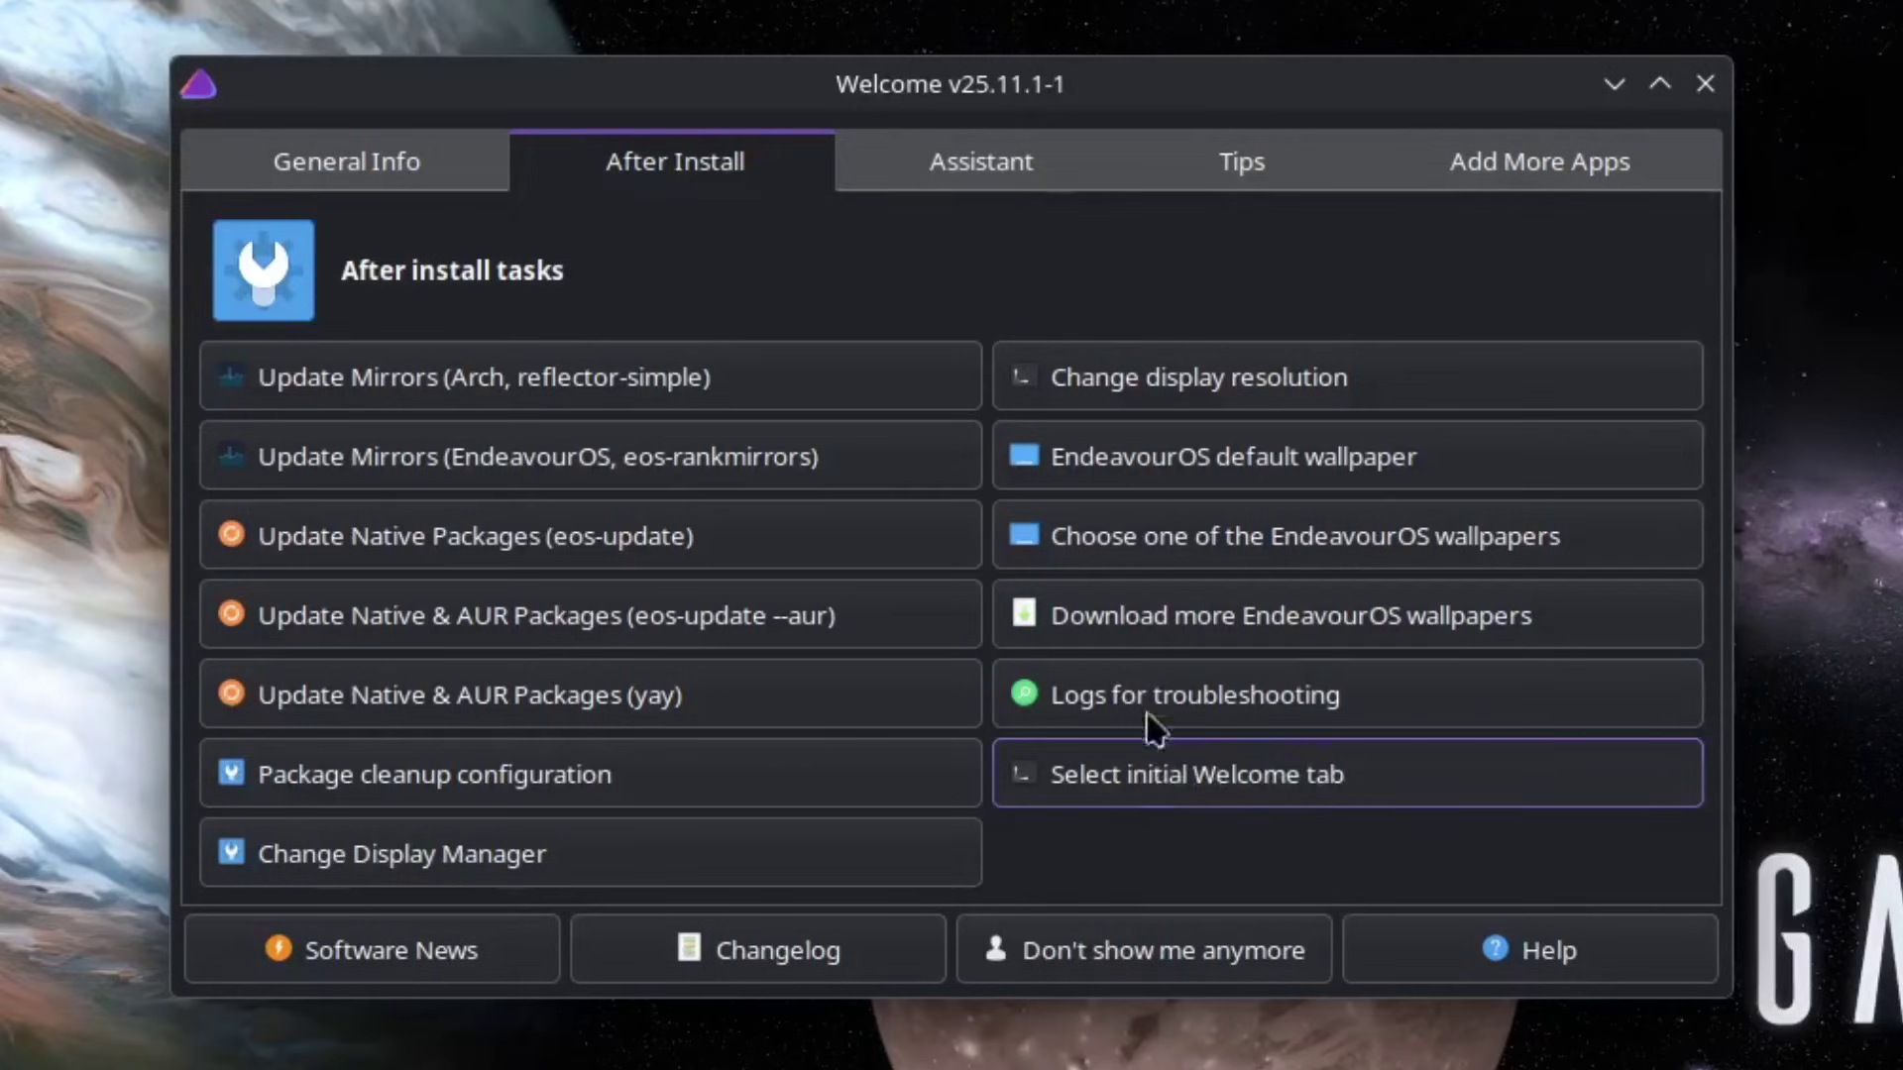
click(962, 167)
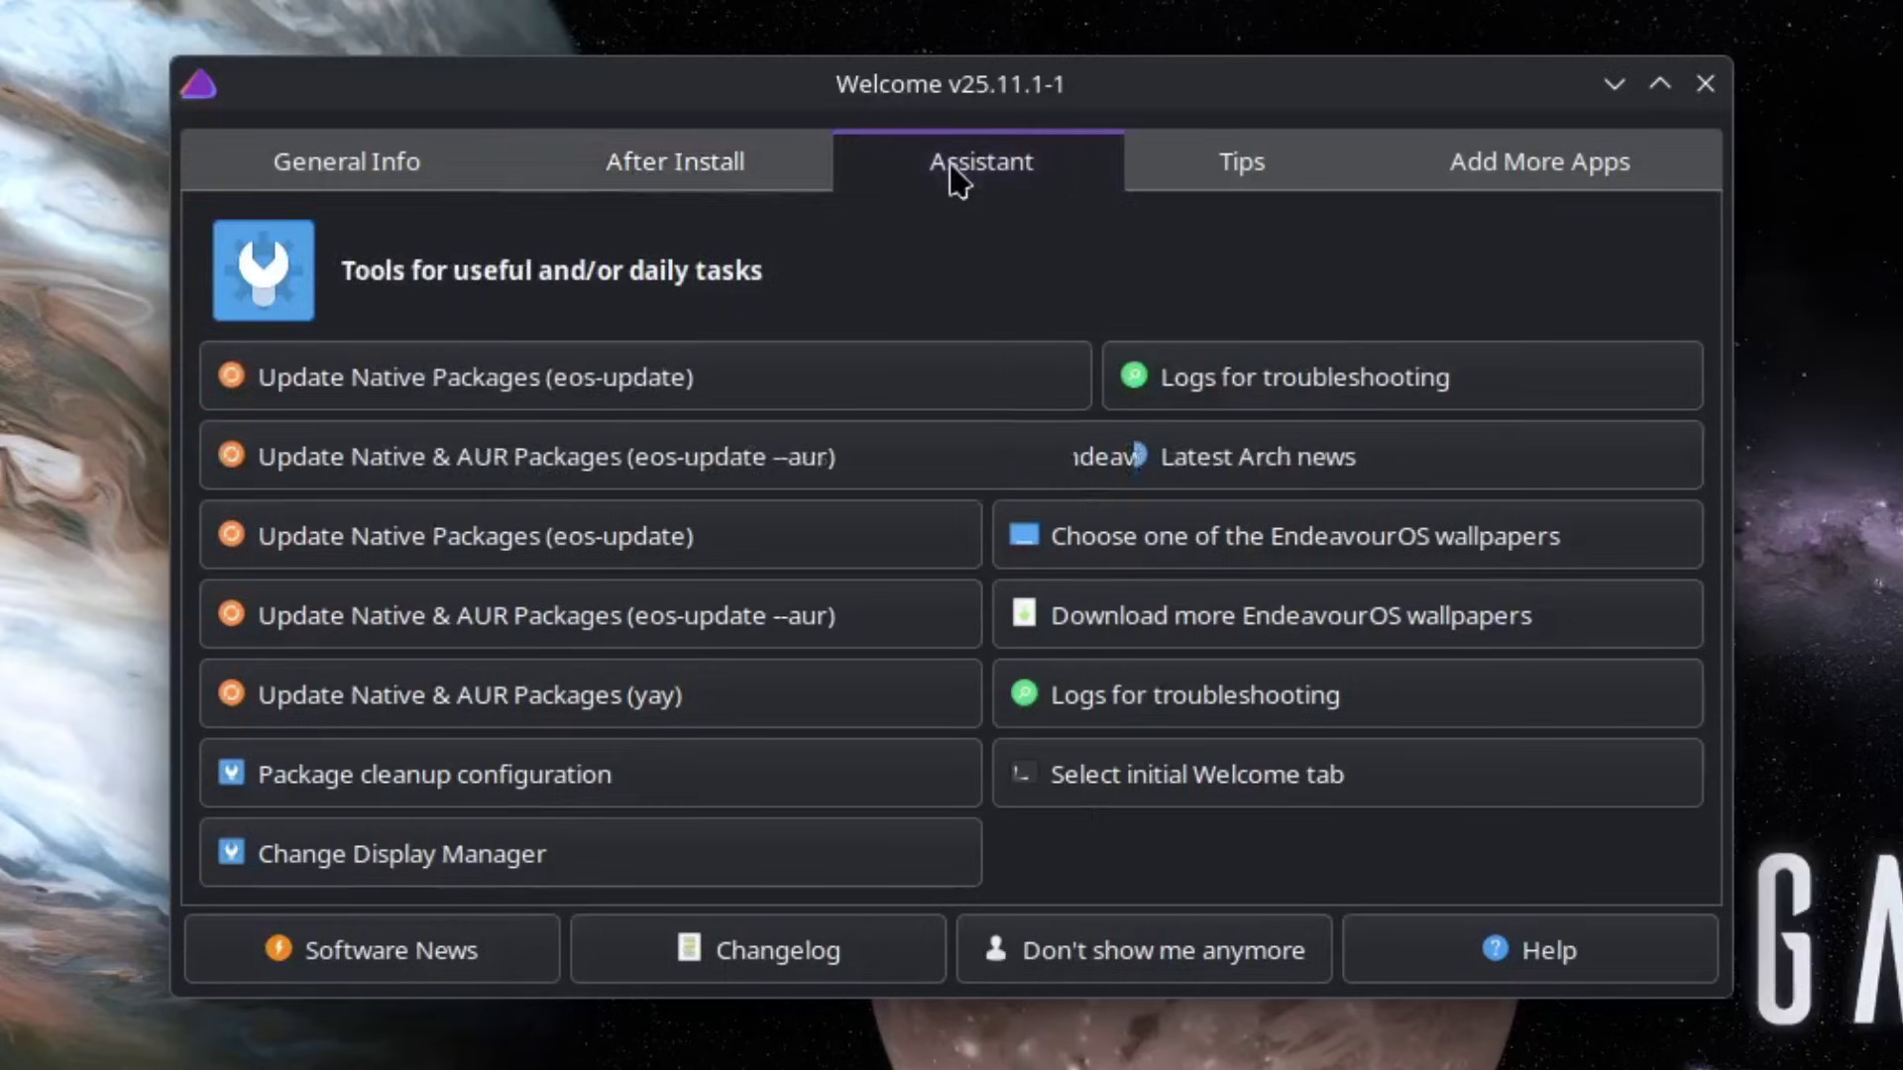
click(1281, 169)
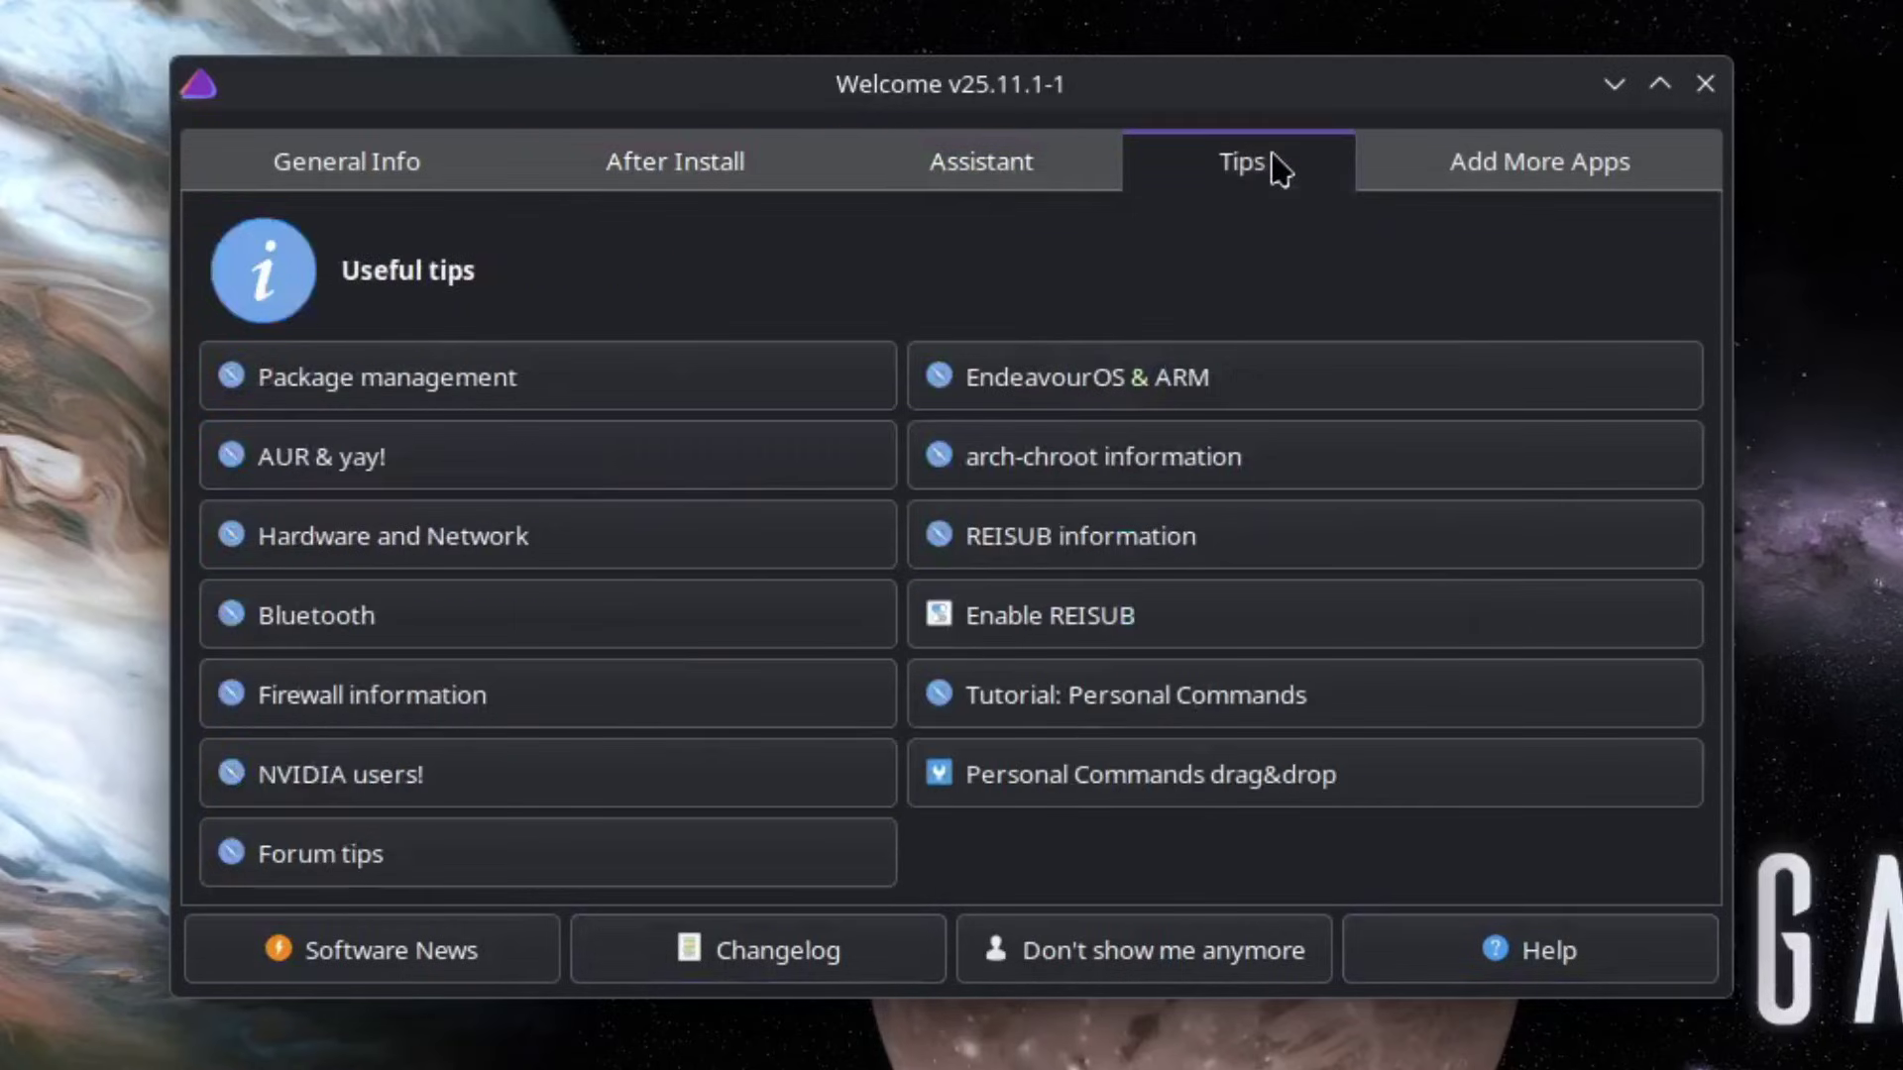
click(1539, 163)
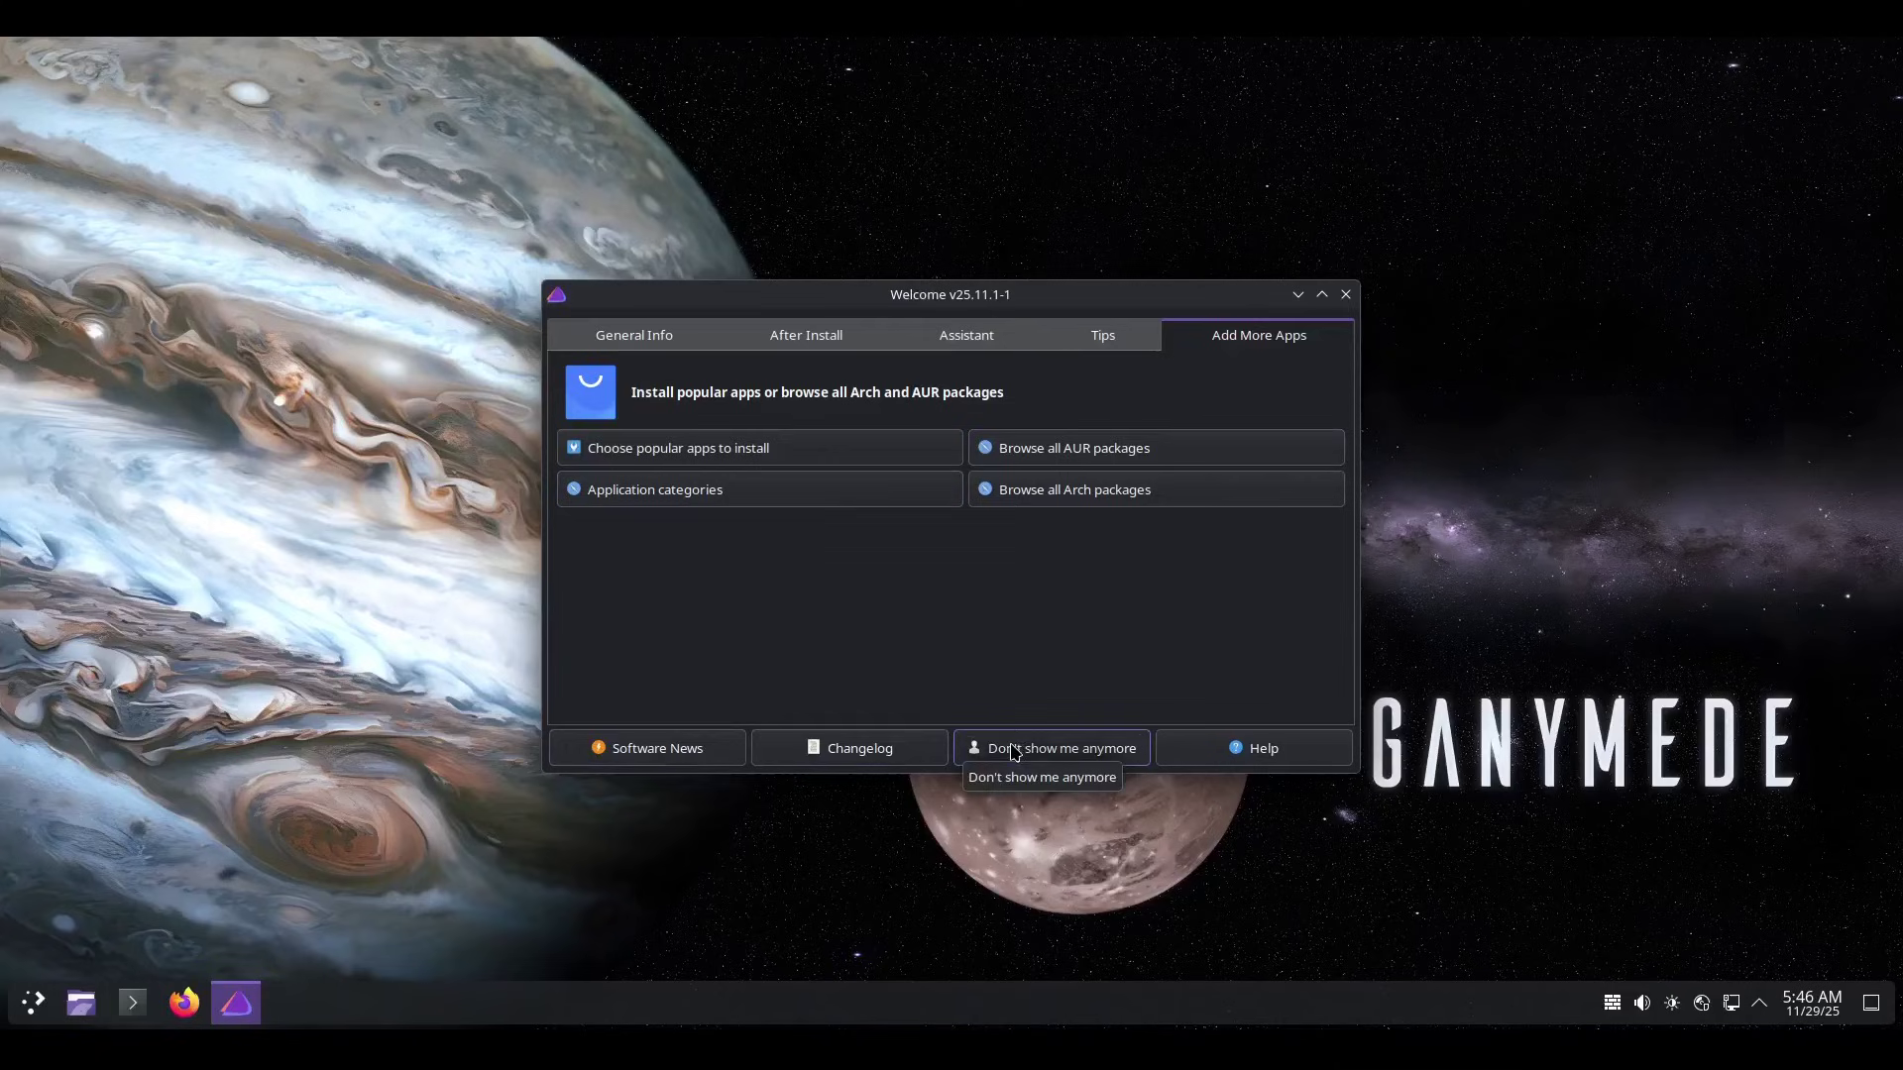
Stop the Welcome window from showing anymore and acknowledge the note on re-enabling it
click(1027, 790)
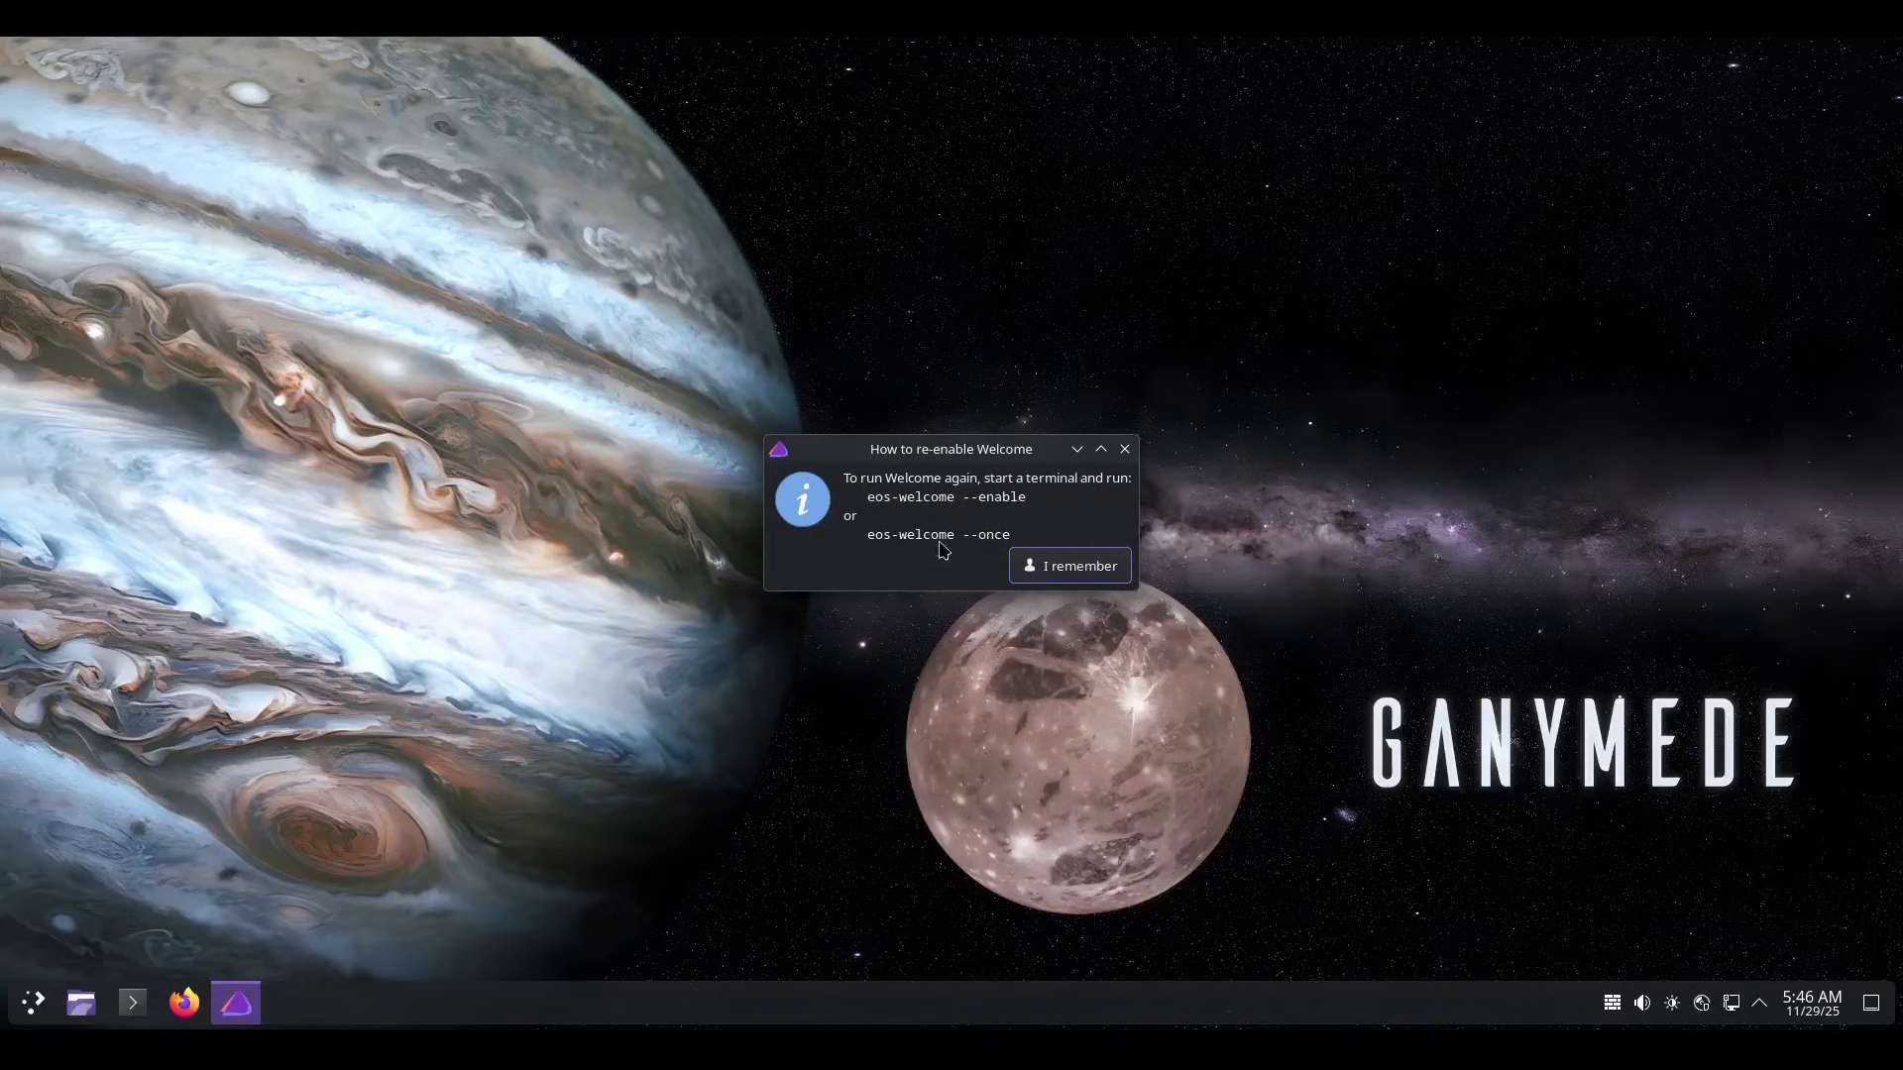
click(1068, 567)
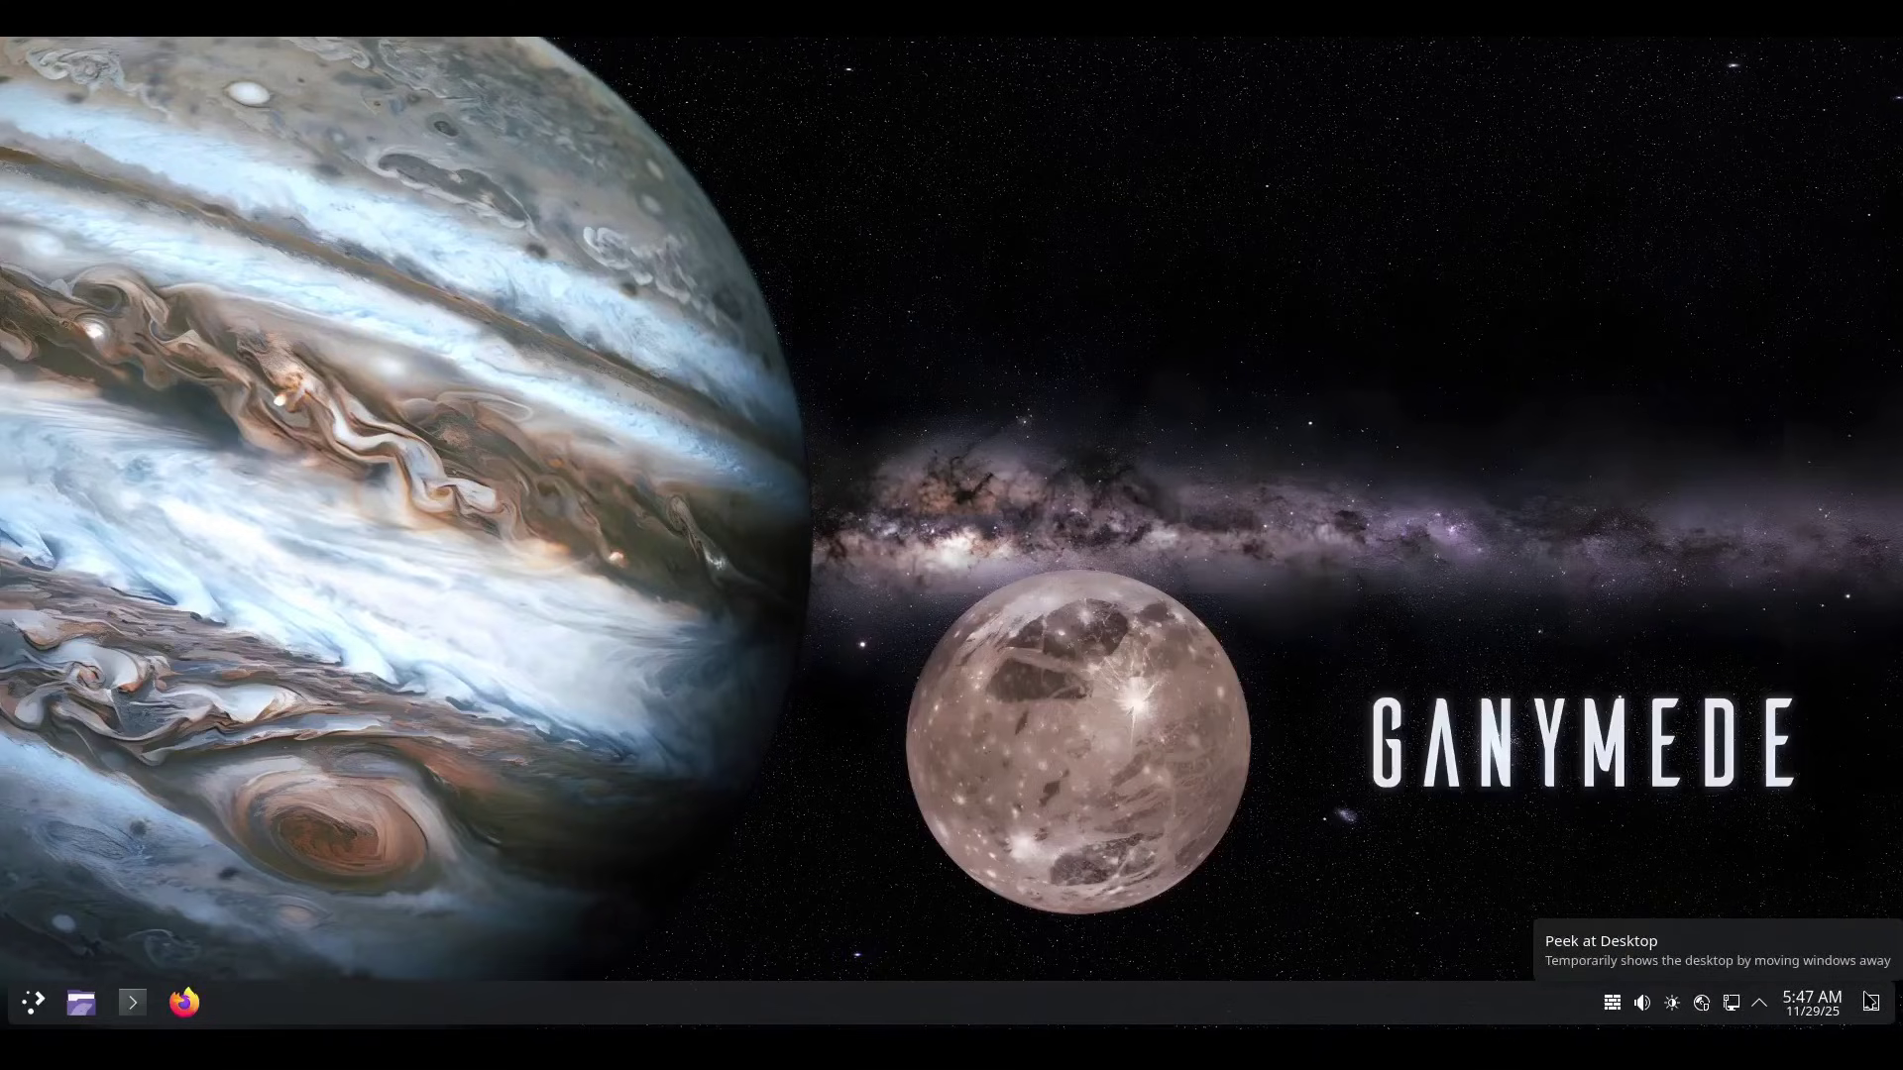
Check the system tray's clock, Status and Notifications overview and Networks list, closing each again
mouse_move(1806, 1004)
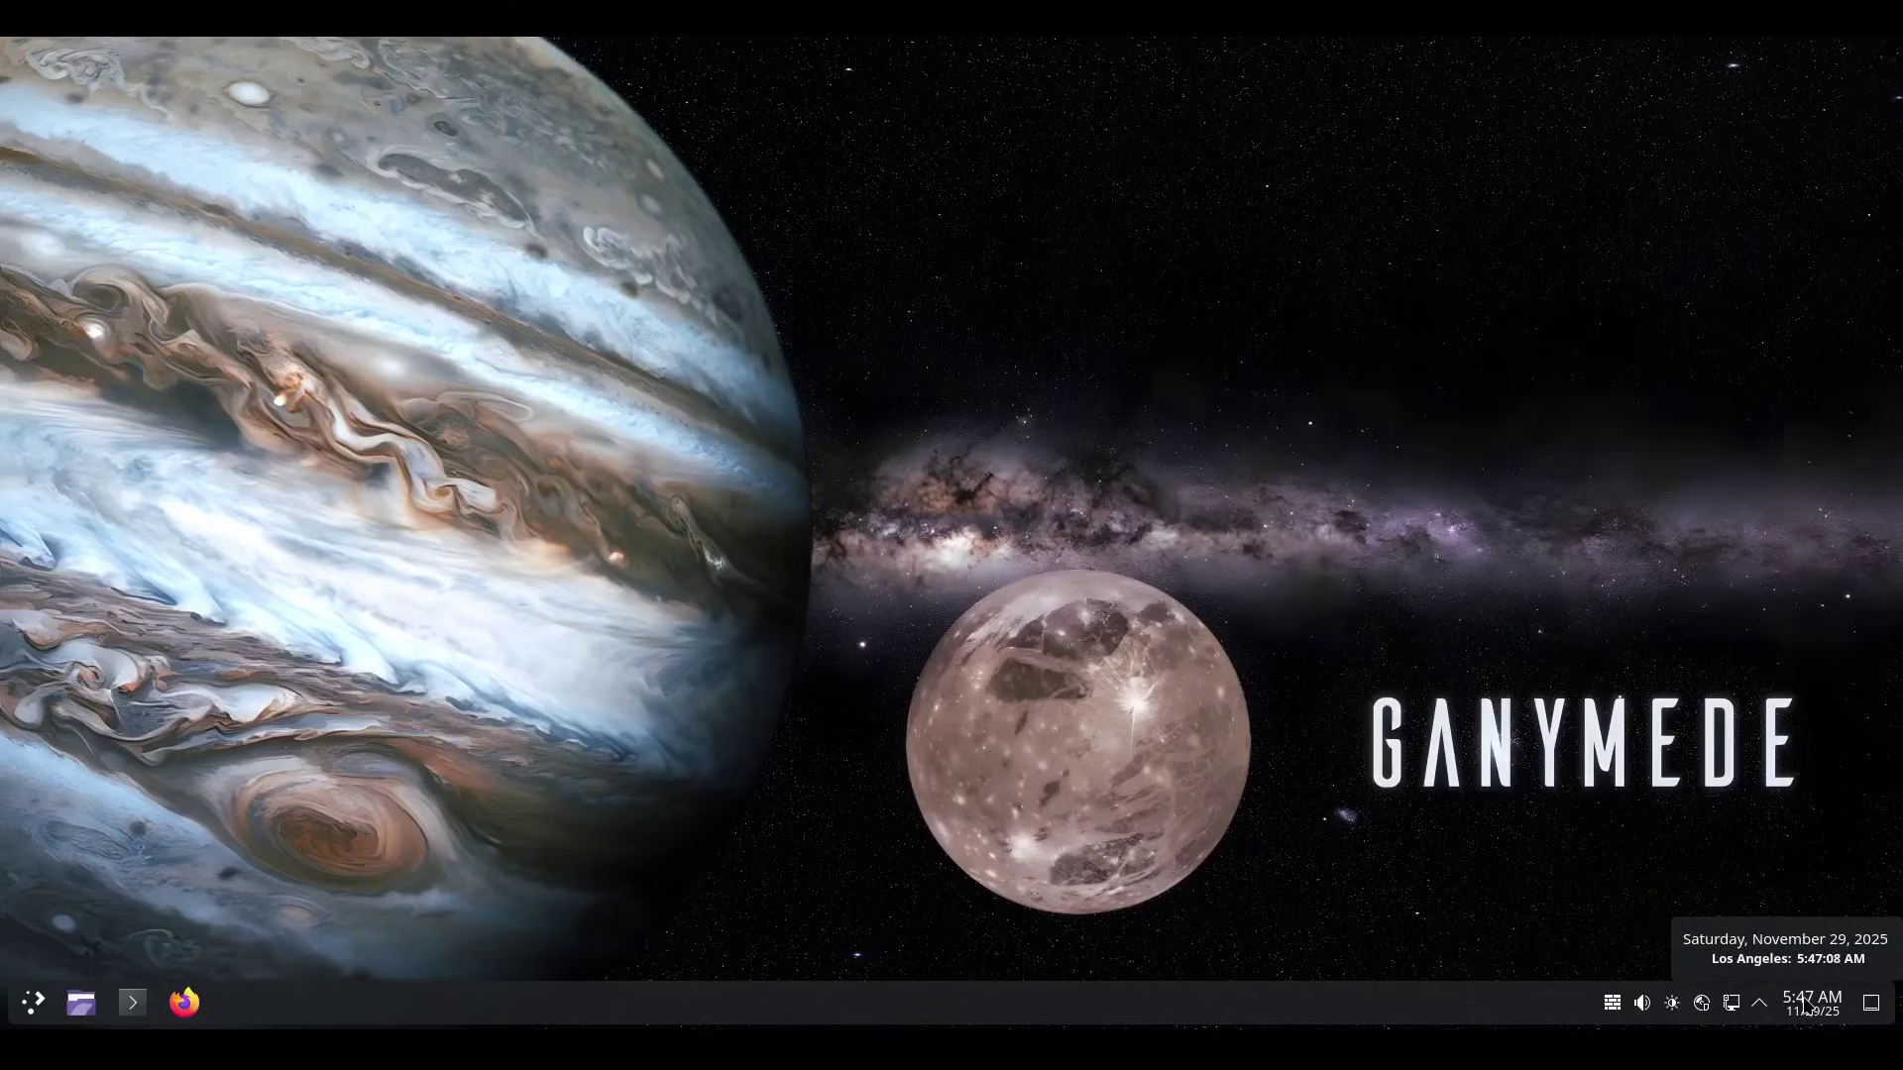
click(1759, 1008)
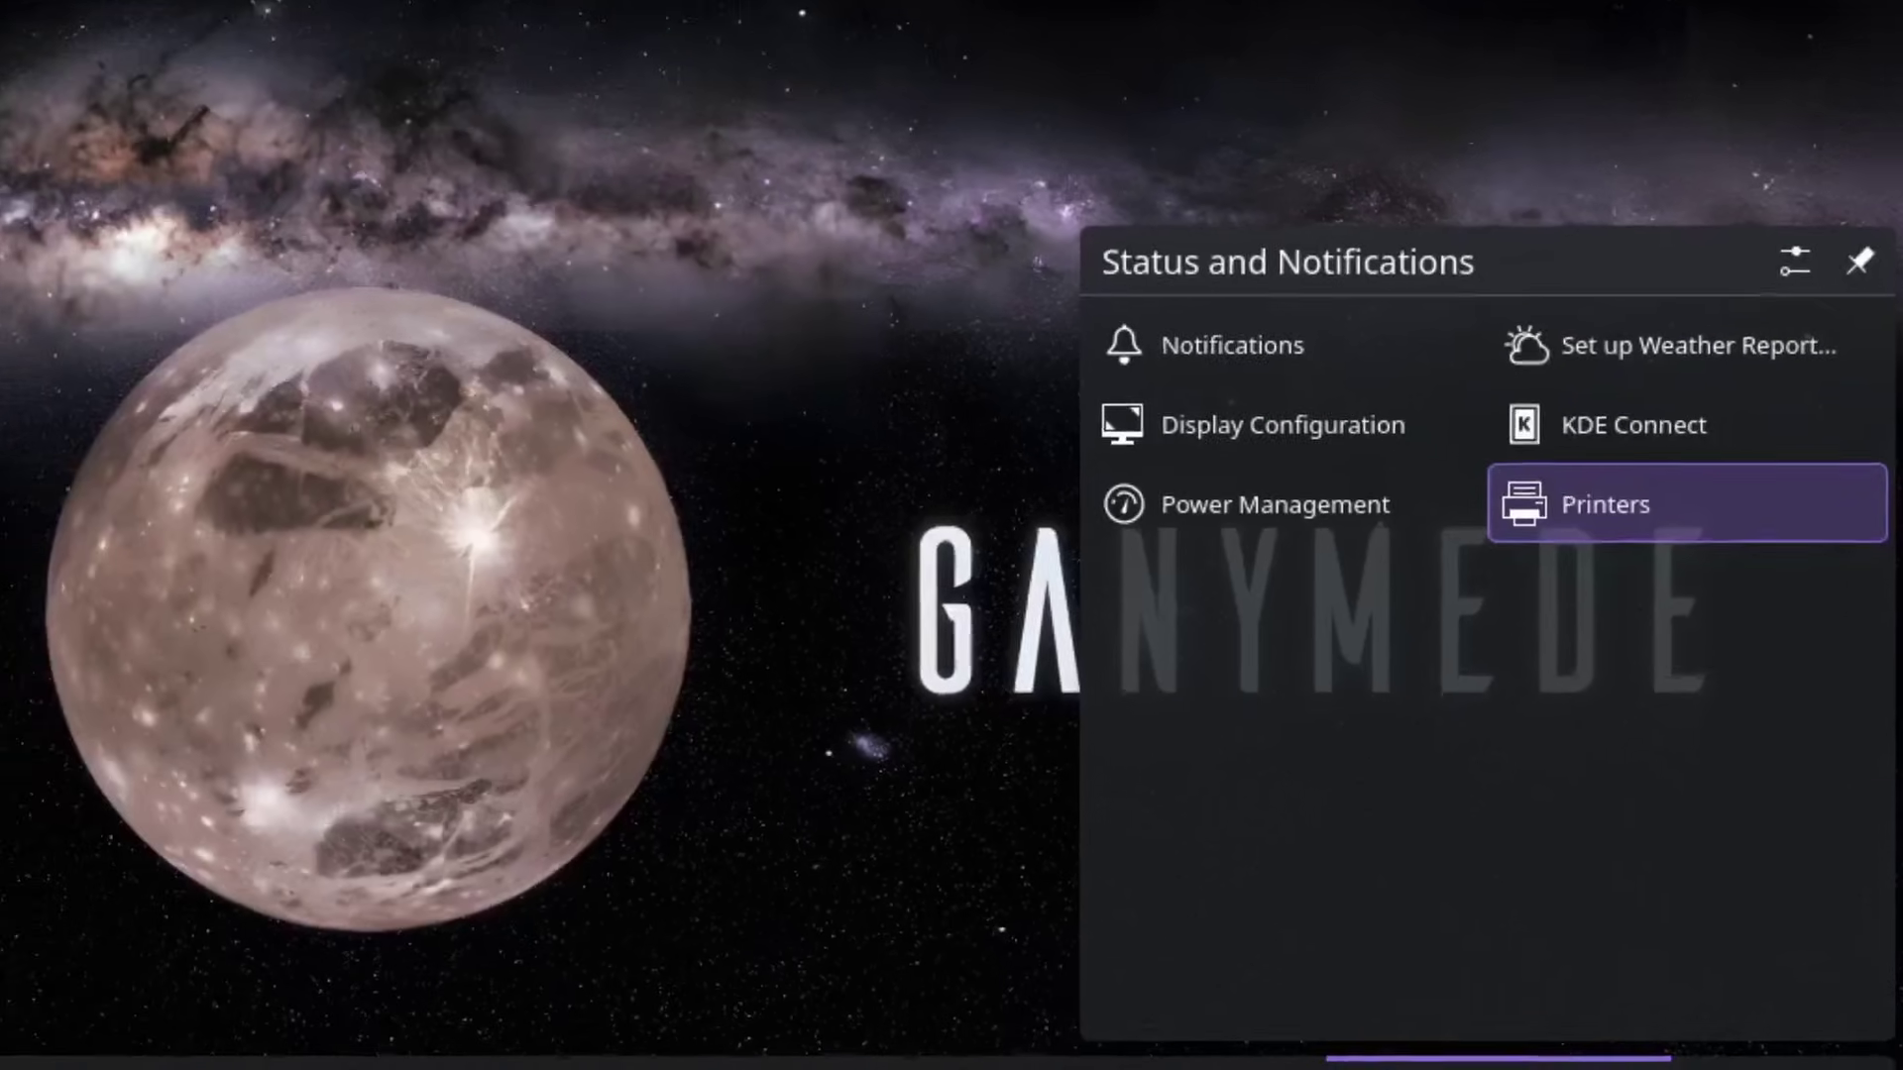
click(1759, 1003)
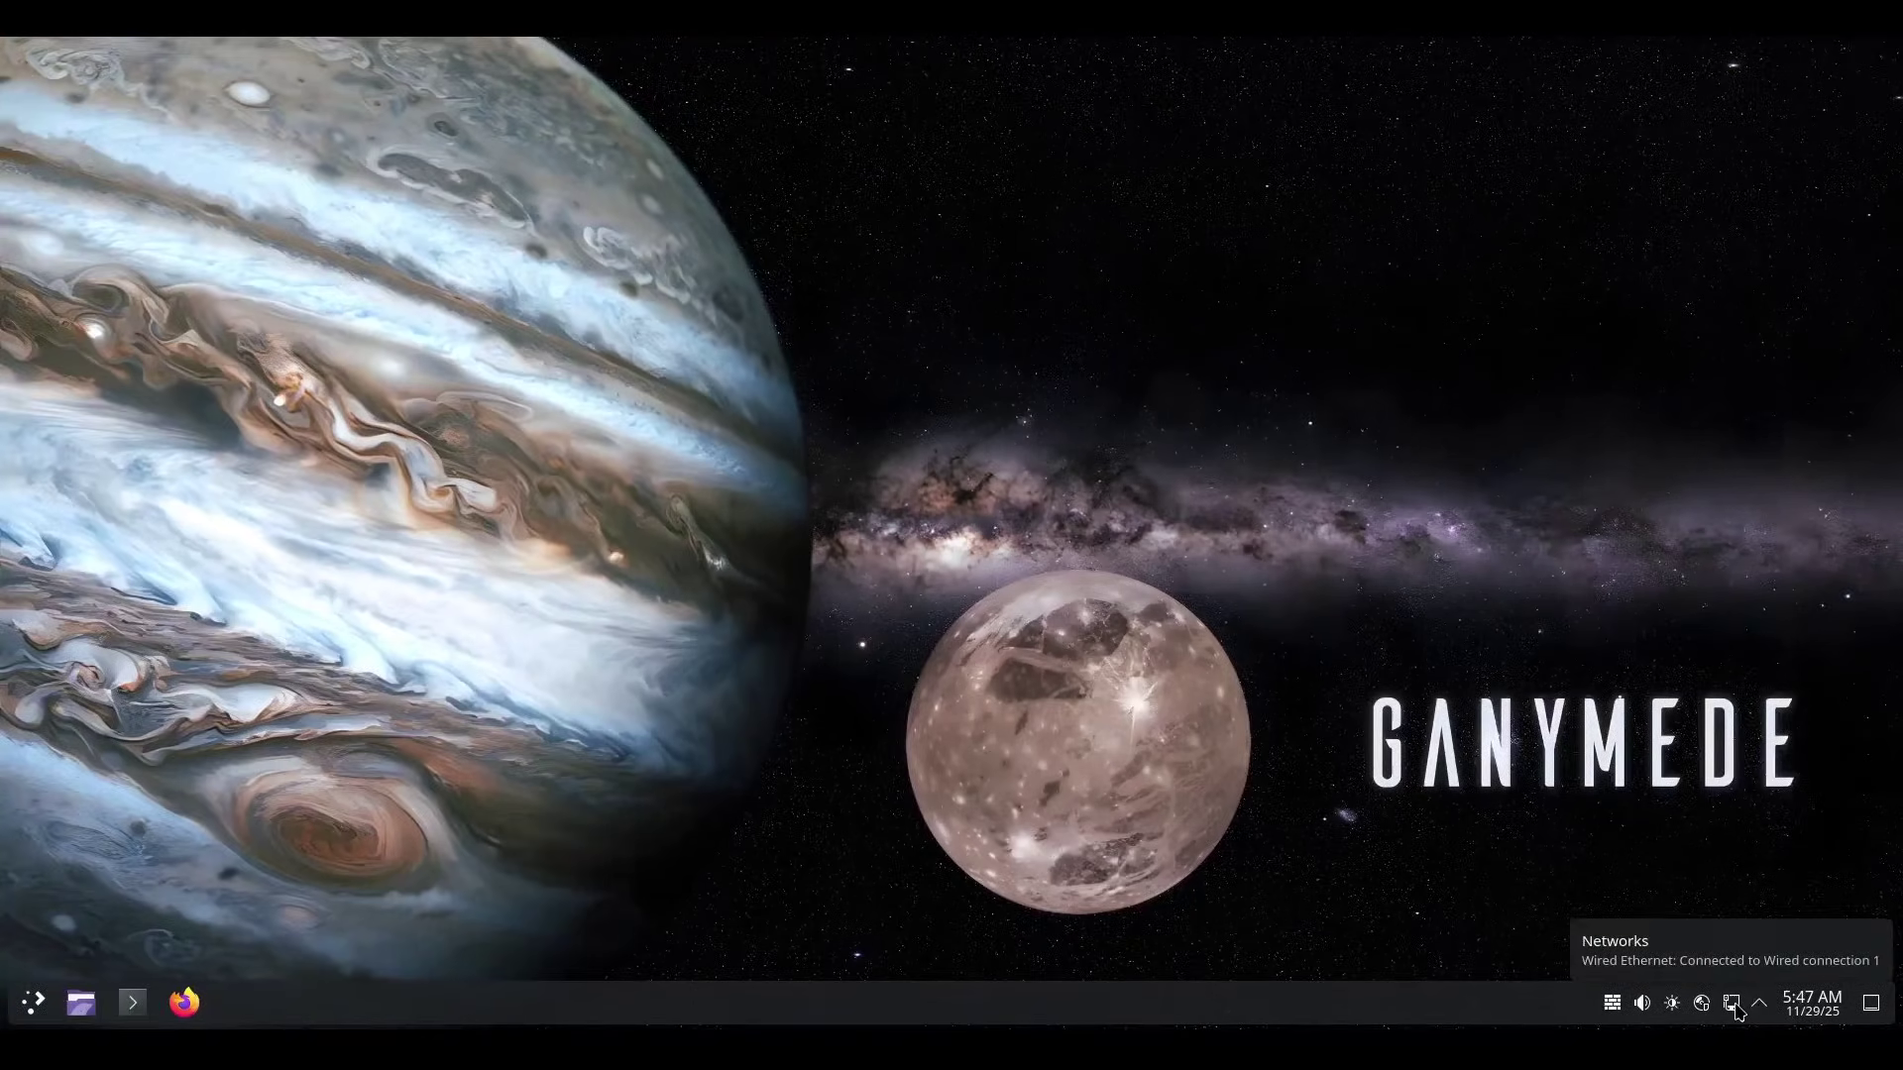
click(1732, 1005)
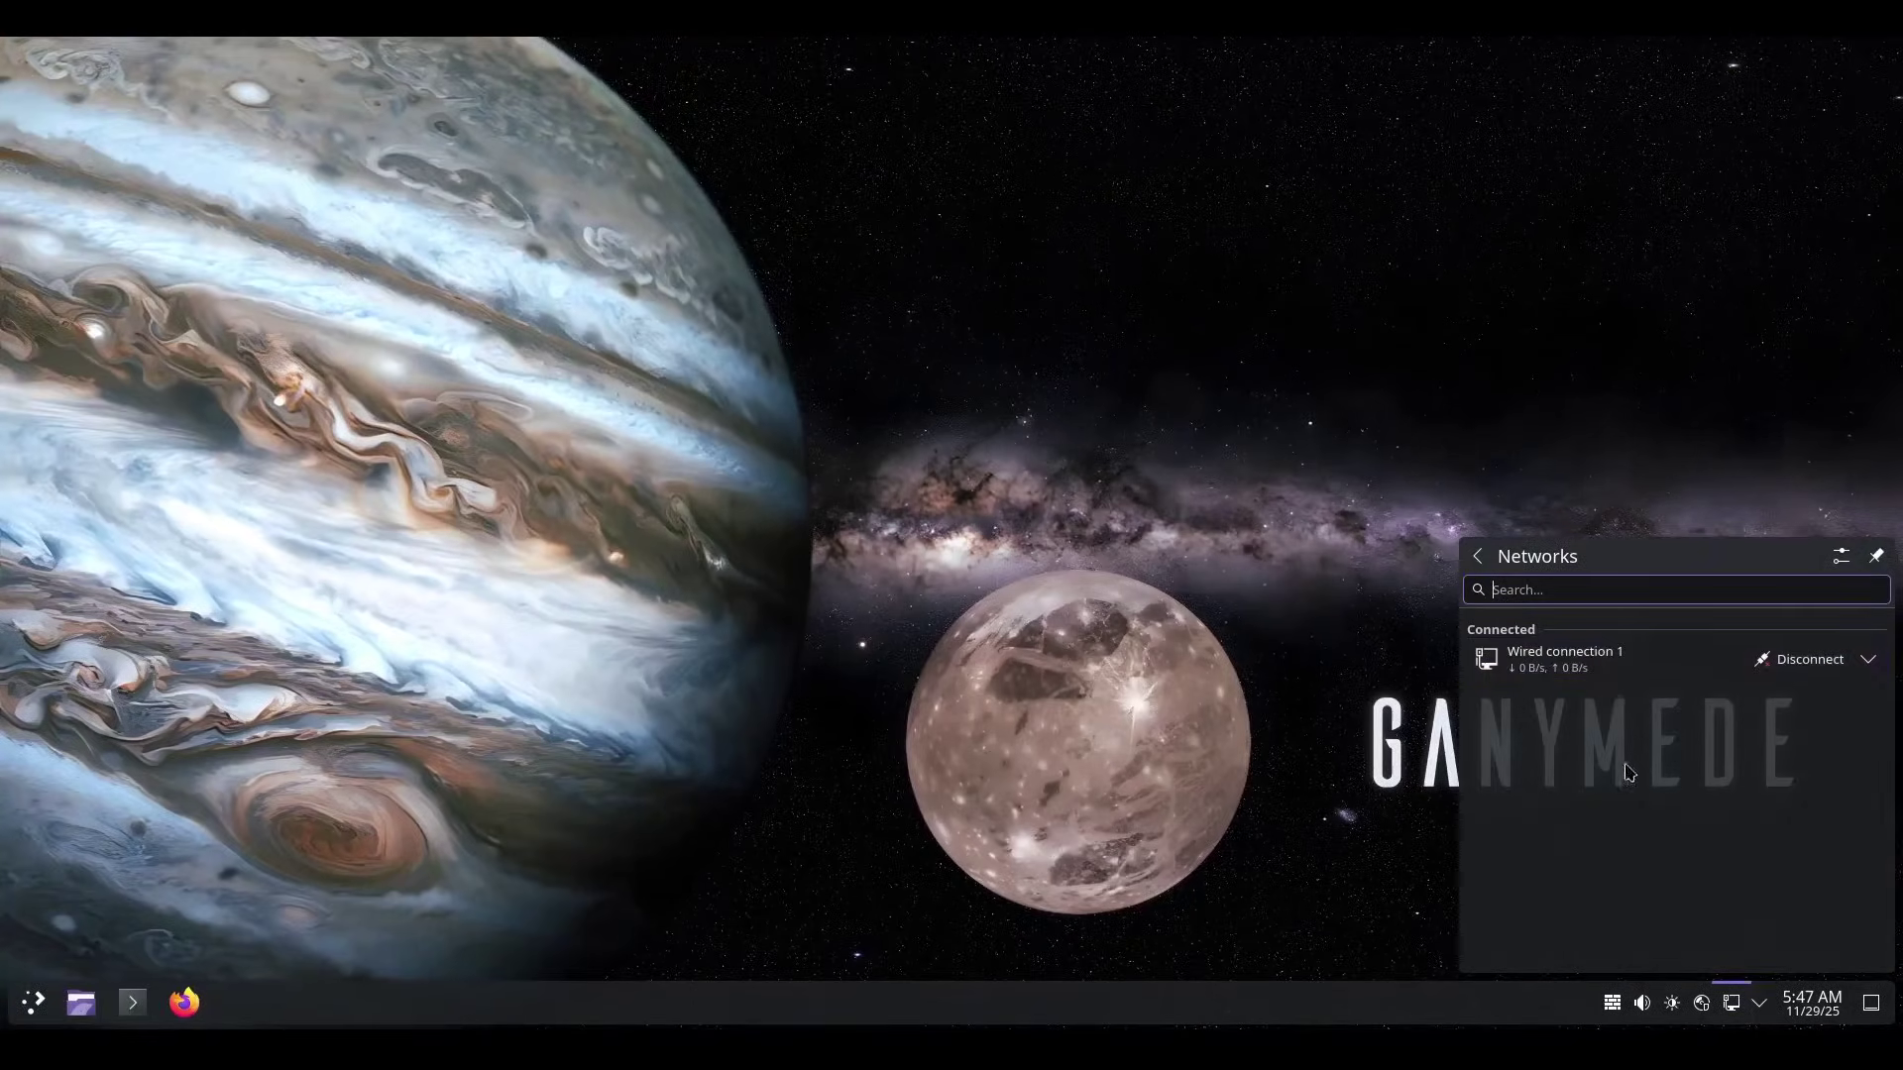
click(1729, 1009)
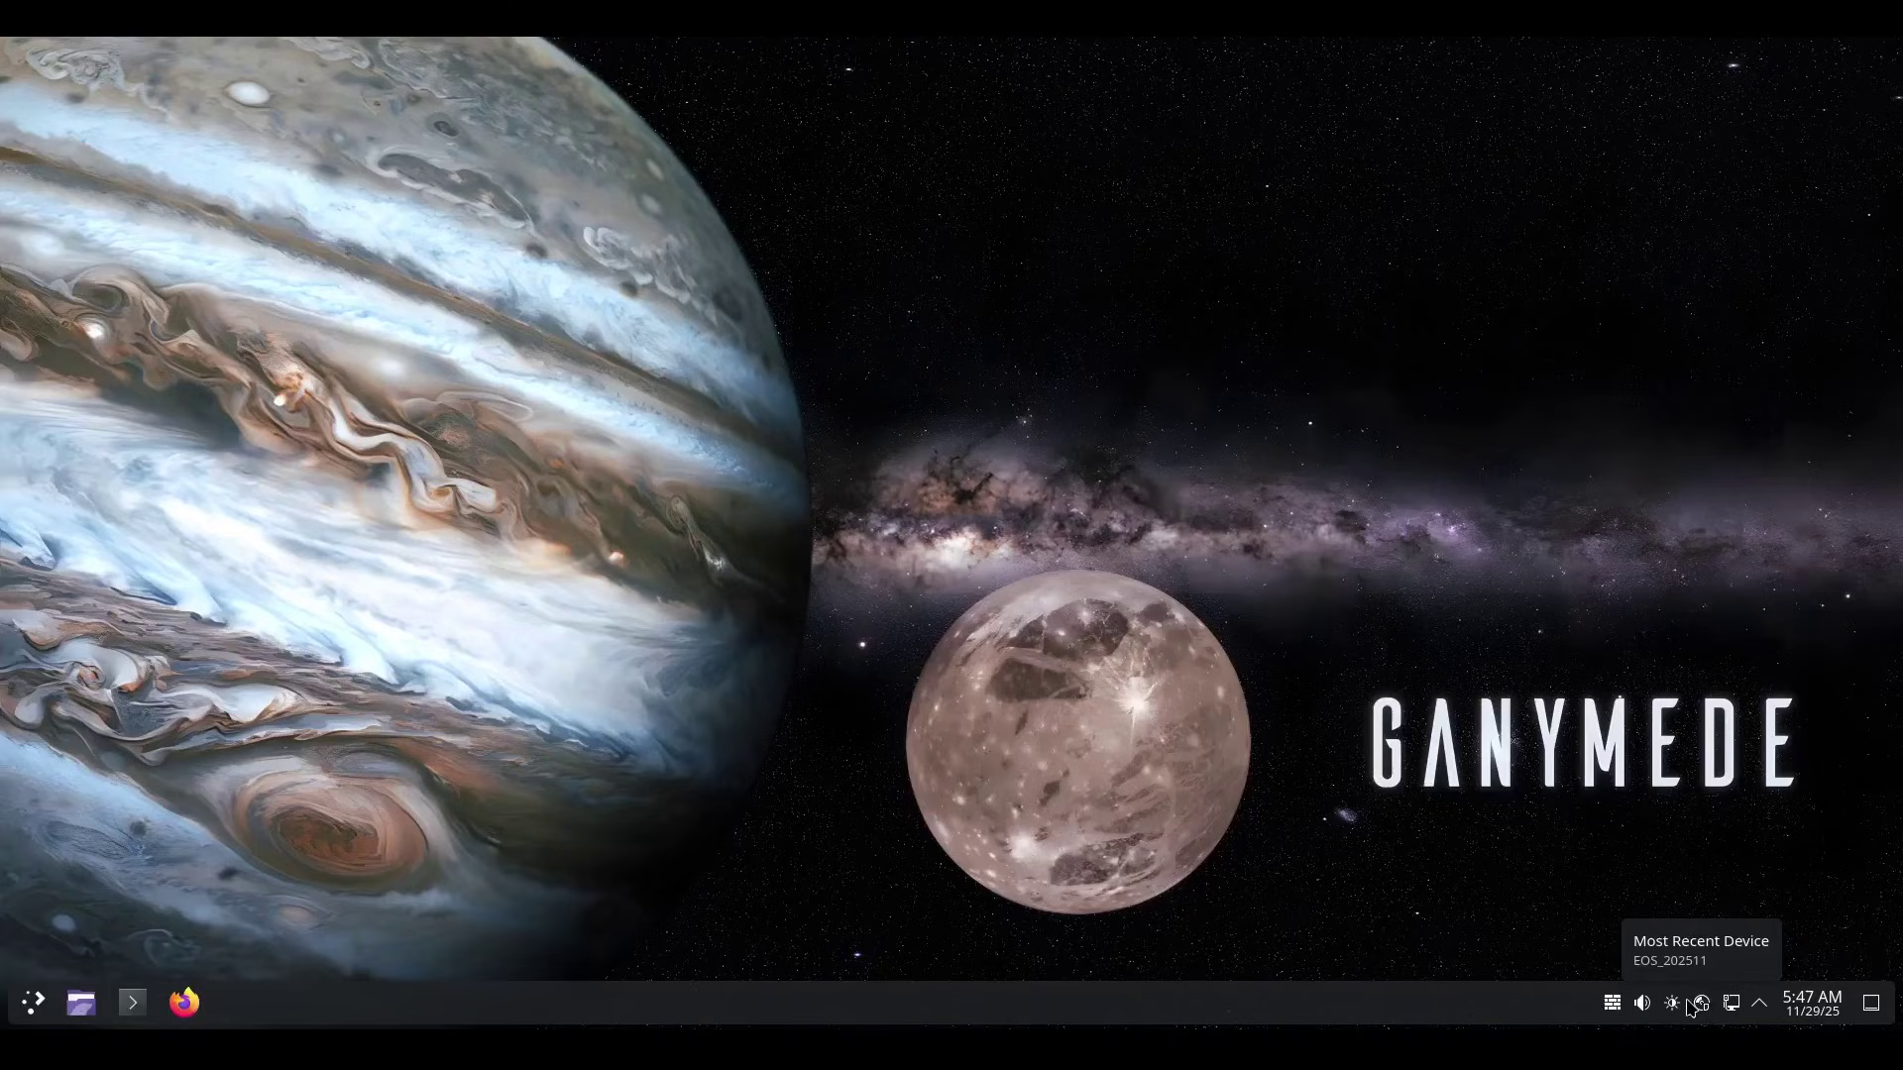
Open the firewall settings from the system tray, authenticate with the account password, view the zones and services, and close the window
click(1625, 1007)
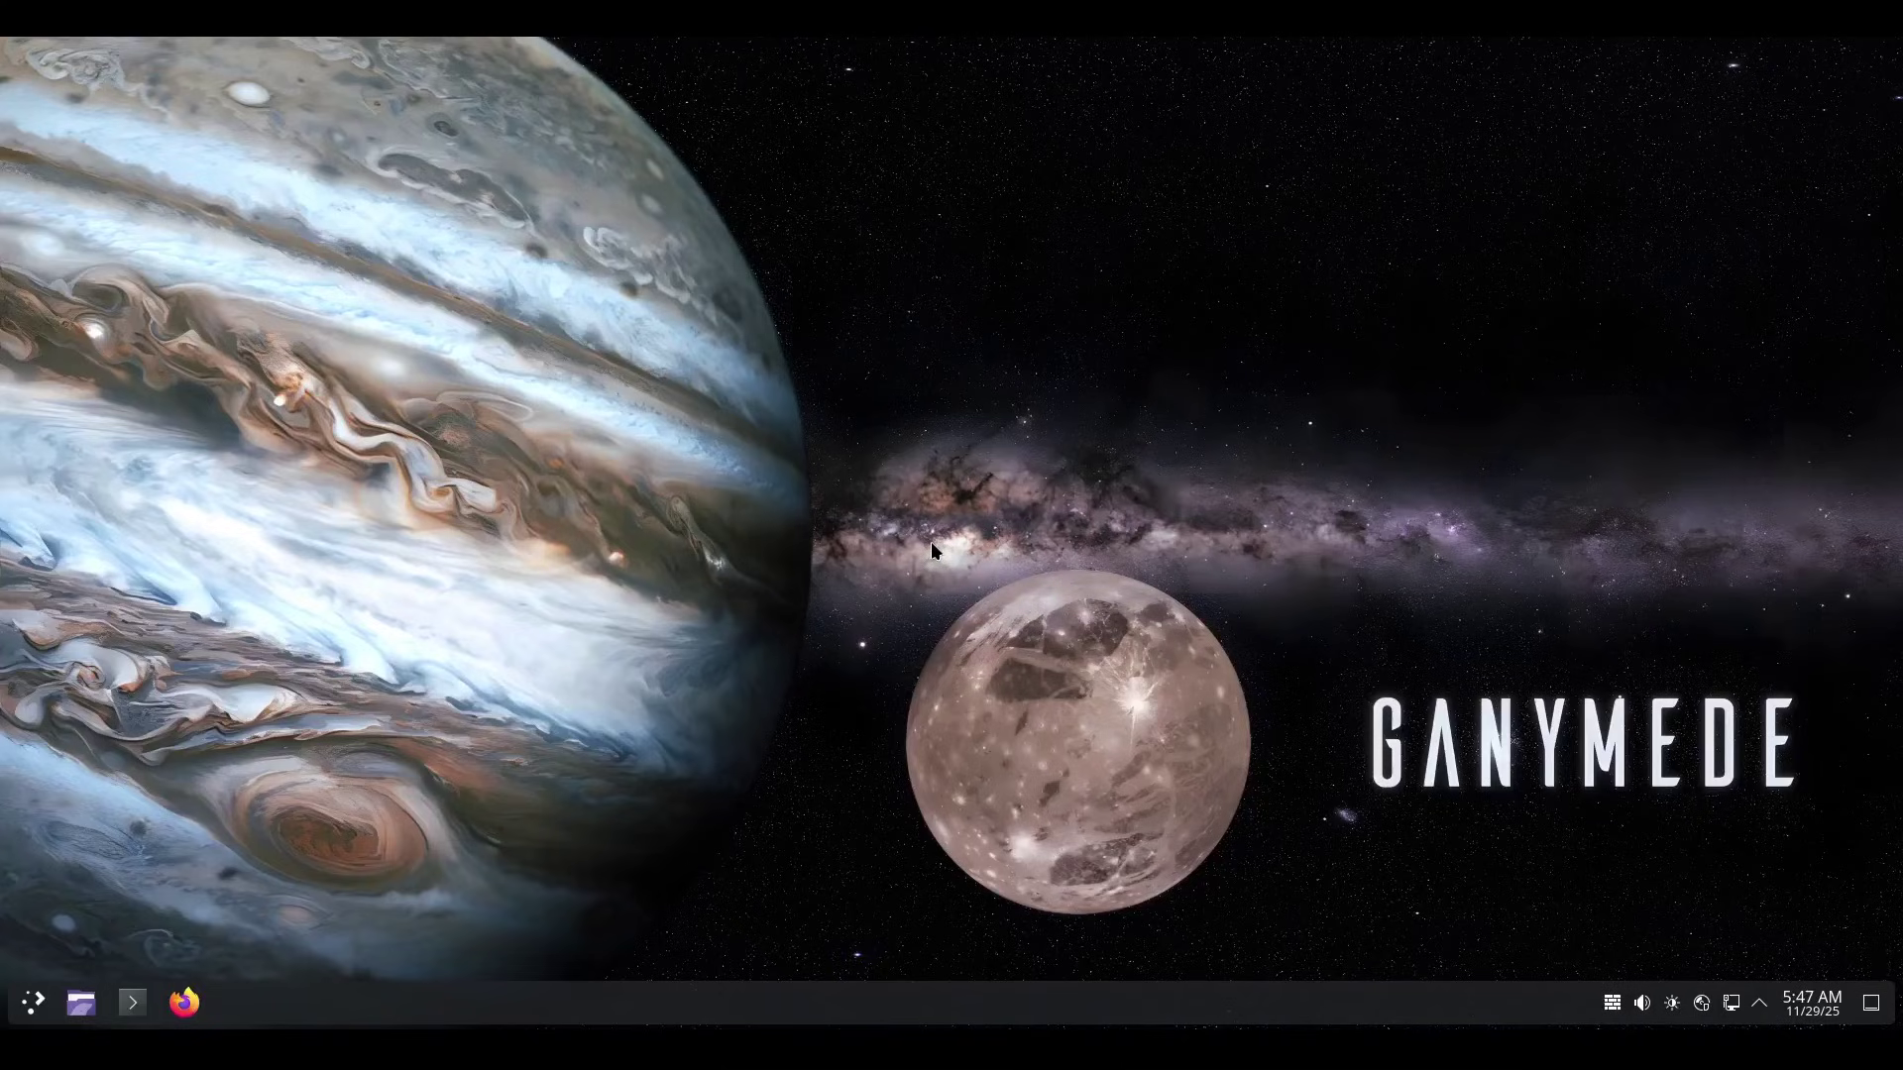
right_click(1614, 1007)
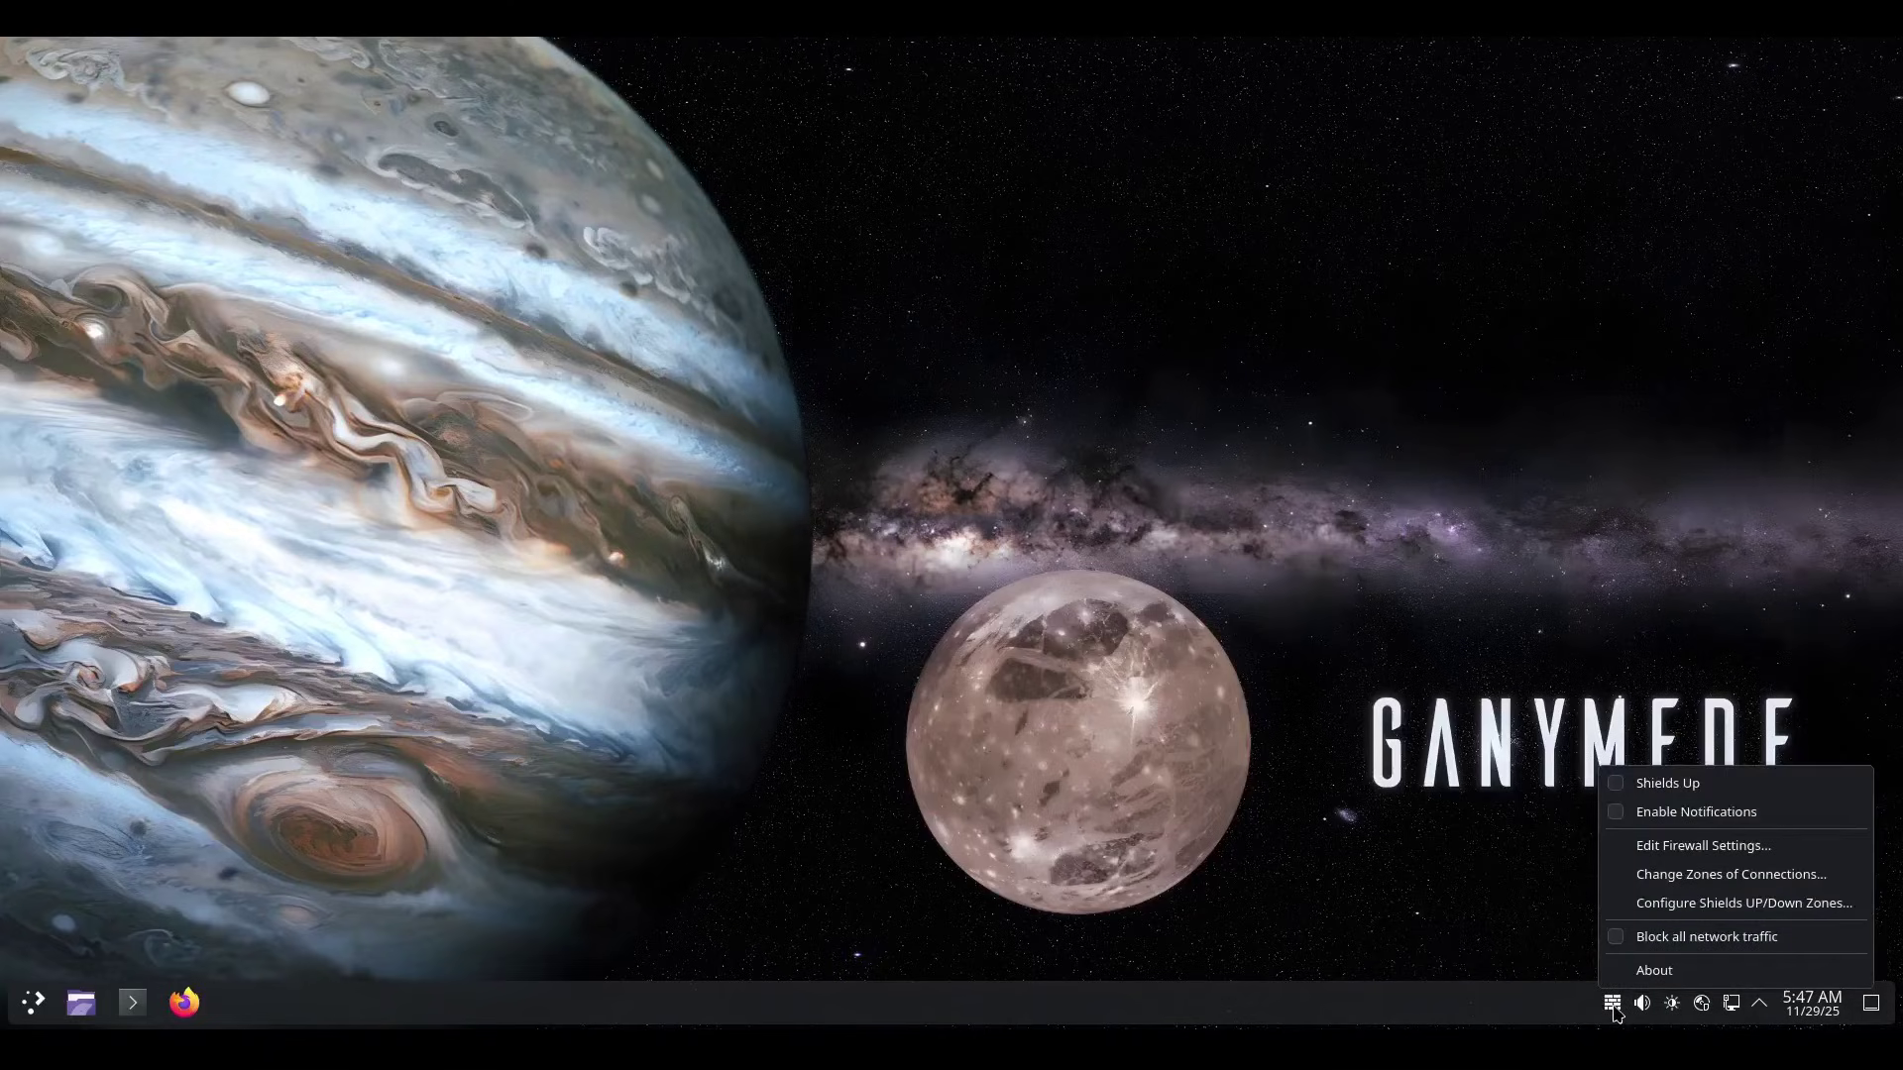
click(1702, 847)
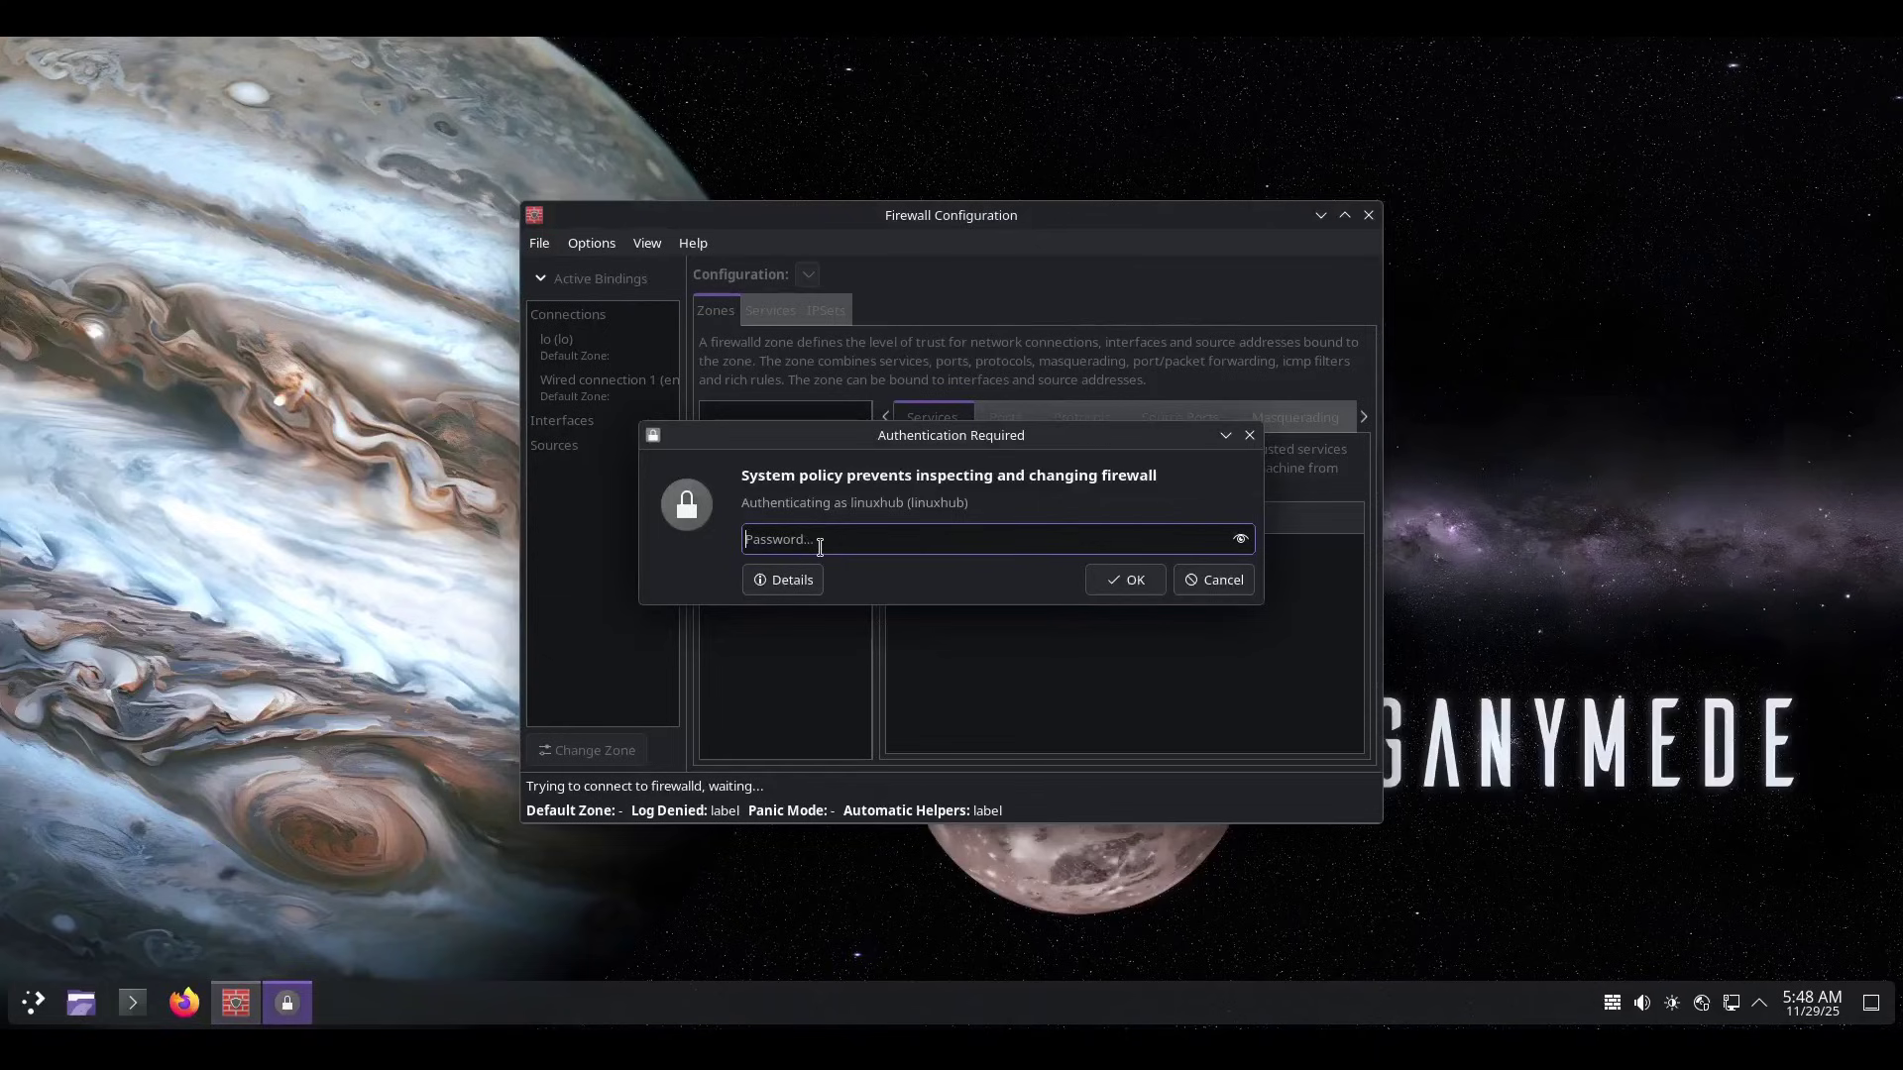
text(****)
key(Return)
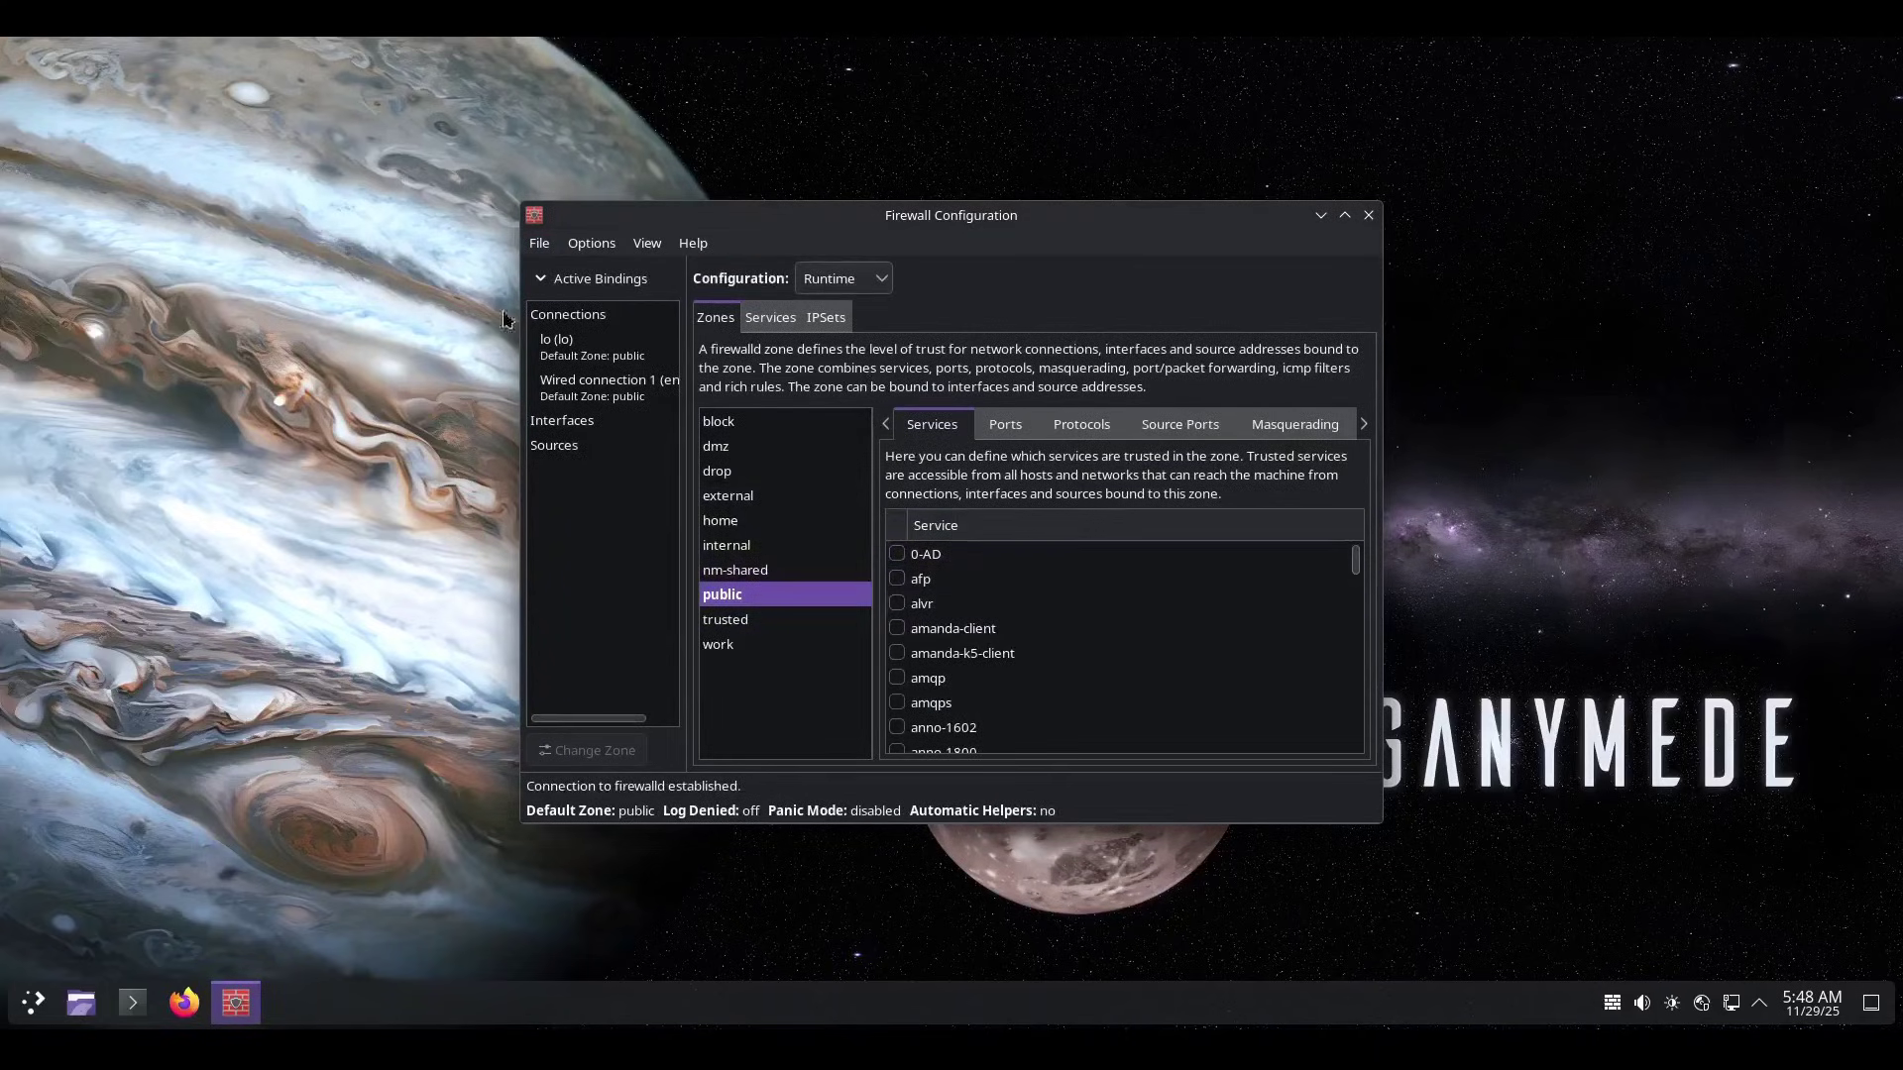
click(1370, 215)
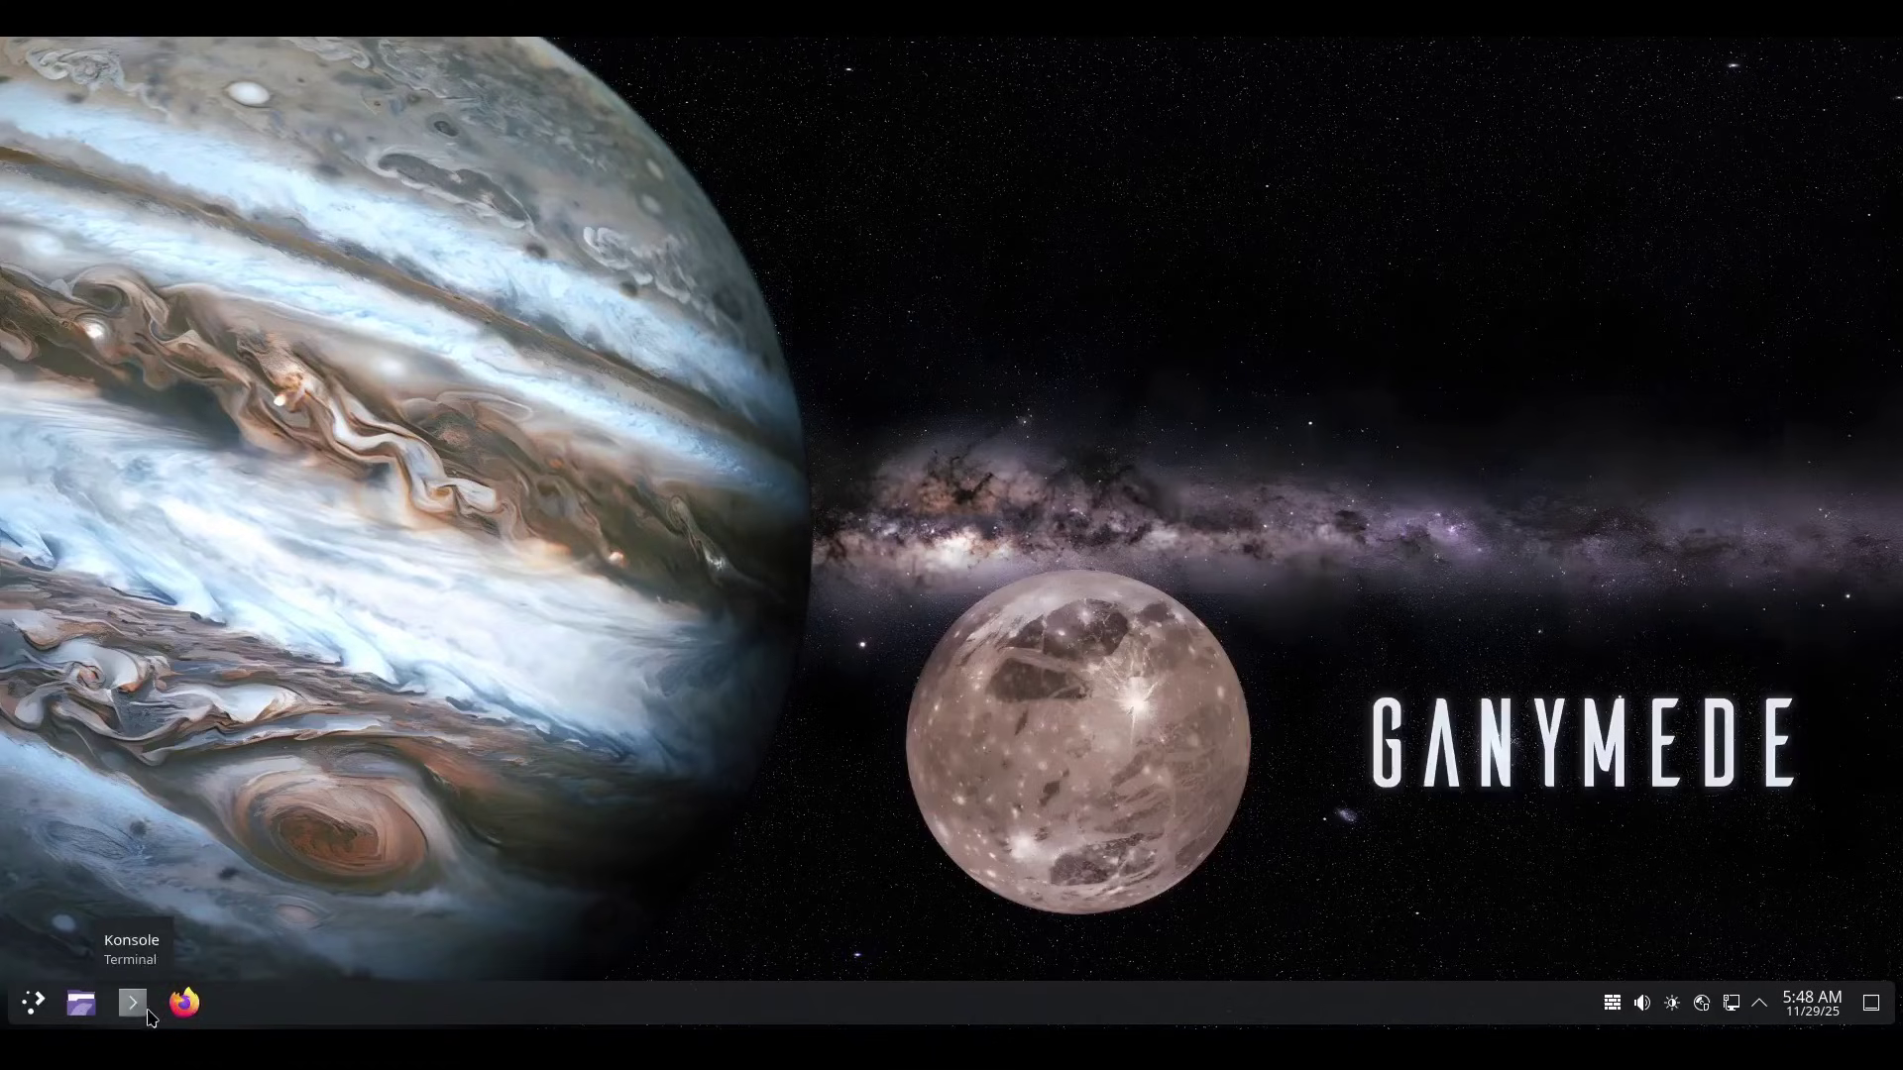
Look through the Development, Graphics, Multimedia and Office categories in the application launcher and close it
click(31, 1004)
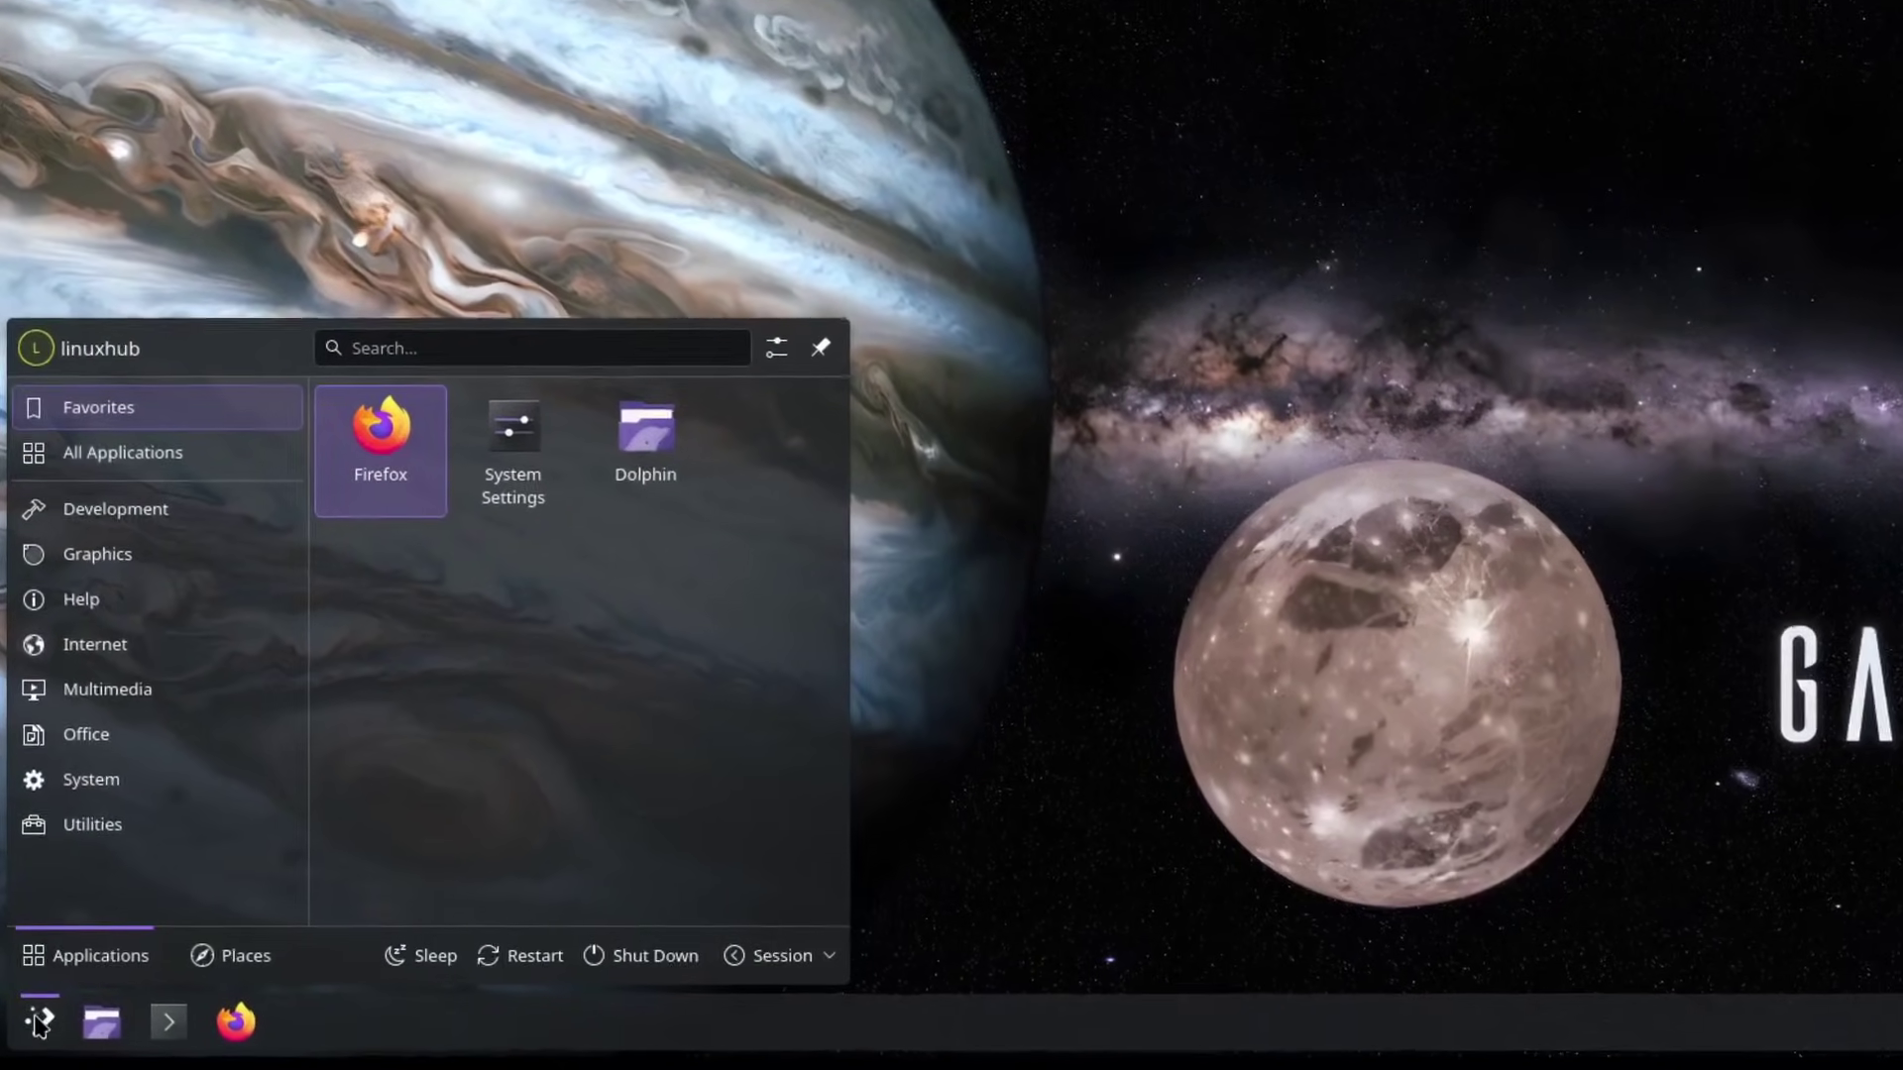
click(100, 464)
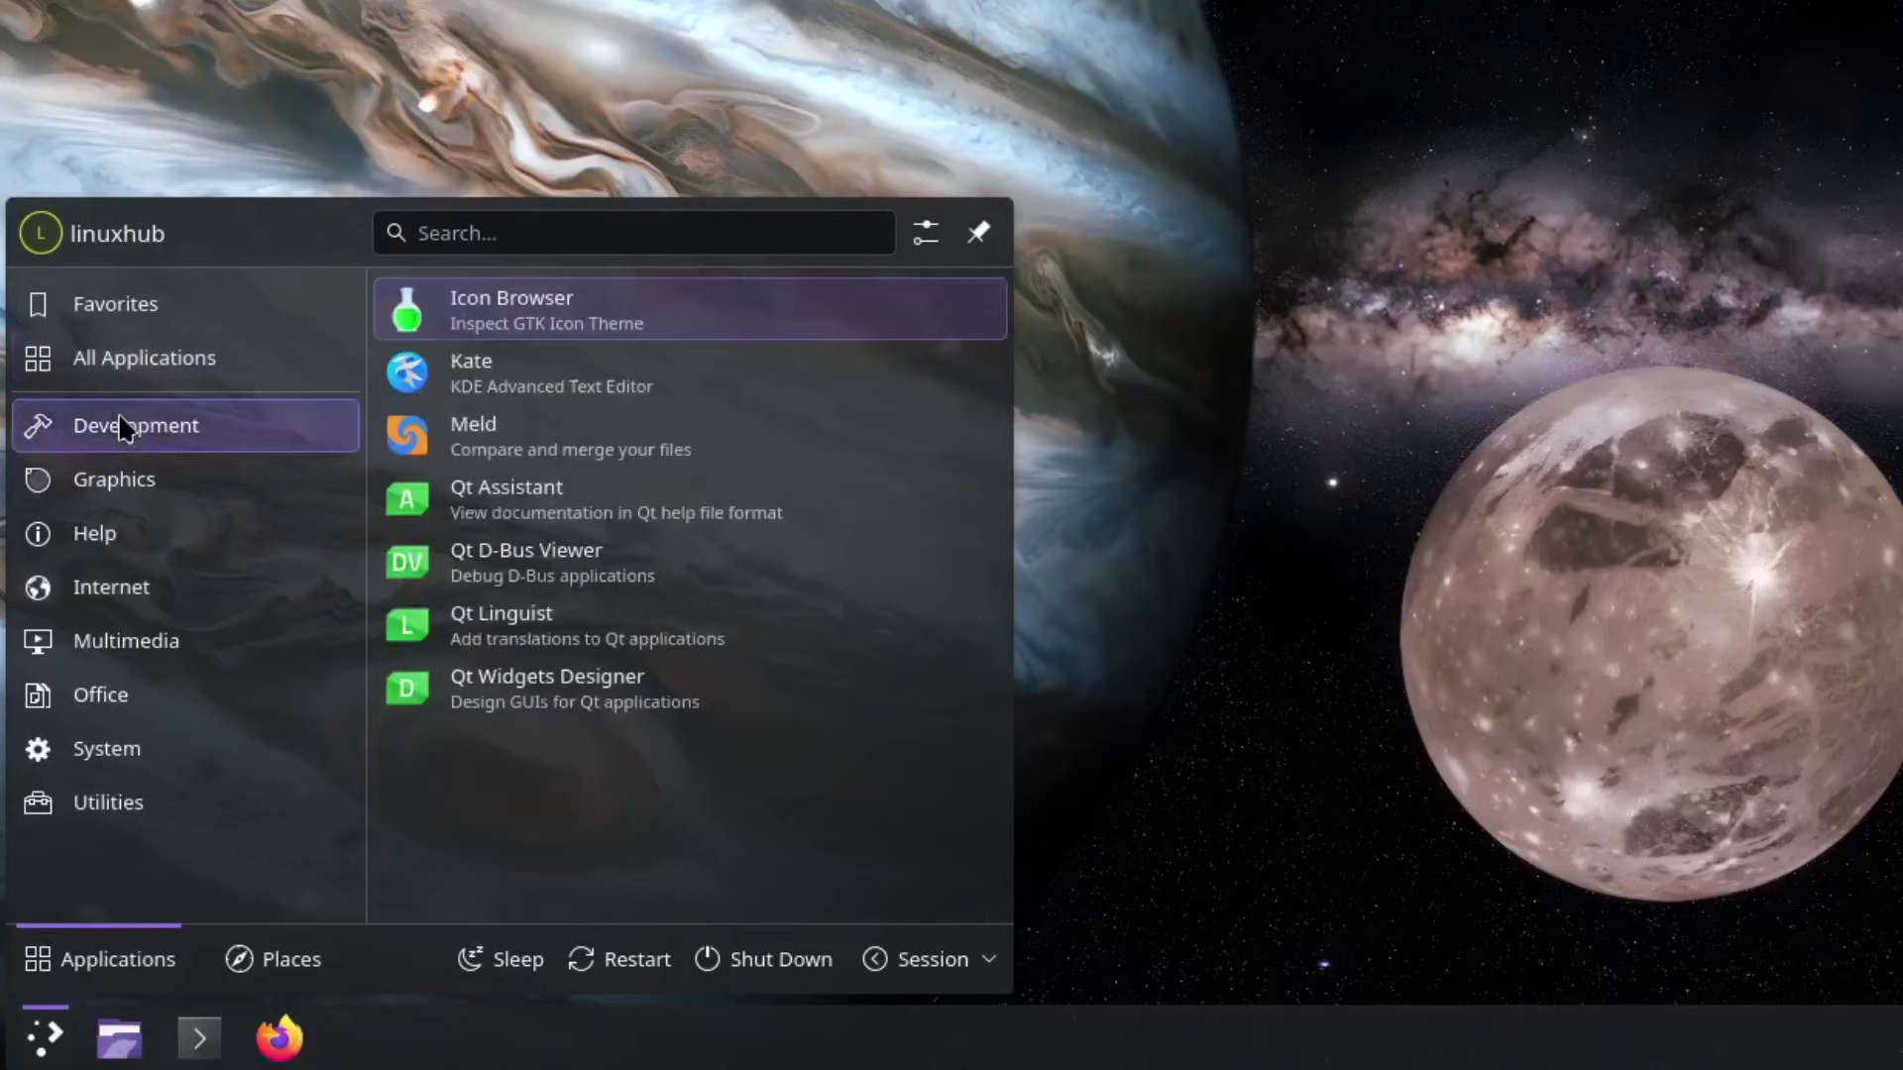
mouse_move(114, 498)
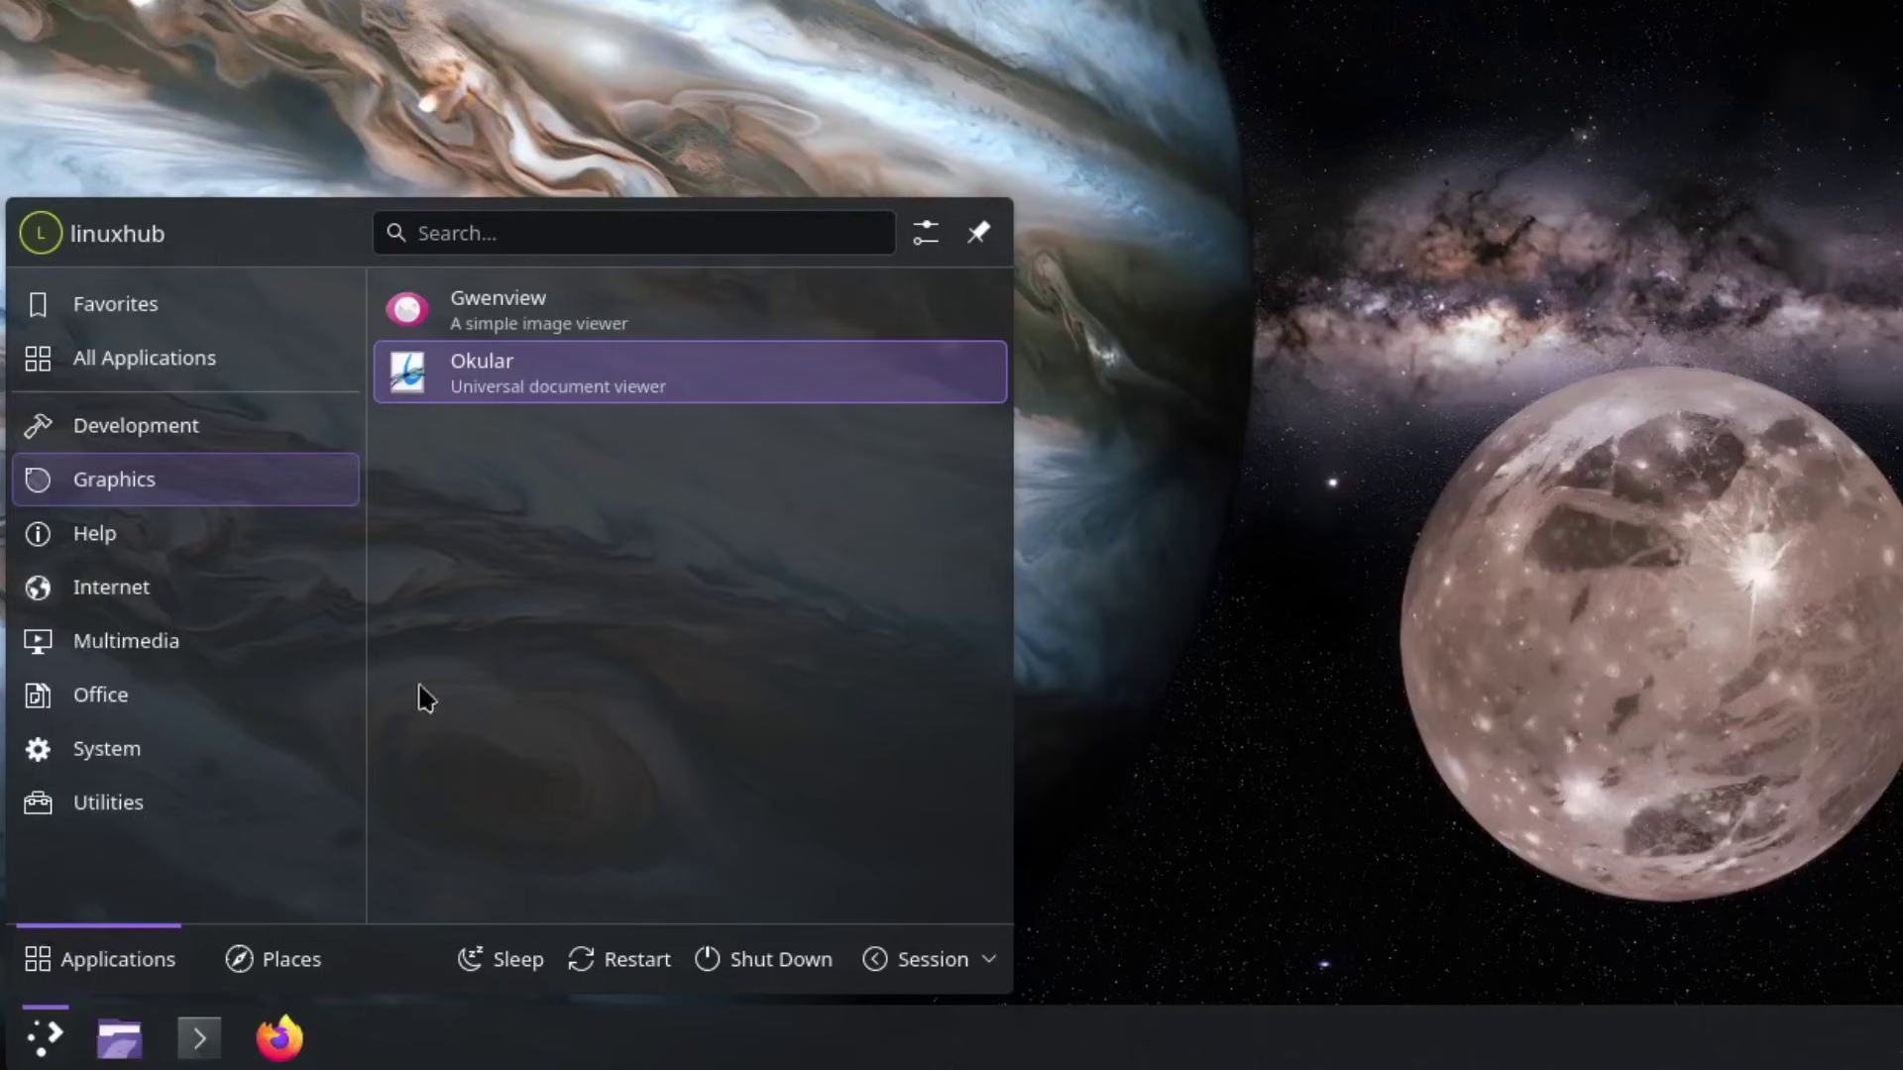
click(95, 646)
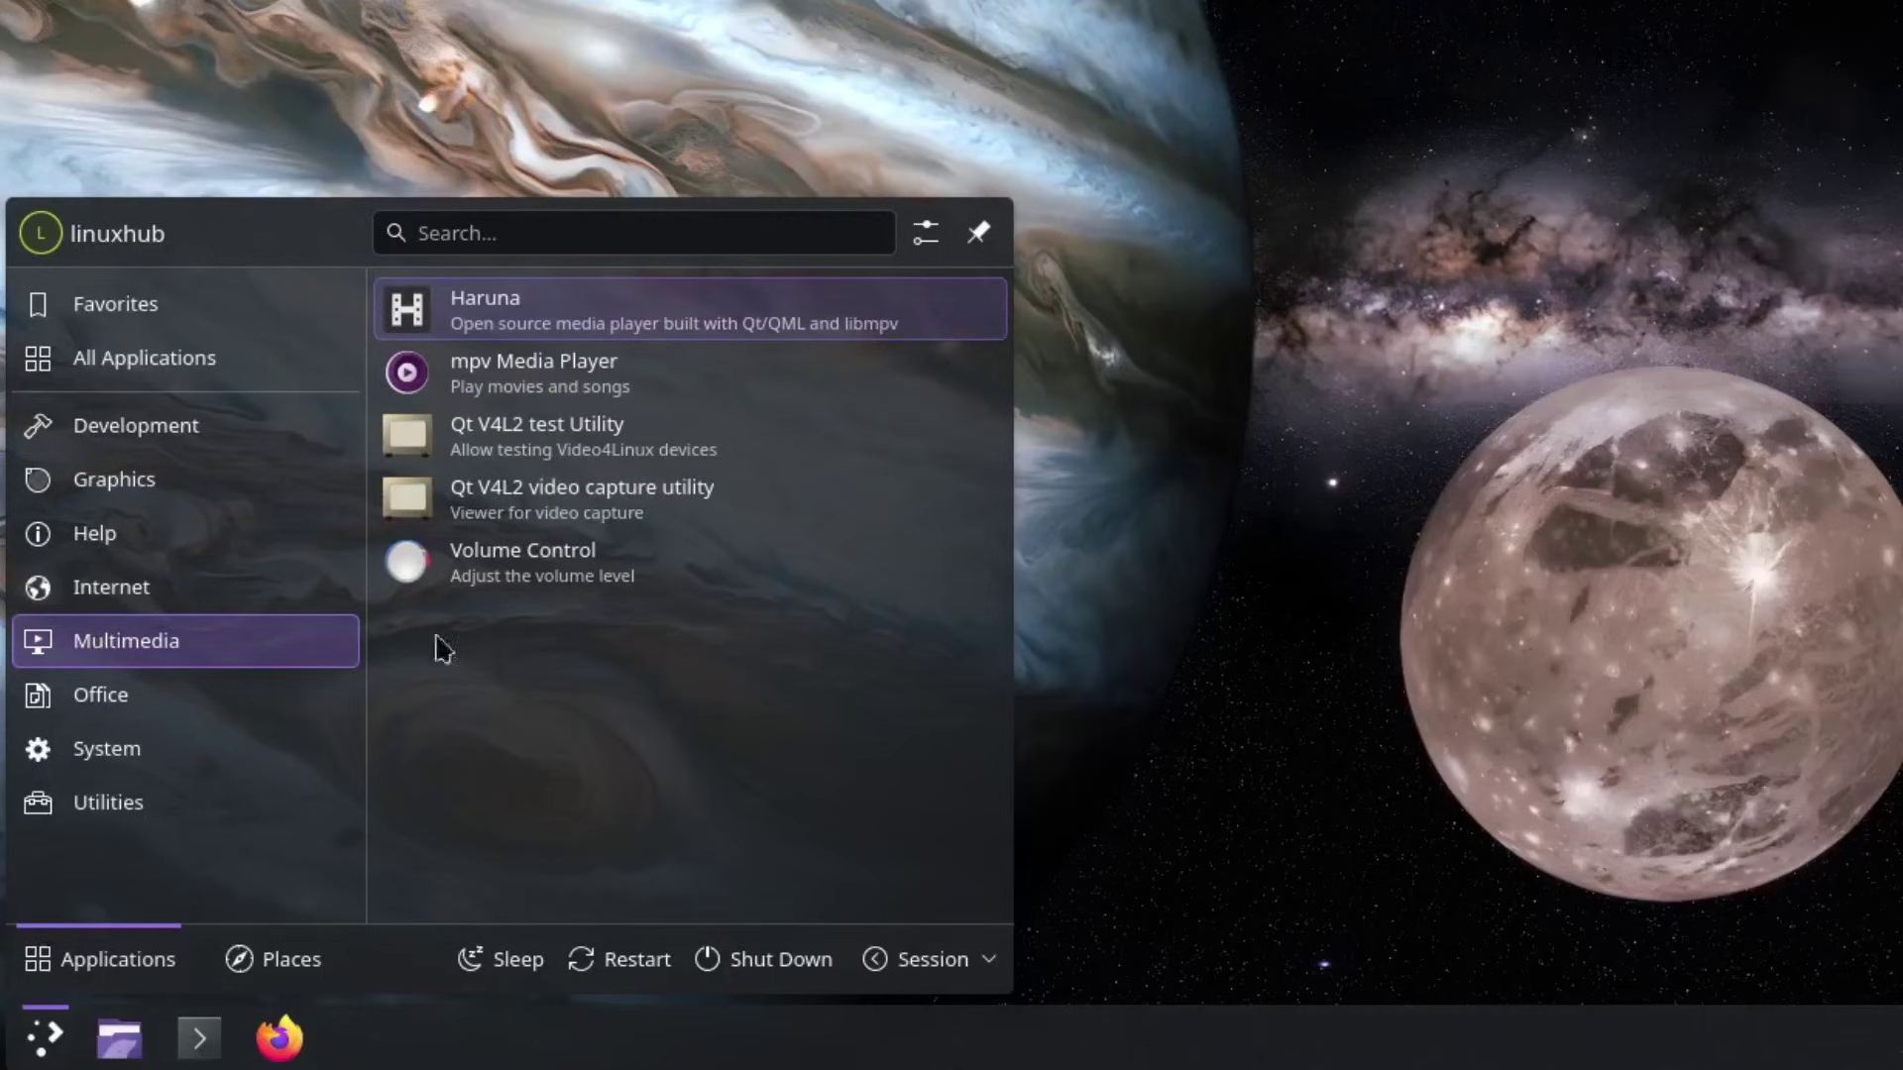
click(119, 486)
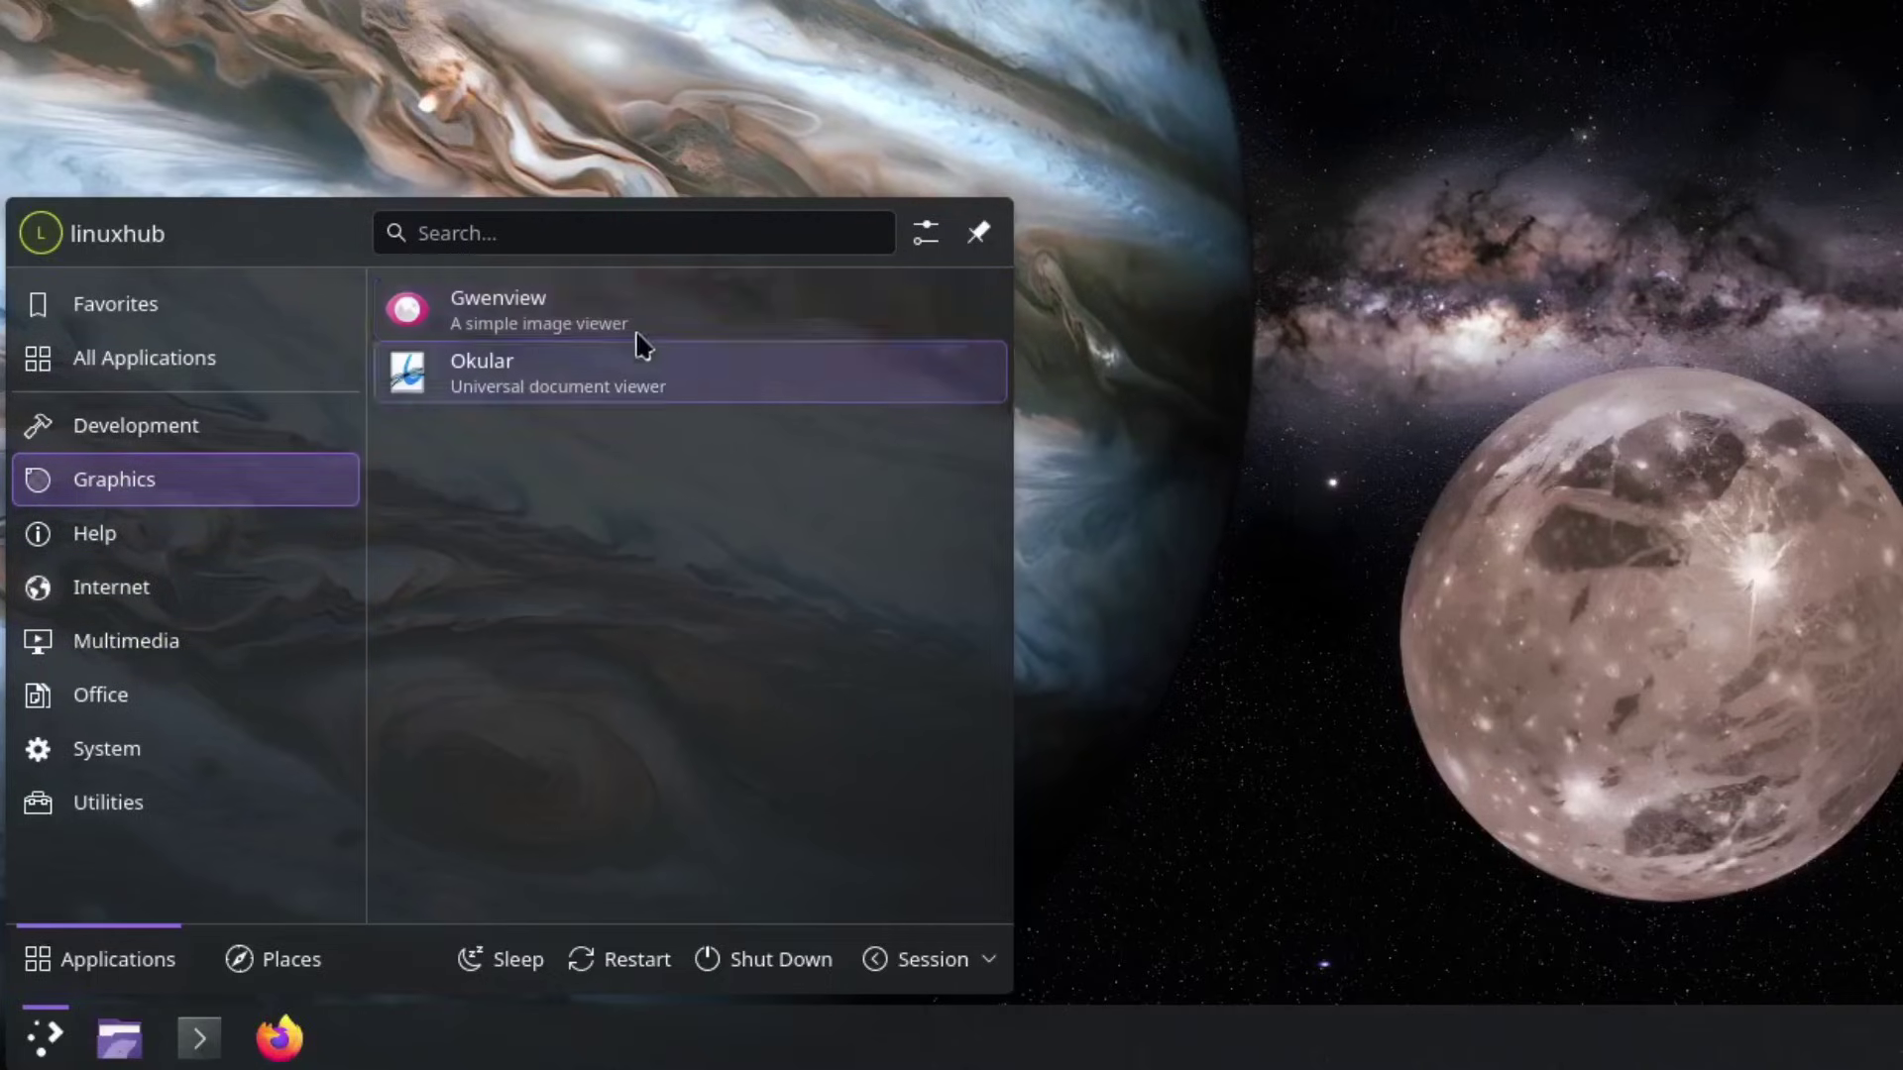
click(130, 703)
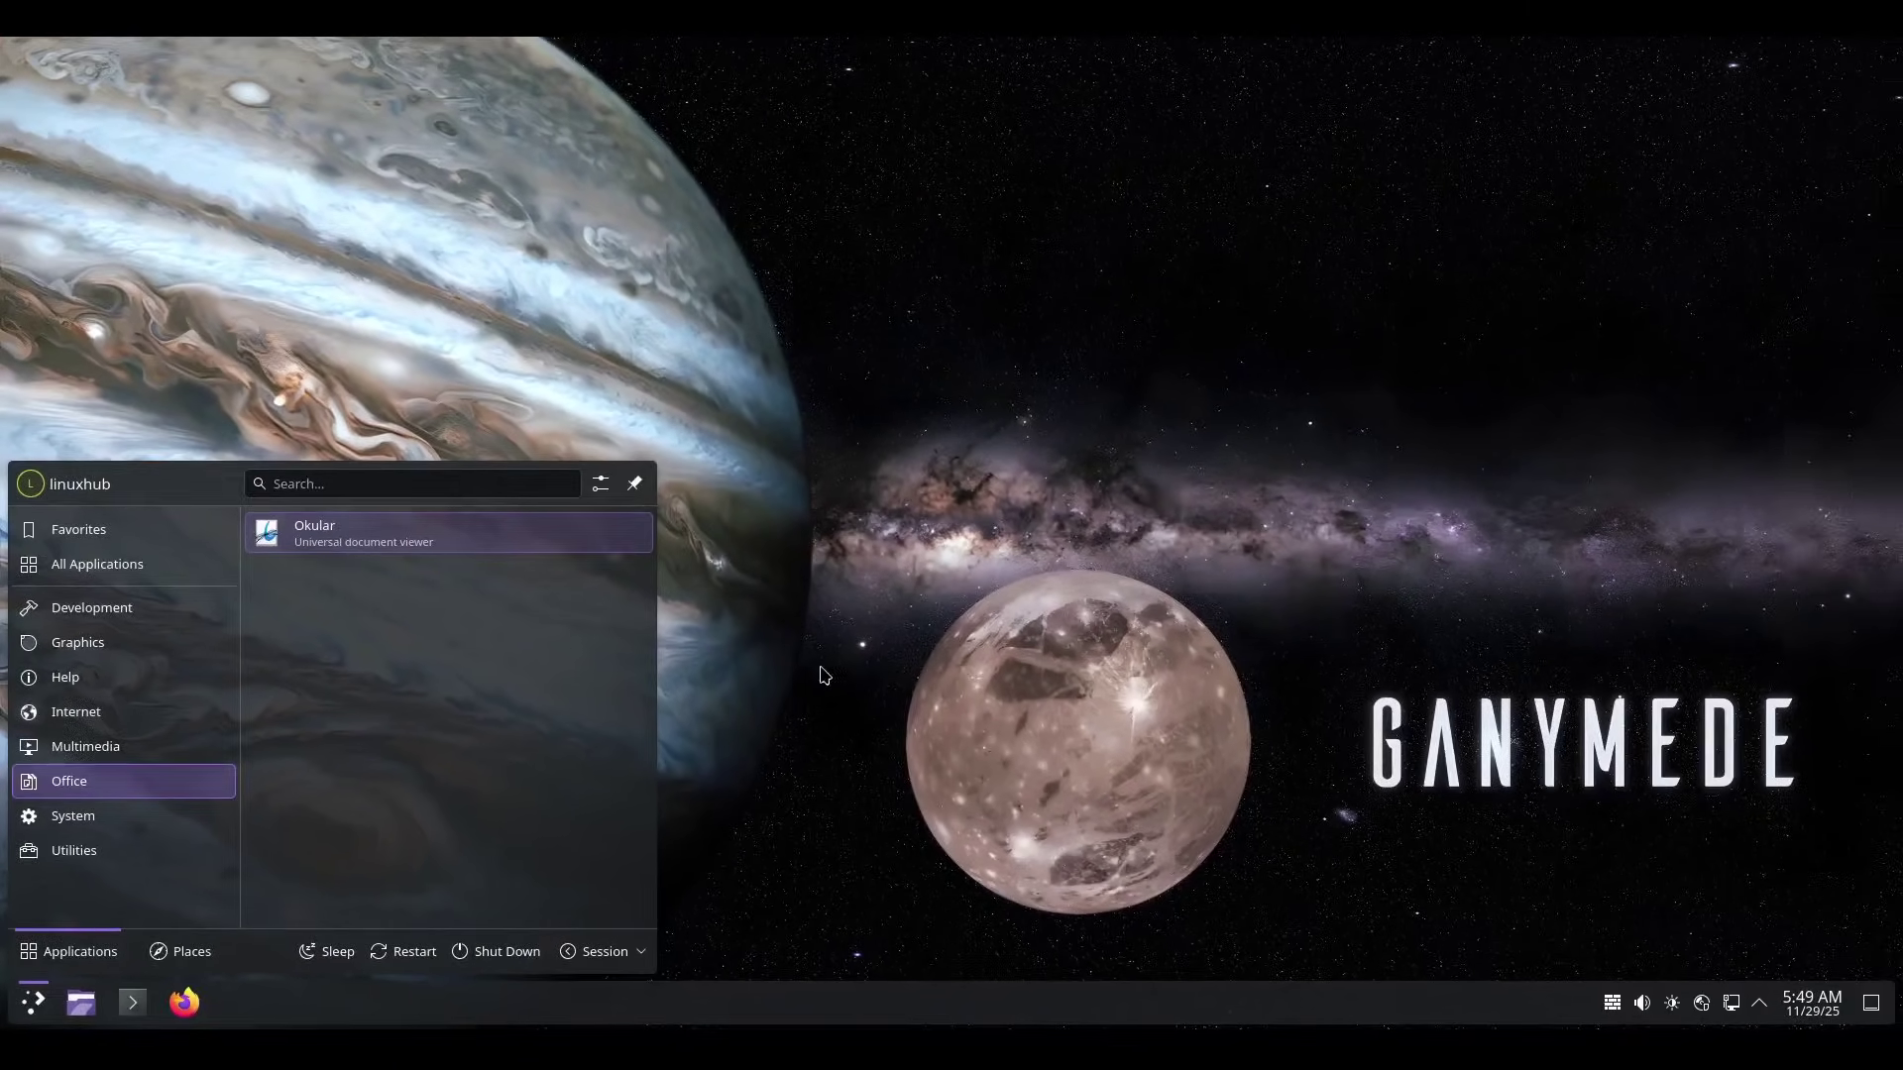
click(824, 676)
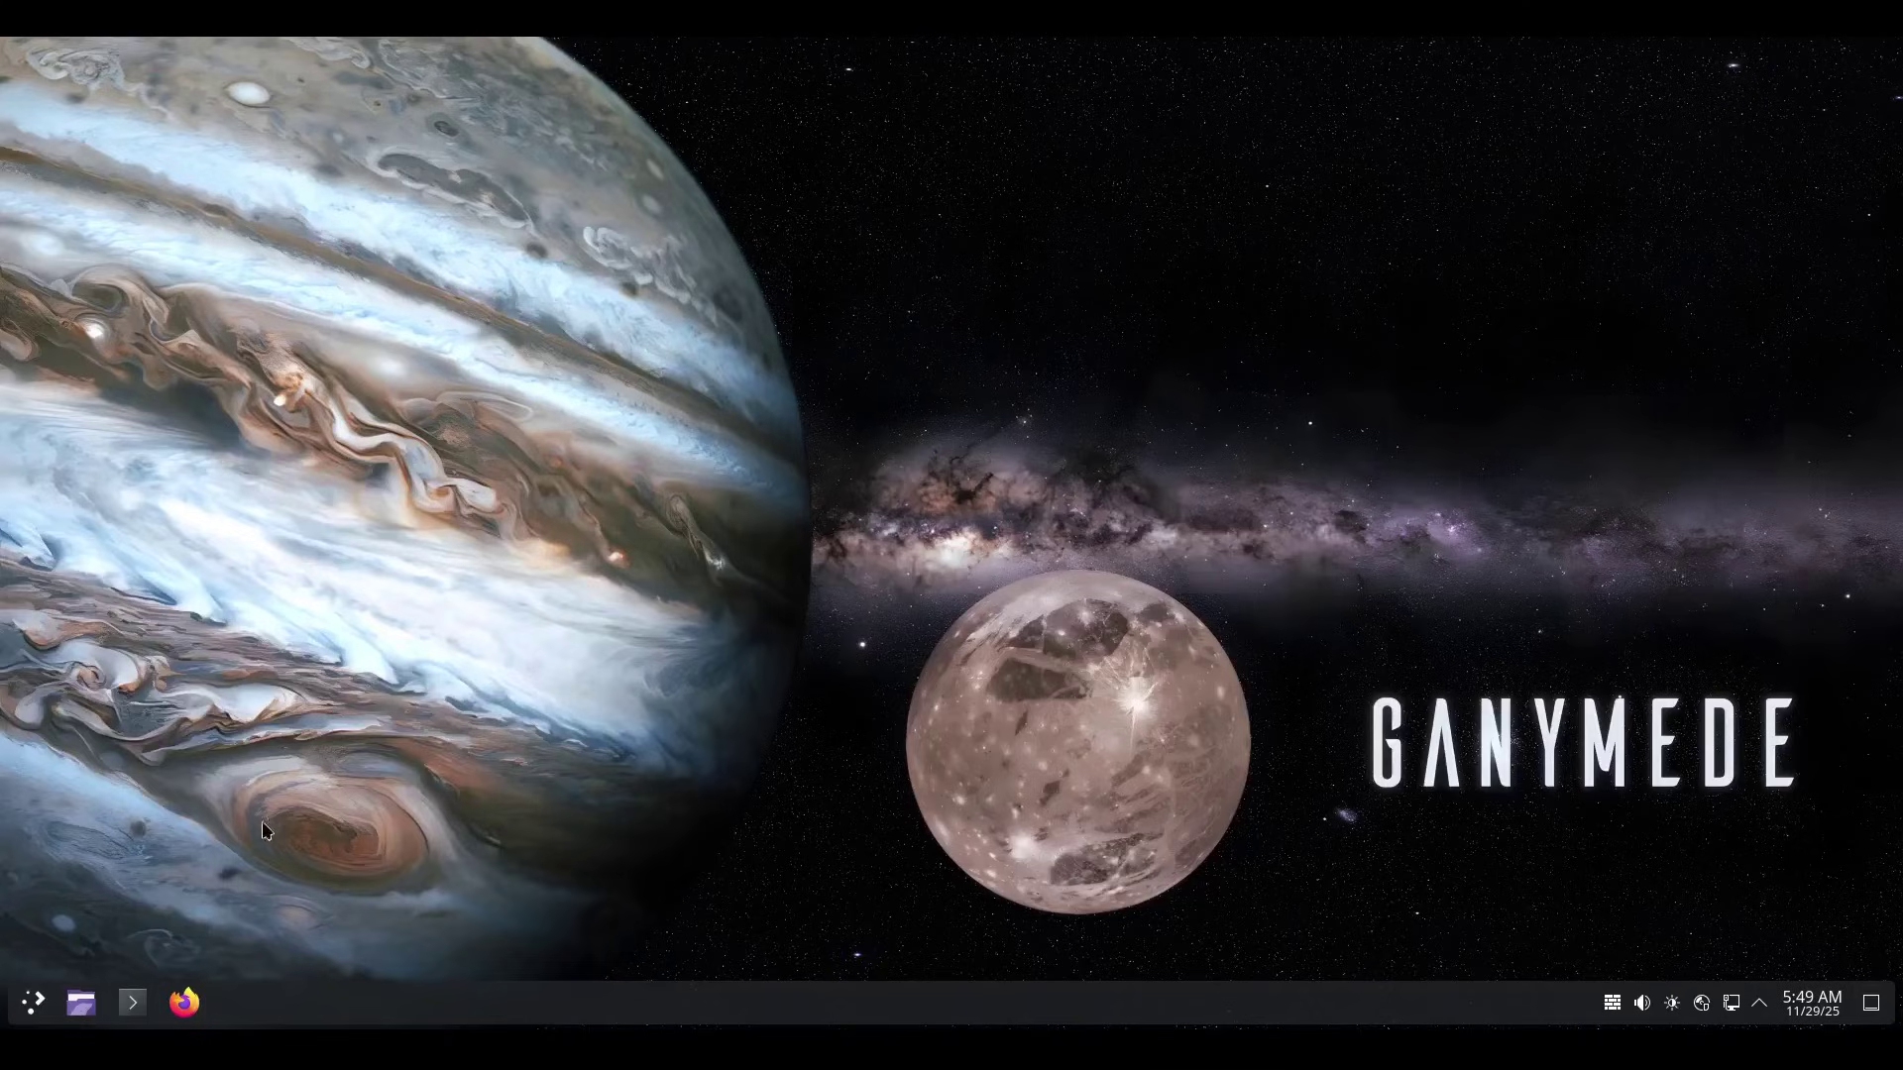
Reopen the application launcher and look through the System, Utilities, Office and Multimedia categories
click(34, 1003)
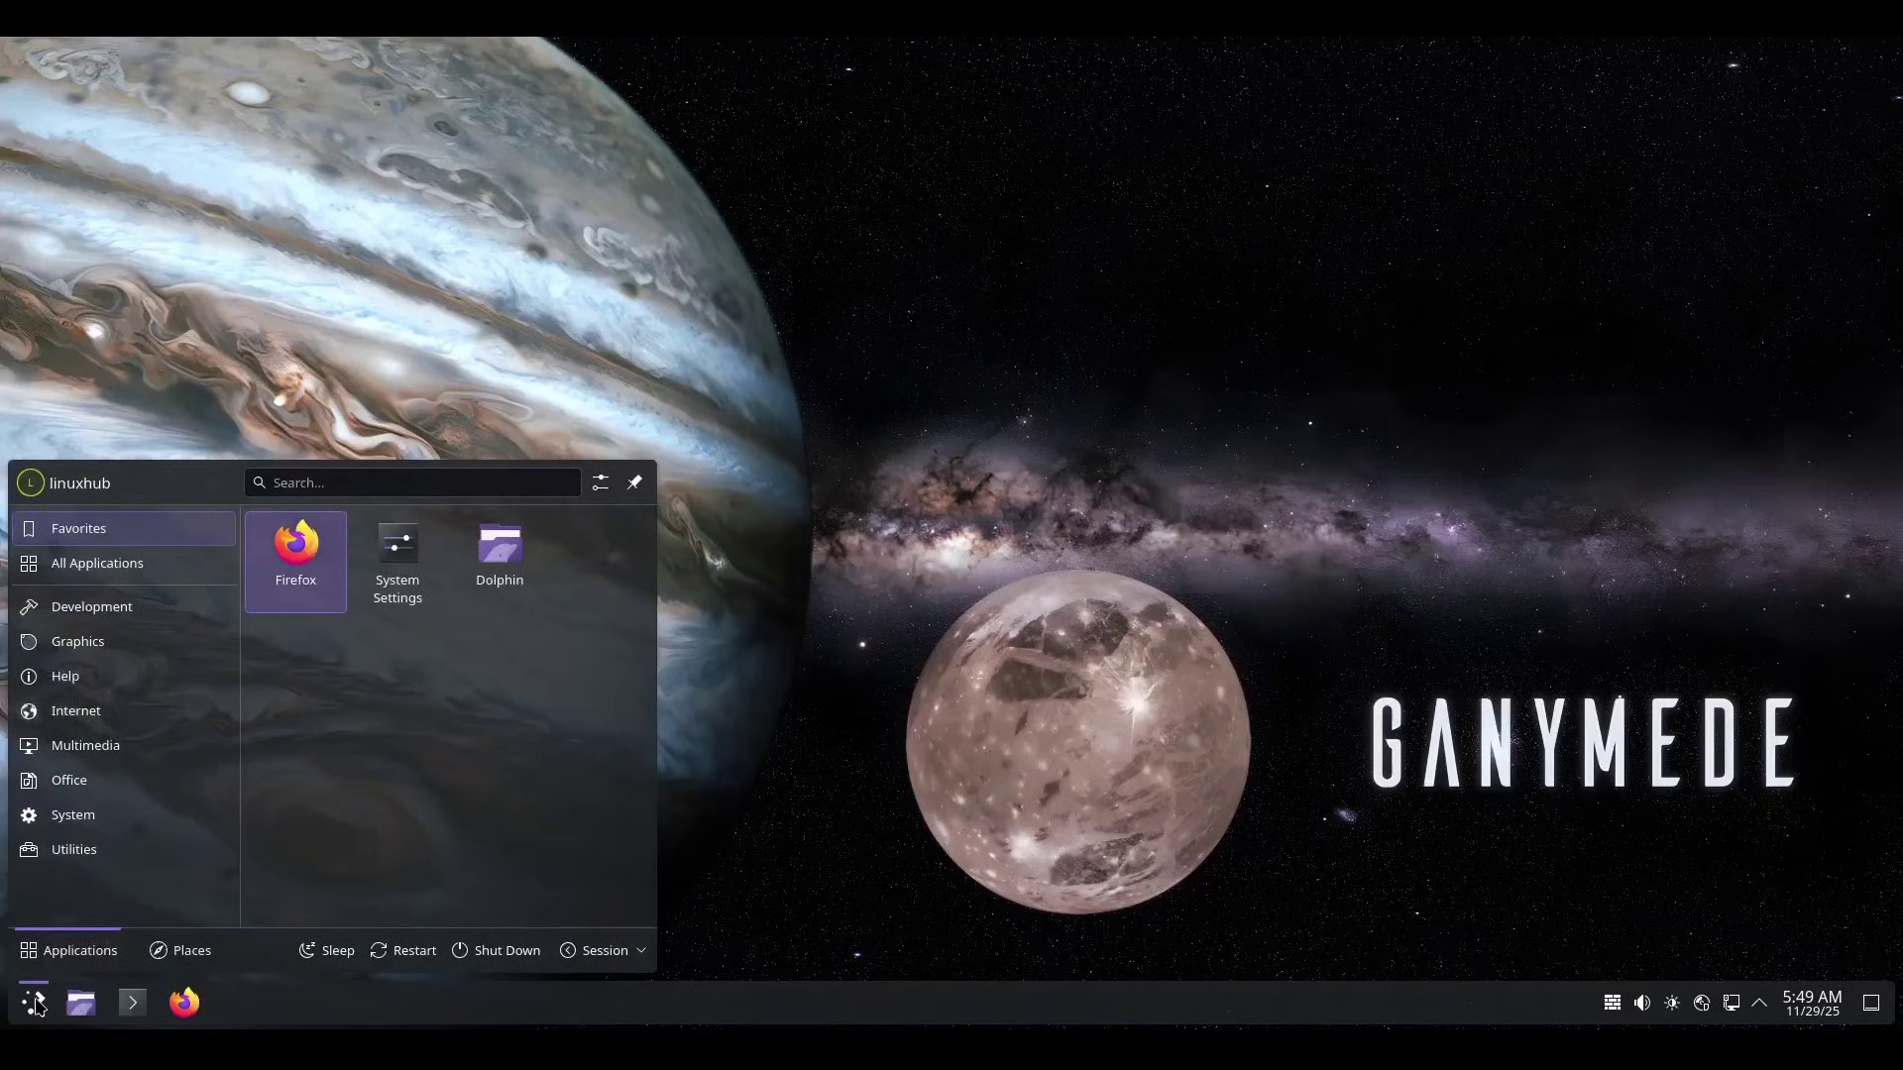
click(89, 815)
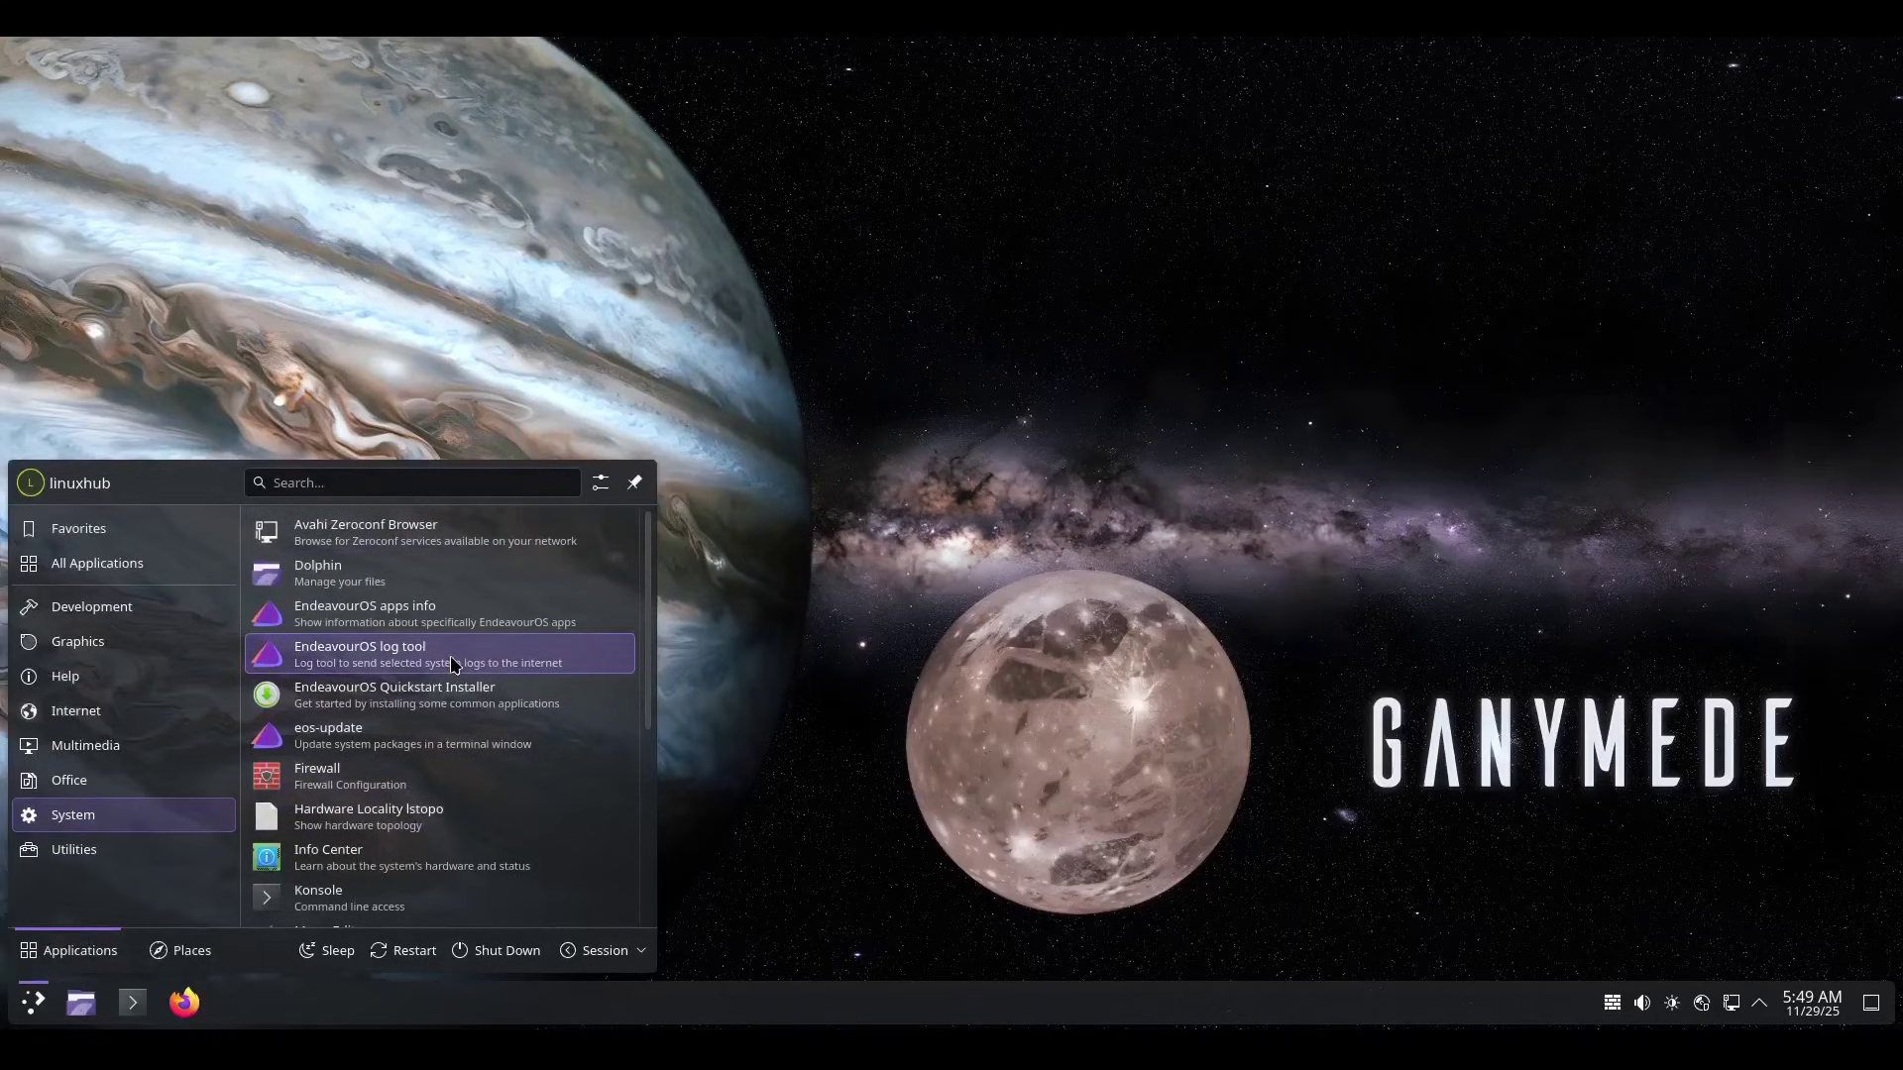
scroll(453, 674, down, 5)
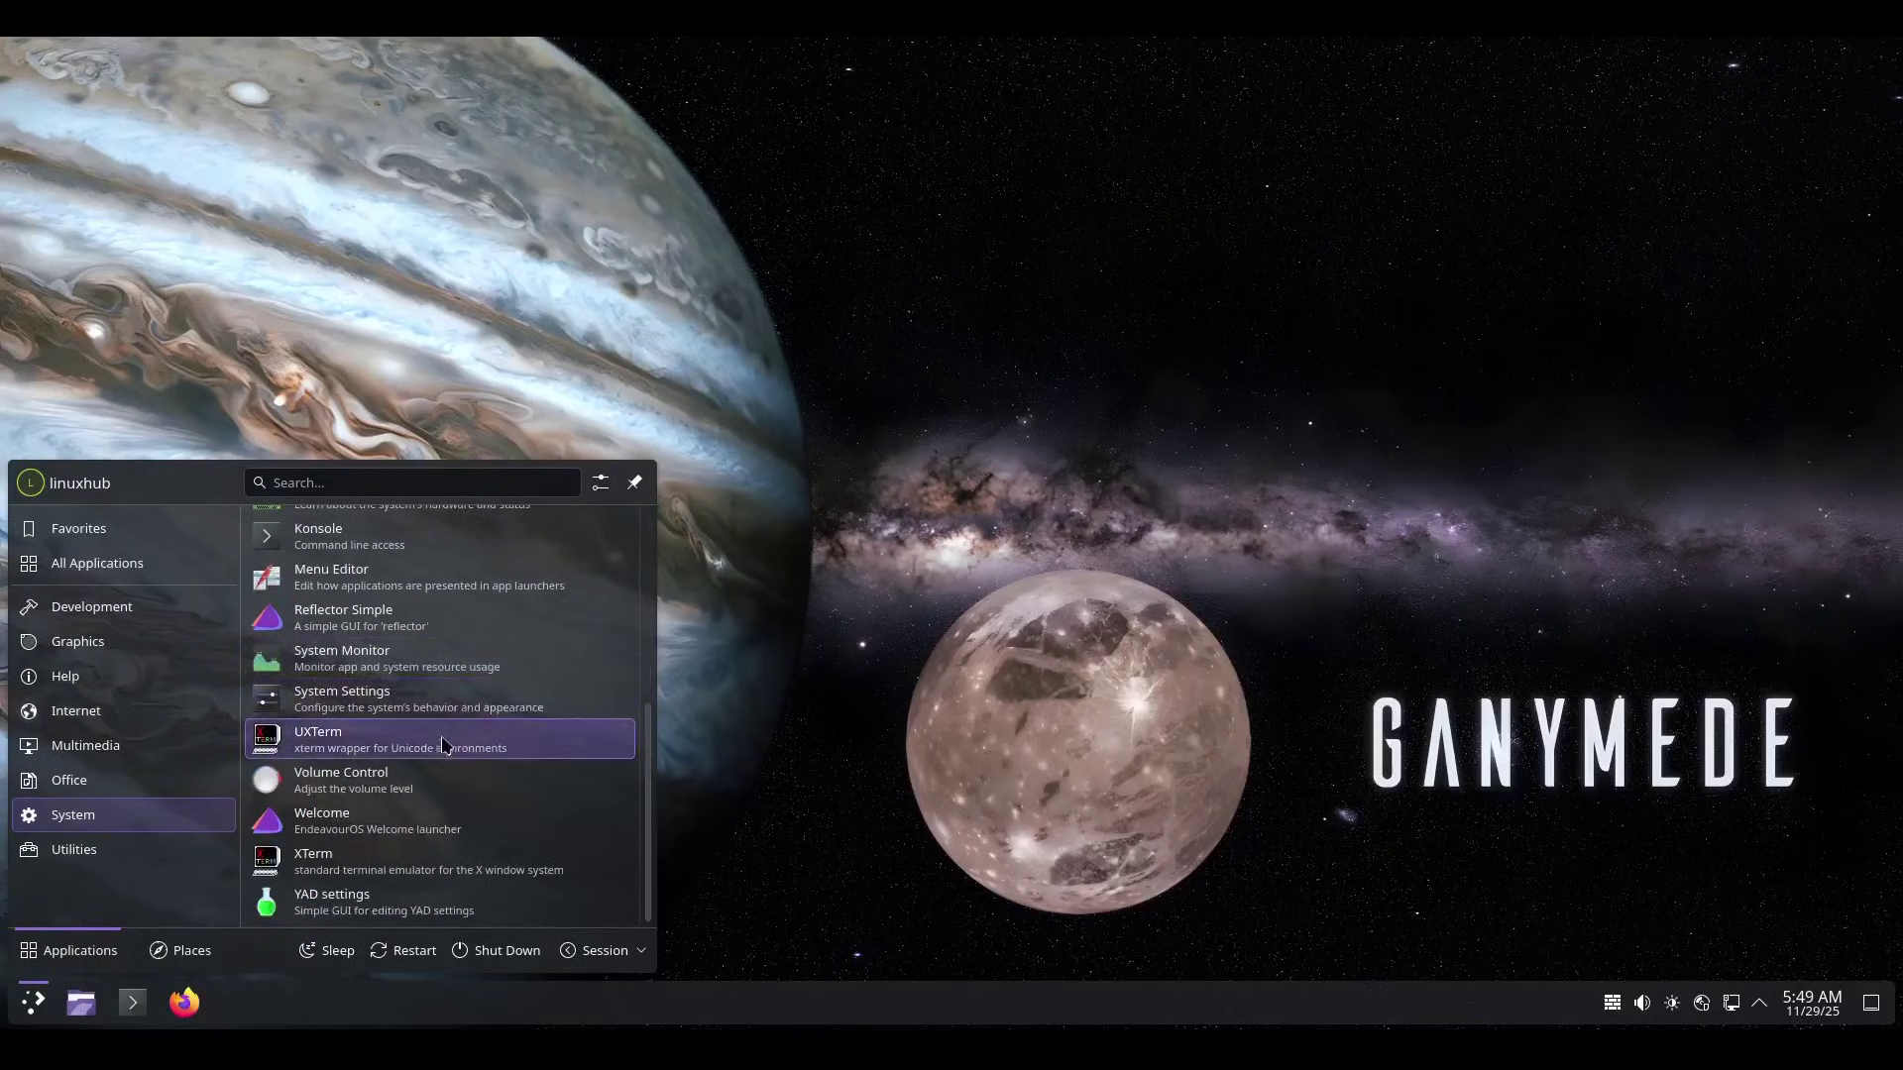
scroll(441, 759, up, 5)
click(90, 851)
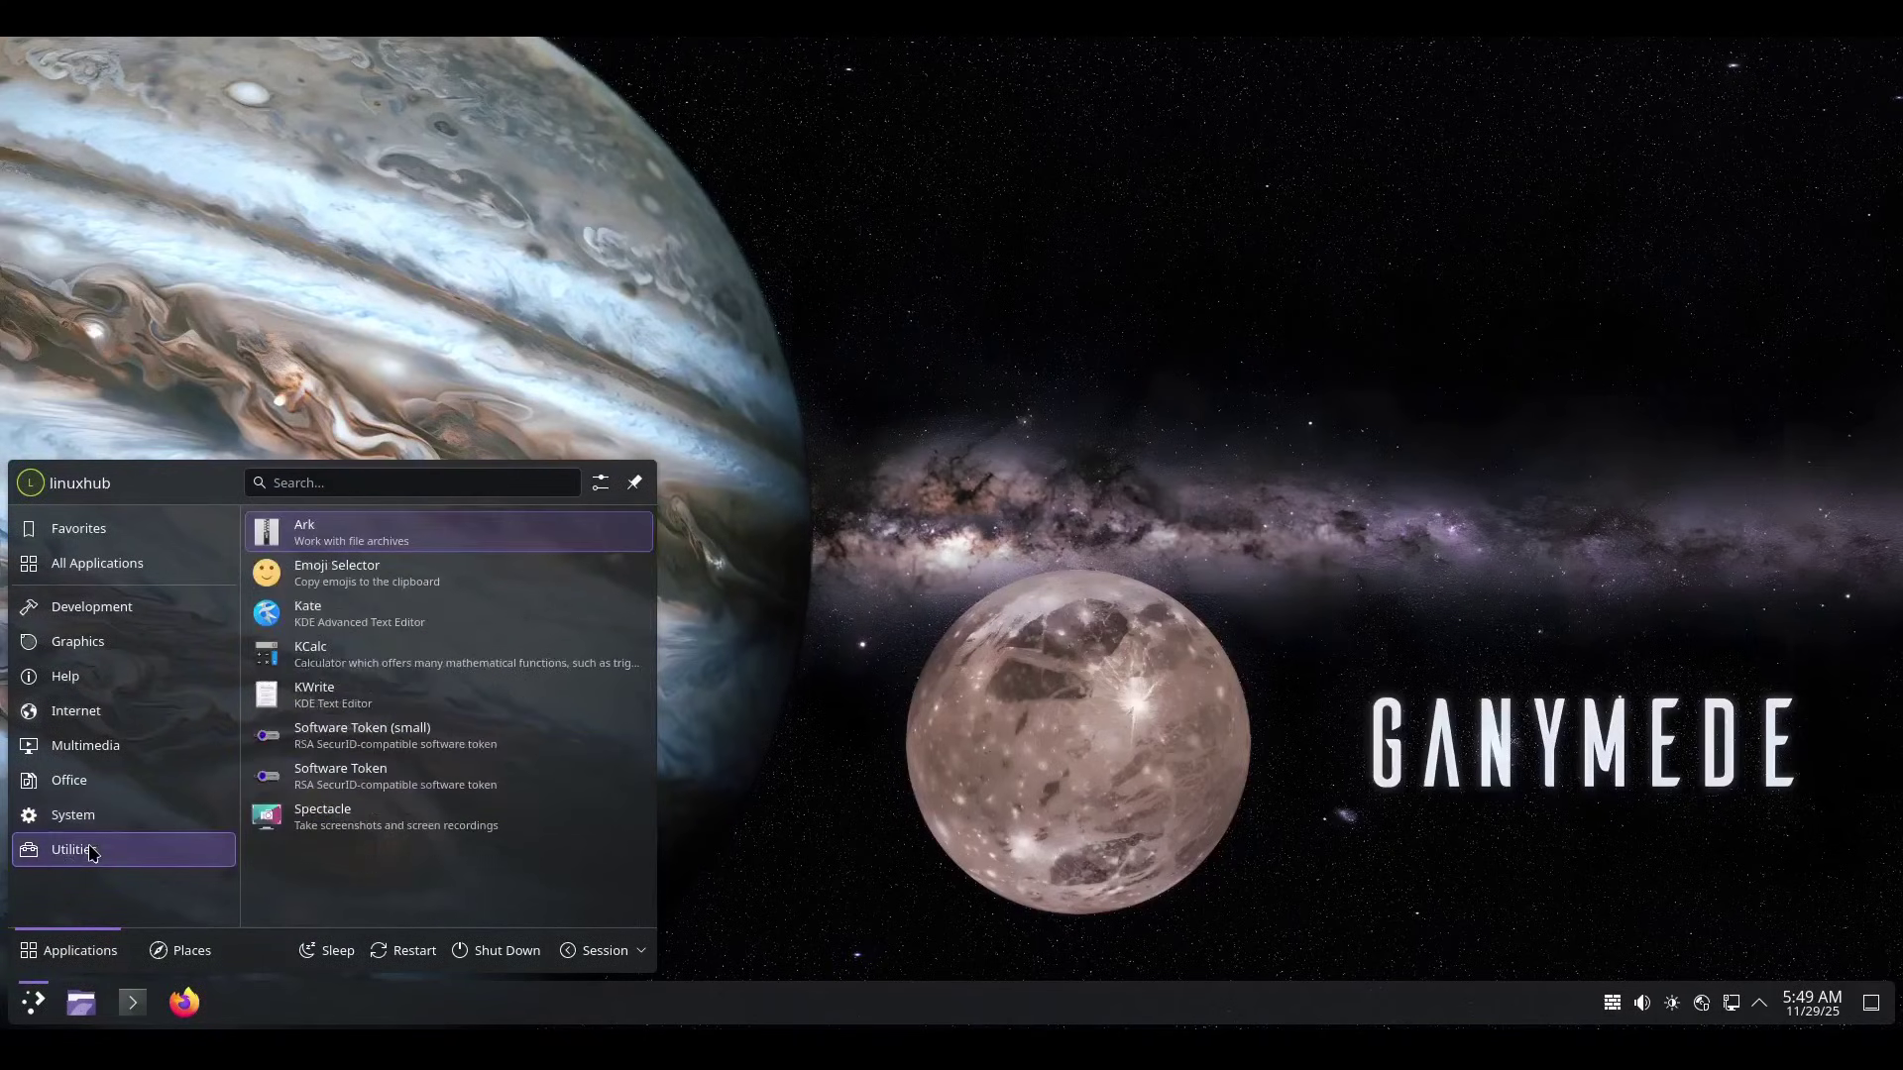
click(72, 781)
click(82, 755)
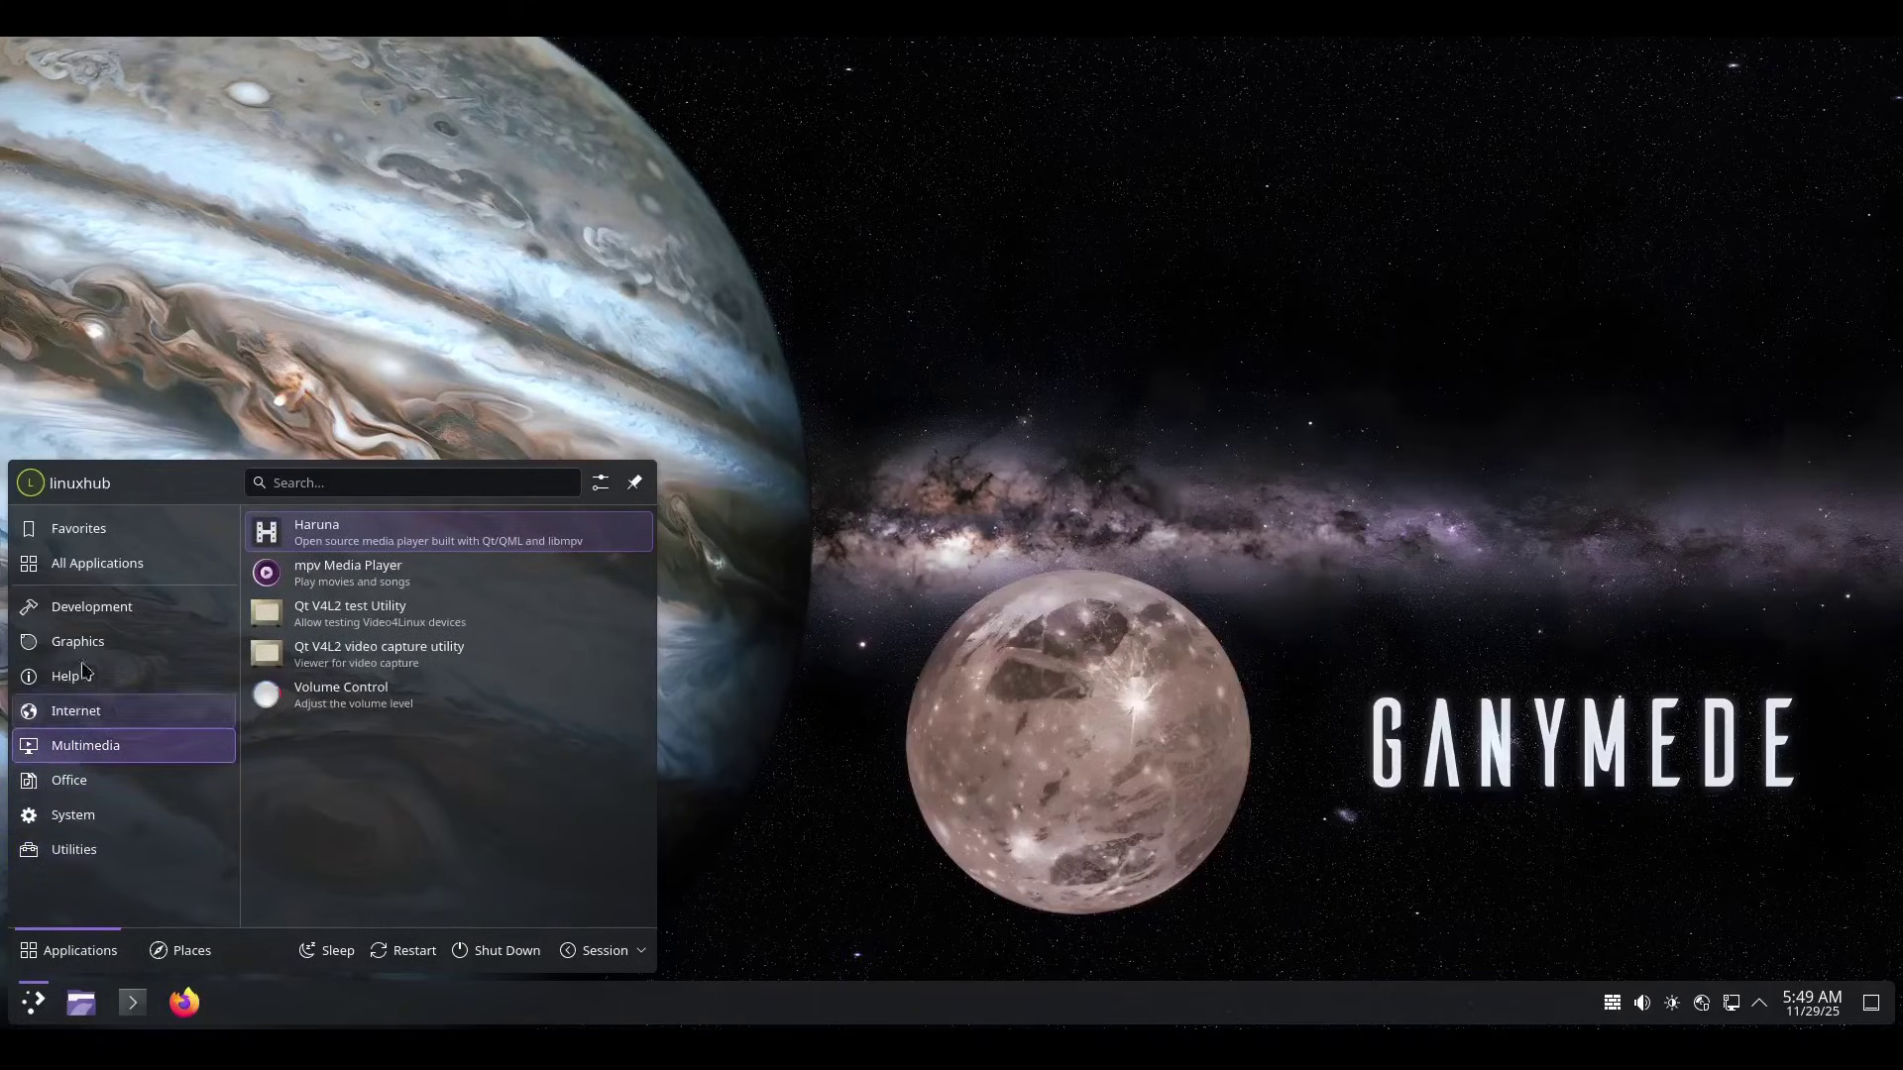
Browse the launcher's alphabetical list of all applications down to the Qt tools
click(100, 568)
scroll(564, 829, down, 3)
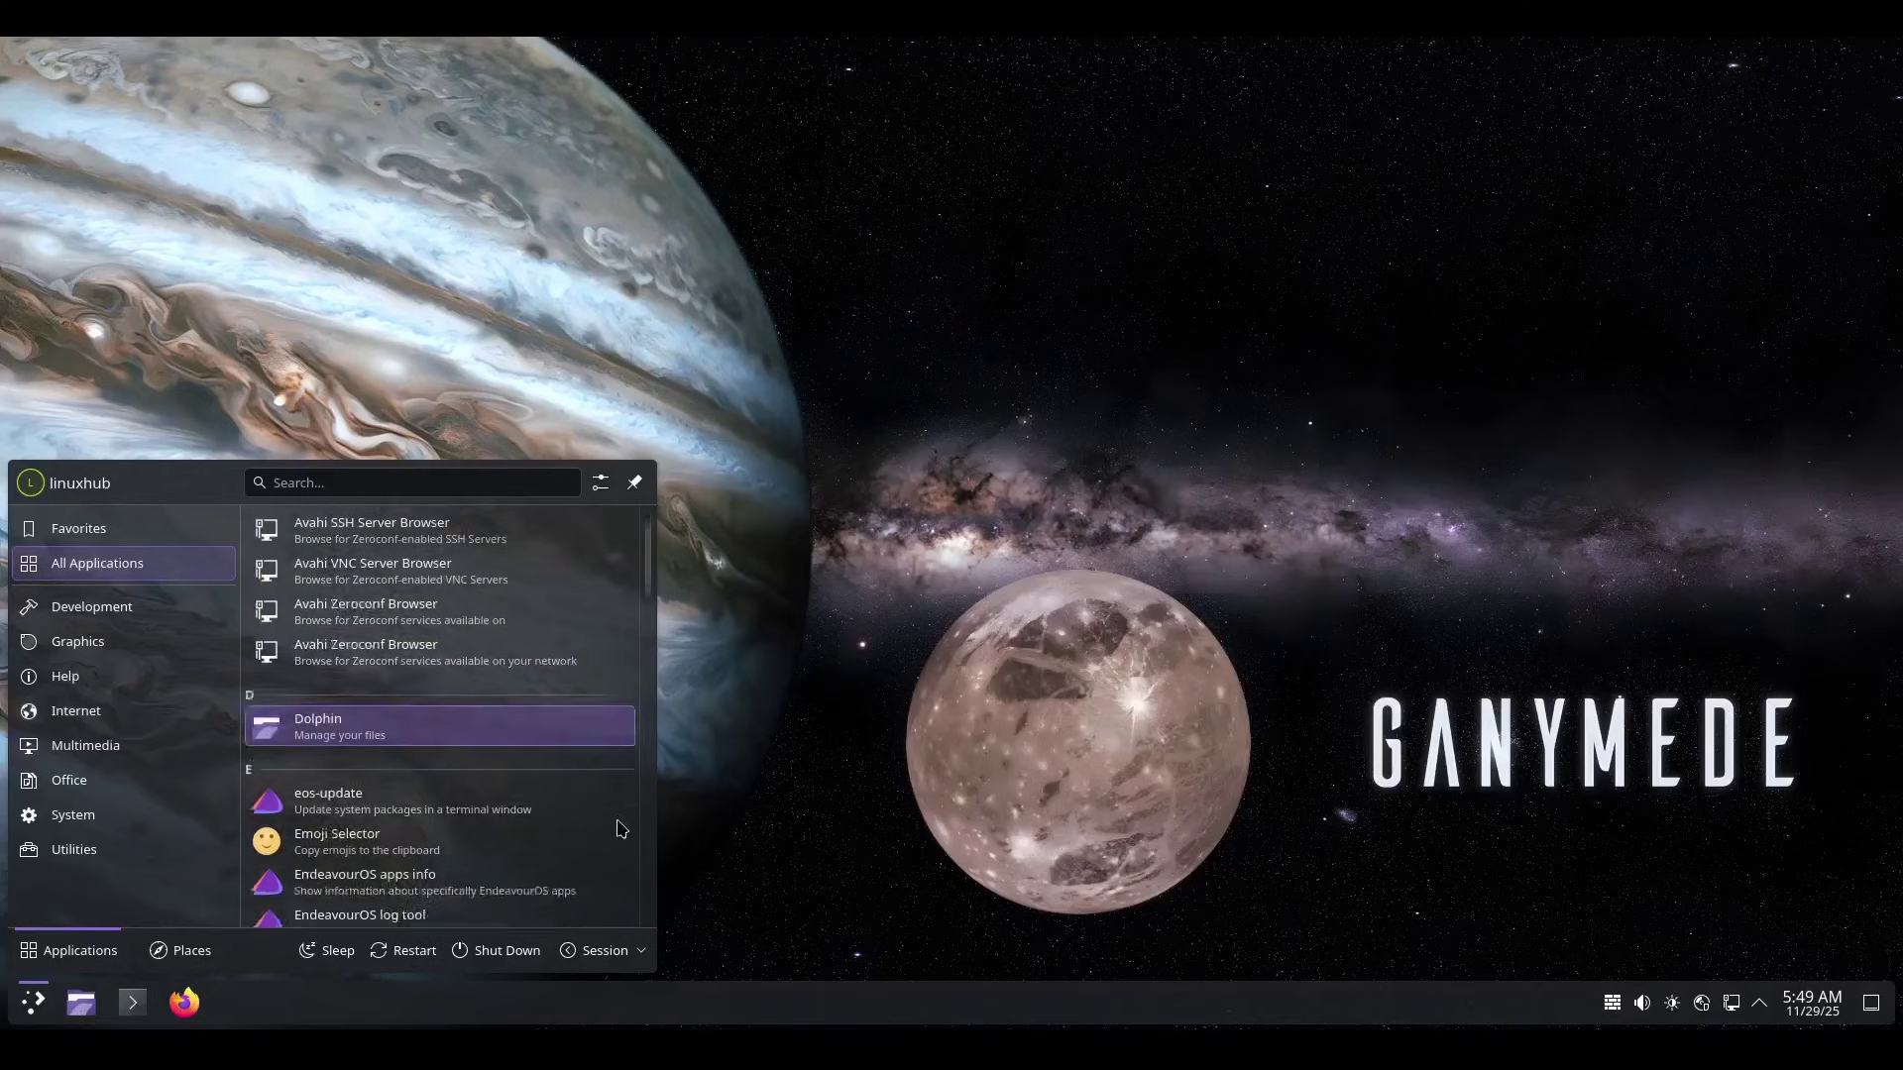
scroll(564, 830, up, 2)
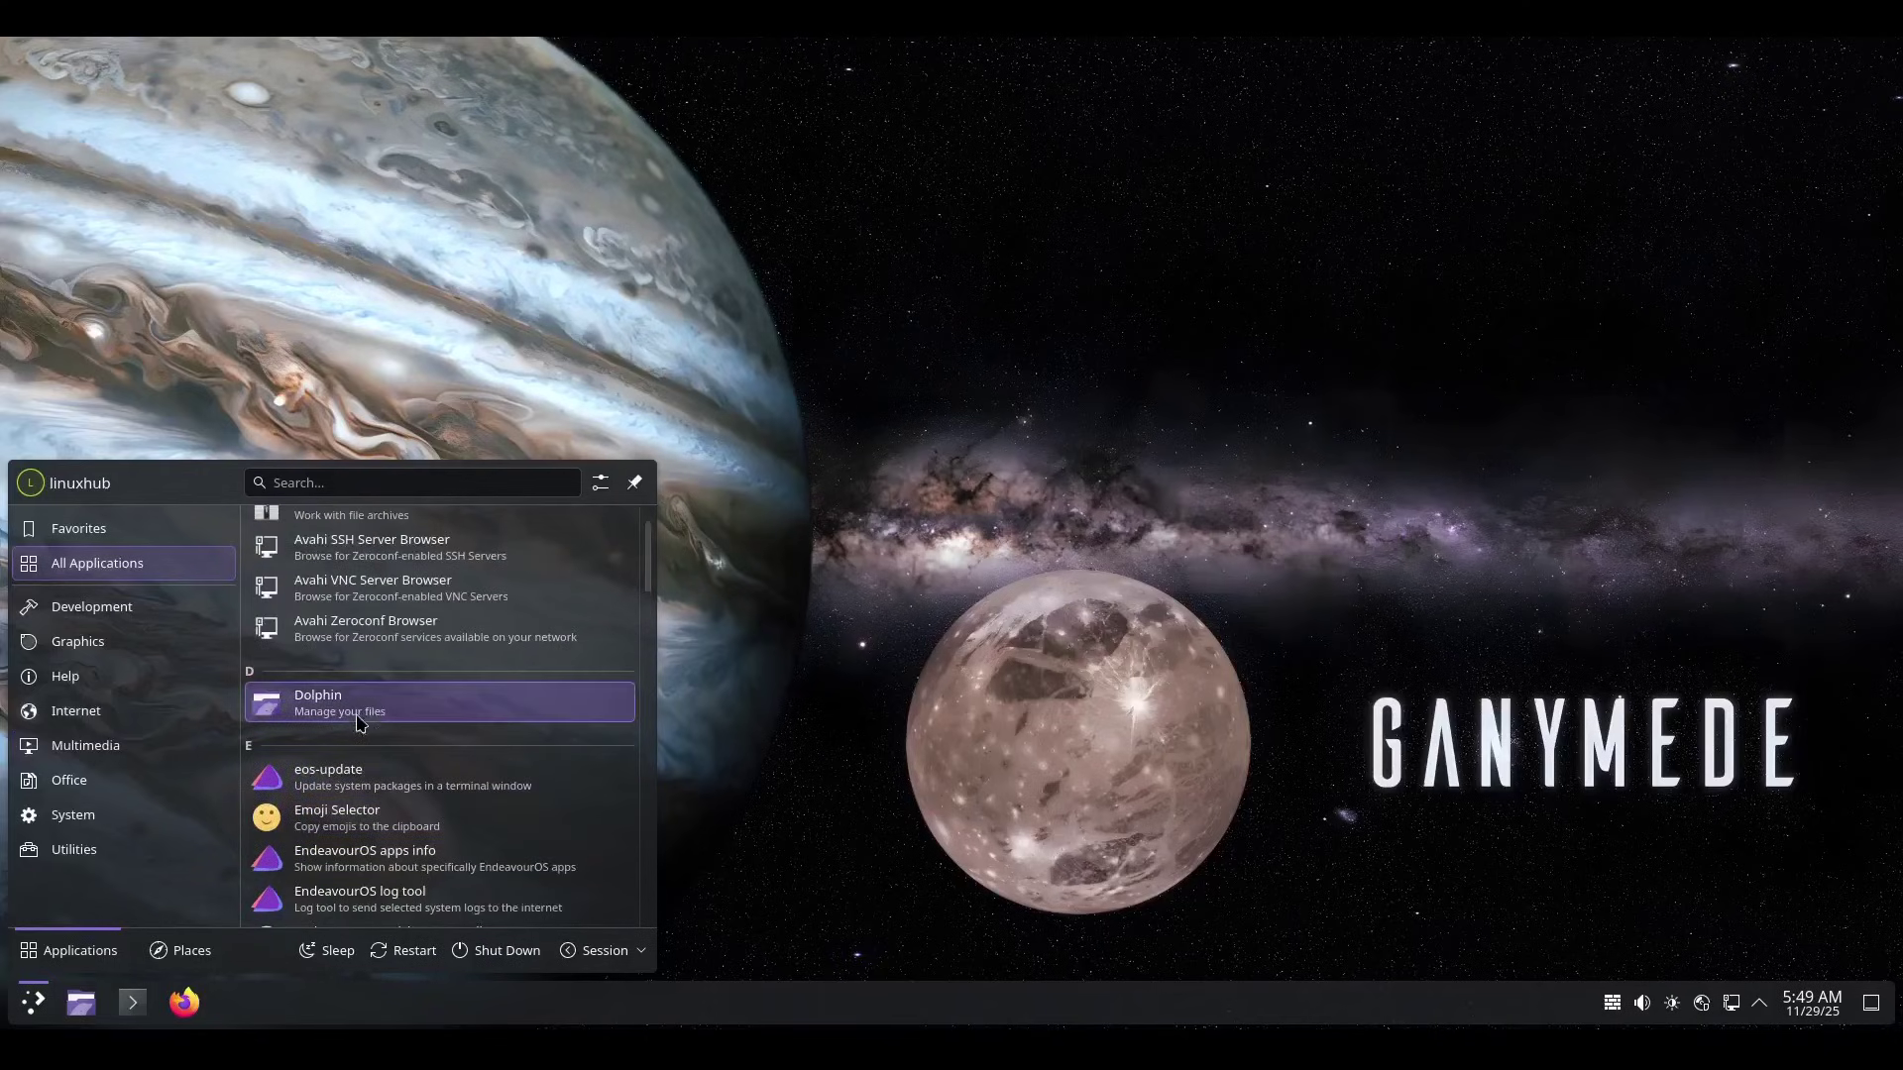
scroll(555, 832, down, 5)
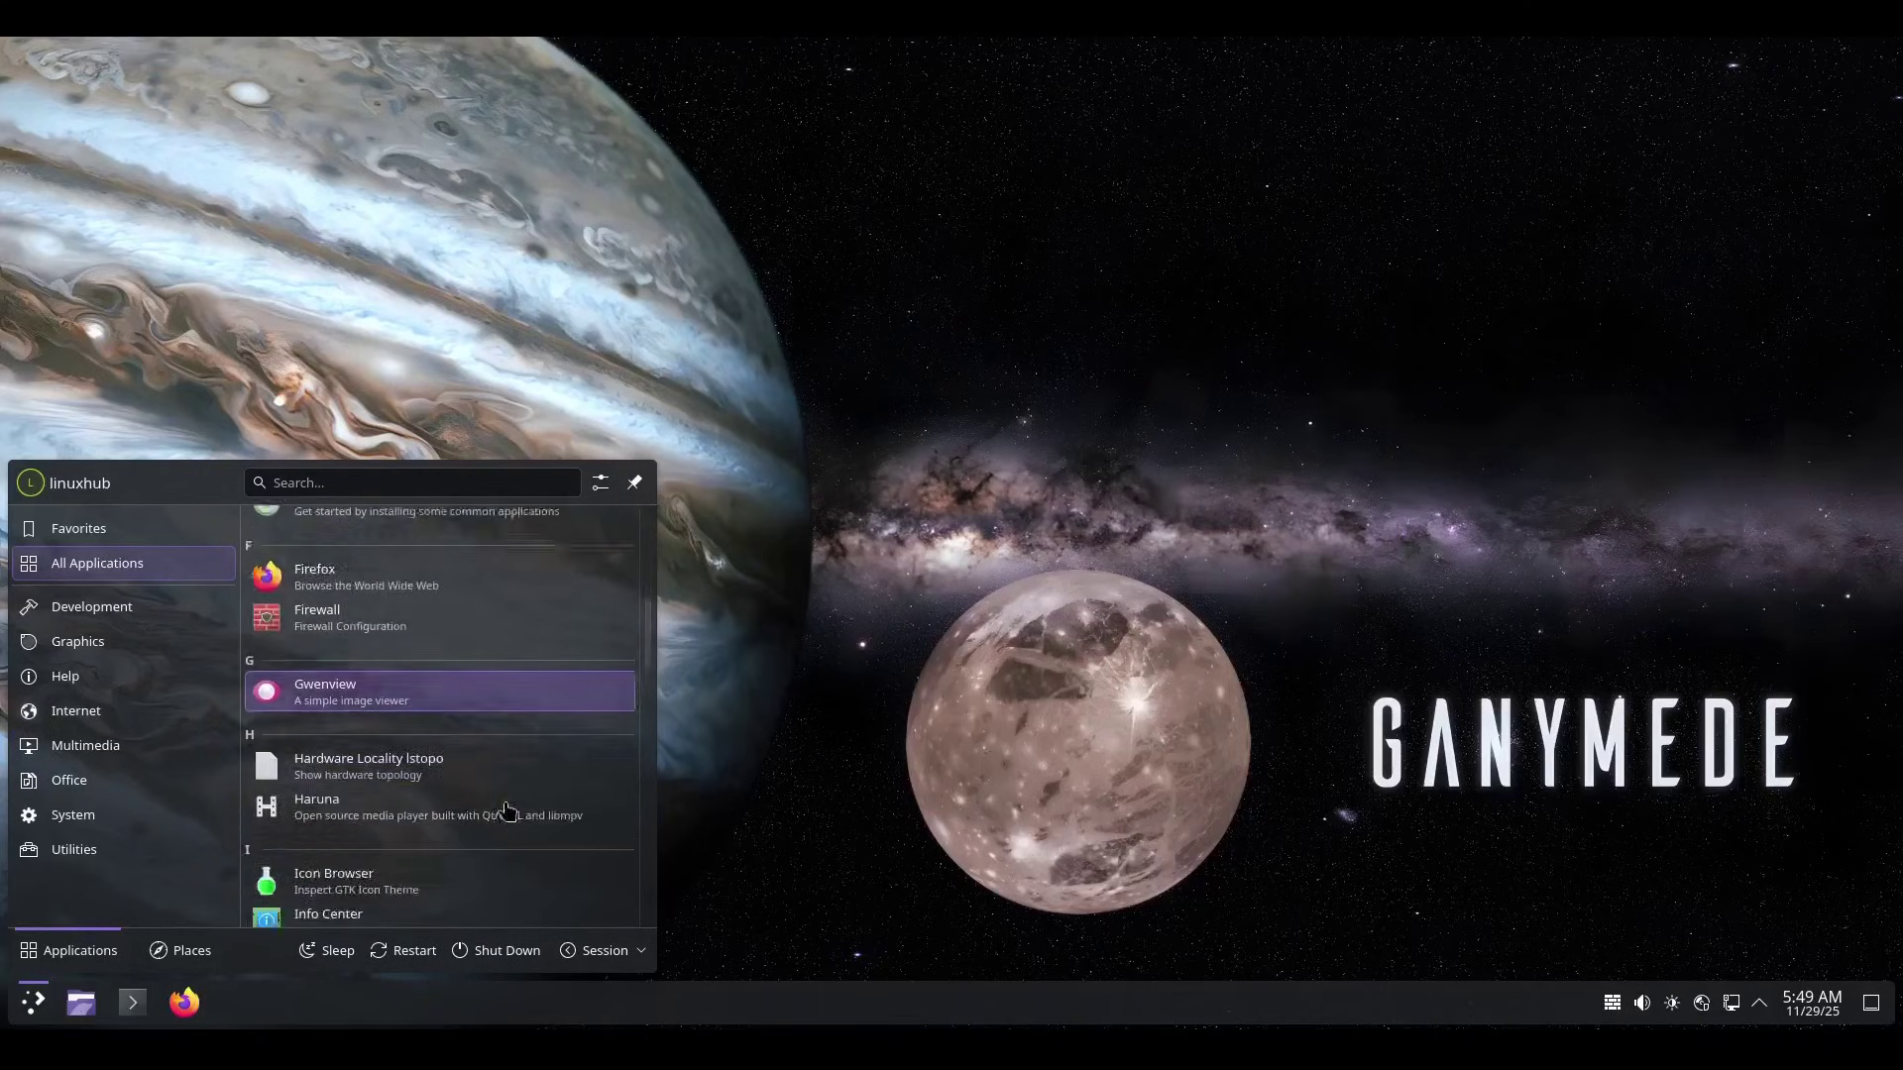
scroll(500, 823, down, 7)
scroll(501, 823, down, 3)
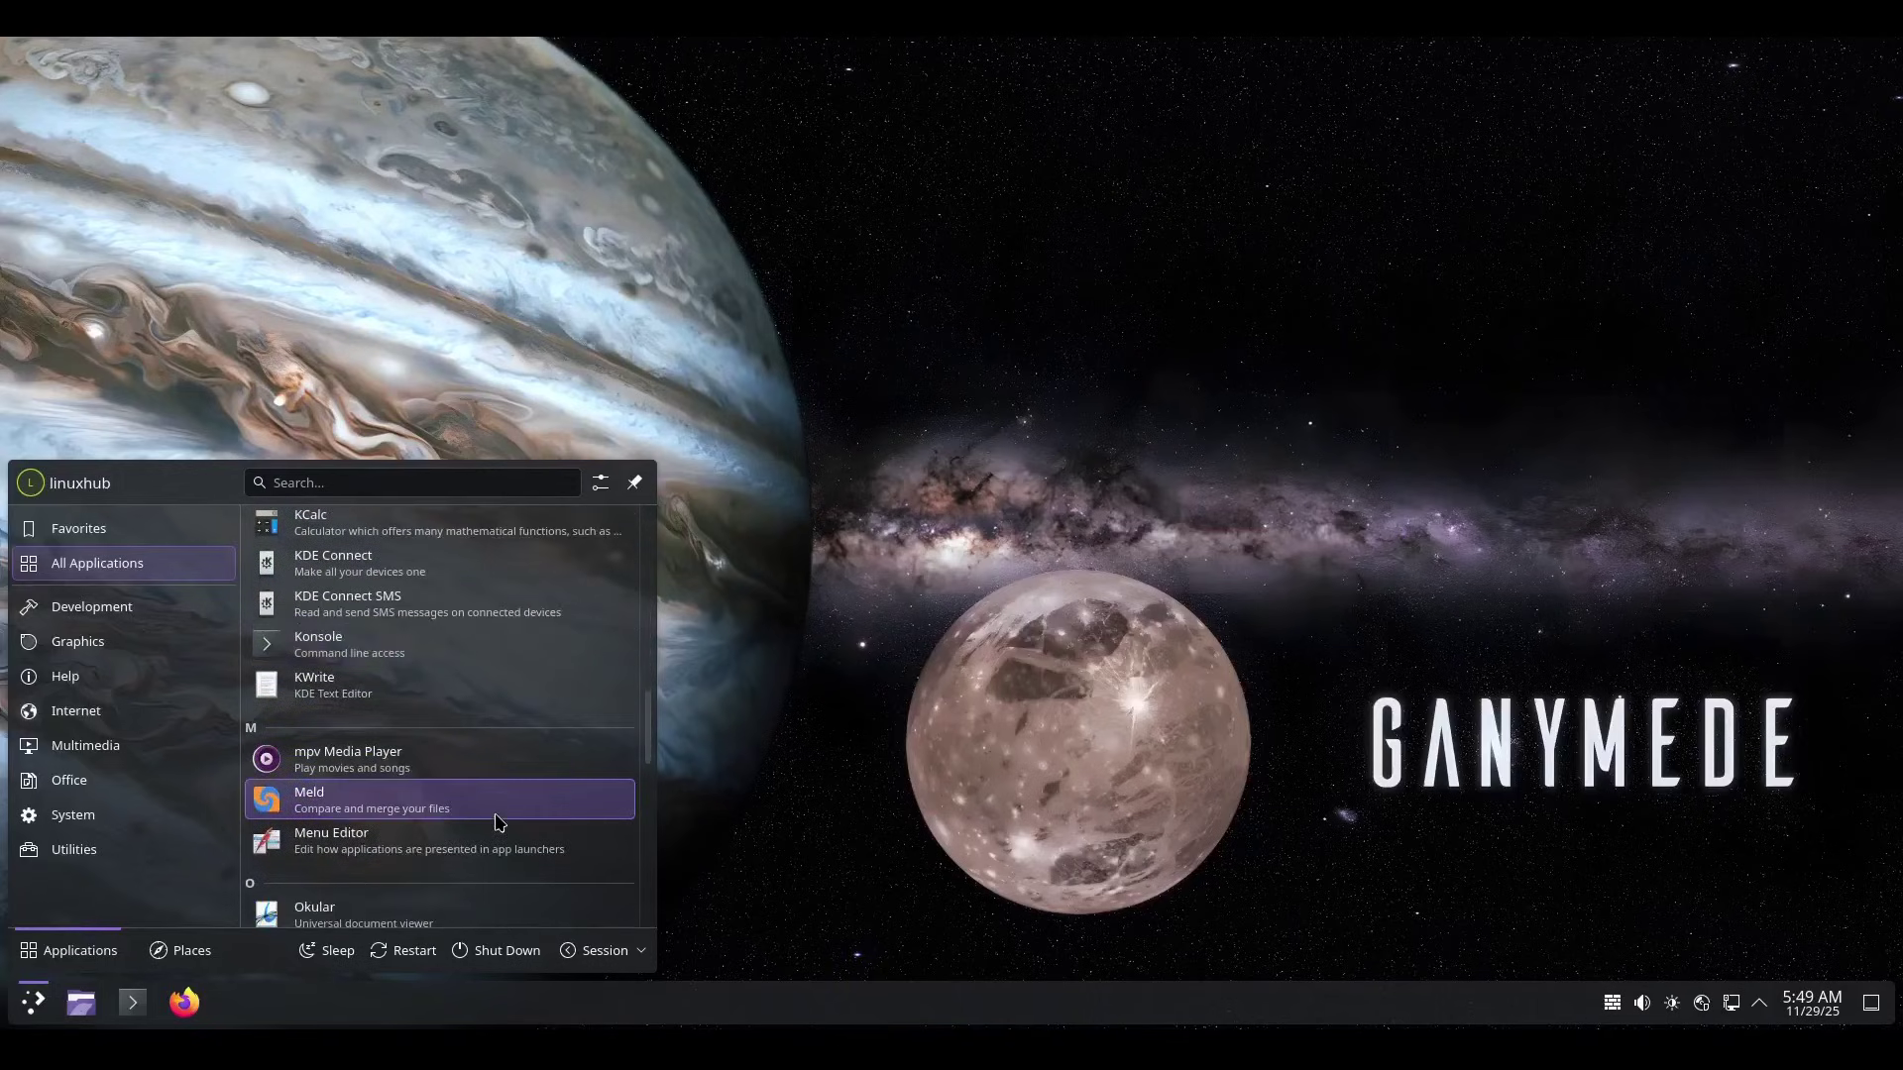
scroll(480, 833, down, 5)
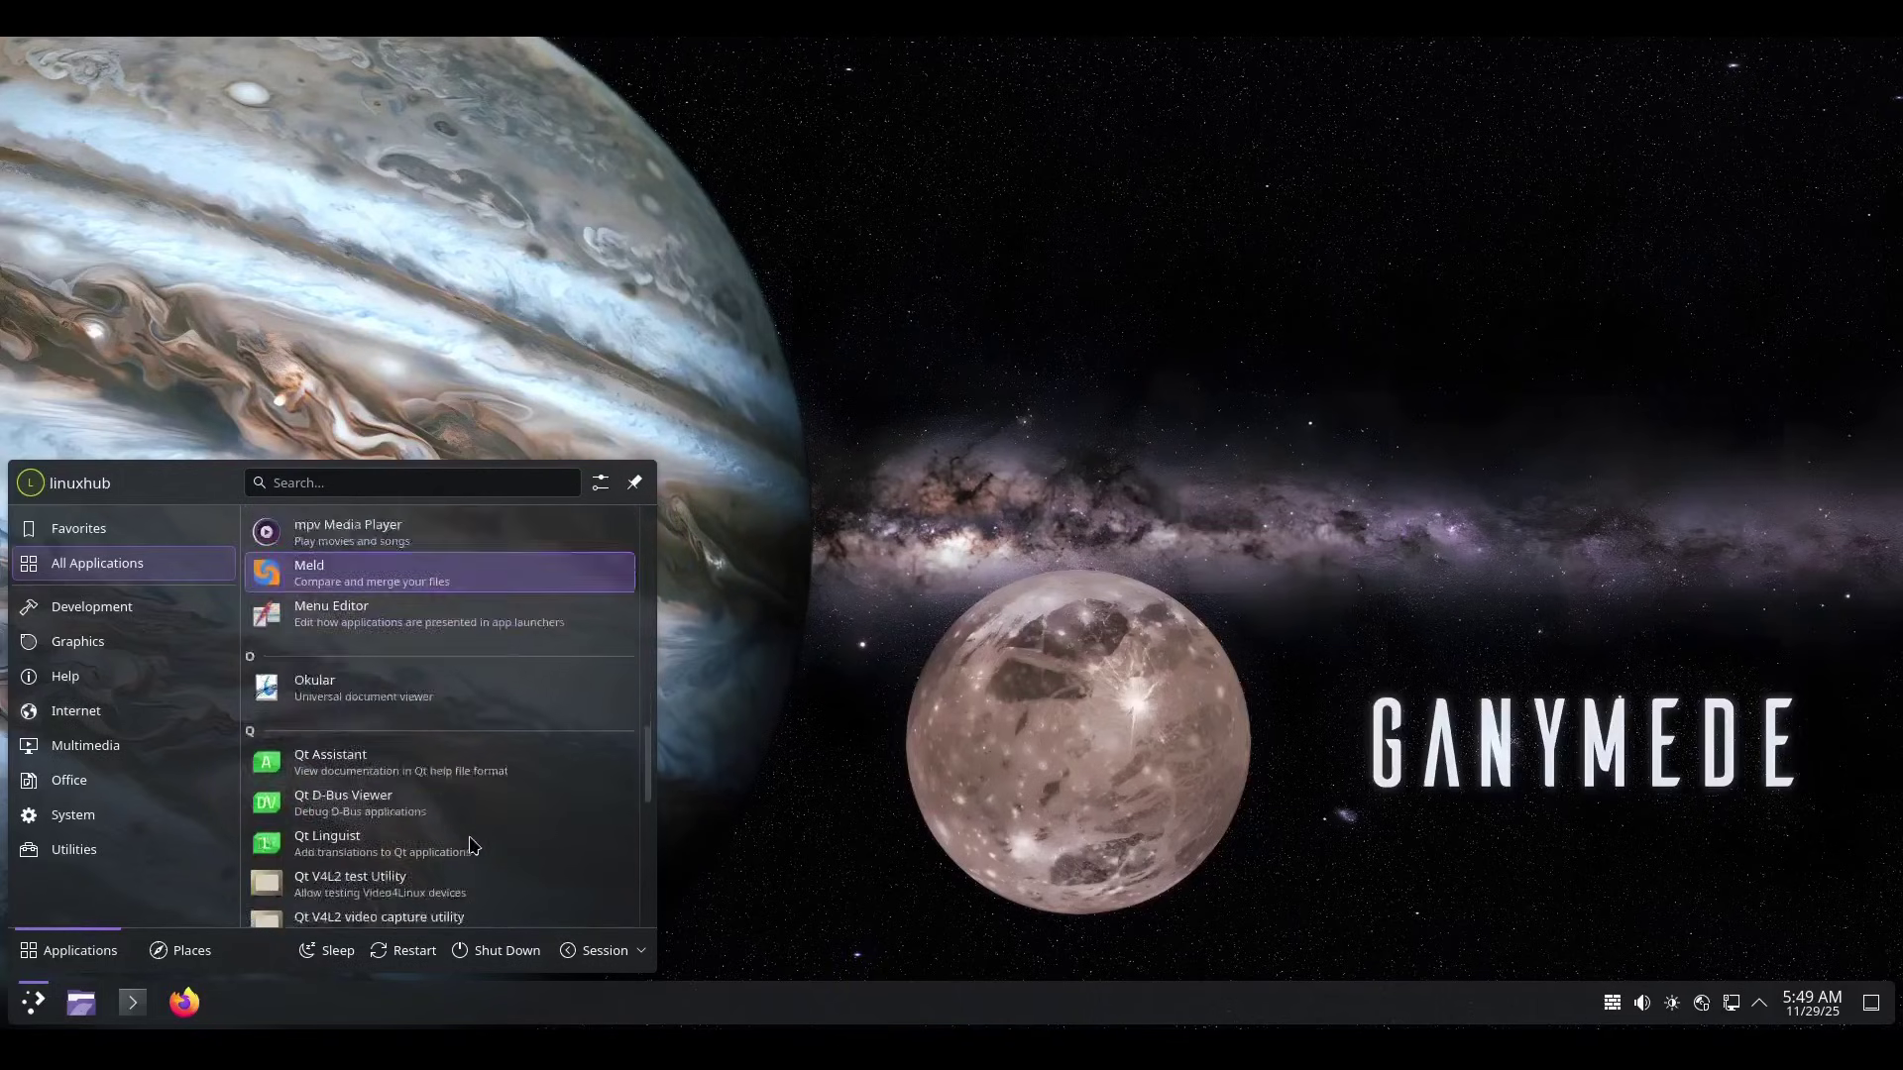
Review the System category's applications and launch the EndeavourOS Quickstart Installer from it
click(71, 855)
click(79, 824)
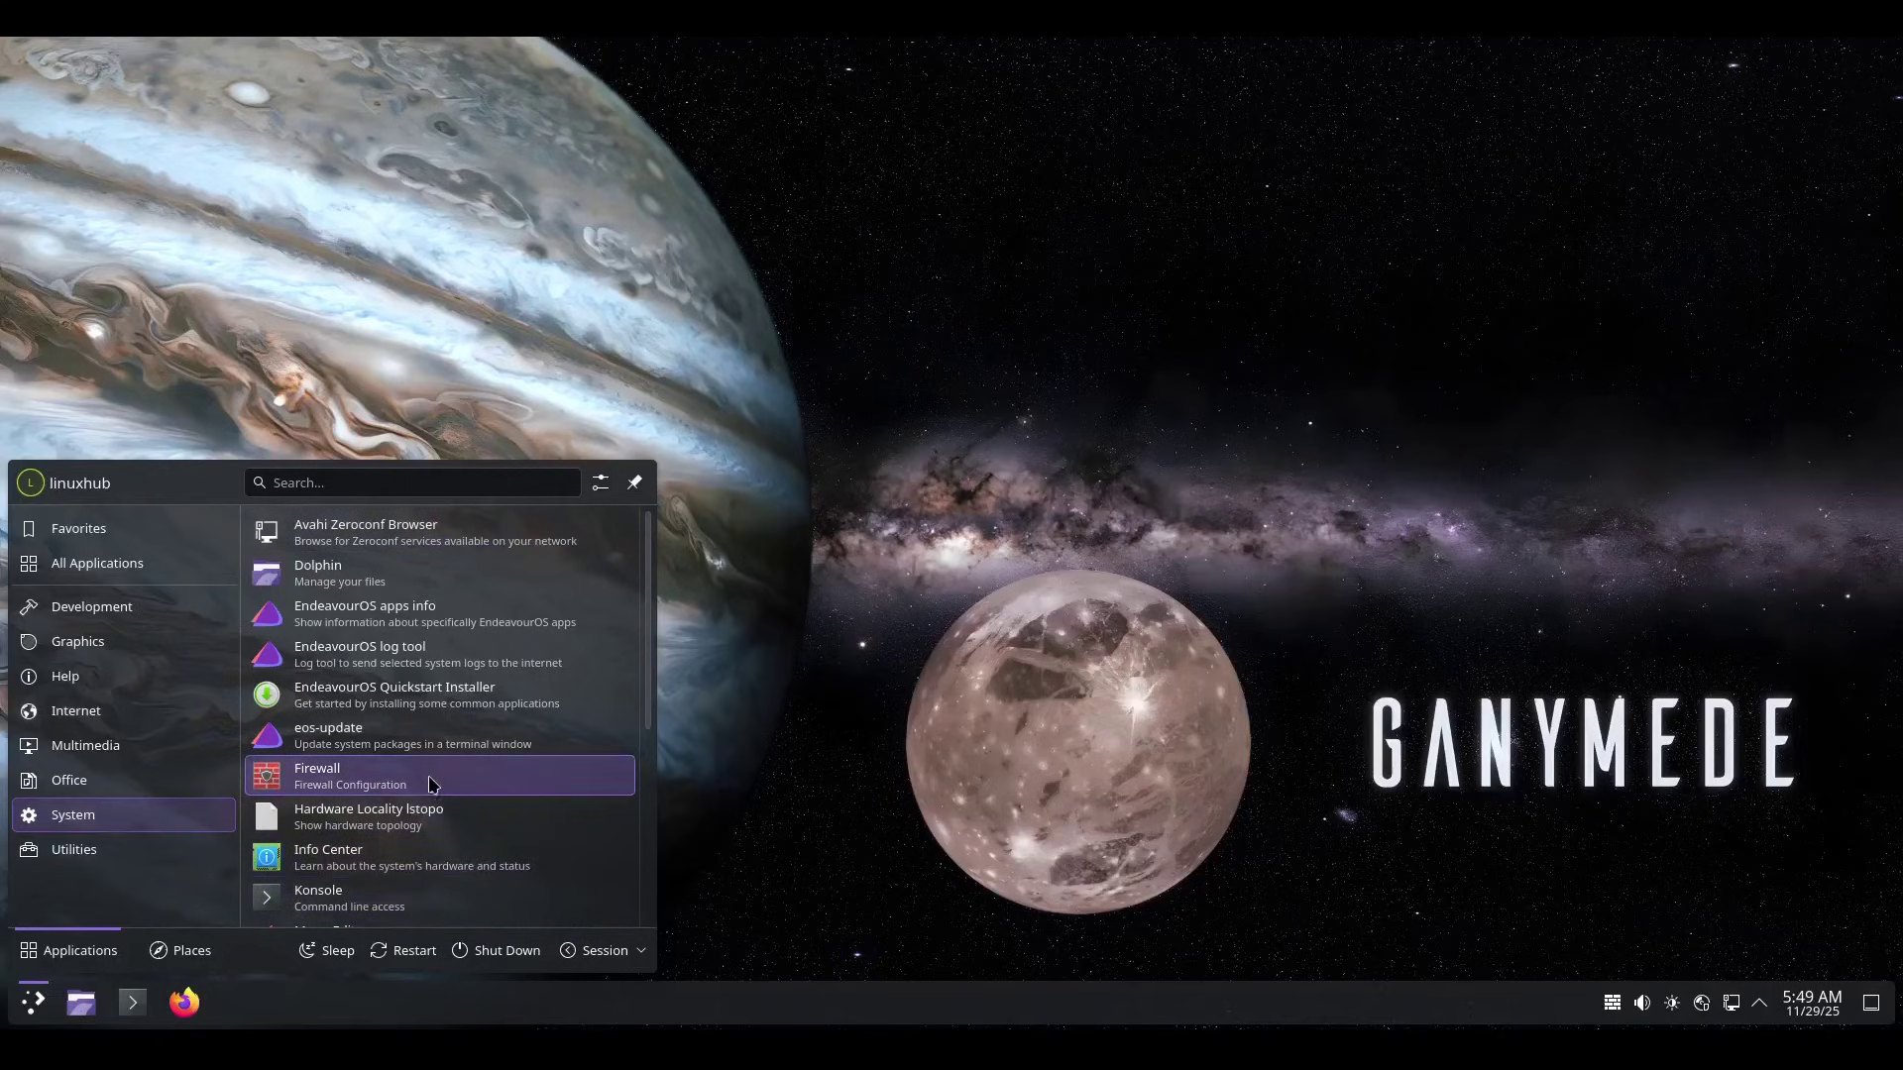
scroll(418, 815, down, 5)
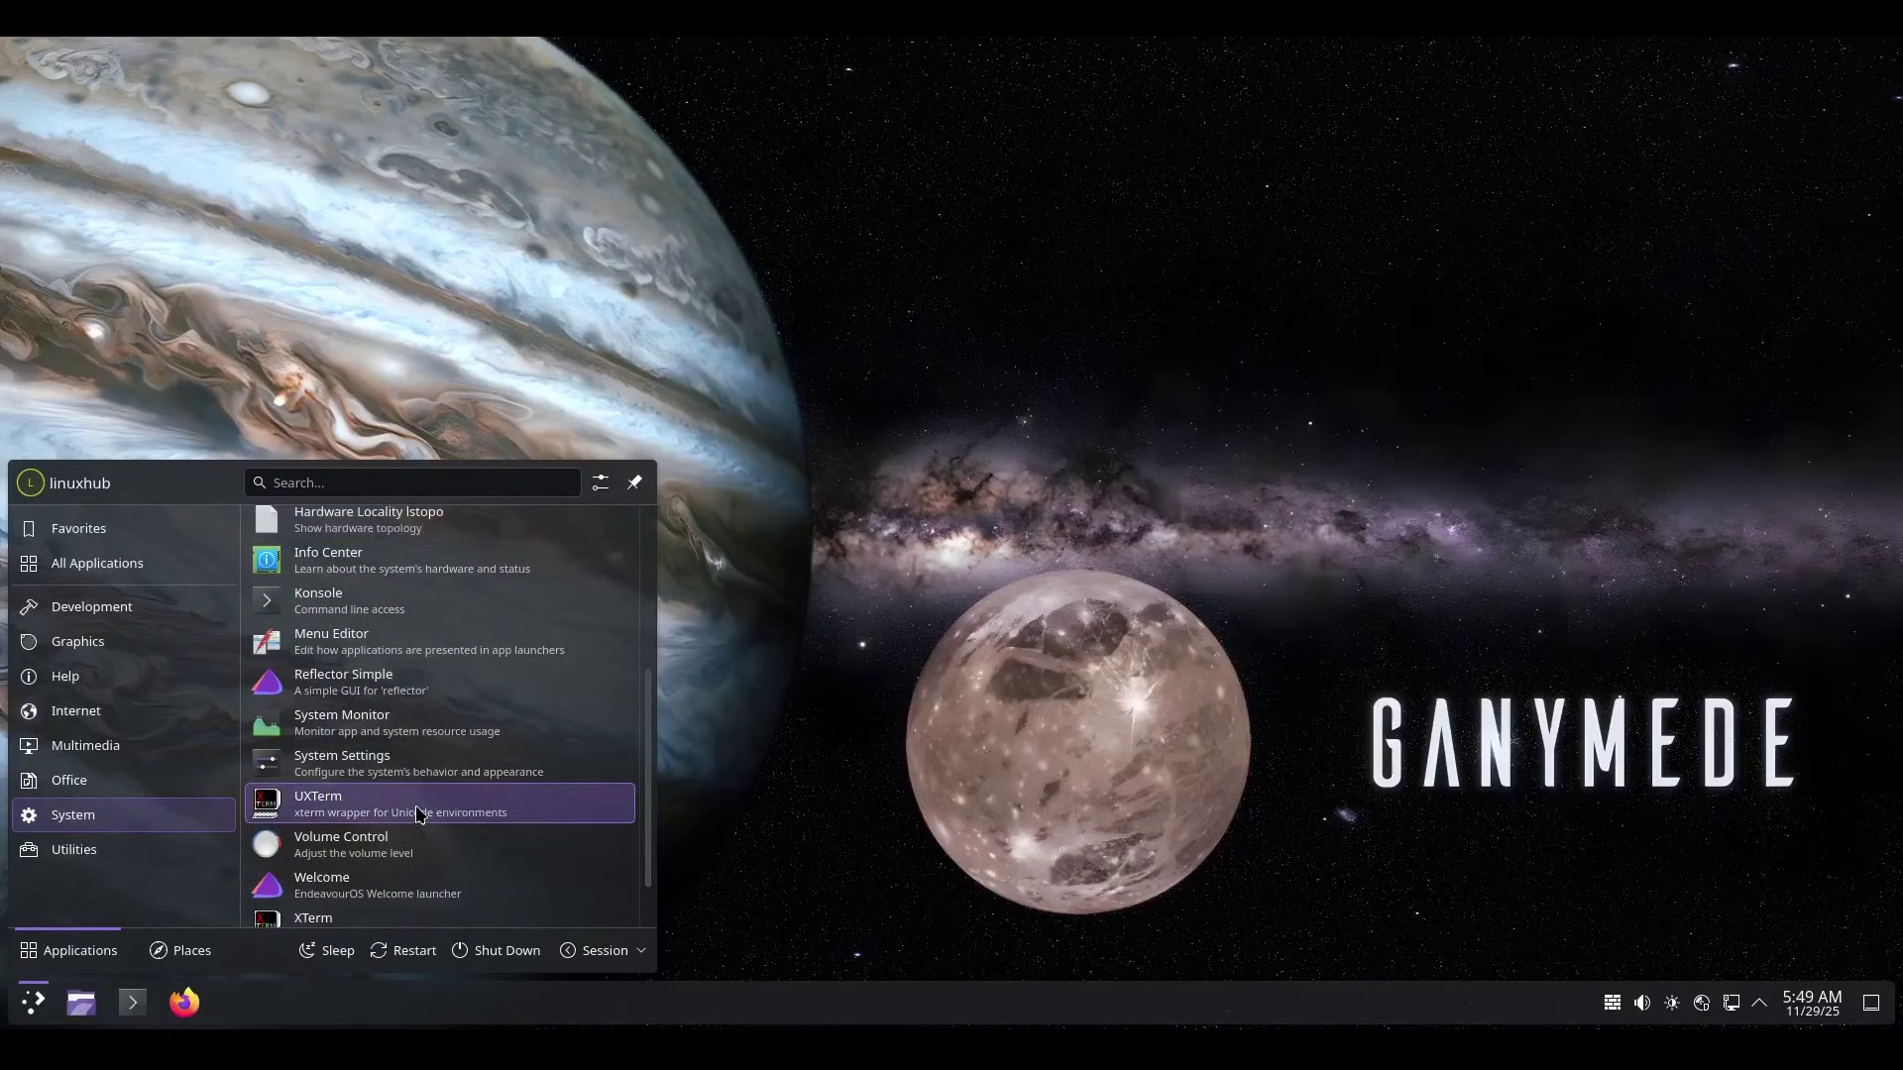
scroll(418, 814, down, 1)
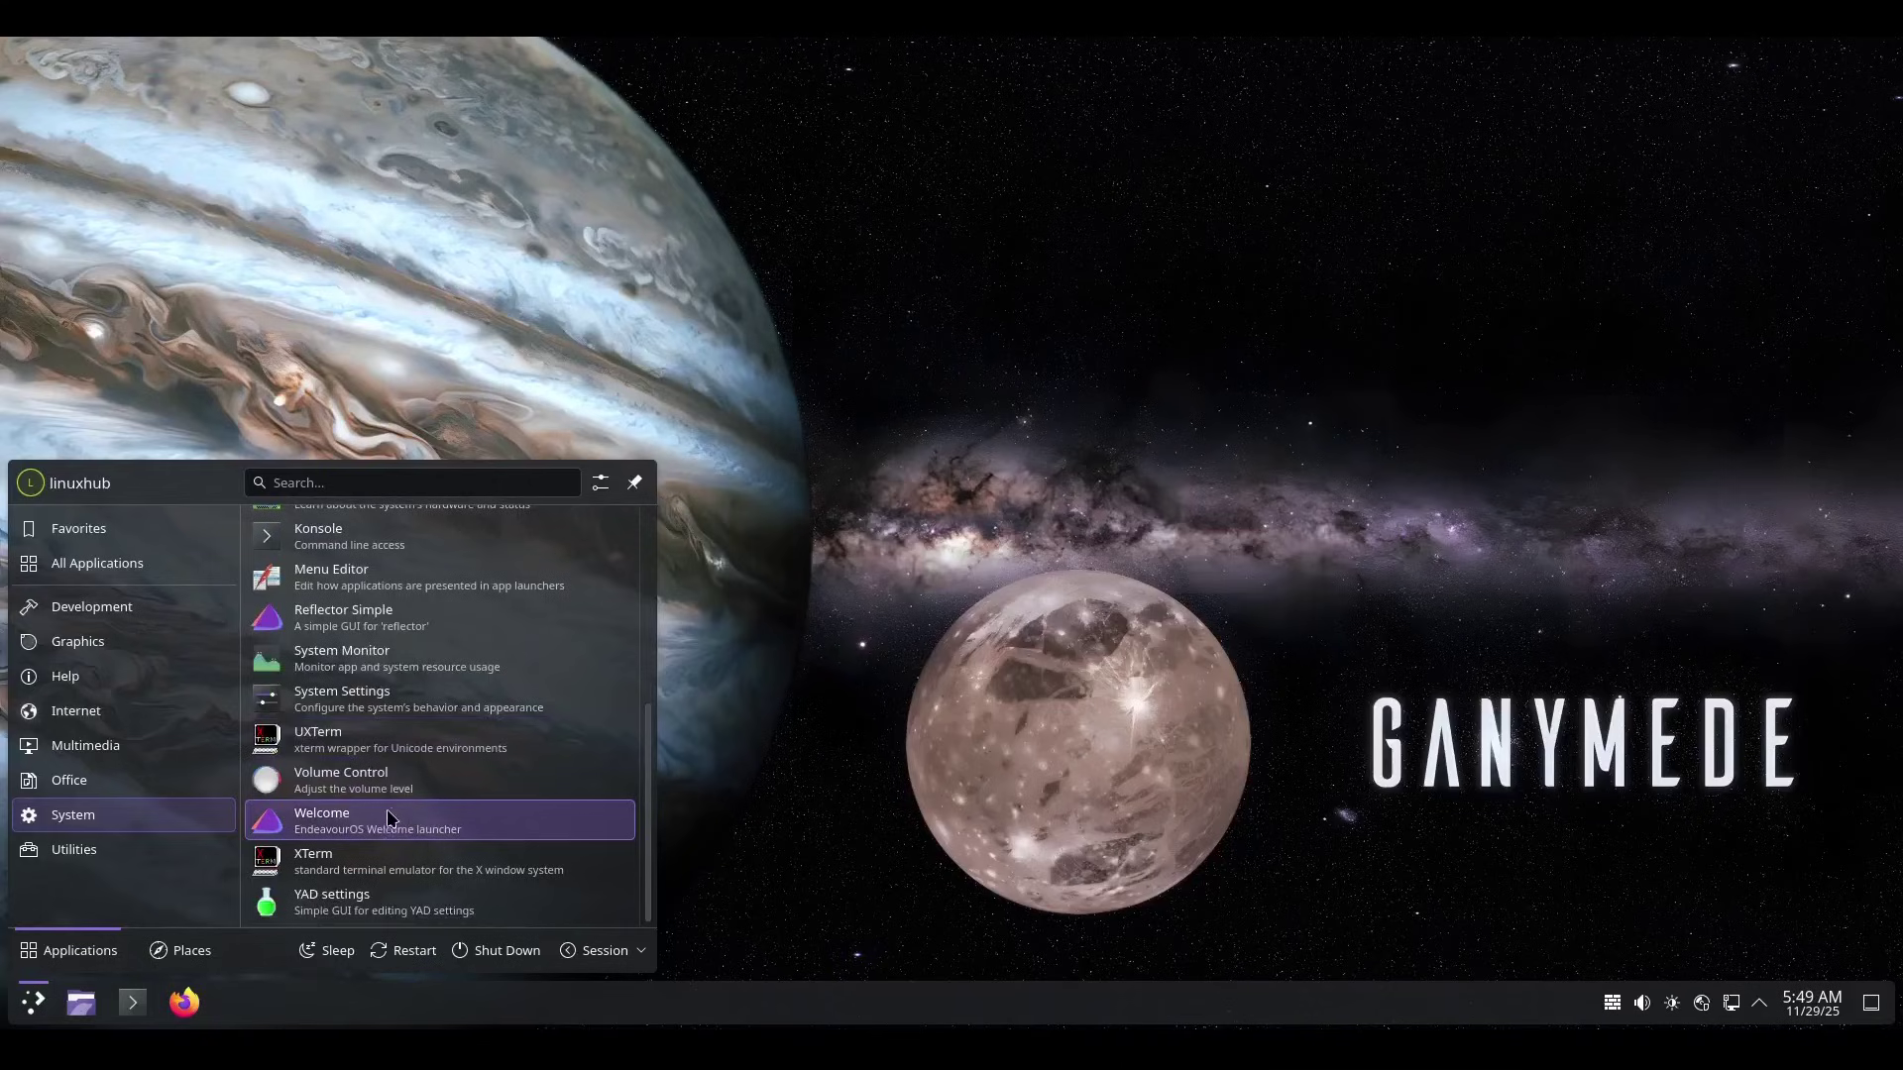
scroll(369, 850, up, 2)
scroll(370, 850, up, 2)
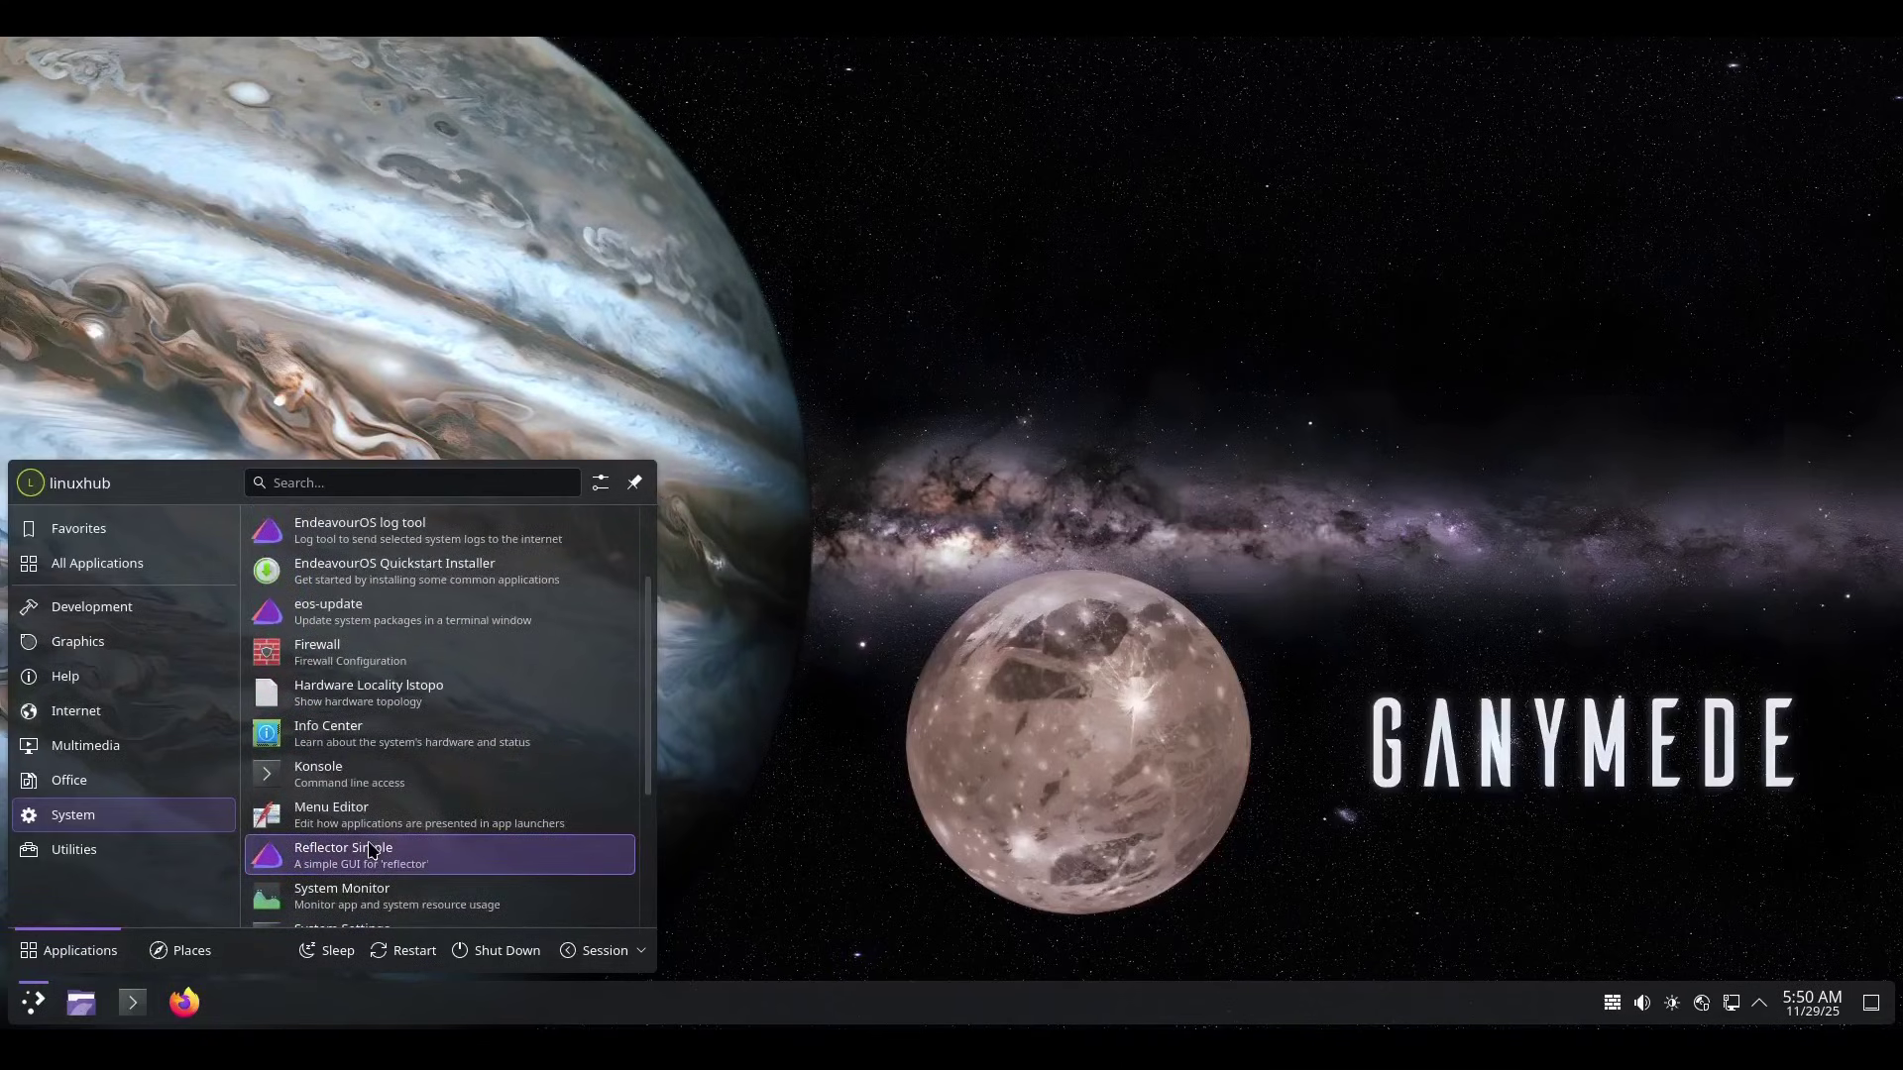
scroll(370, 850, up, 2)
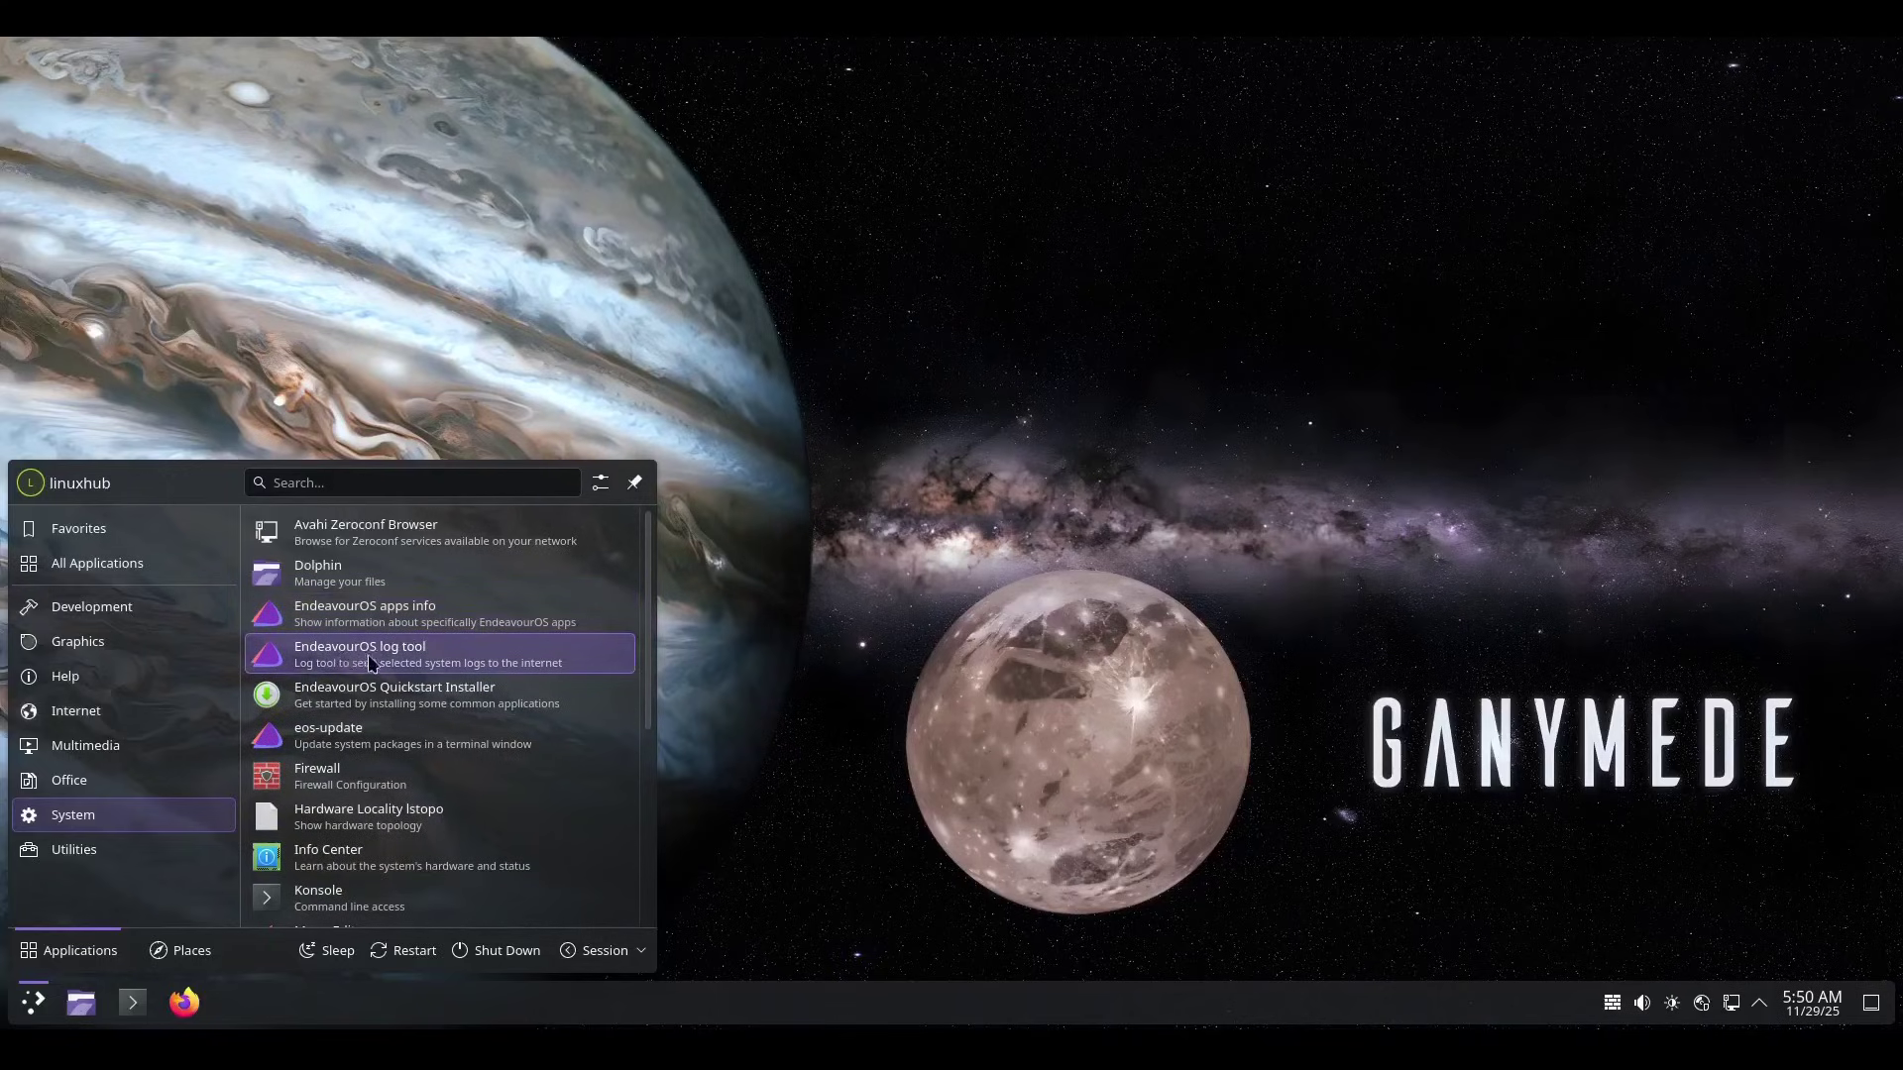
click(467, 695)
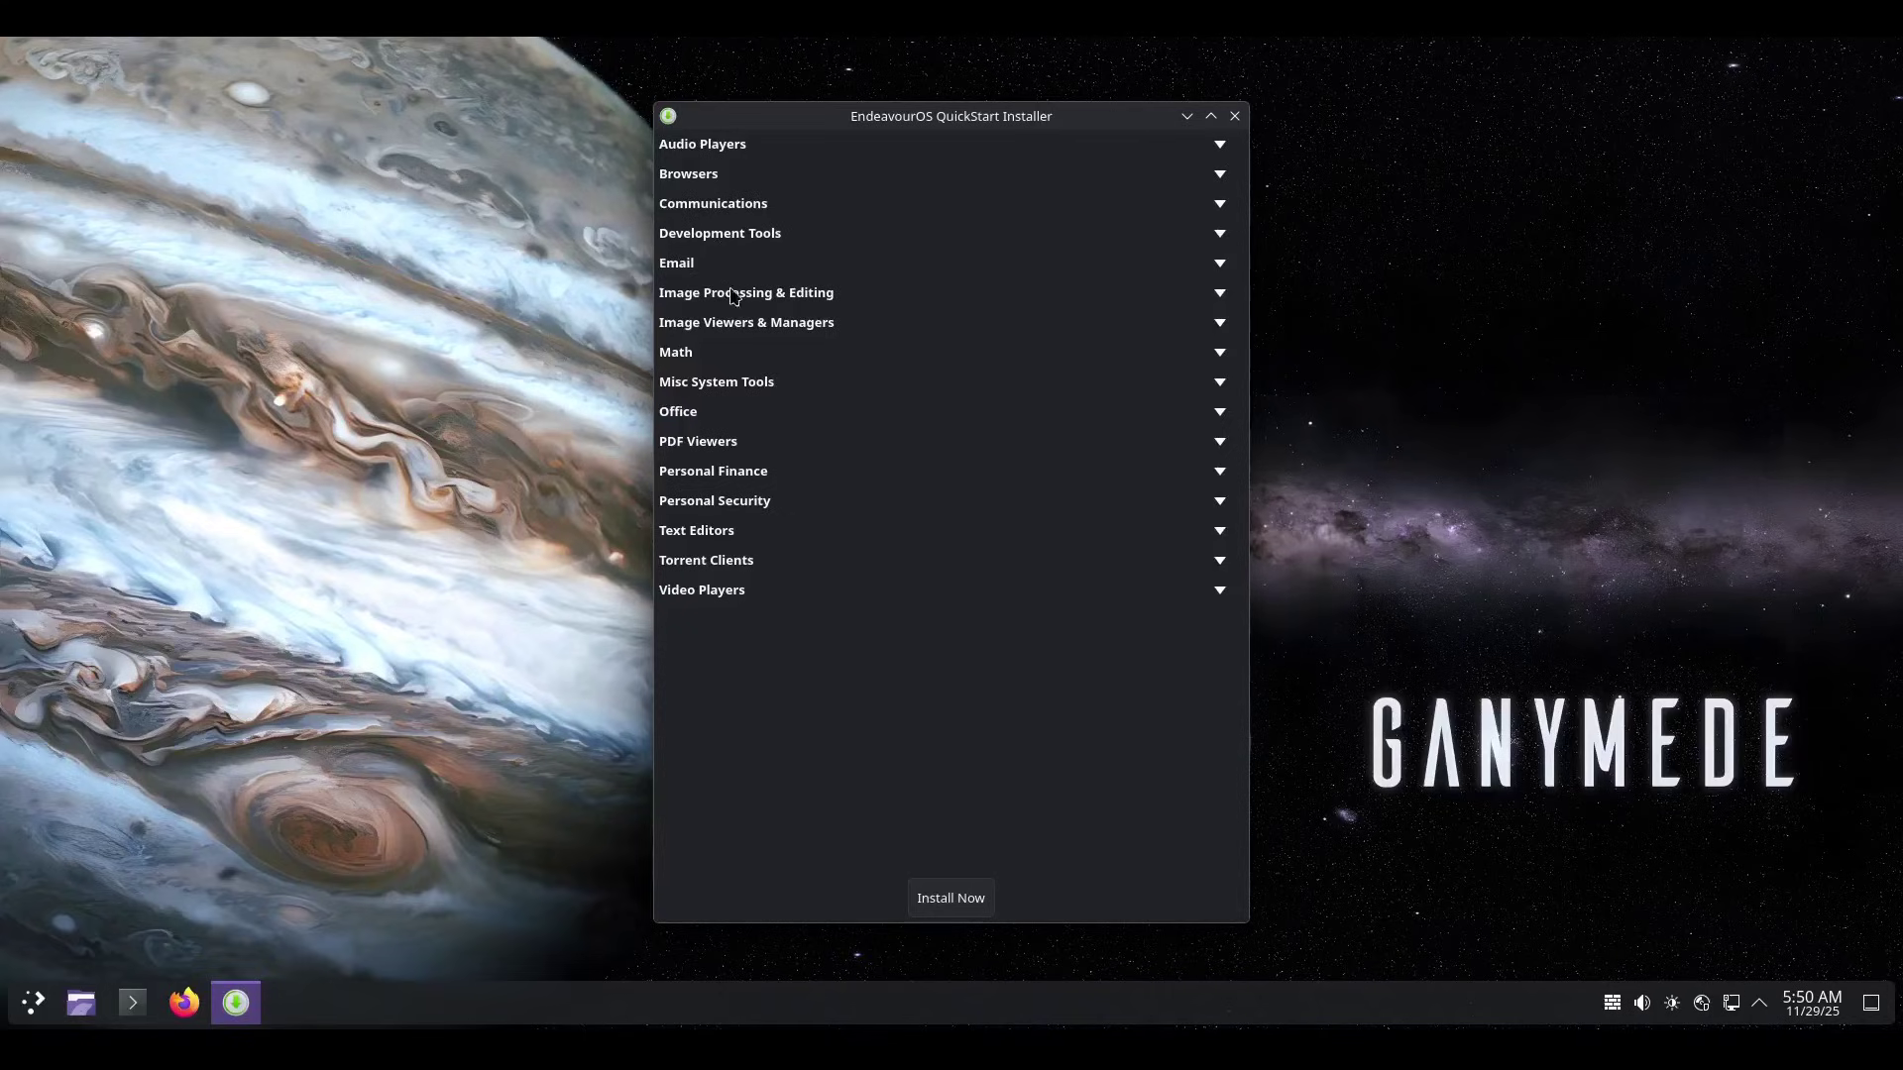
Mark audacious under Audio Players and chromium under Browsers for installation
click(1220, 145)
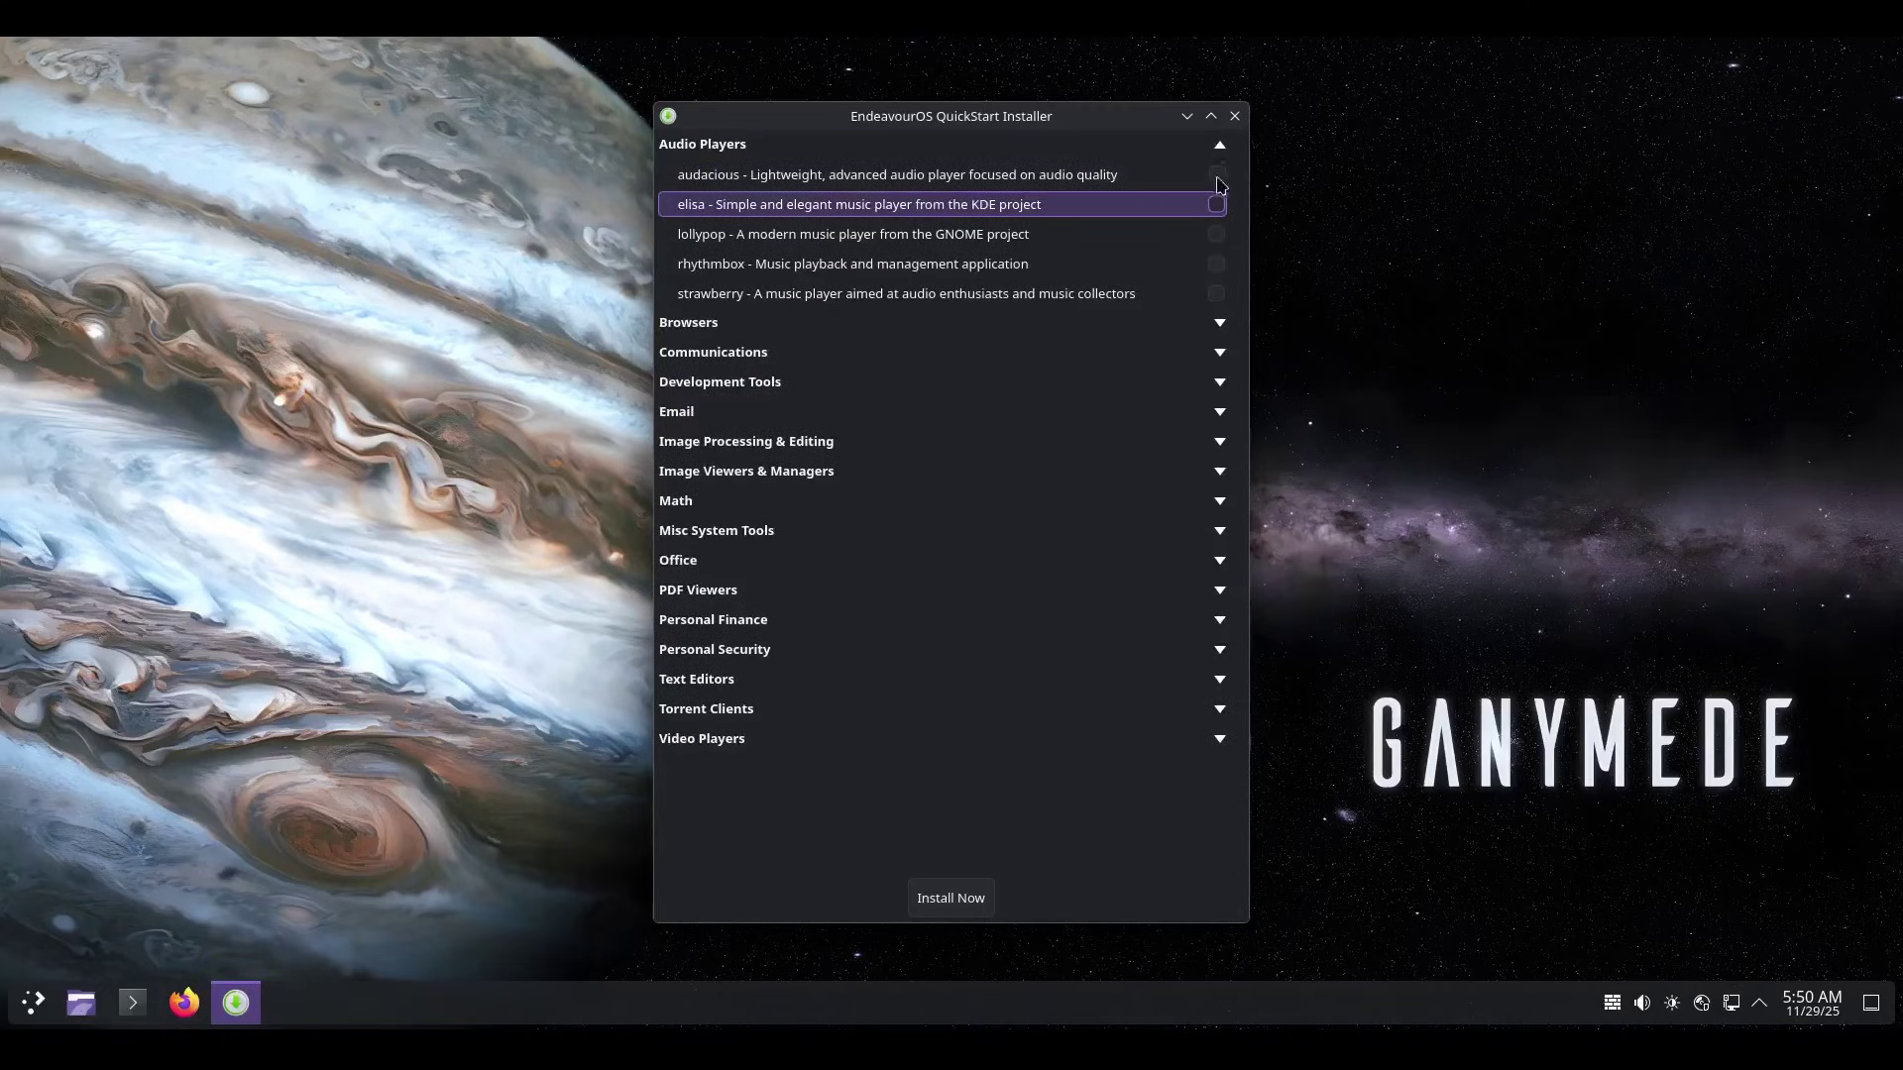
click(1217, 175)
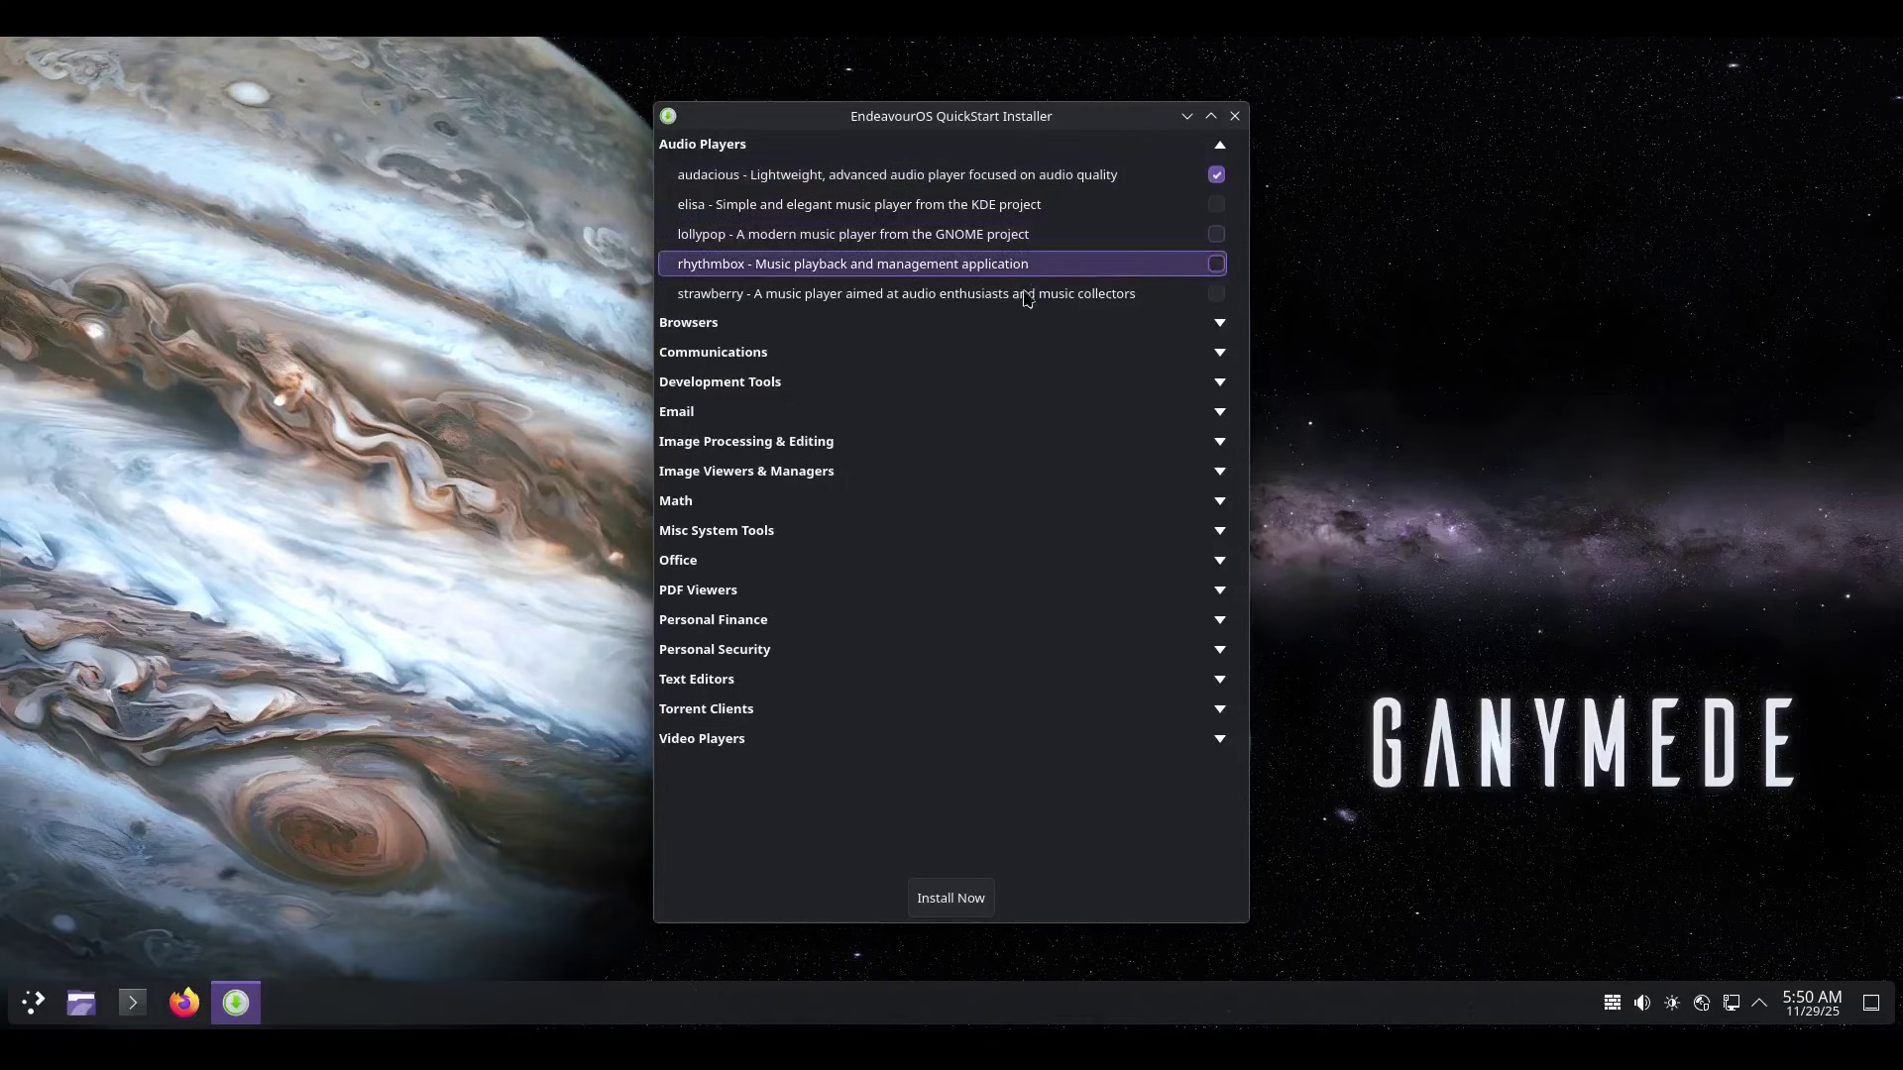
click(1222, 324)
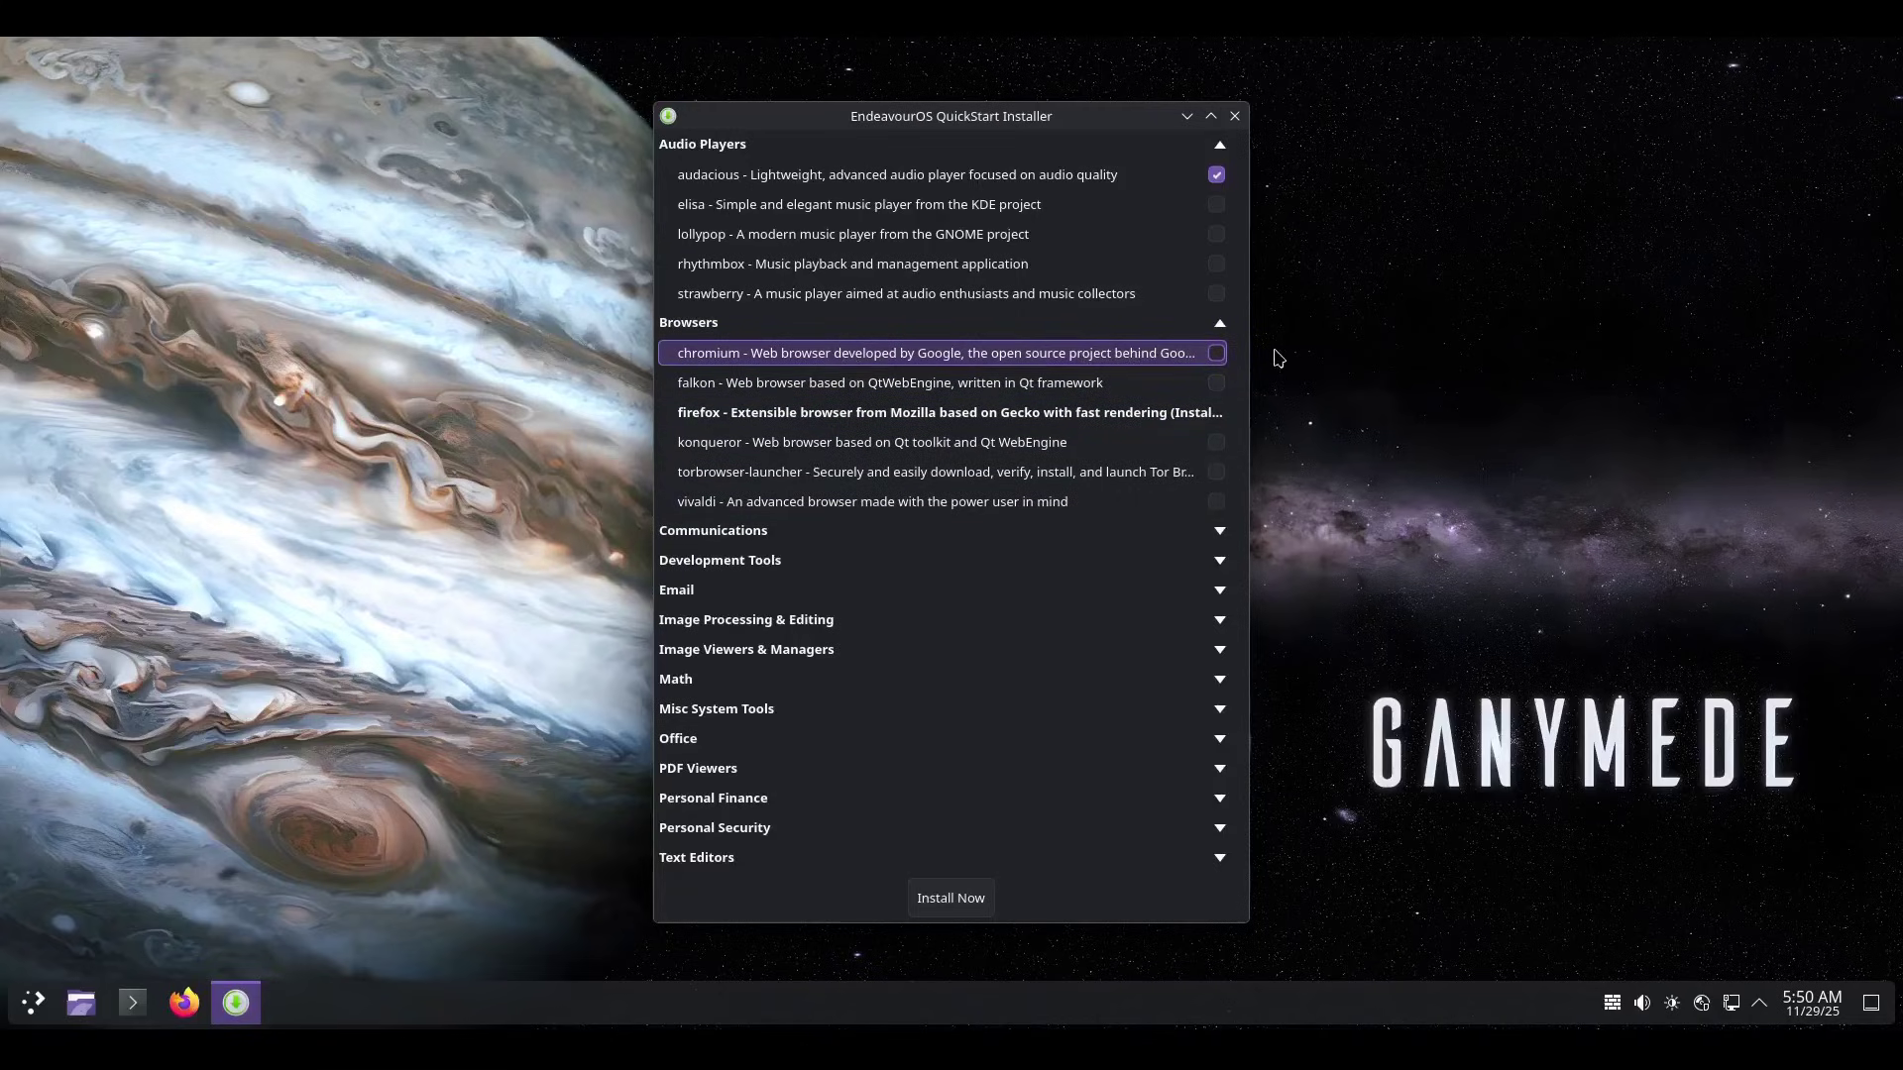
click(1216, 354)
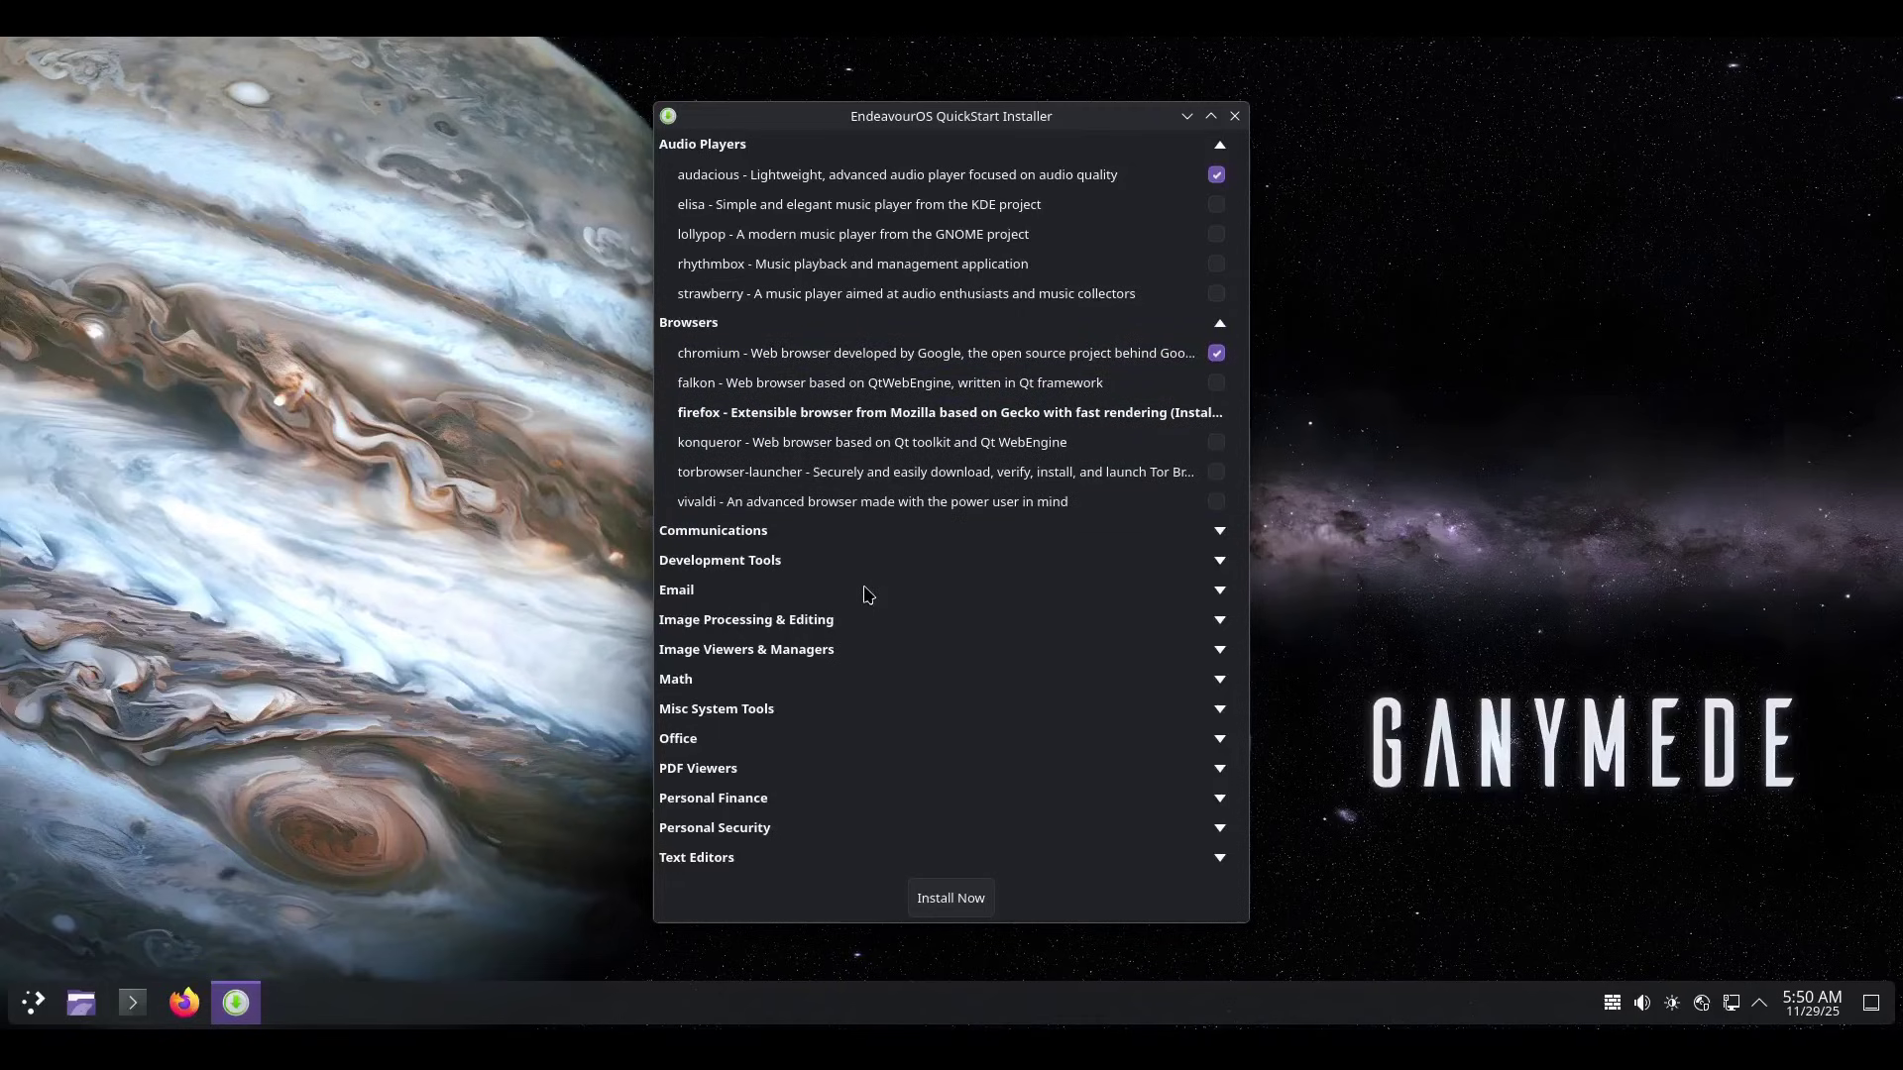
Mark gimp under Image Processing & Editing and libreoffice-fresh under Office for installation
click(780, 625)
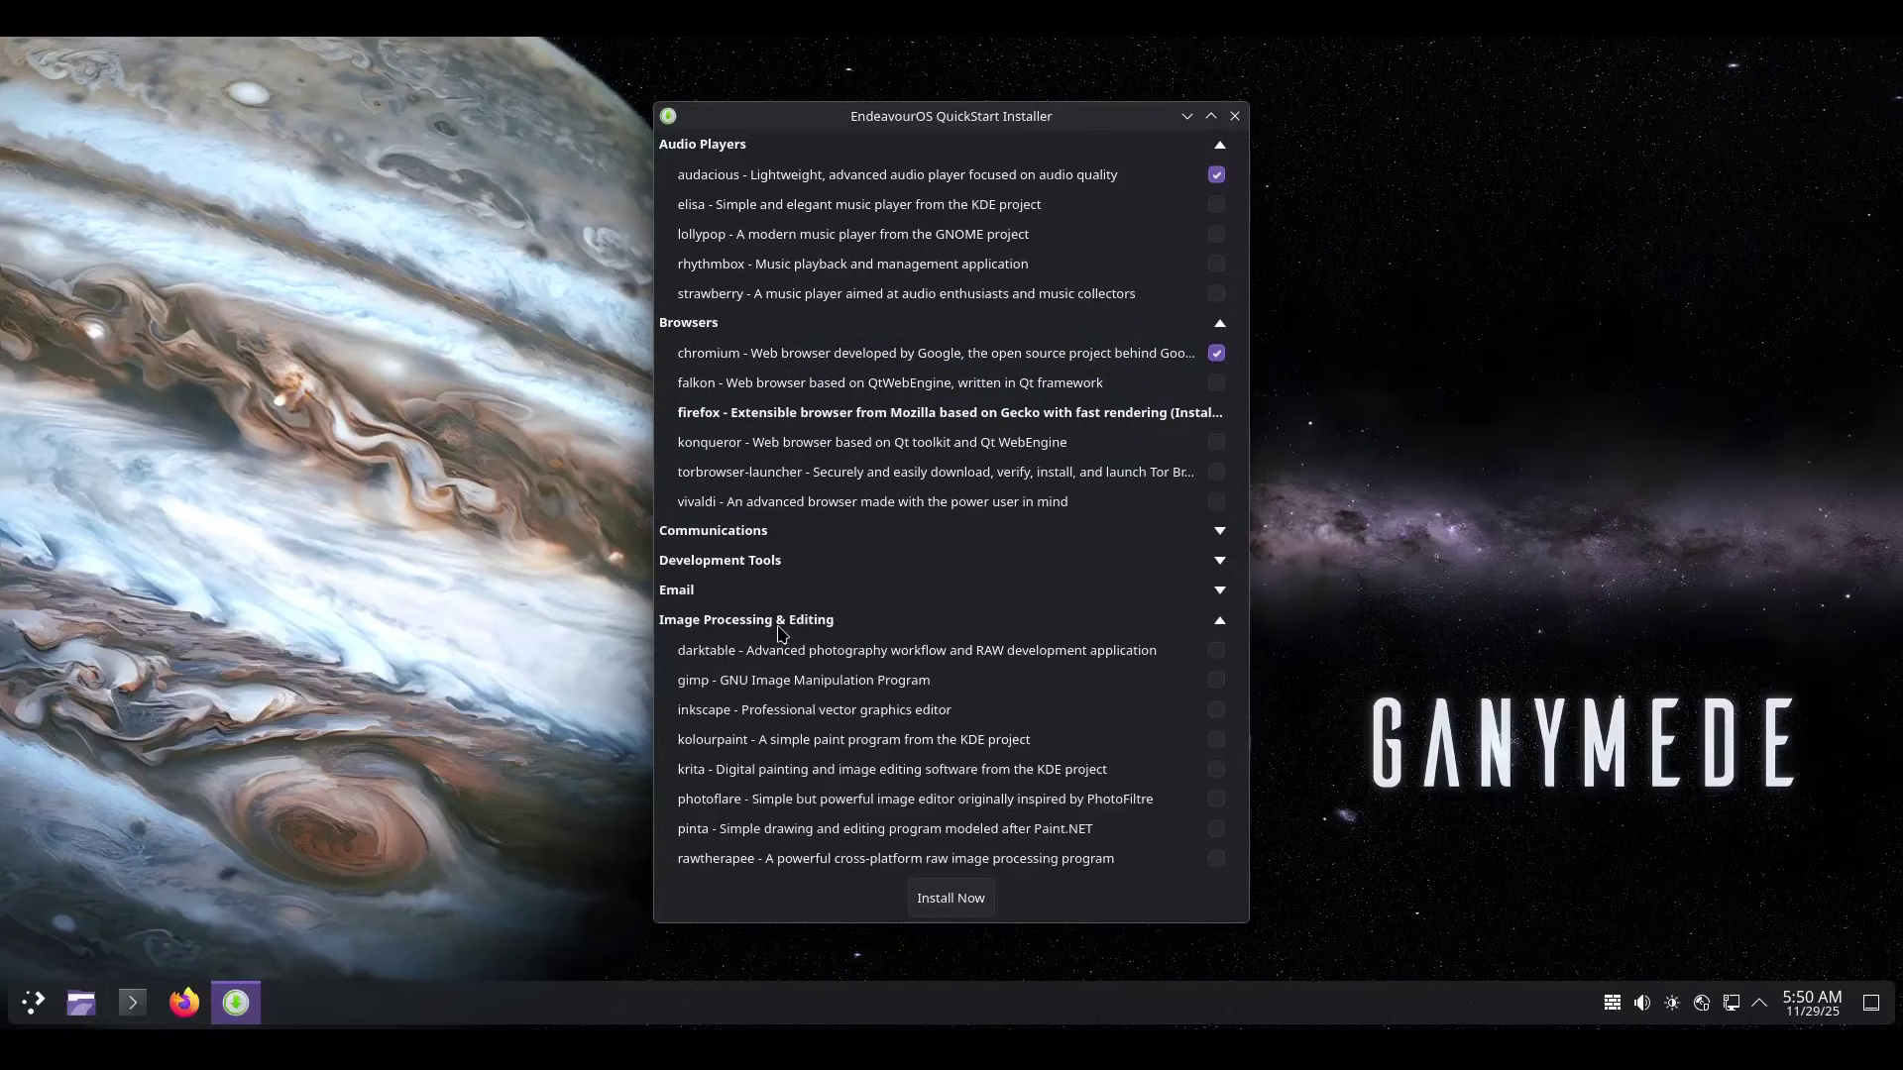
click(1220, 683)
scroll(1048, 573, down, 5)
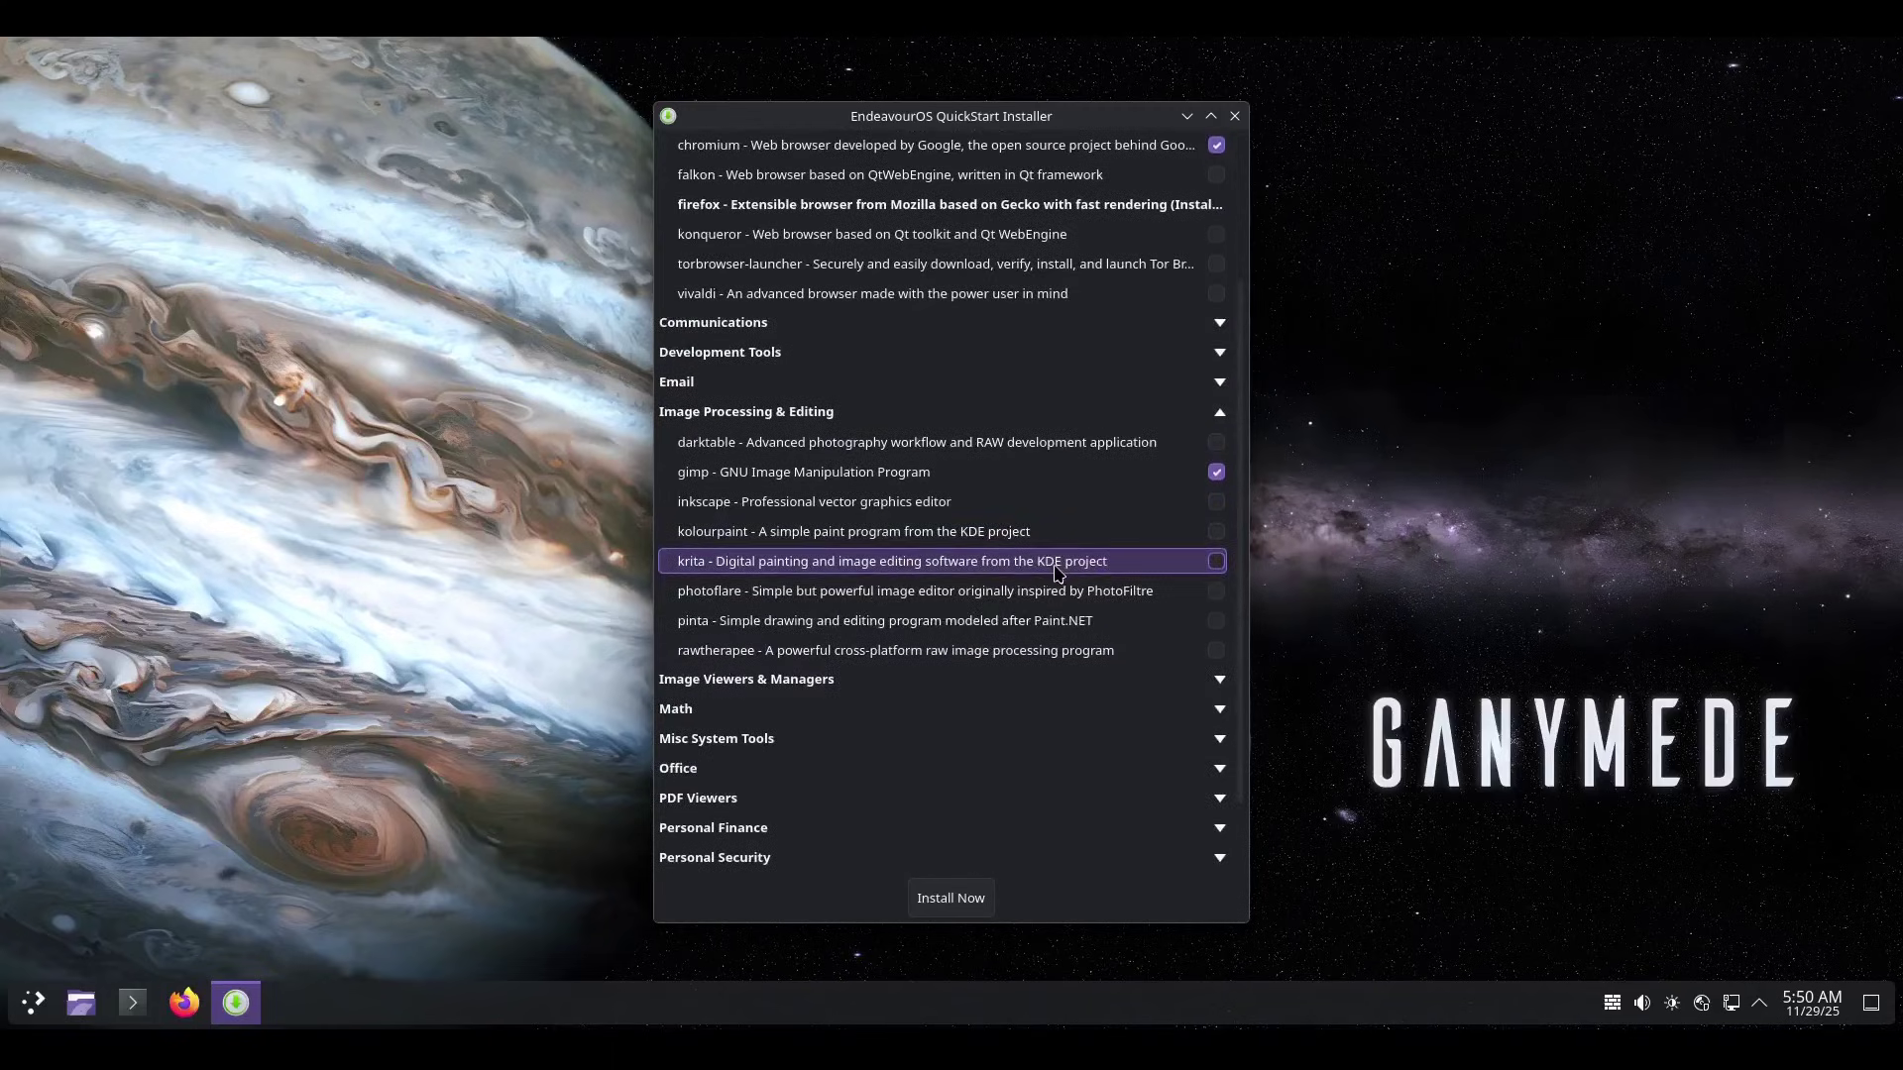
scroll(1053, 570, up, 1)
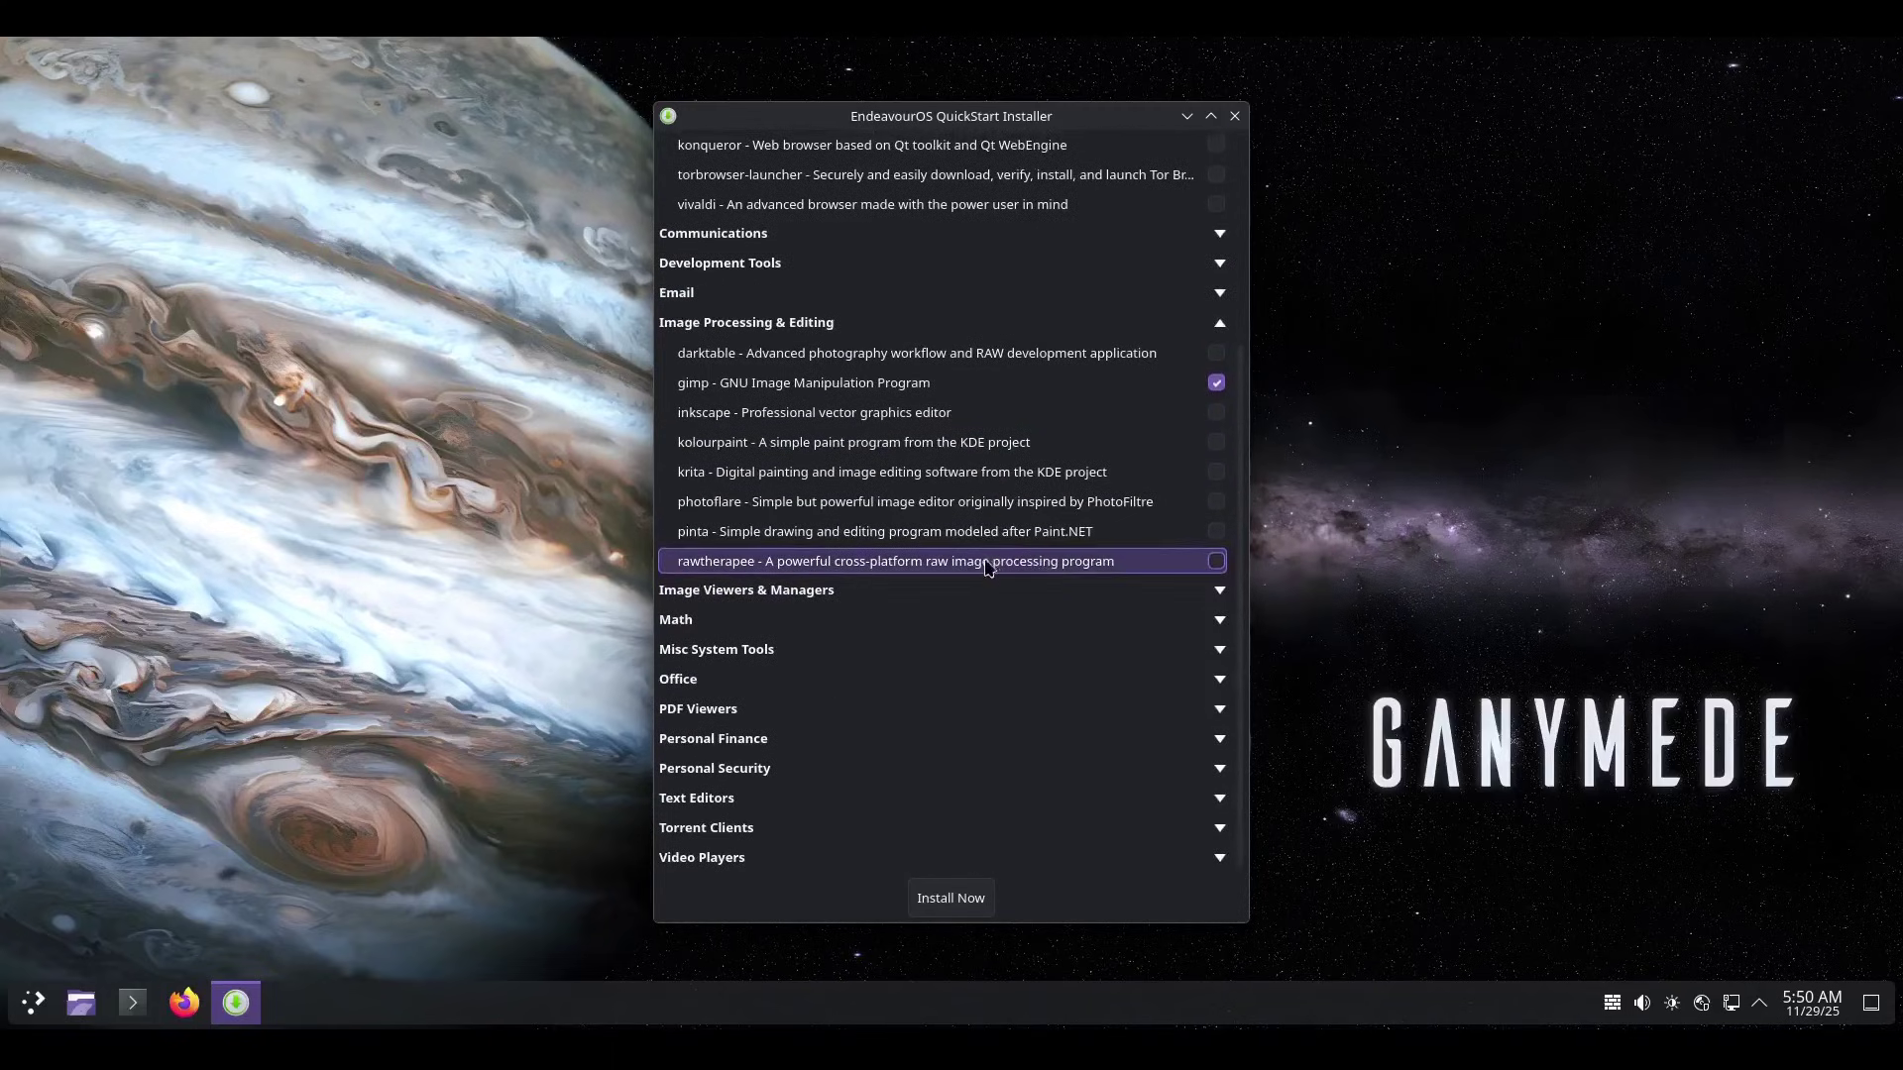
click(682, 686)
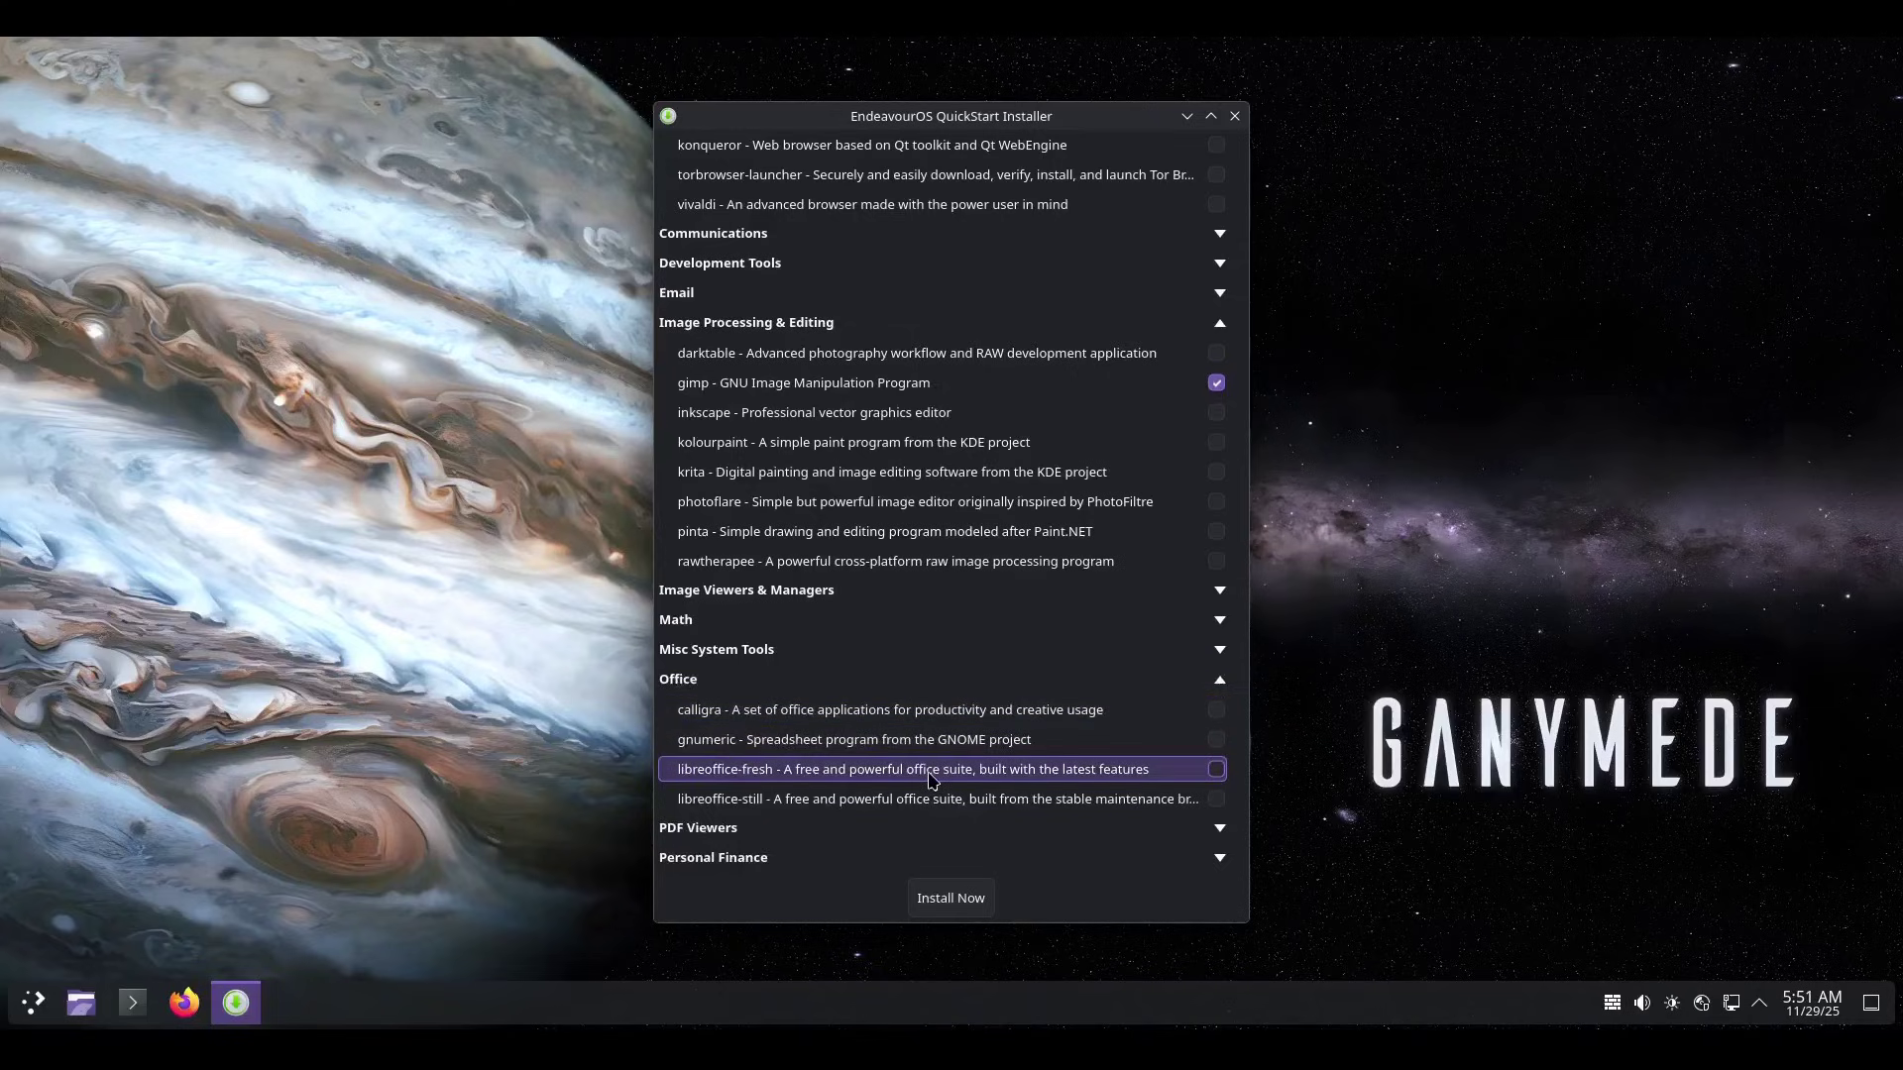
click(1216, 771)
Mark mousepad under Text Editors for installation
scroll(1013, 673, down, 3)
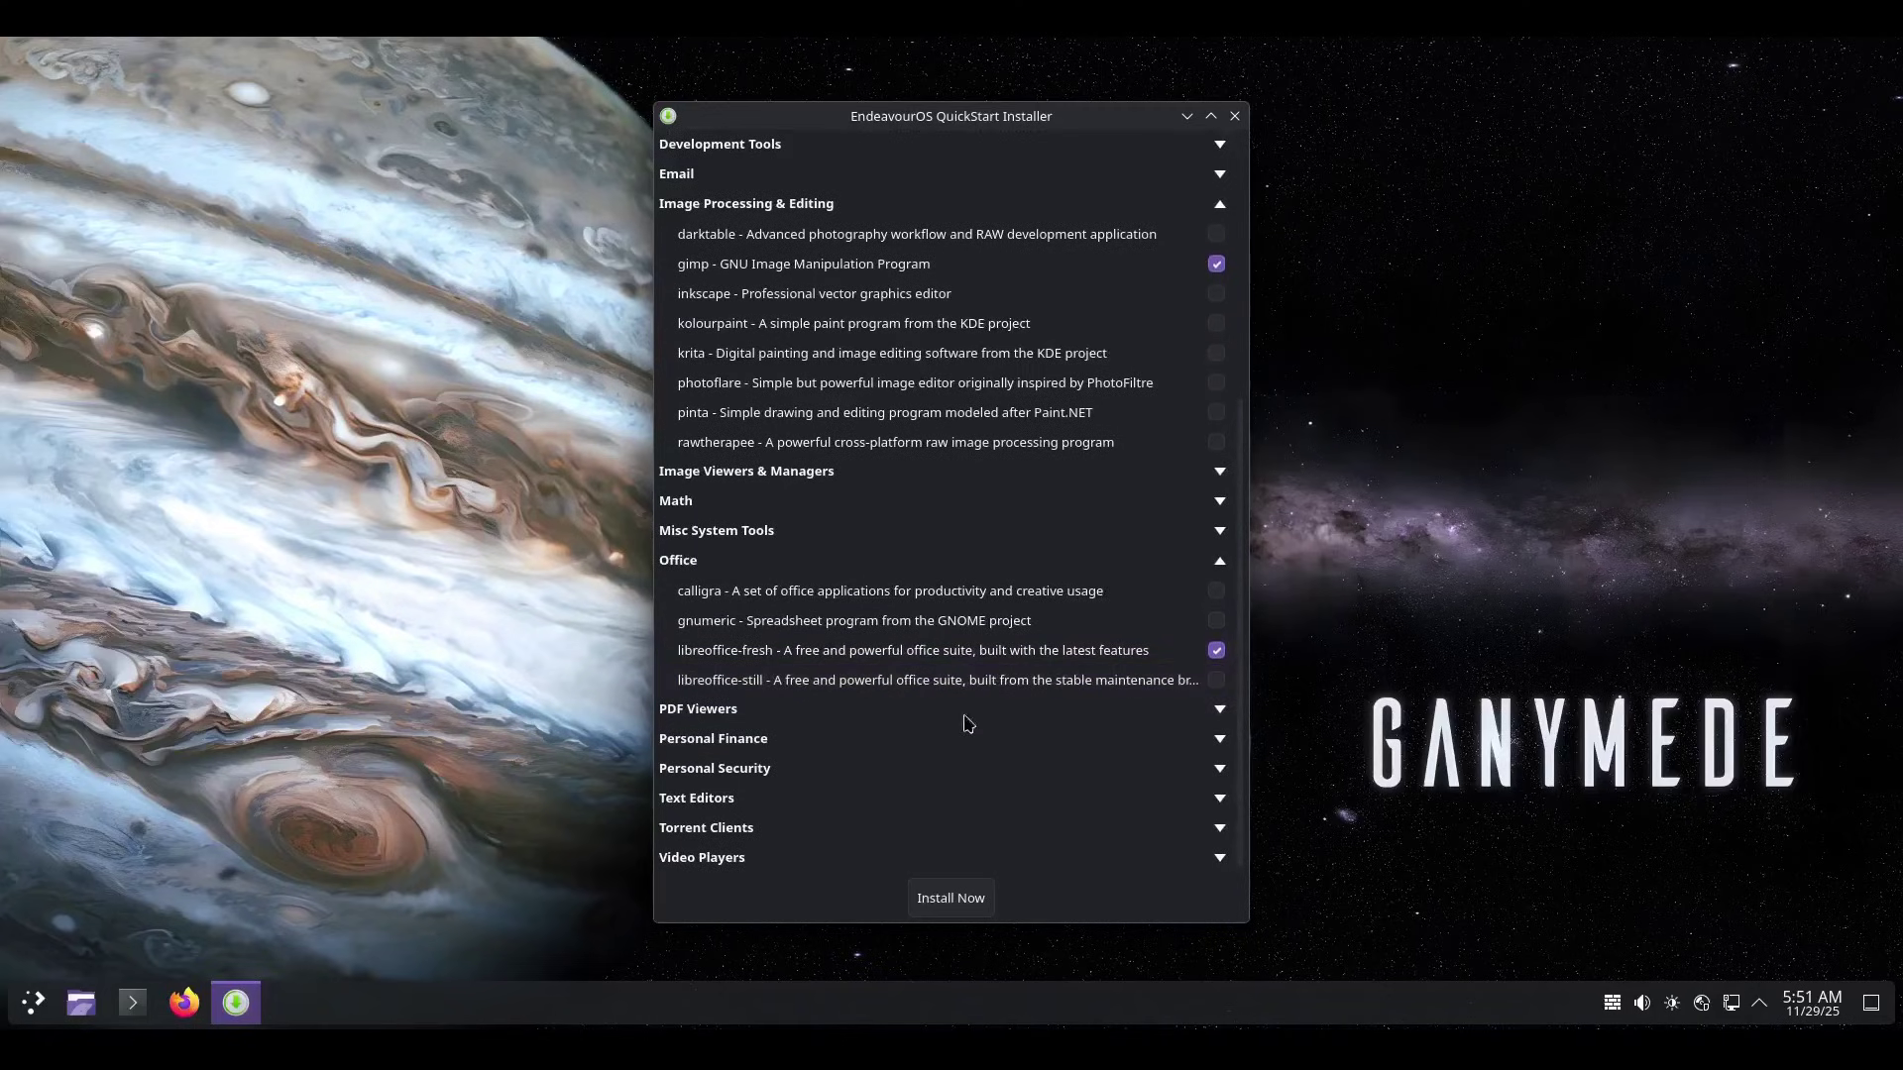
click(715, 802)
scroll(958, 742, down, 5)
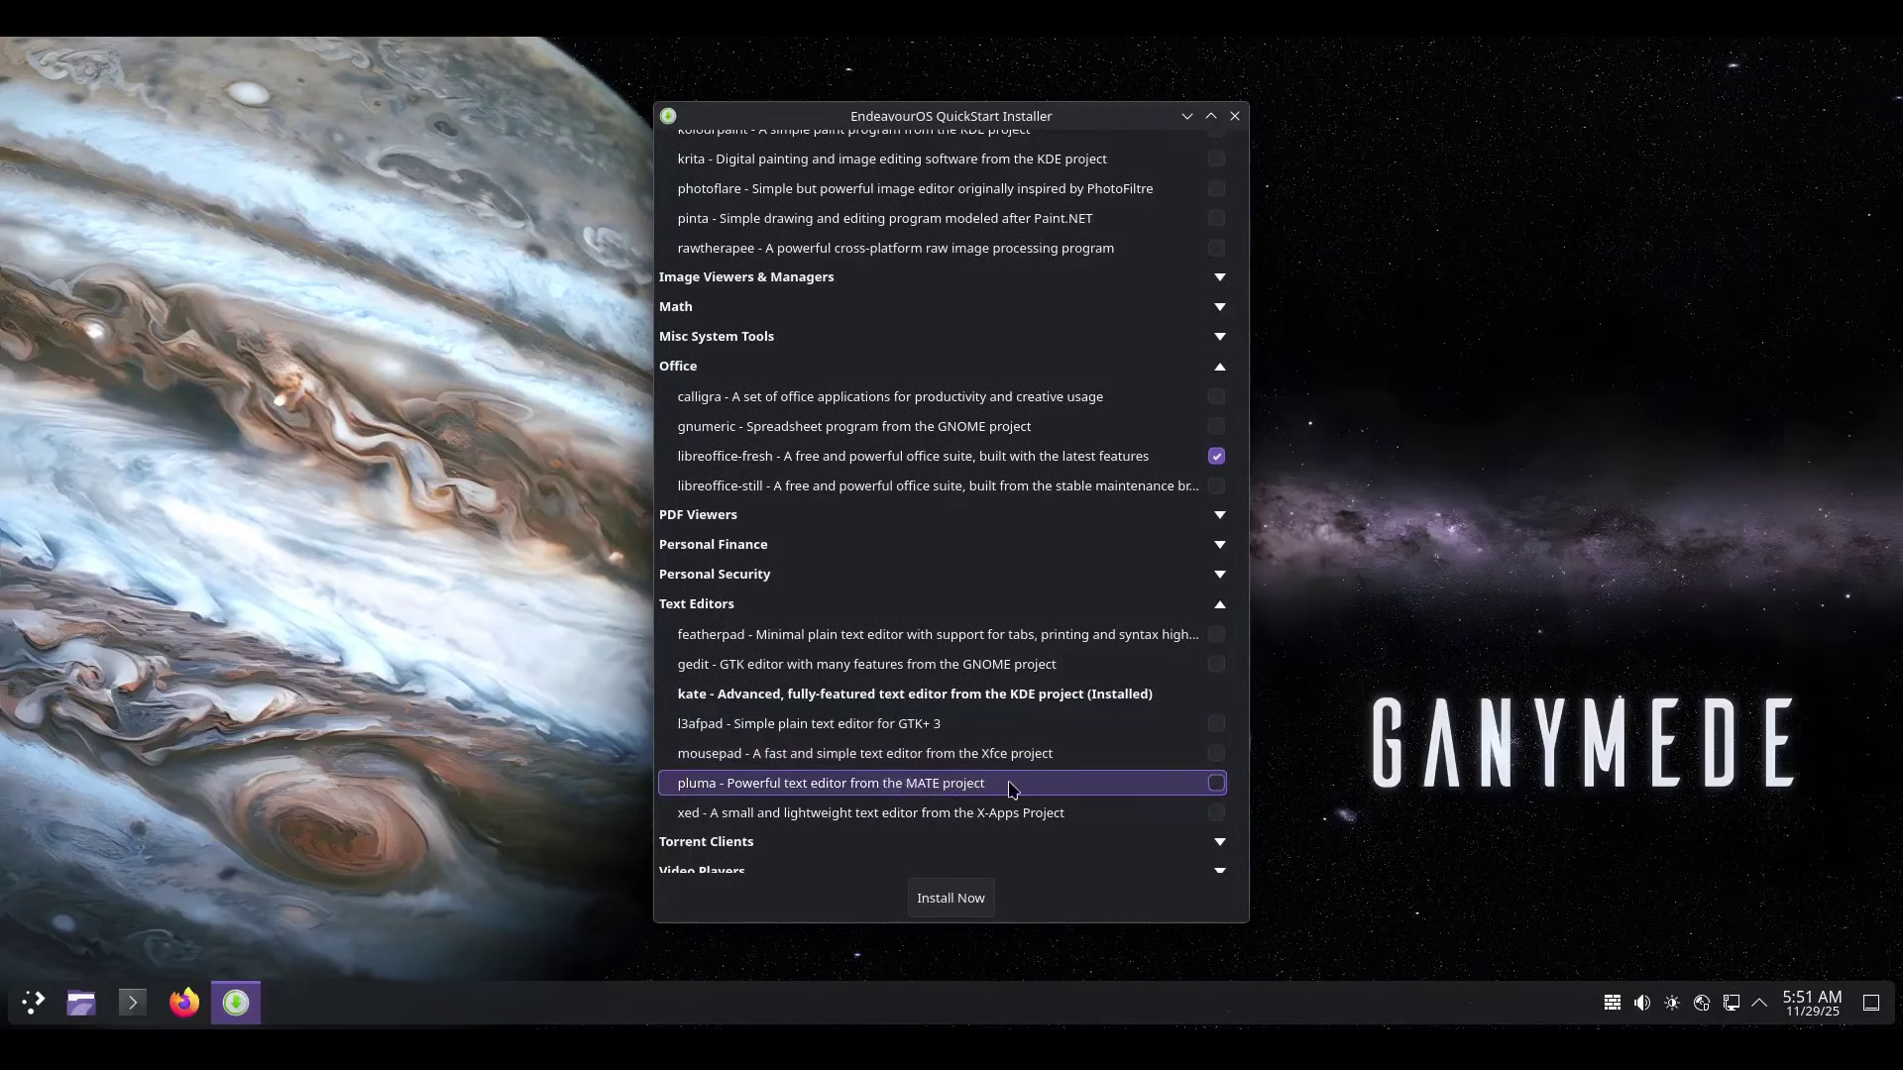
click(1218, 759)
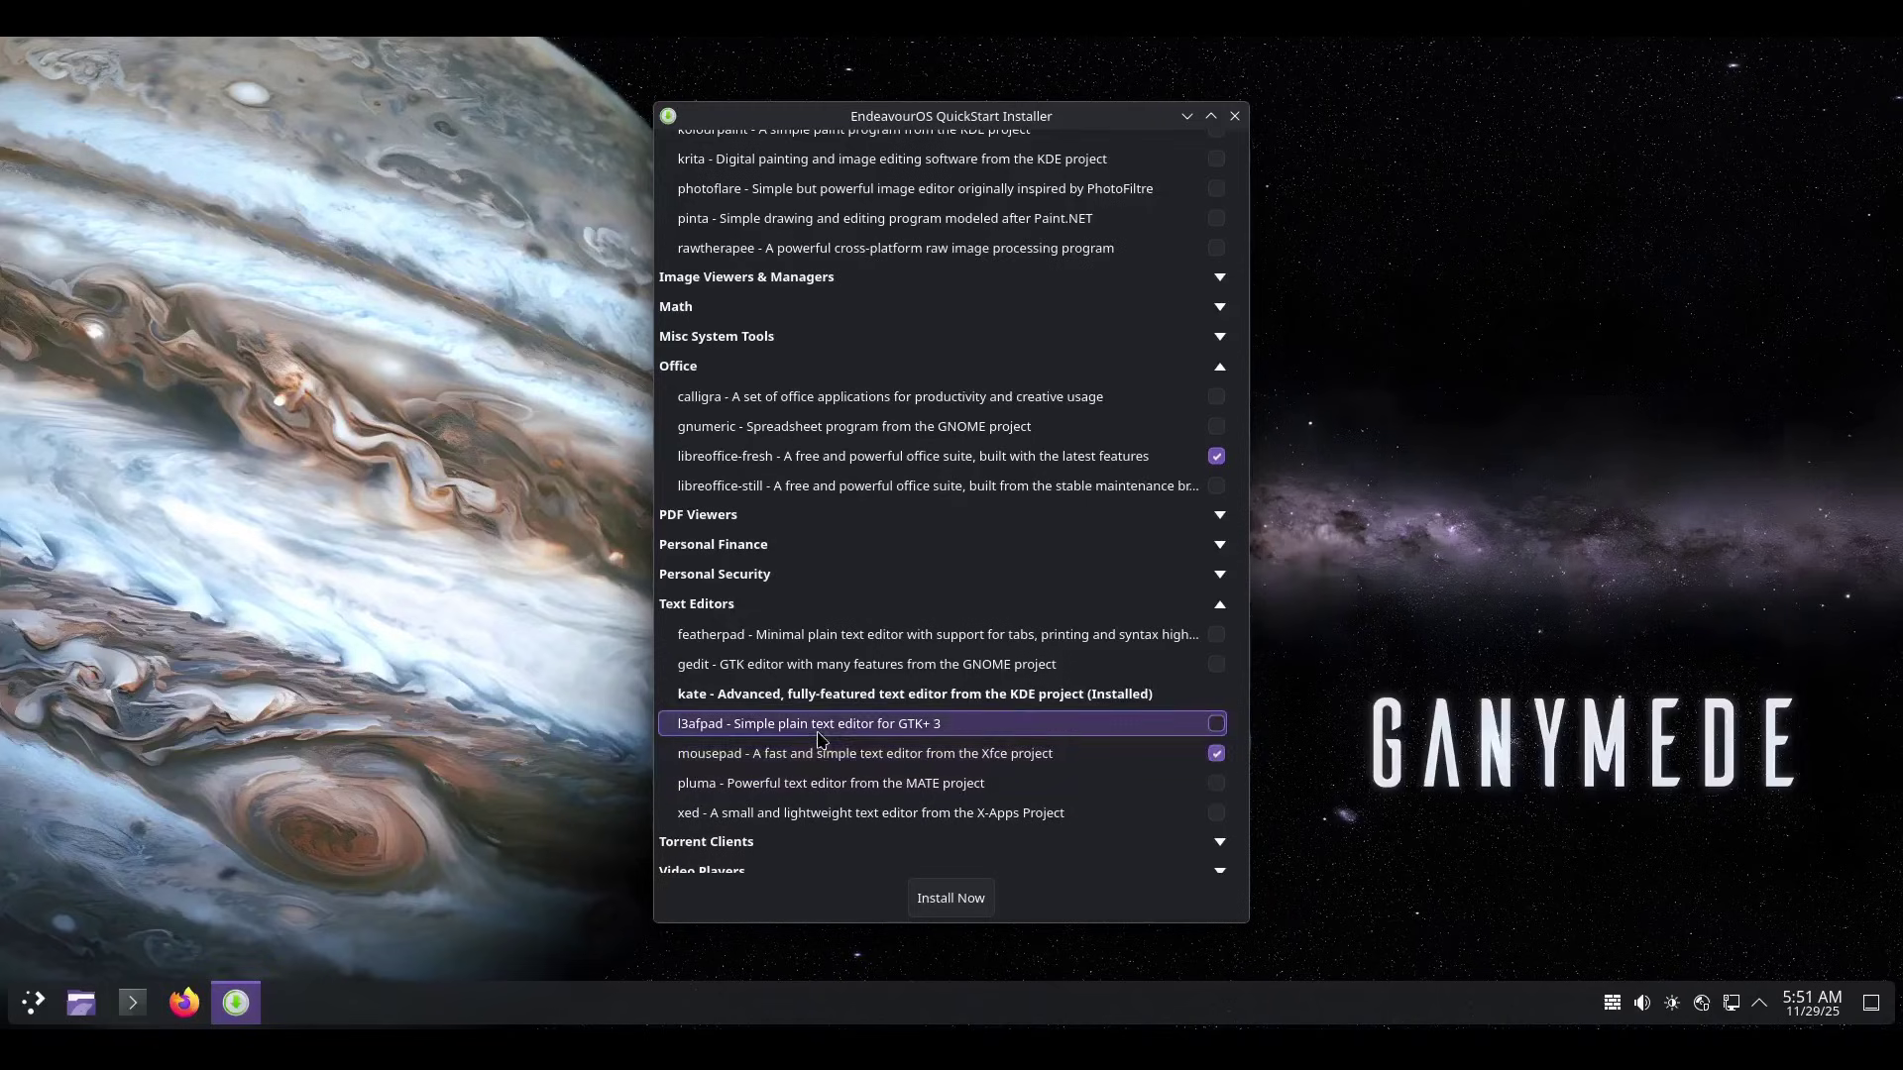
Start installing the selected packages, authenticate with the account password and answer y to proceed with the installation
scroll(823, 738, down, 2)
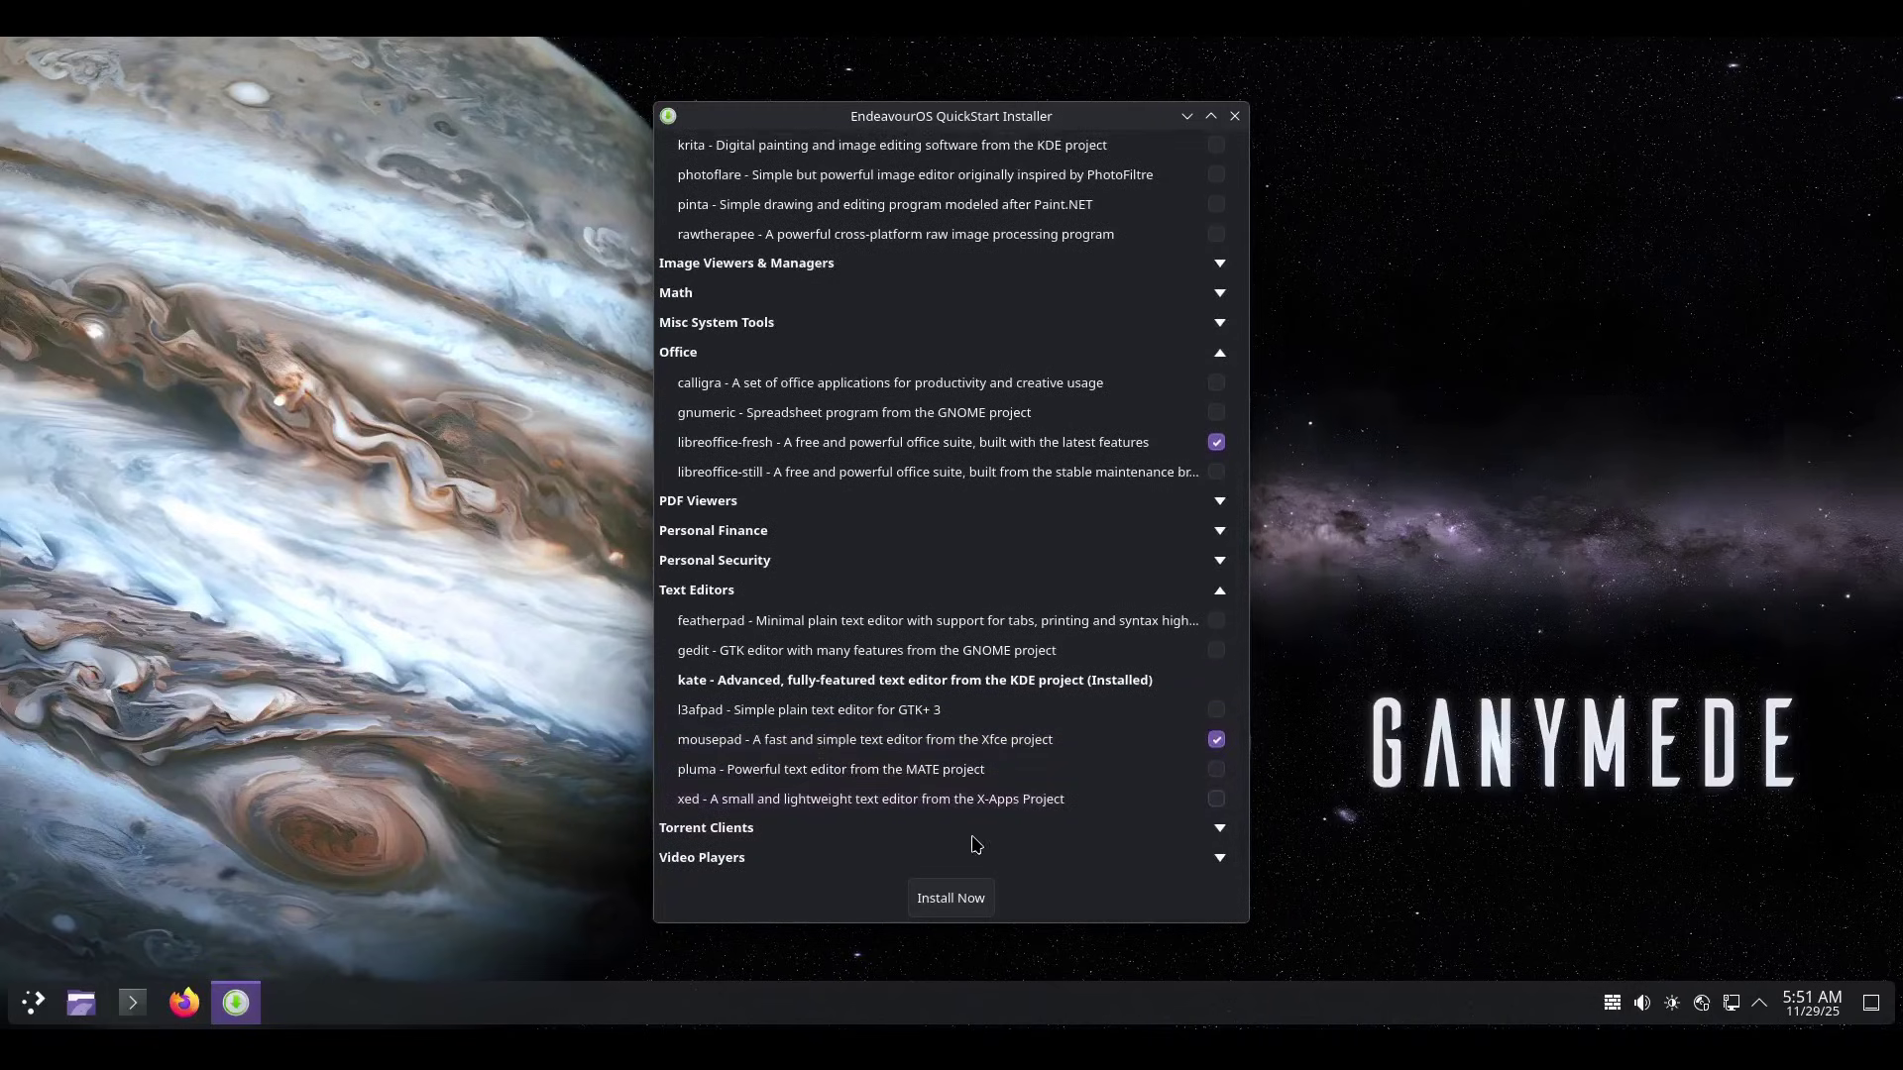
click(955, 896)
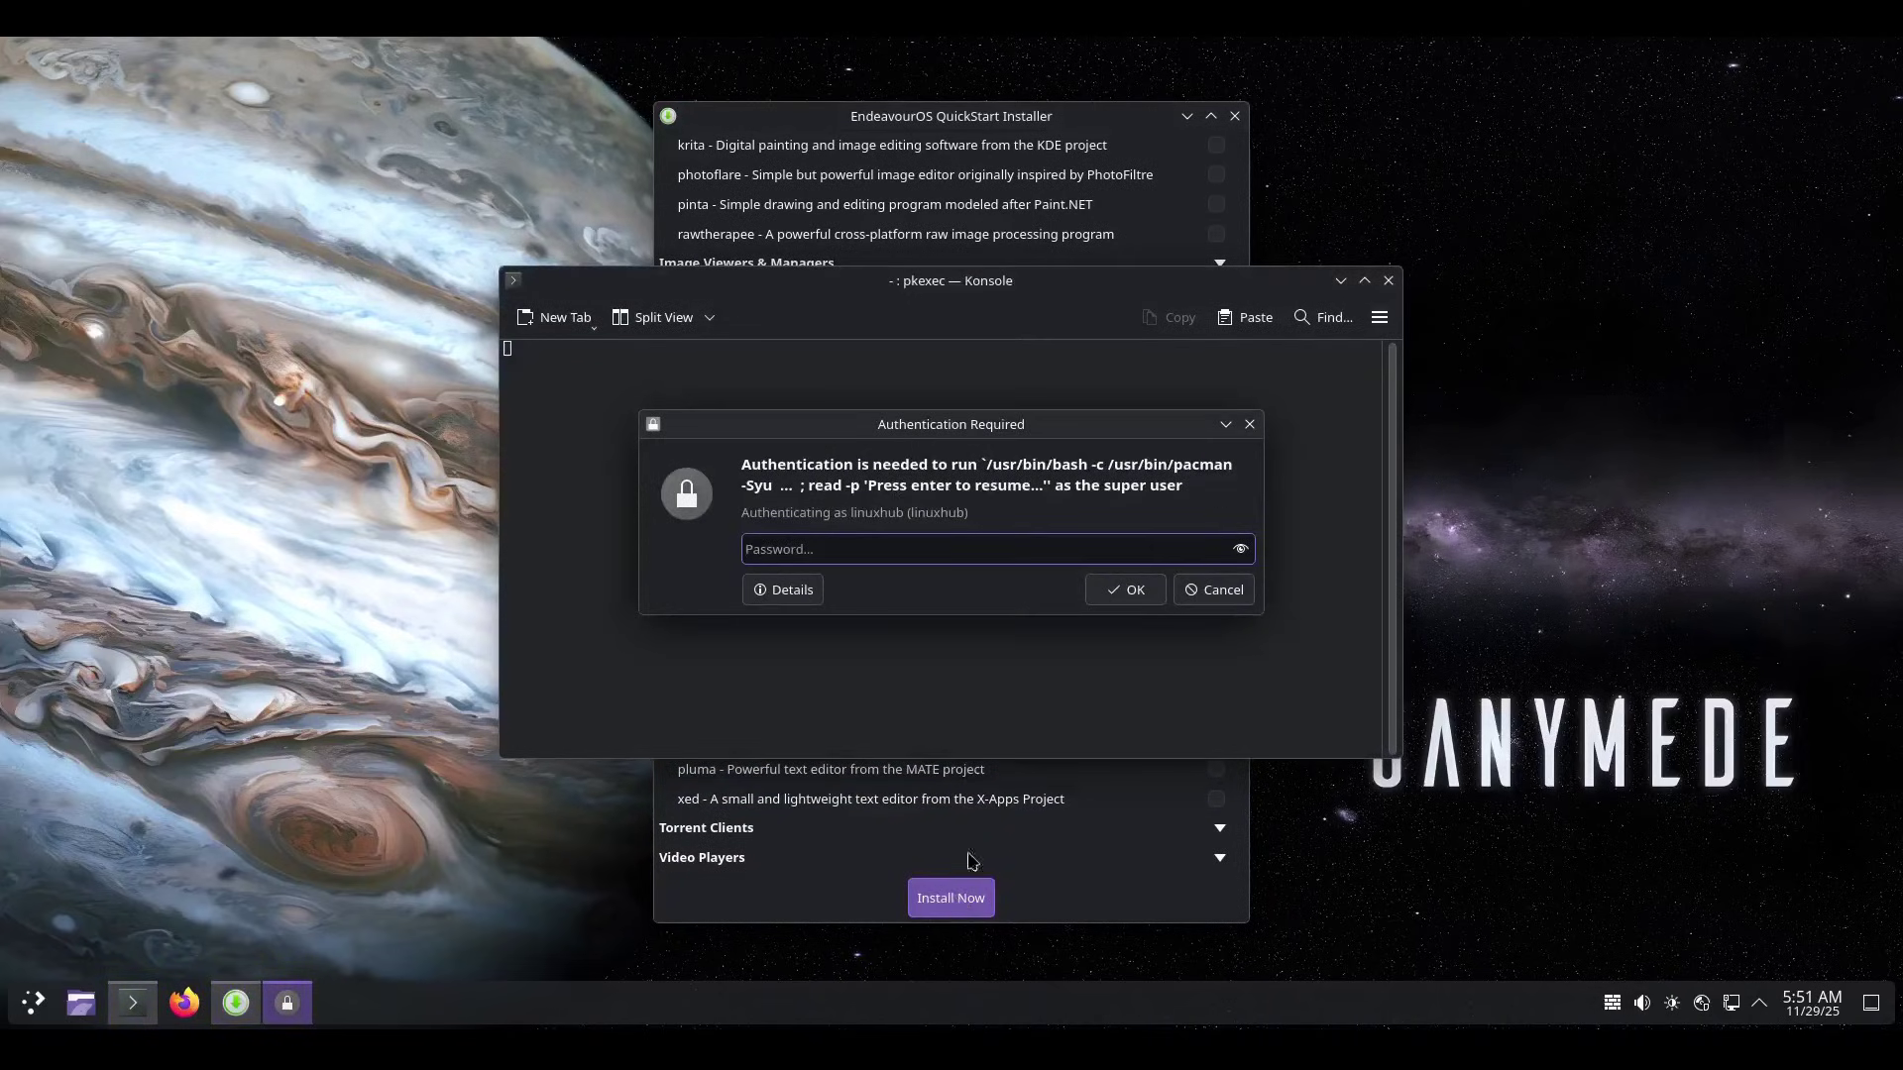
key(ctrl+v)
key(Return)
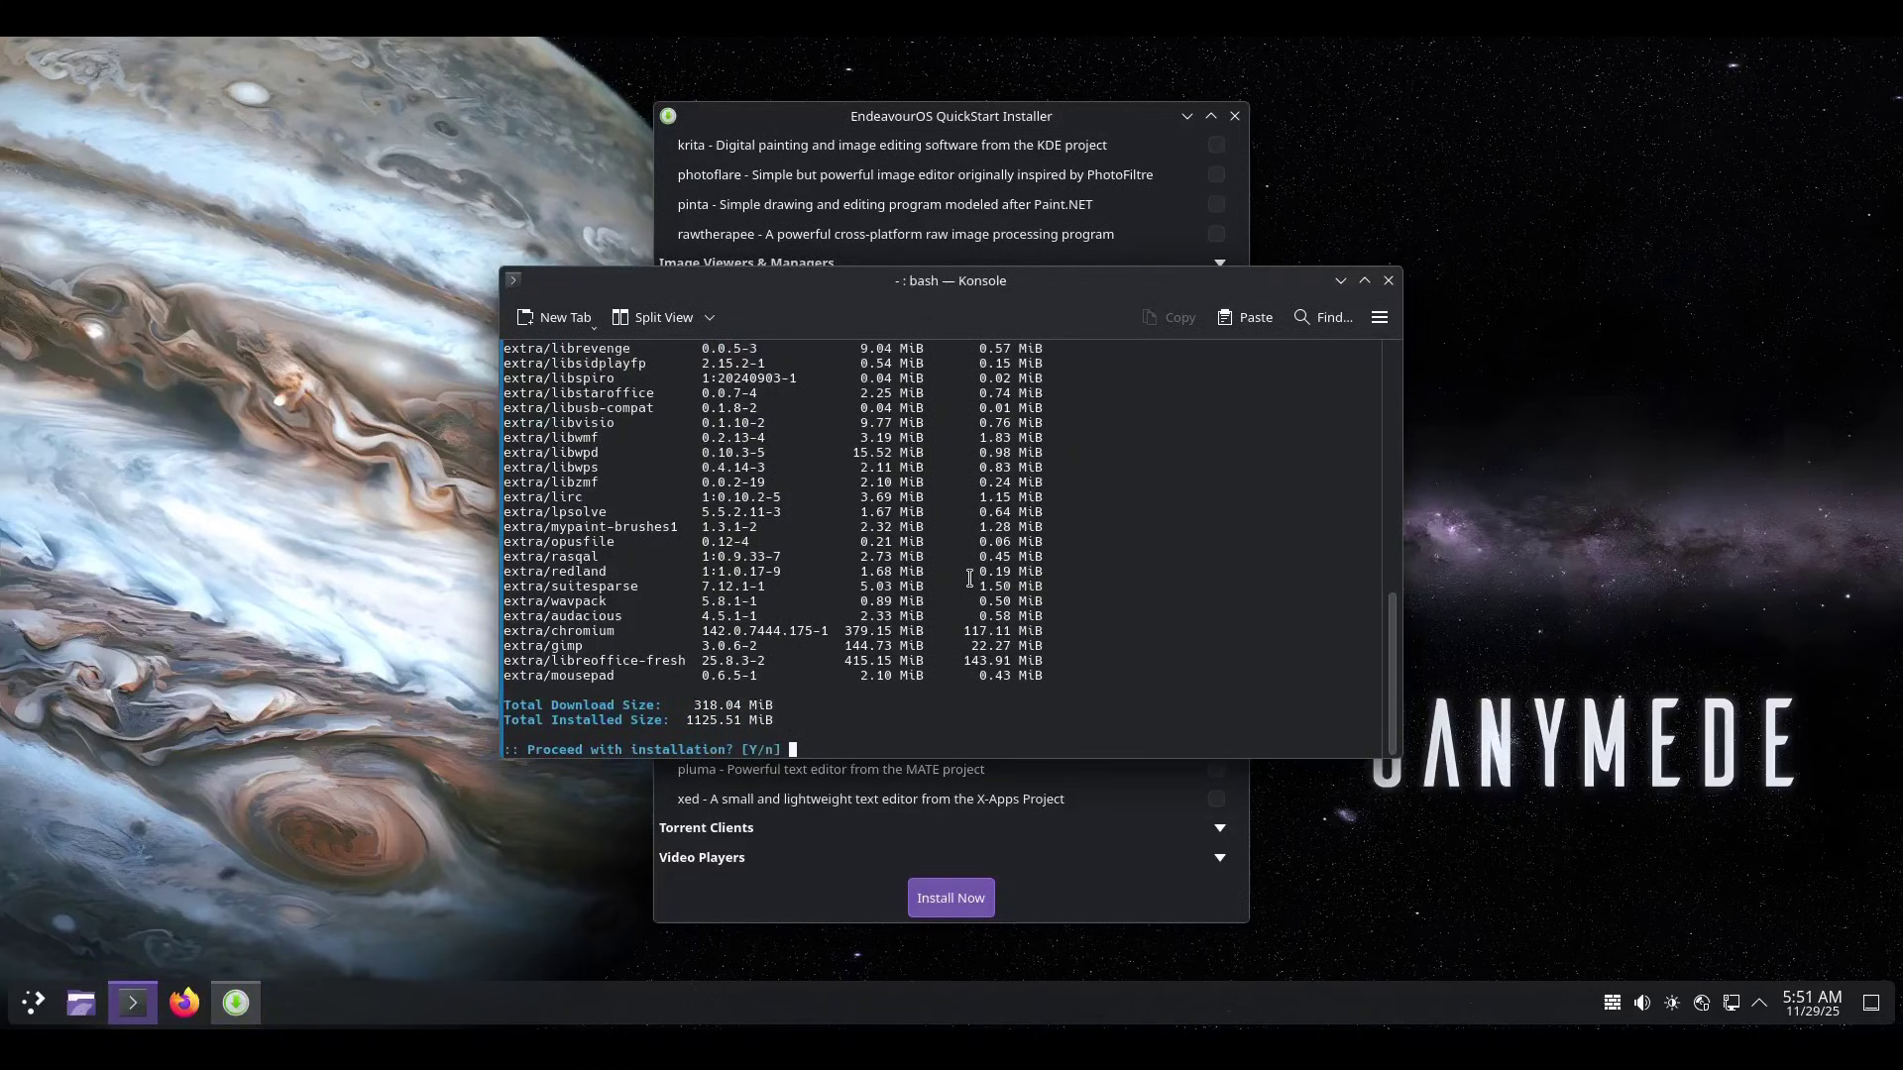
text(y)
key(Return)
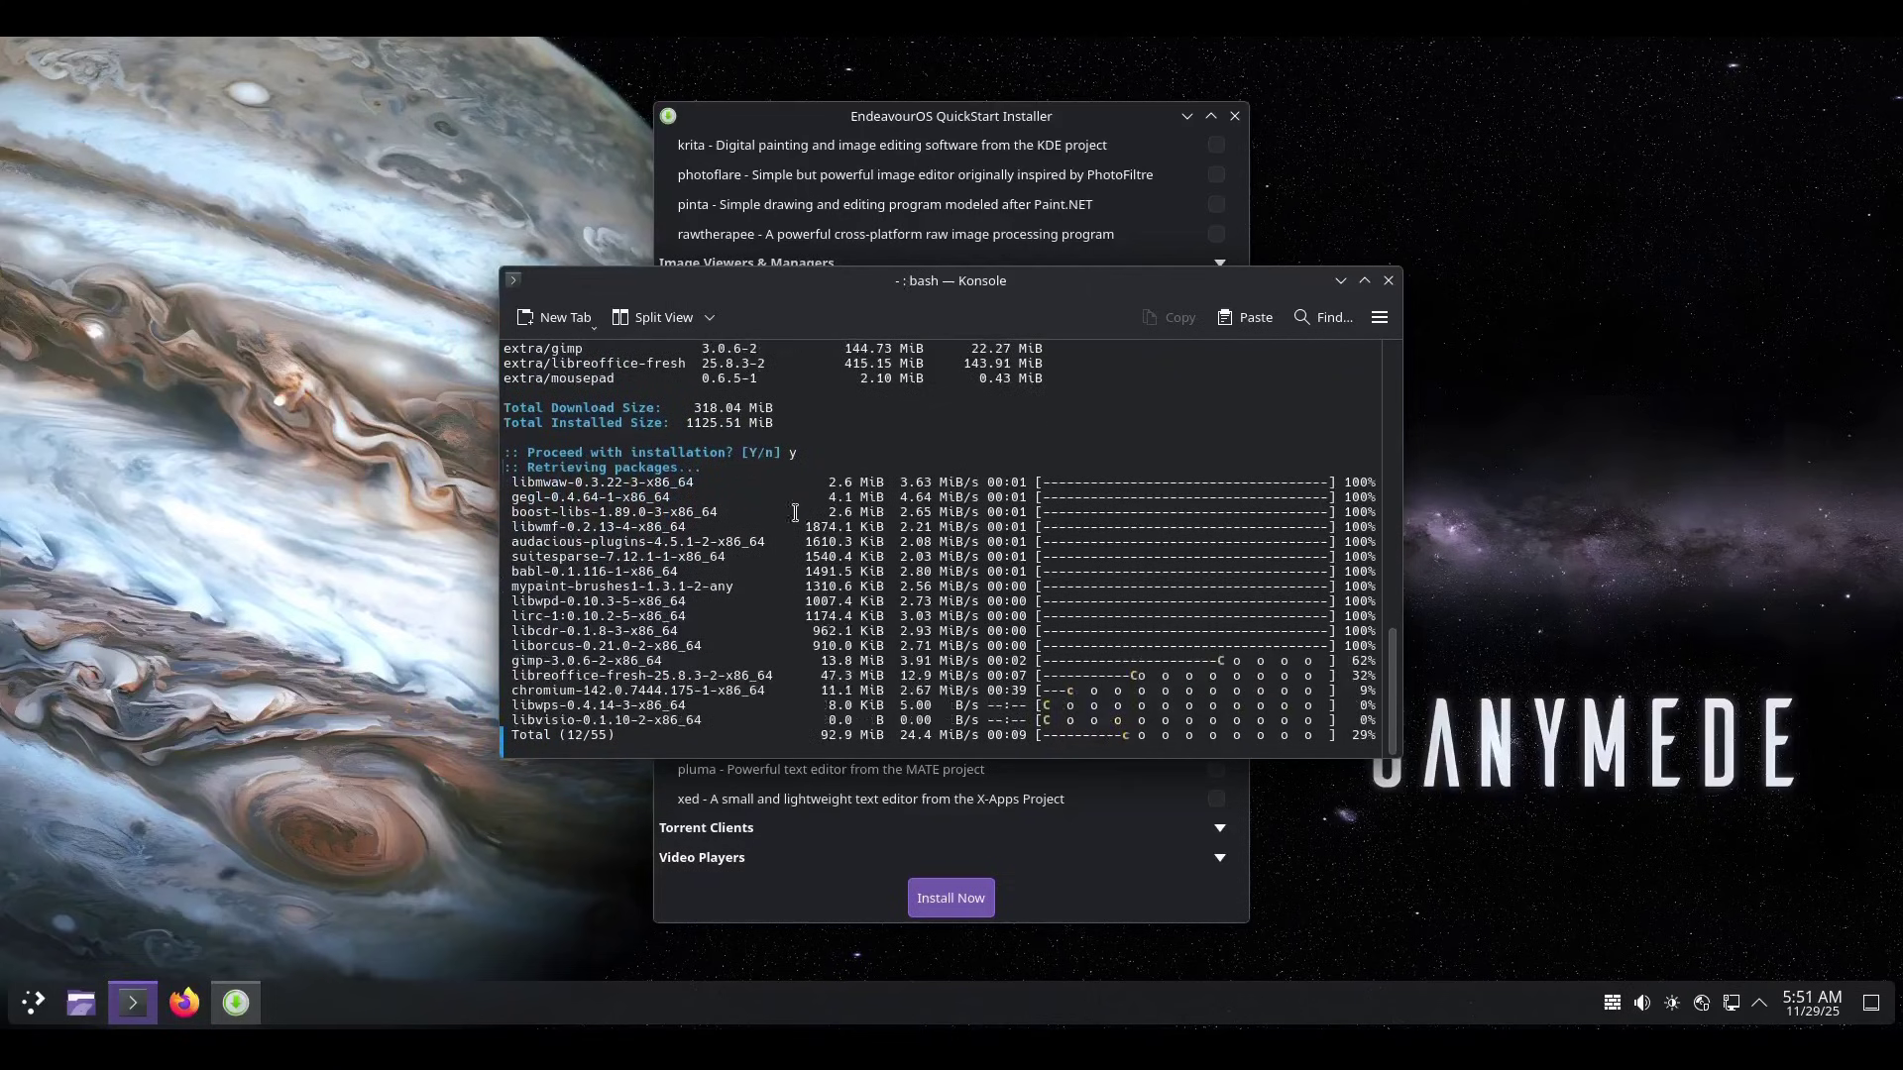
Look through the Utilities, Office and System categories in the application launcher and launch Info Center
click(35, 1011)
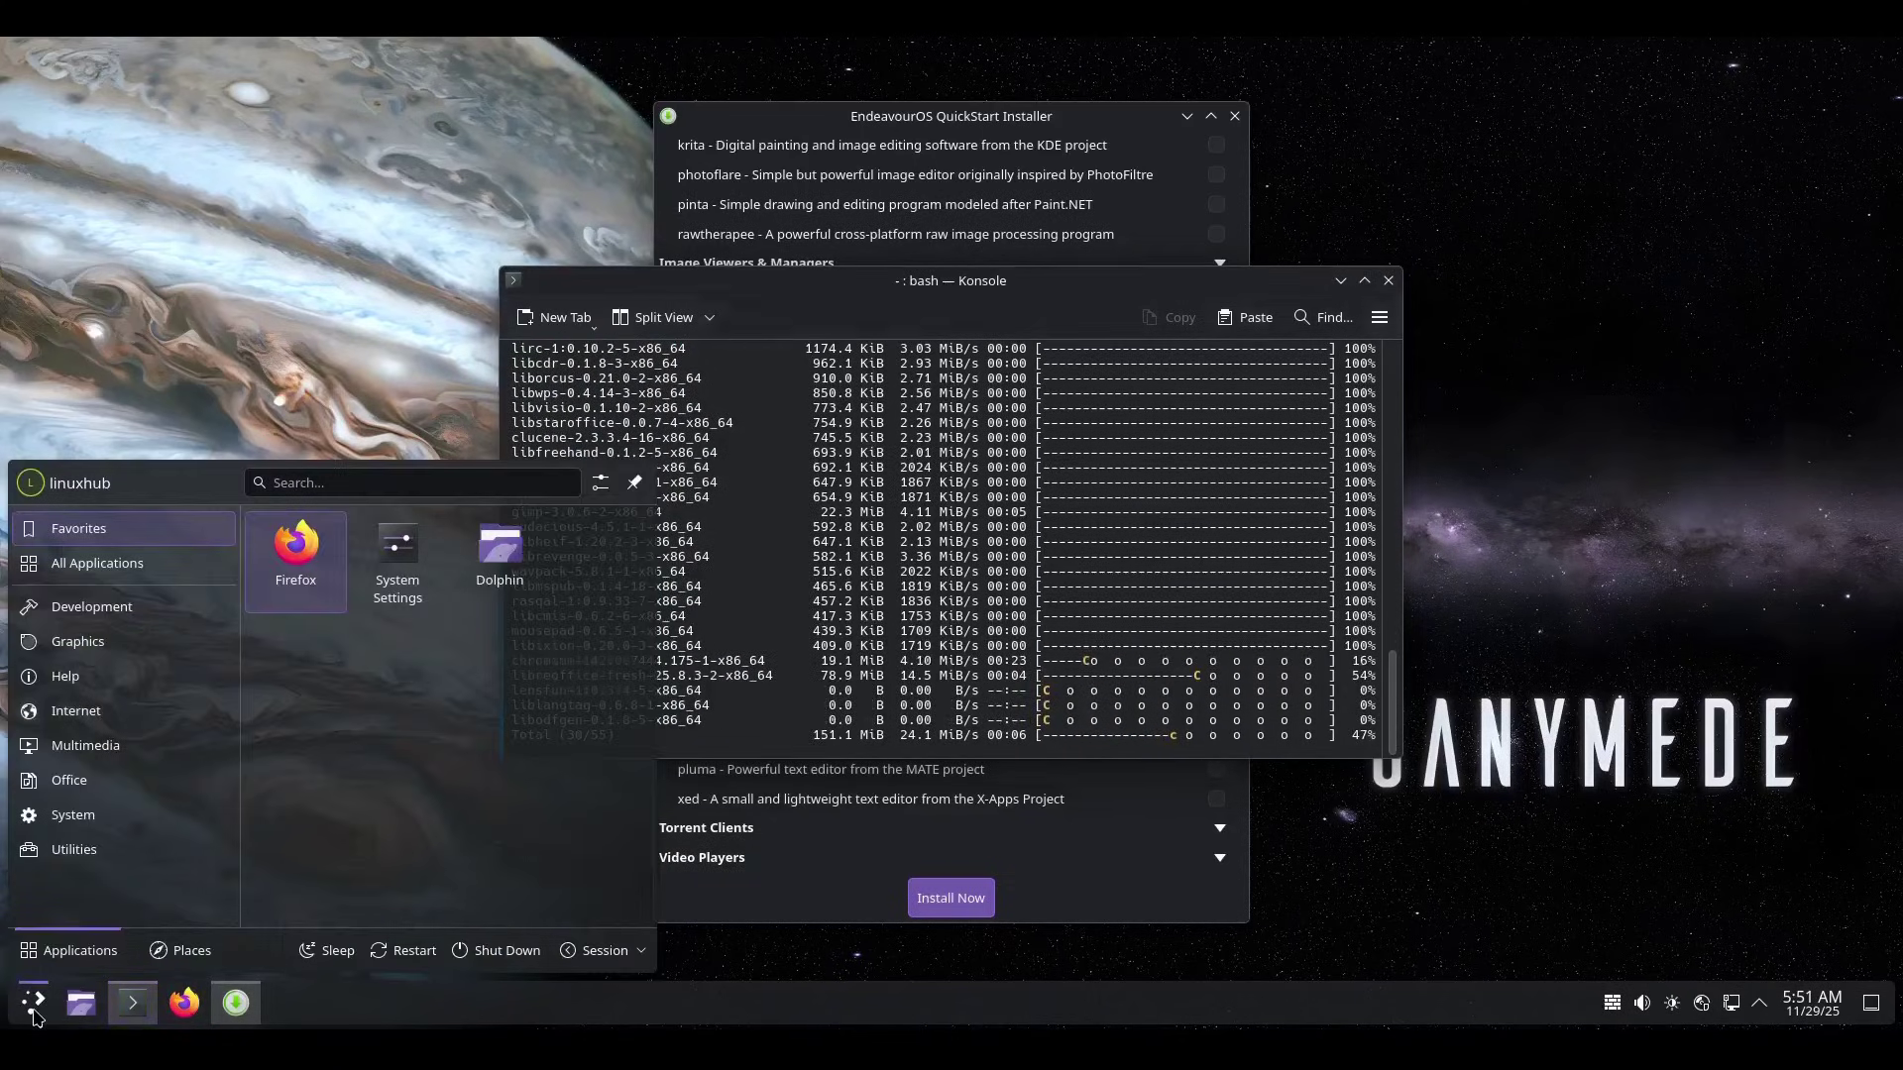
click(99, 860)
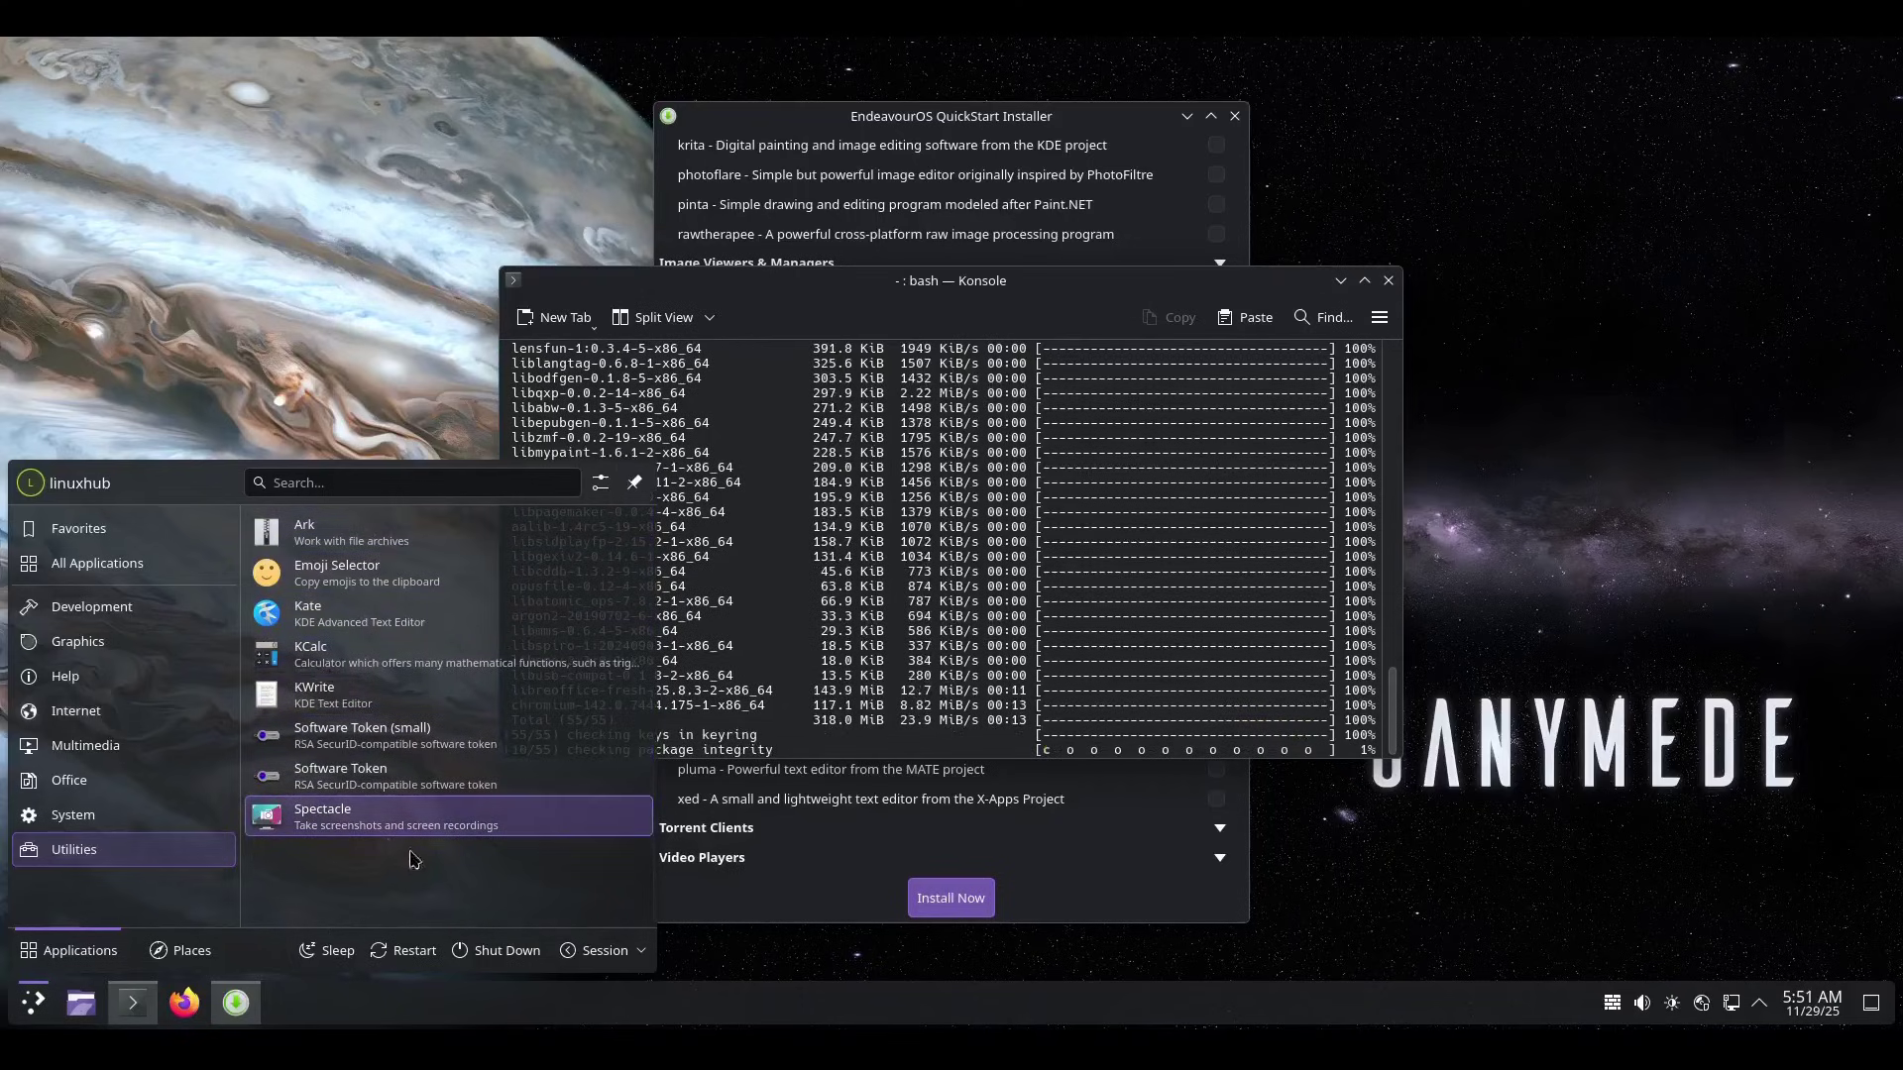
mouse_move(109, 817)
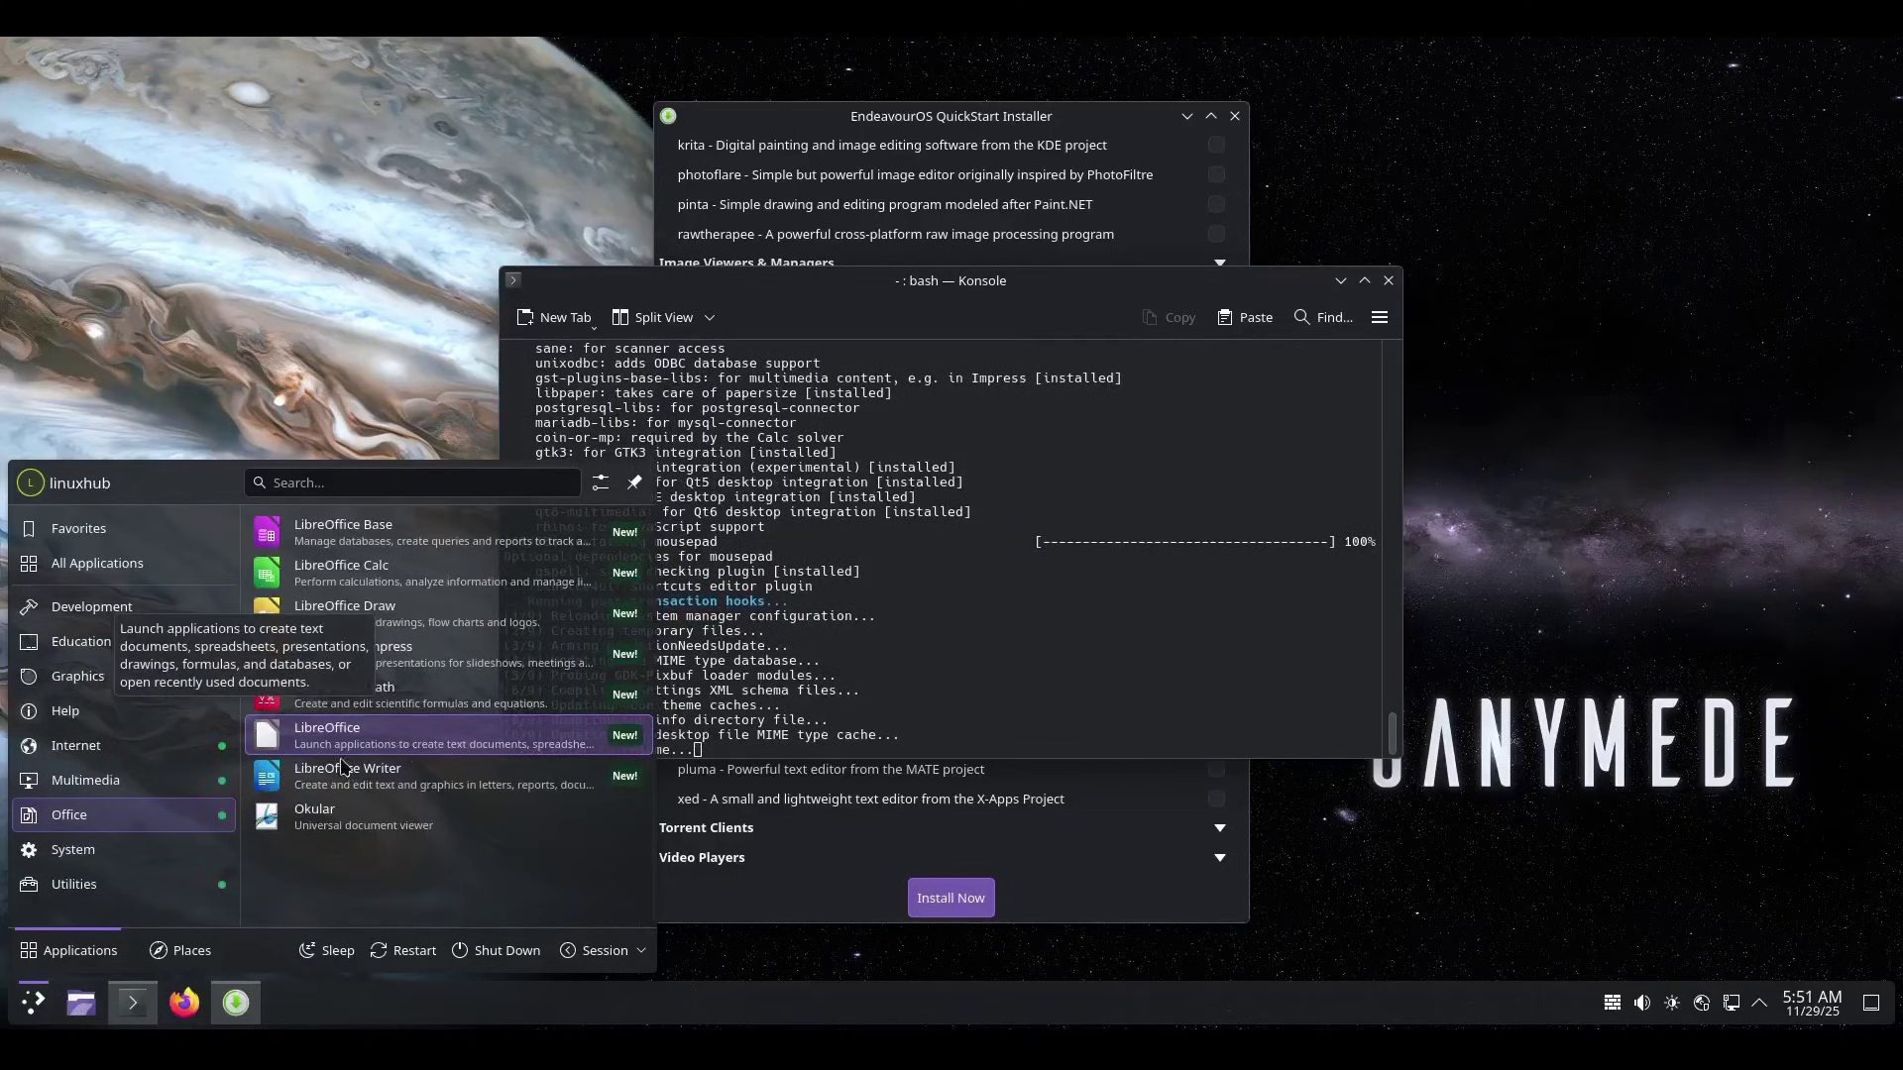
mouse_move(180, 855)
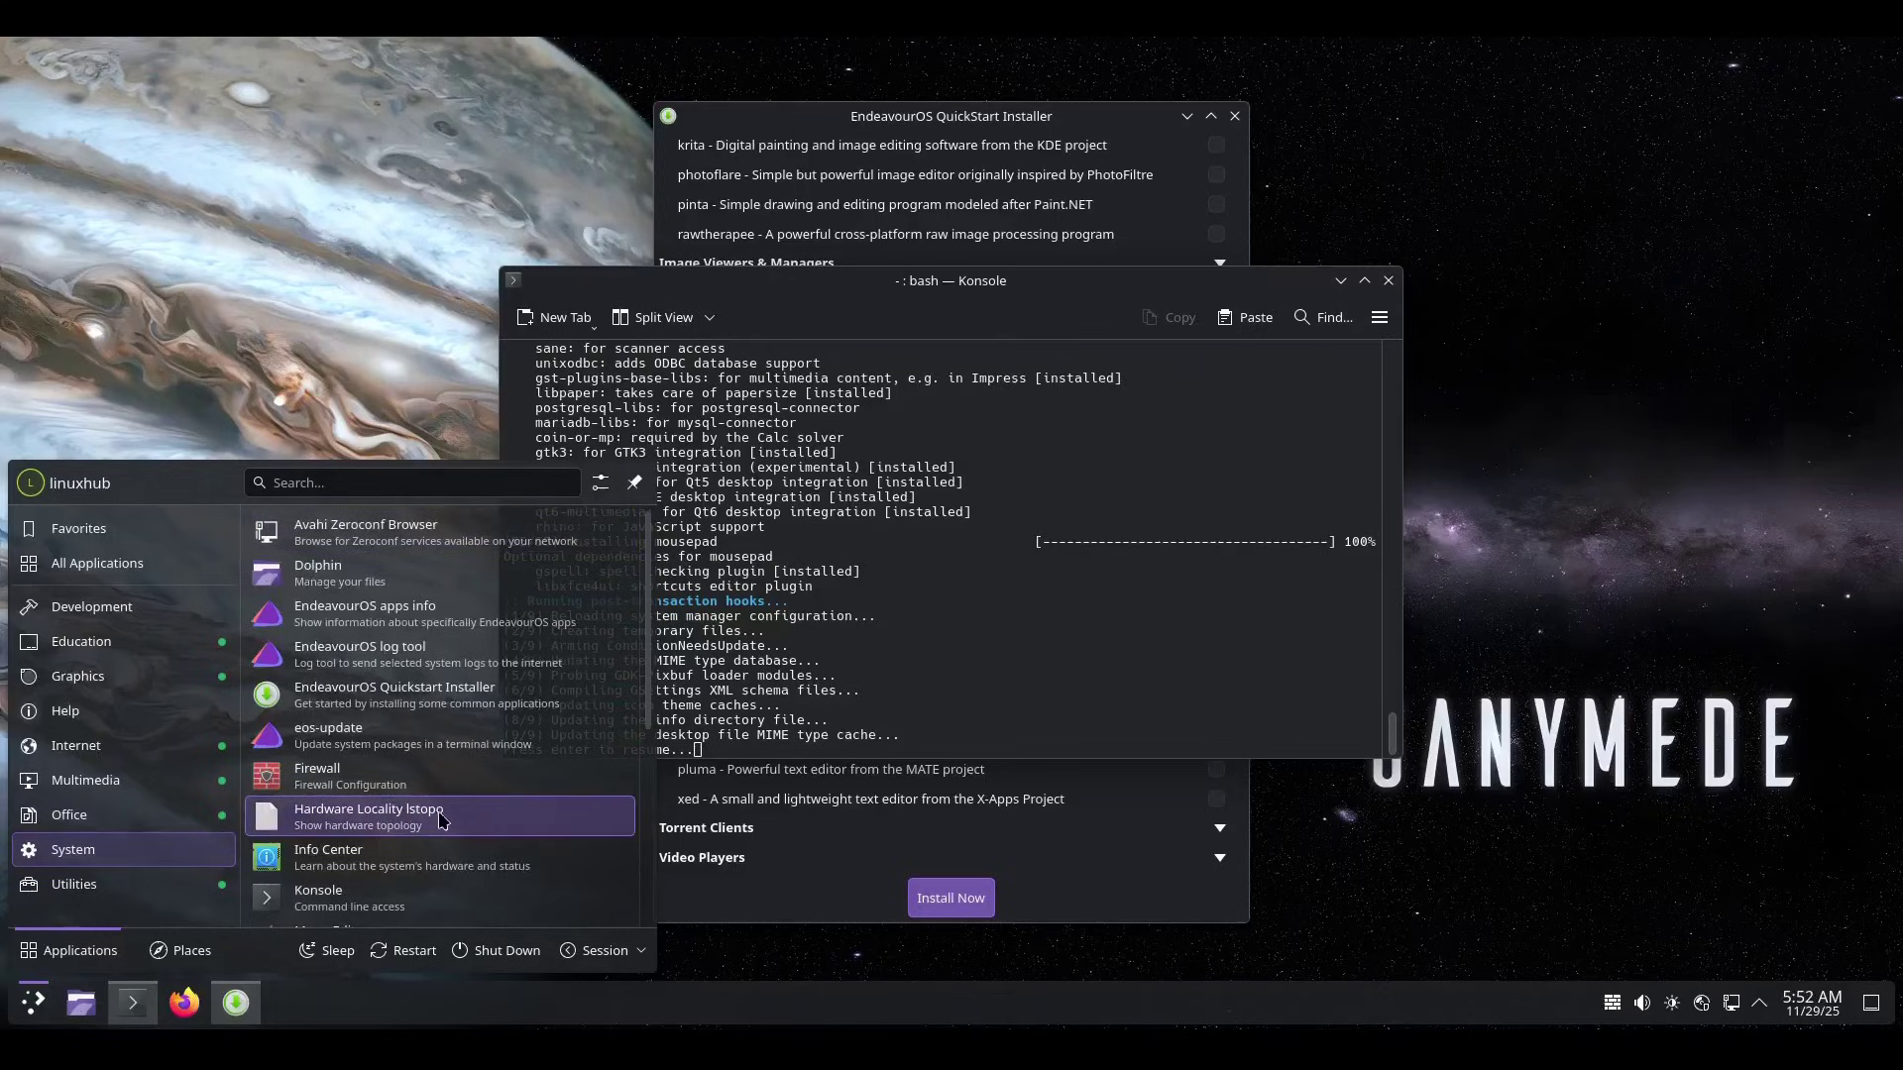
scroll(444, 823, down, 3)
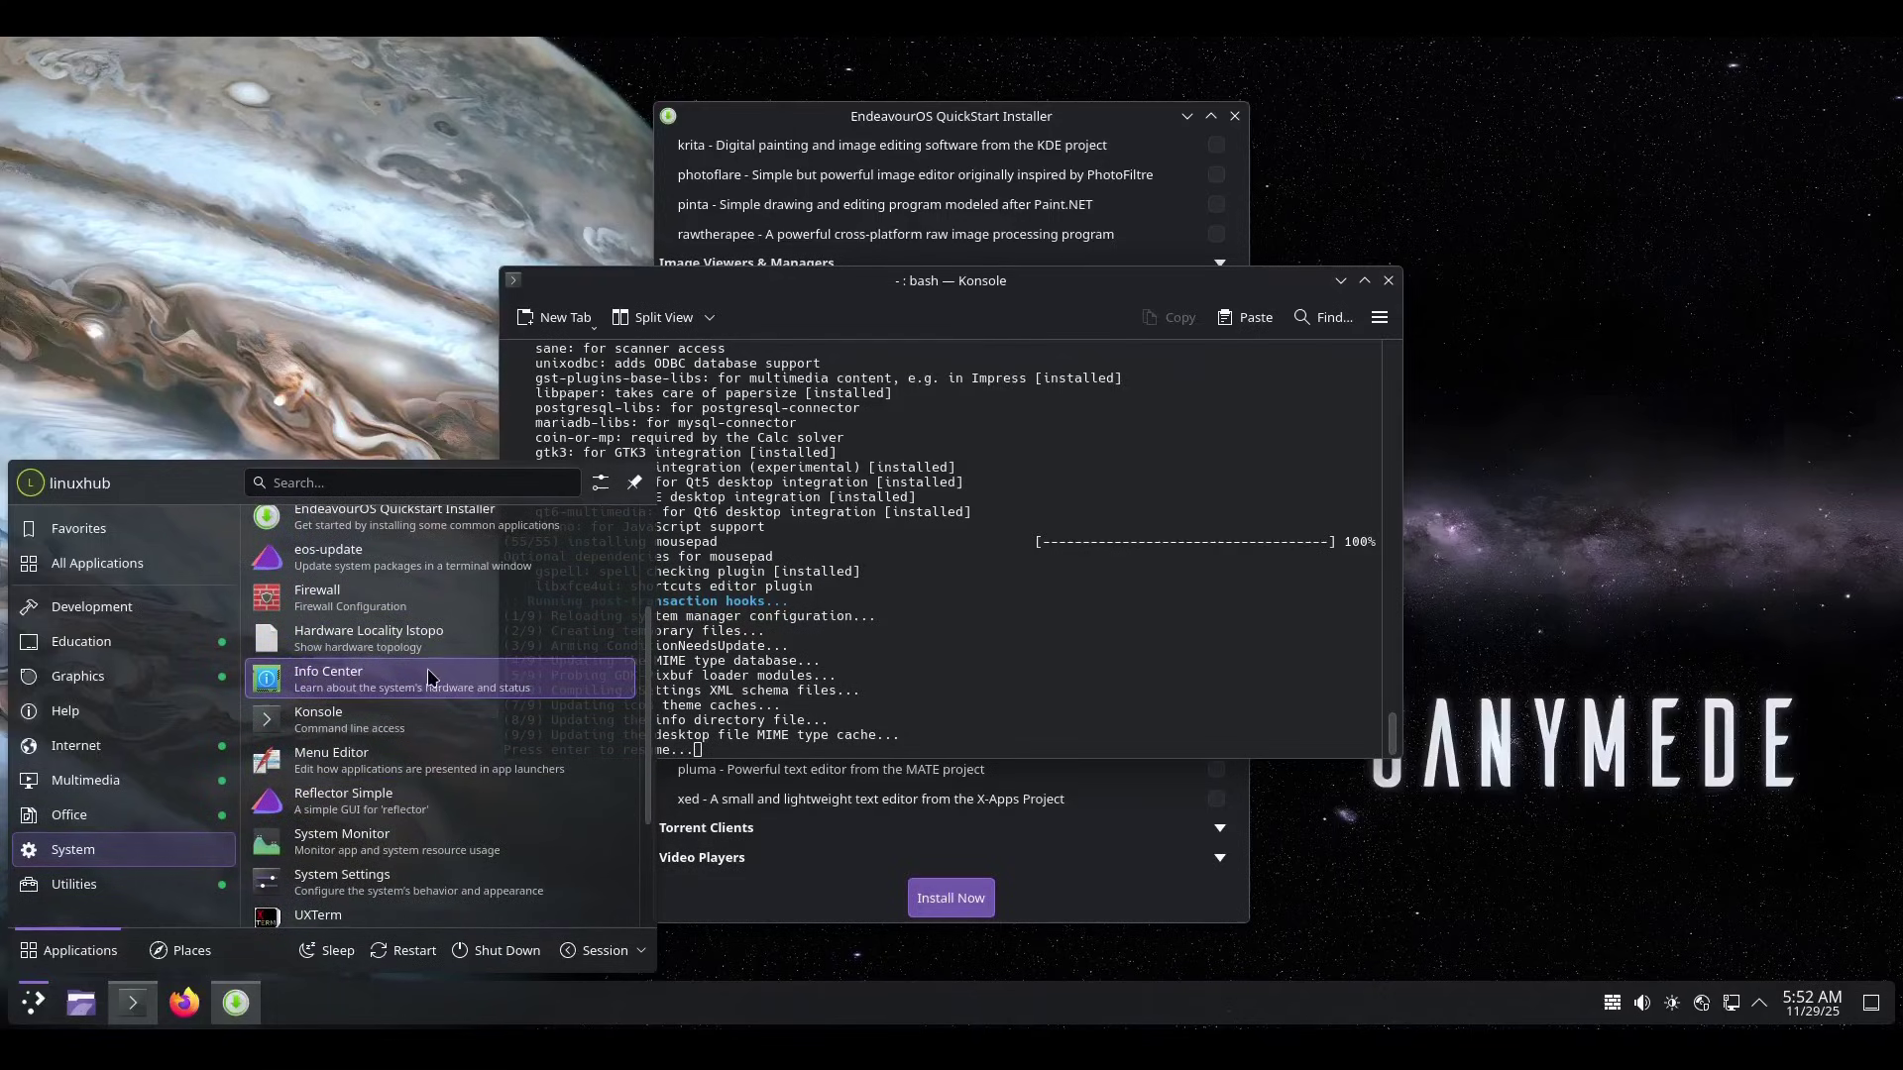
click(428, 676)
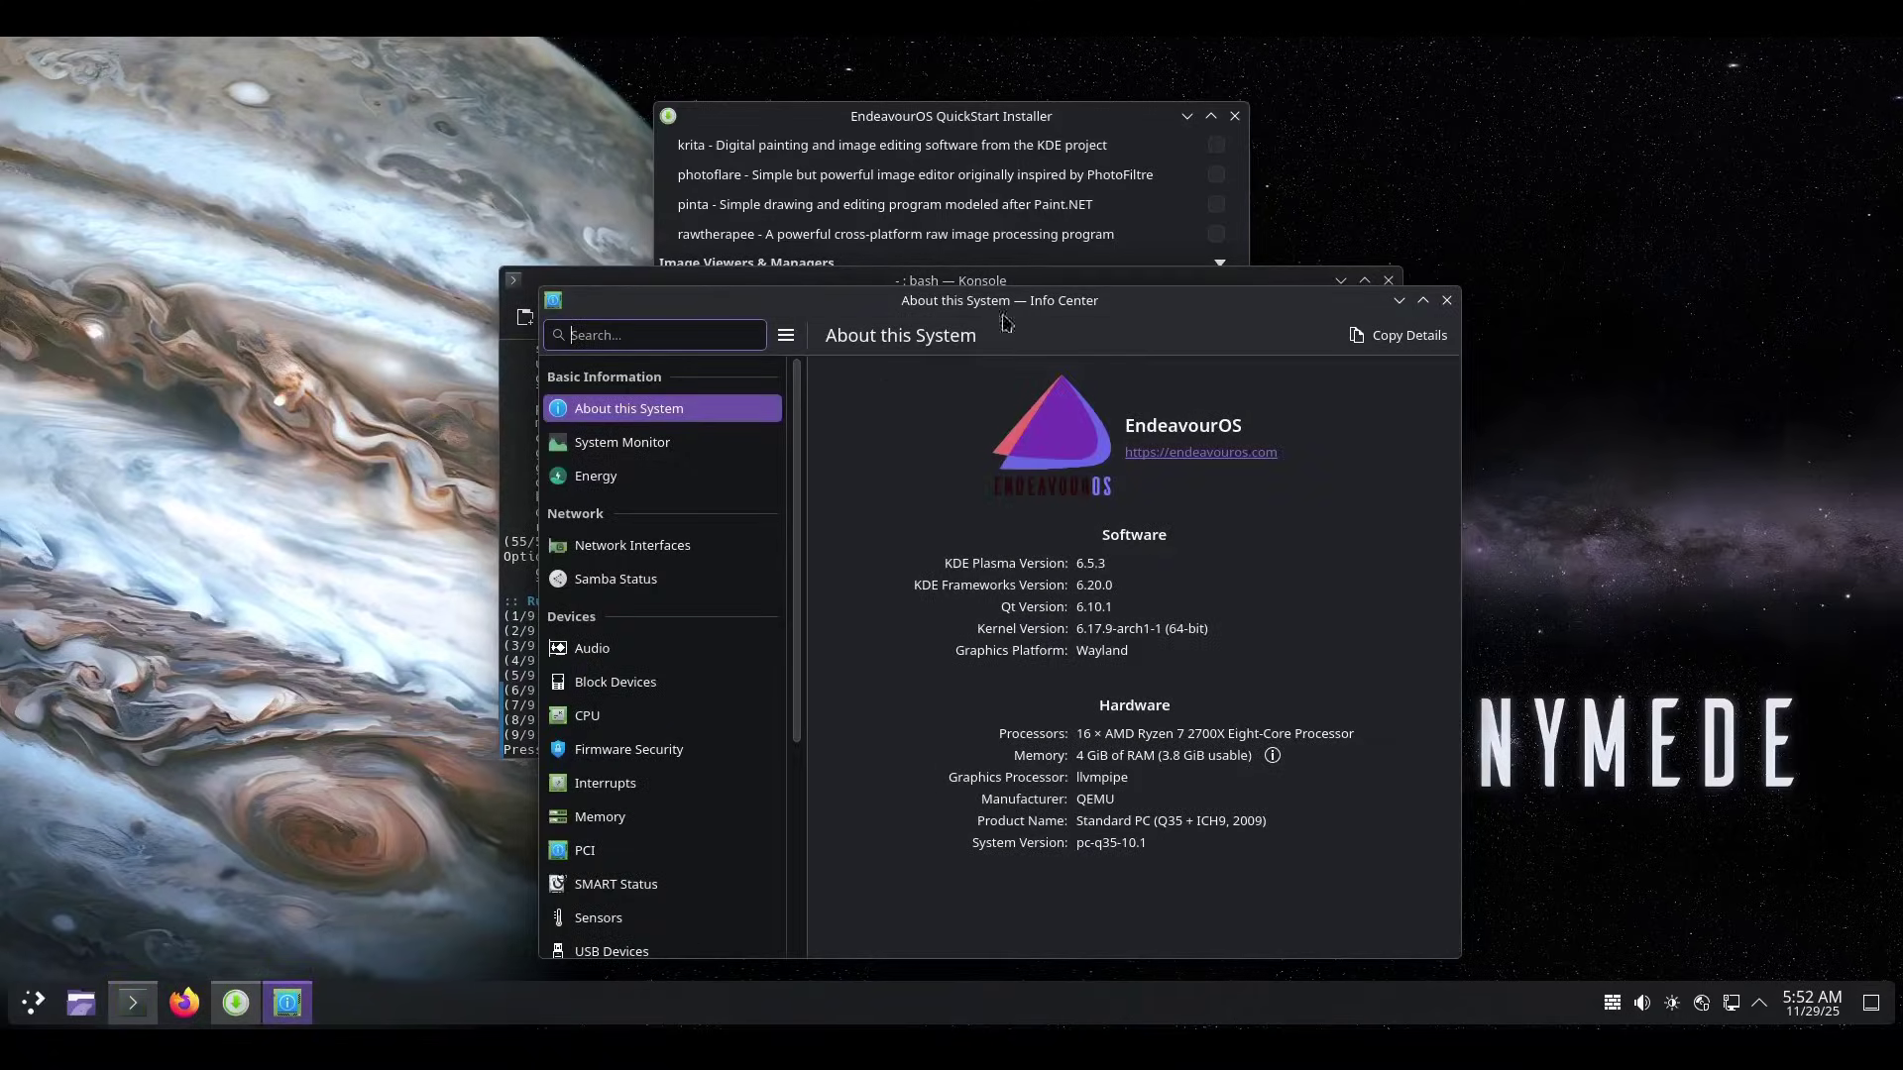
Maximize Info Center and review the software and hardware details on the About this System page
double_click(1141, 319)
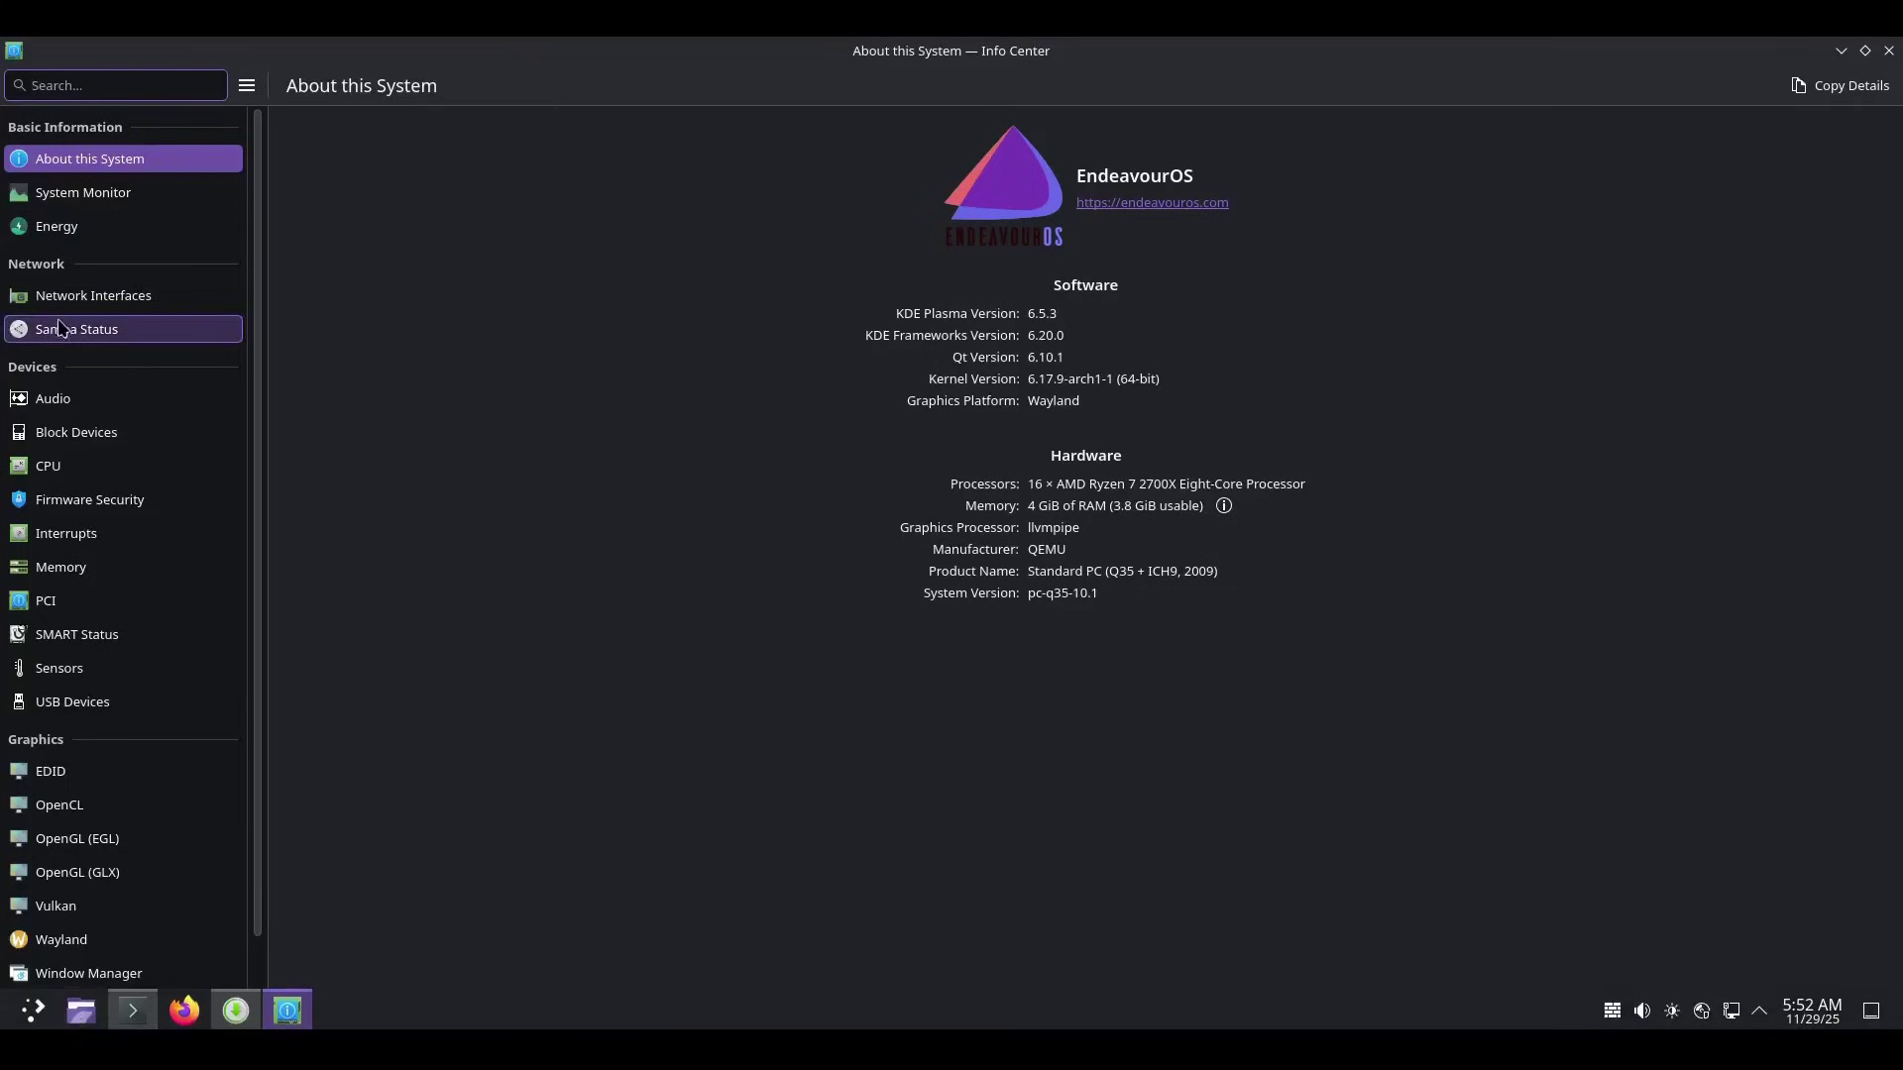
scroll(93, 416, down, 1)
scroll(93, 416, up, 1)
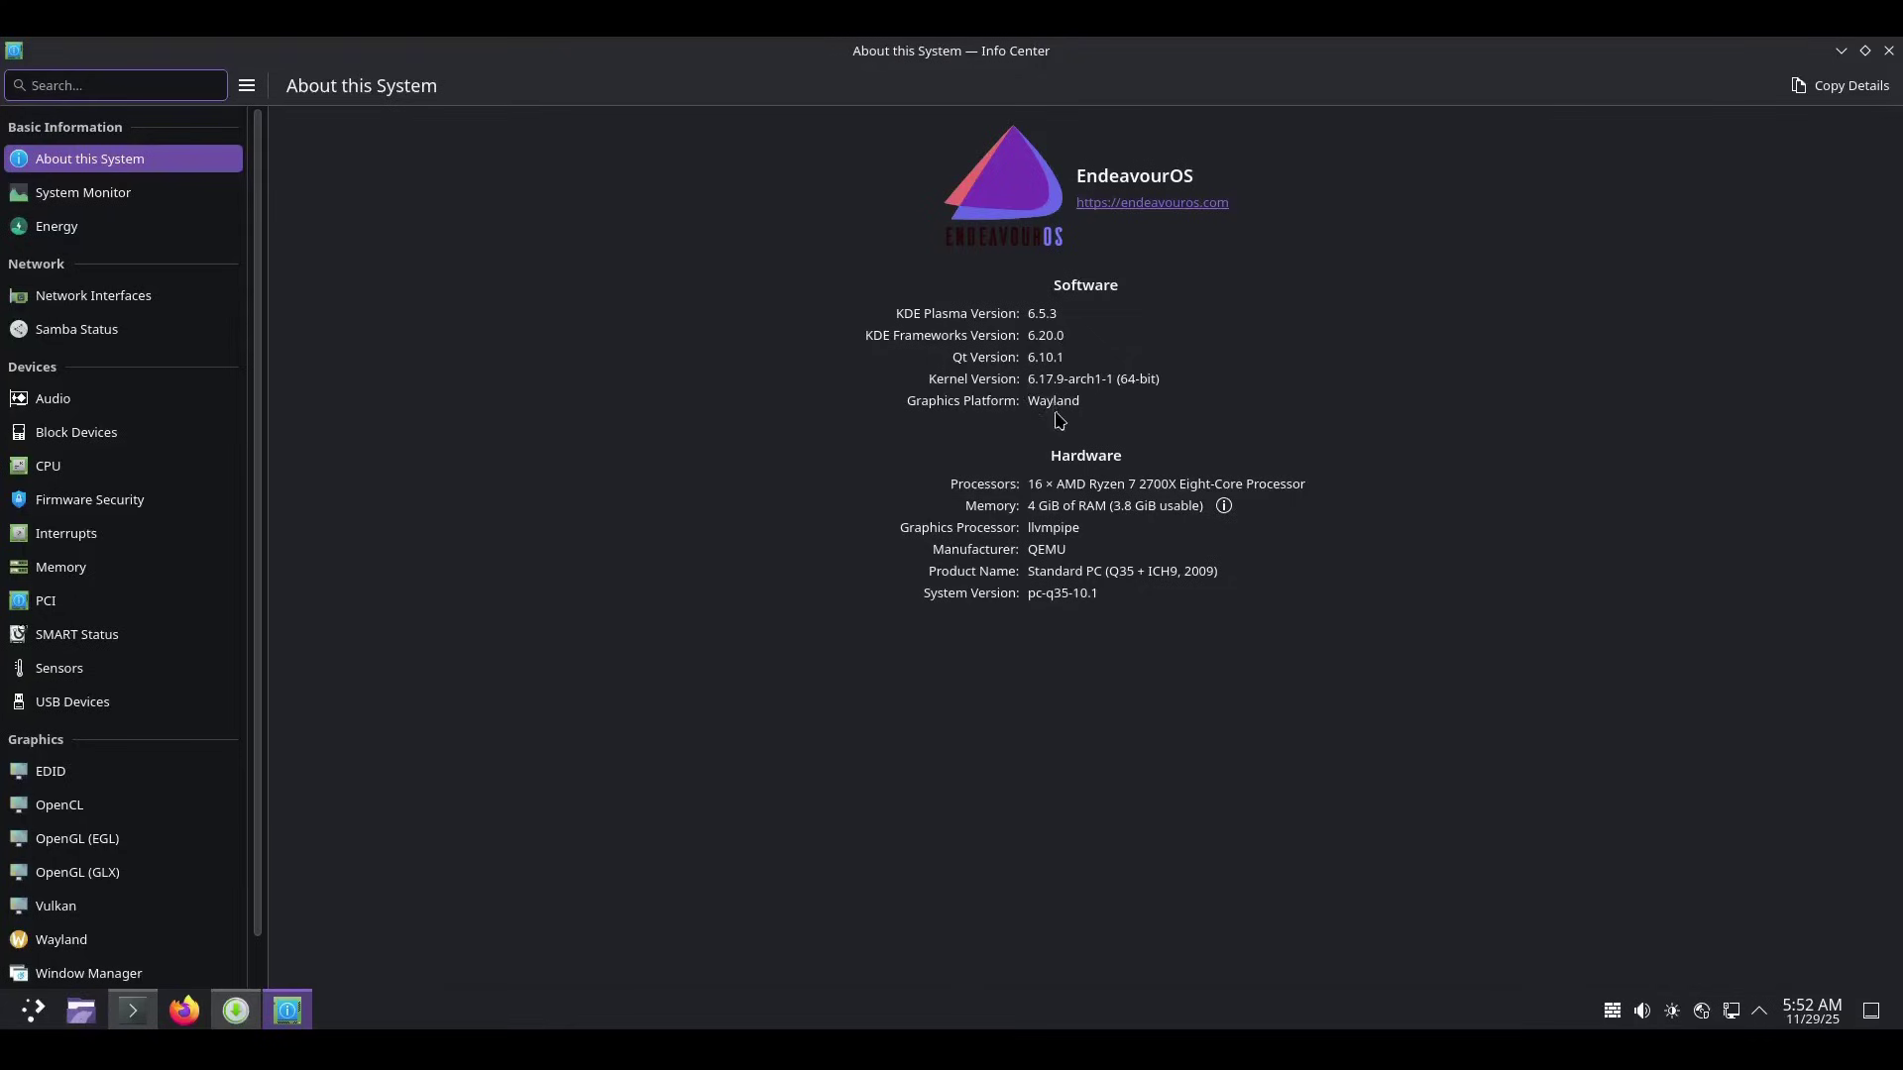
click(1085, 611)
View the System Monitor overview from Info Center, closing both windows when done
click(82, 196)
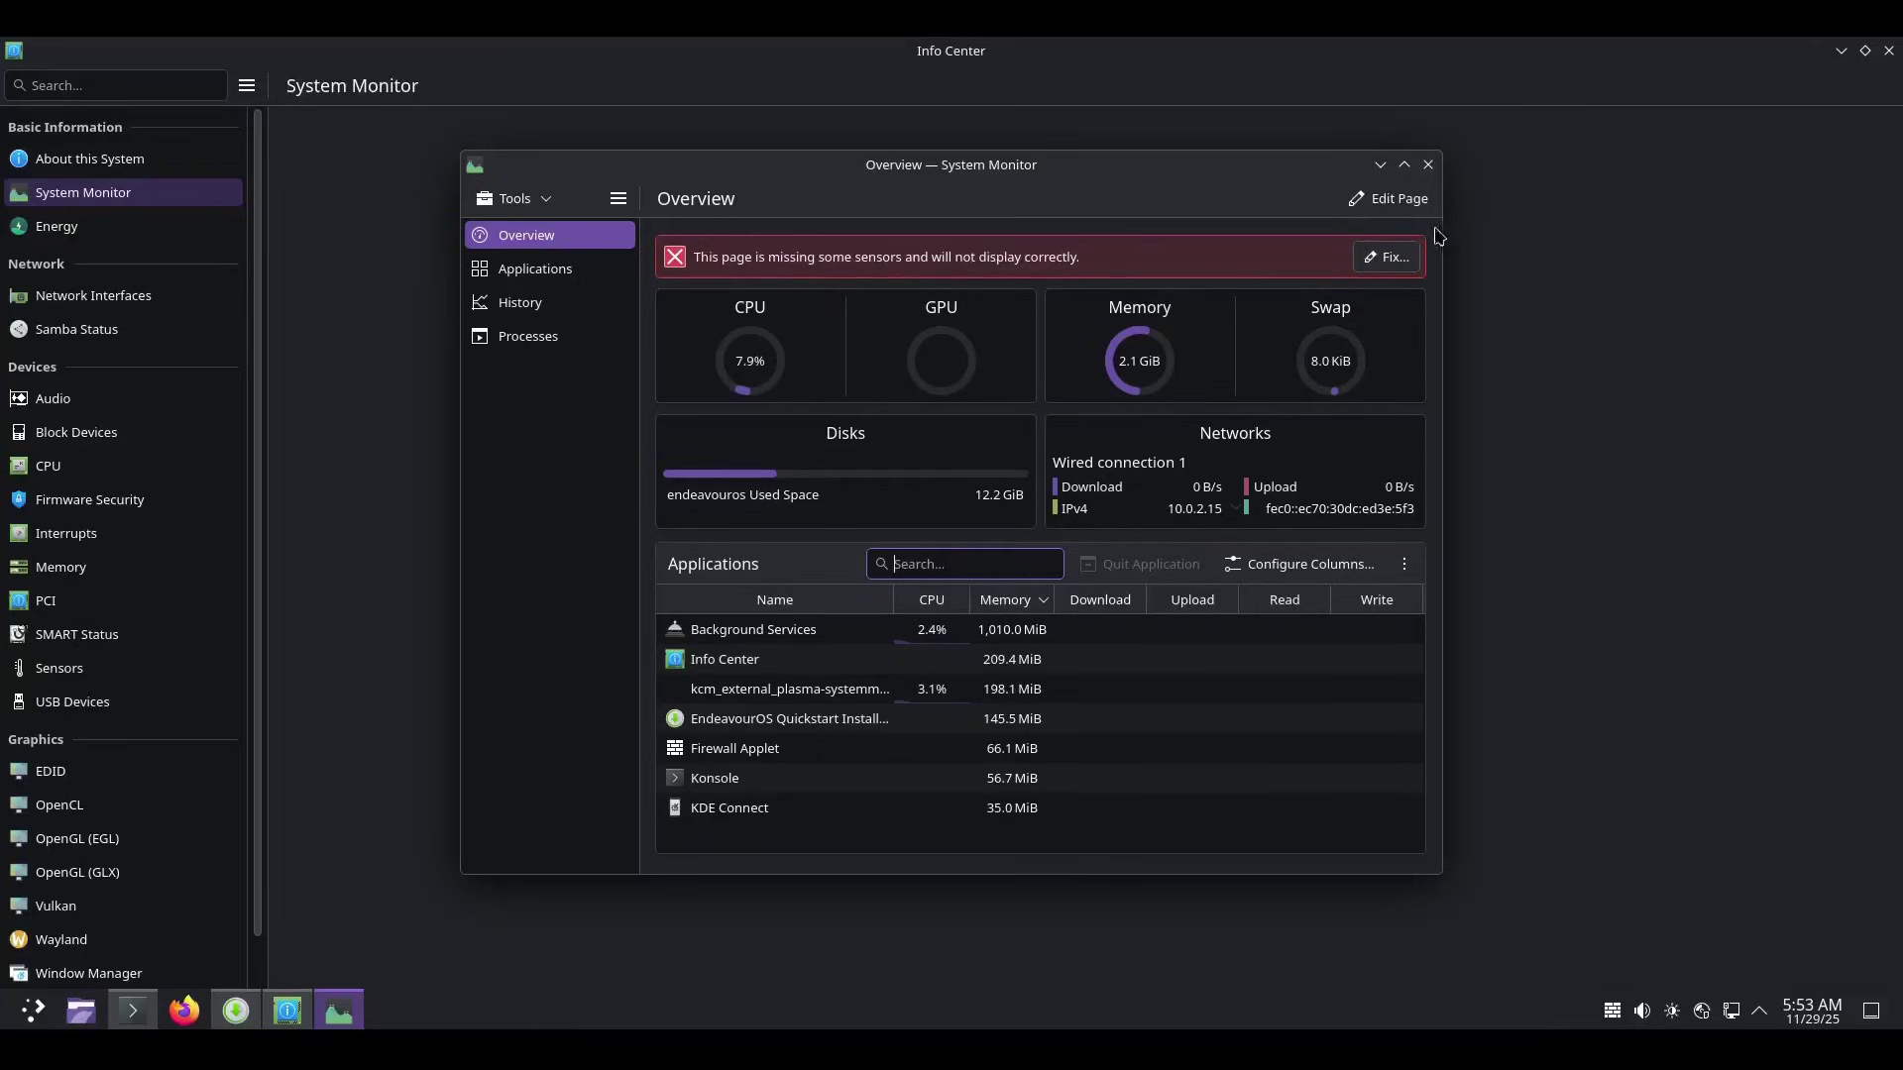
click(1427, 166)
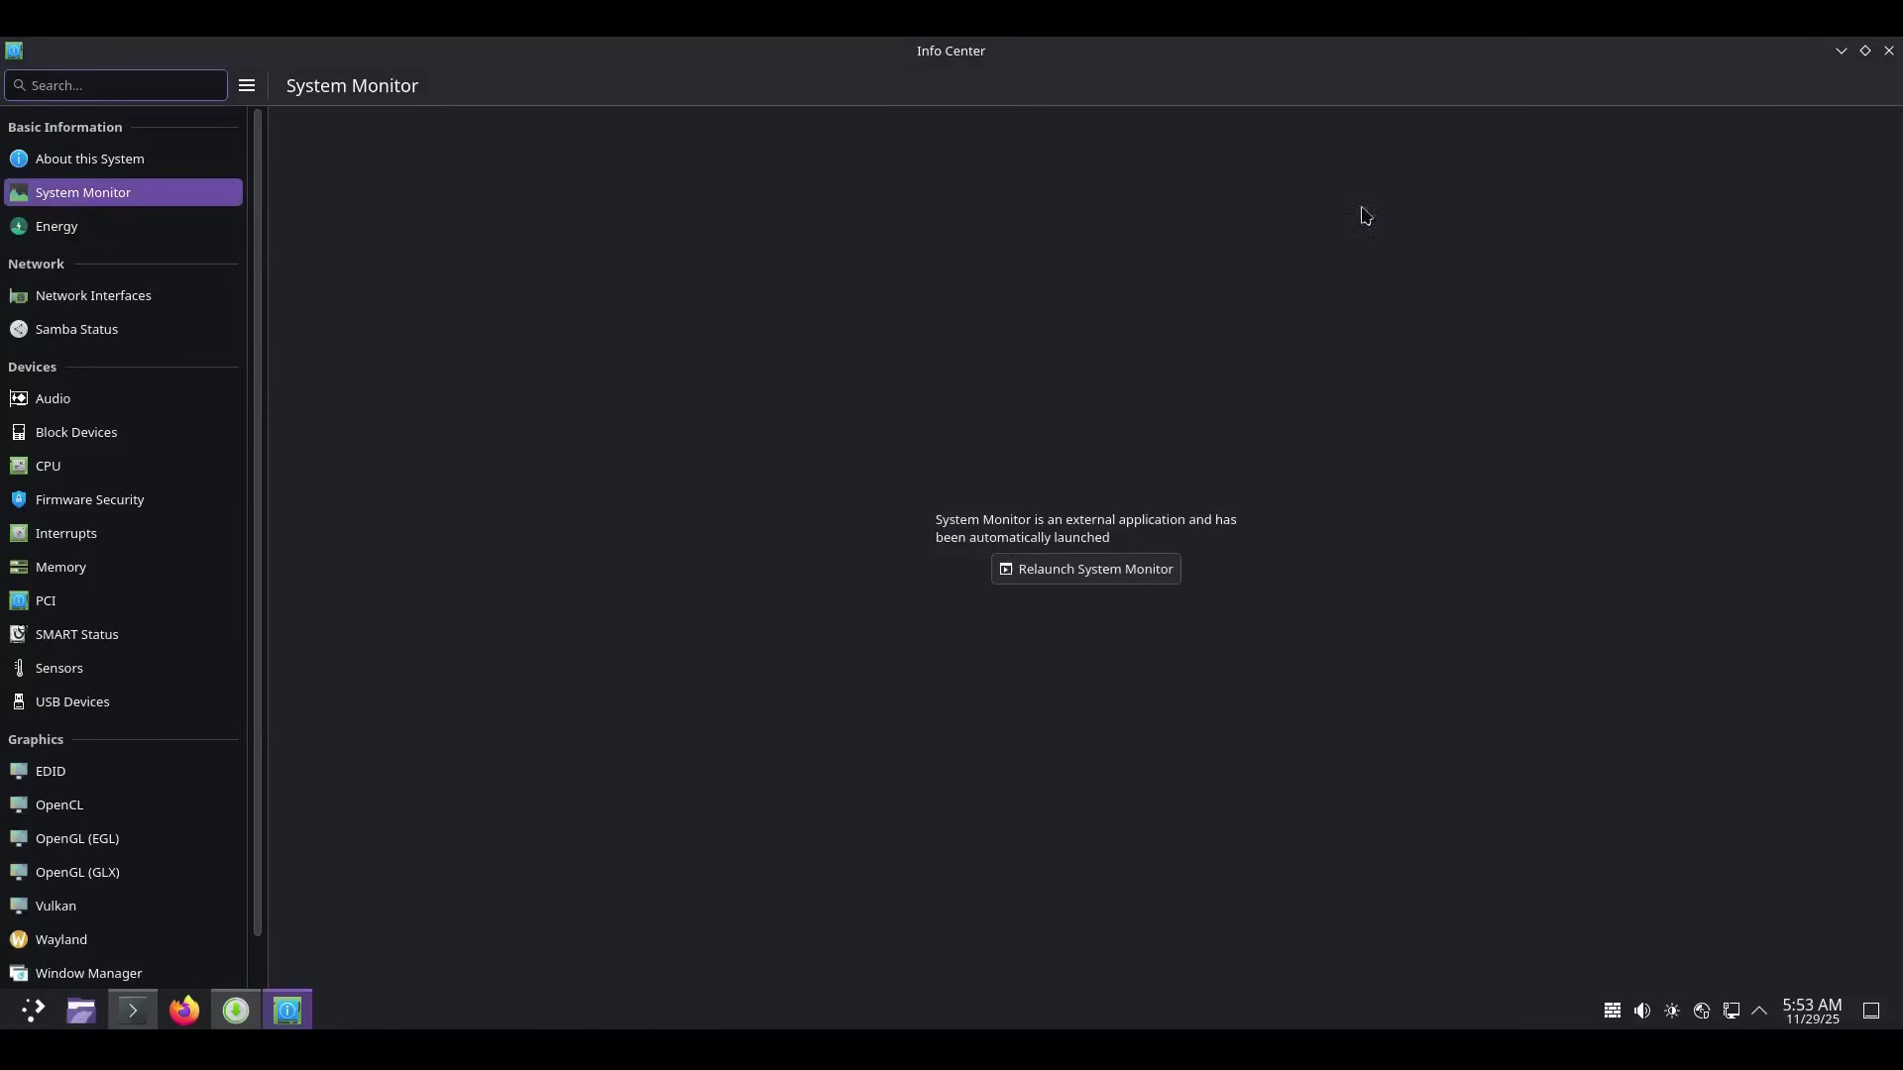
click(1888, 50)
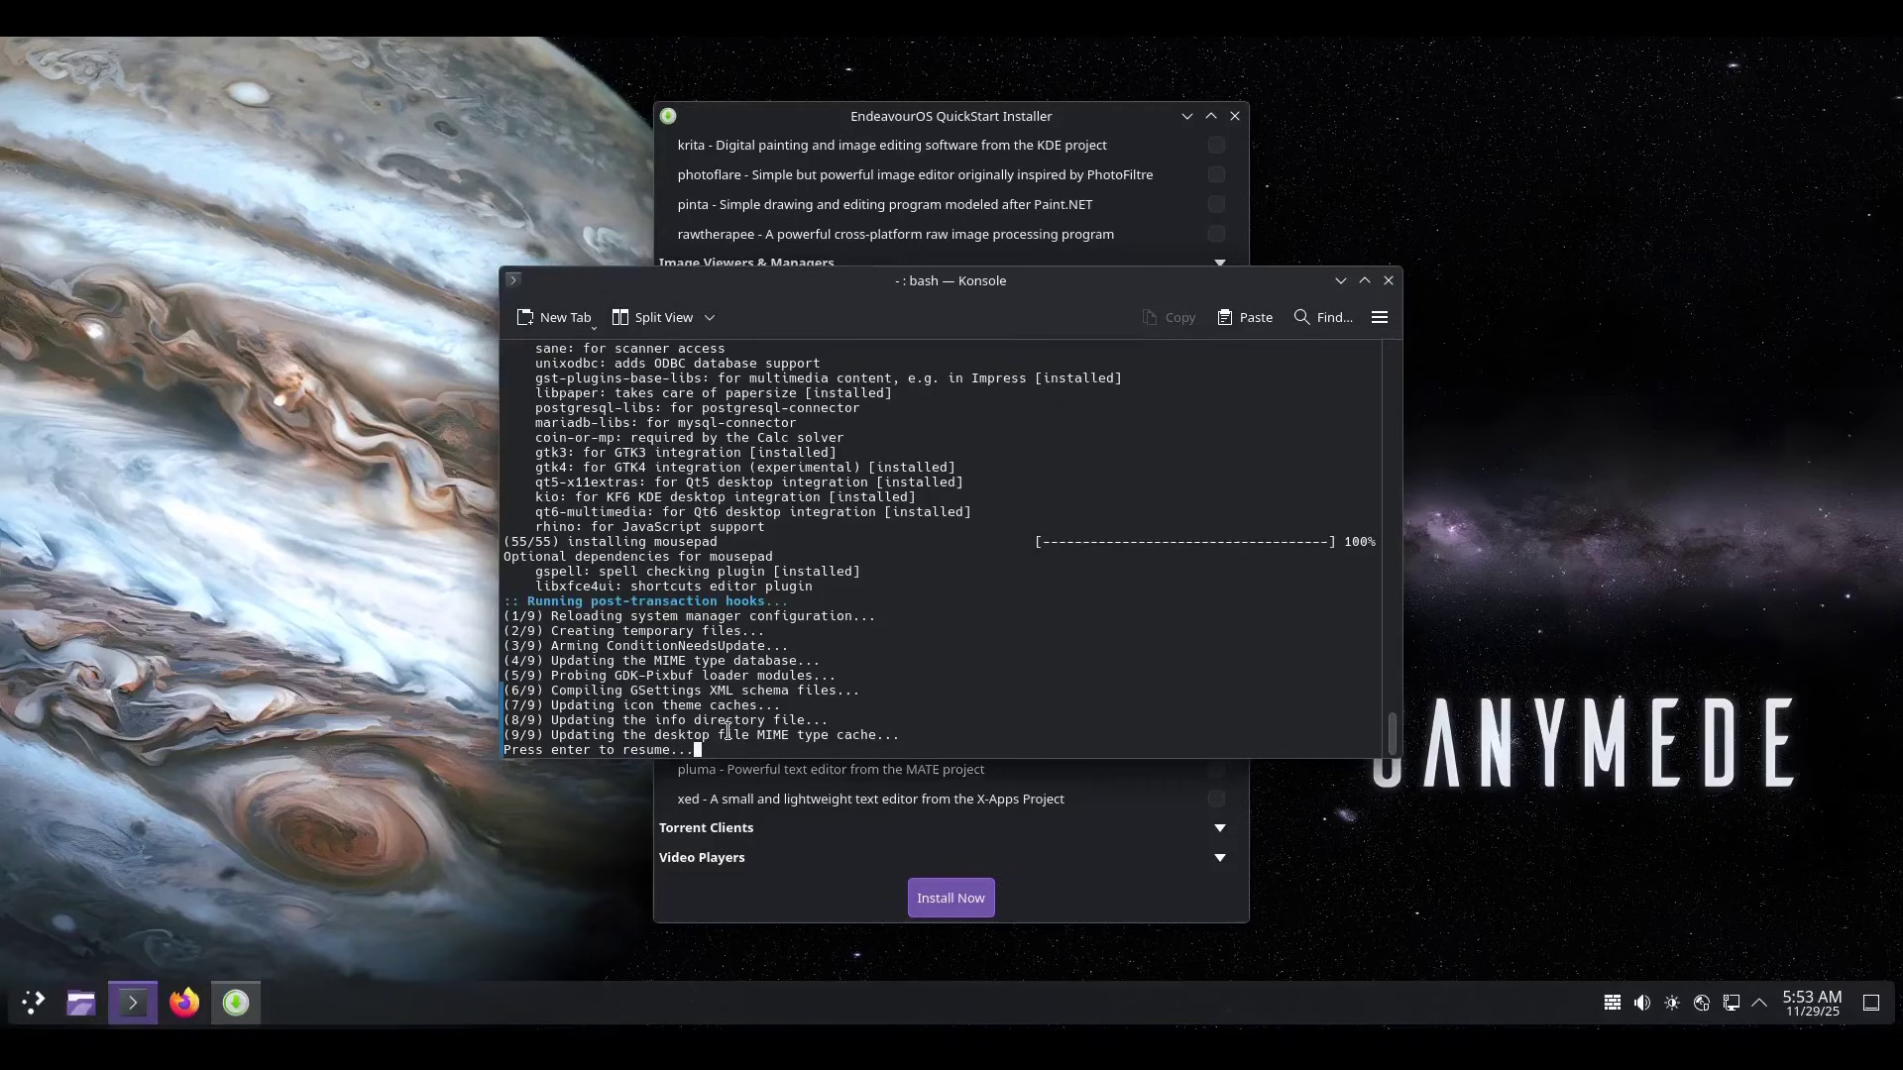
Dismiss the completed package installation in the terminal and close the QuickStart Installer
key(Return)
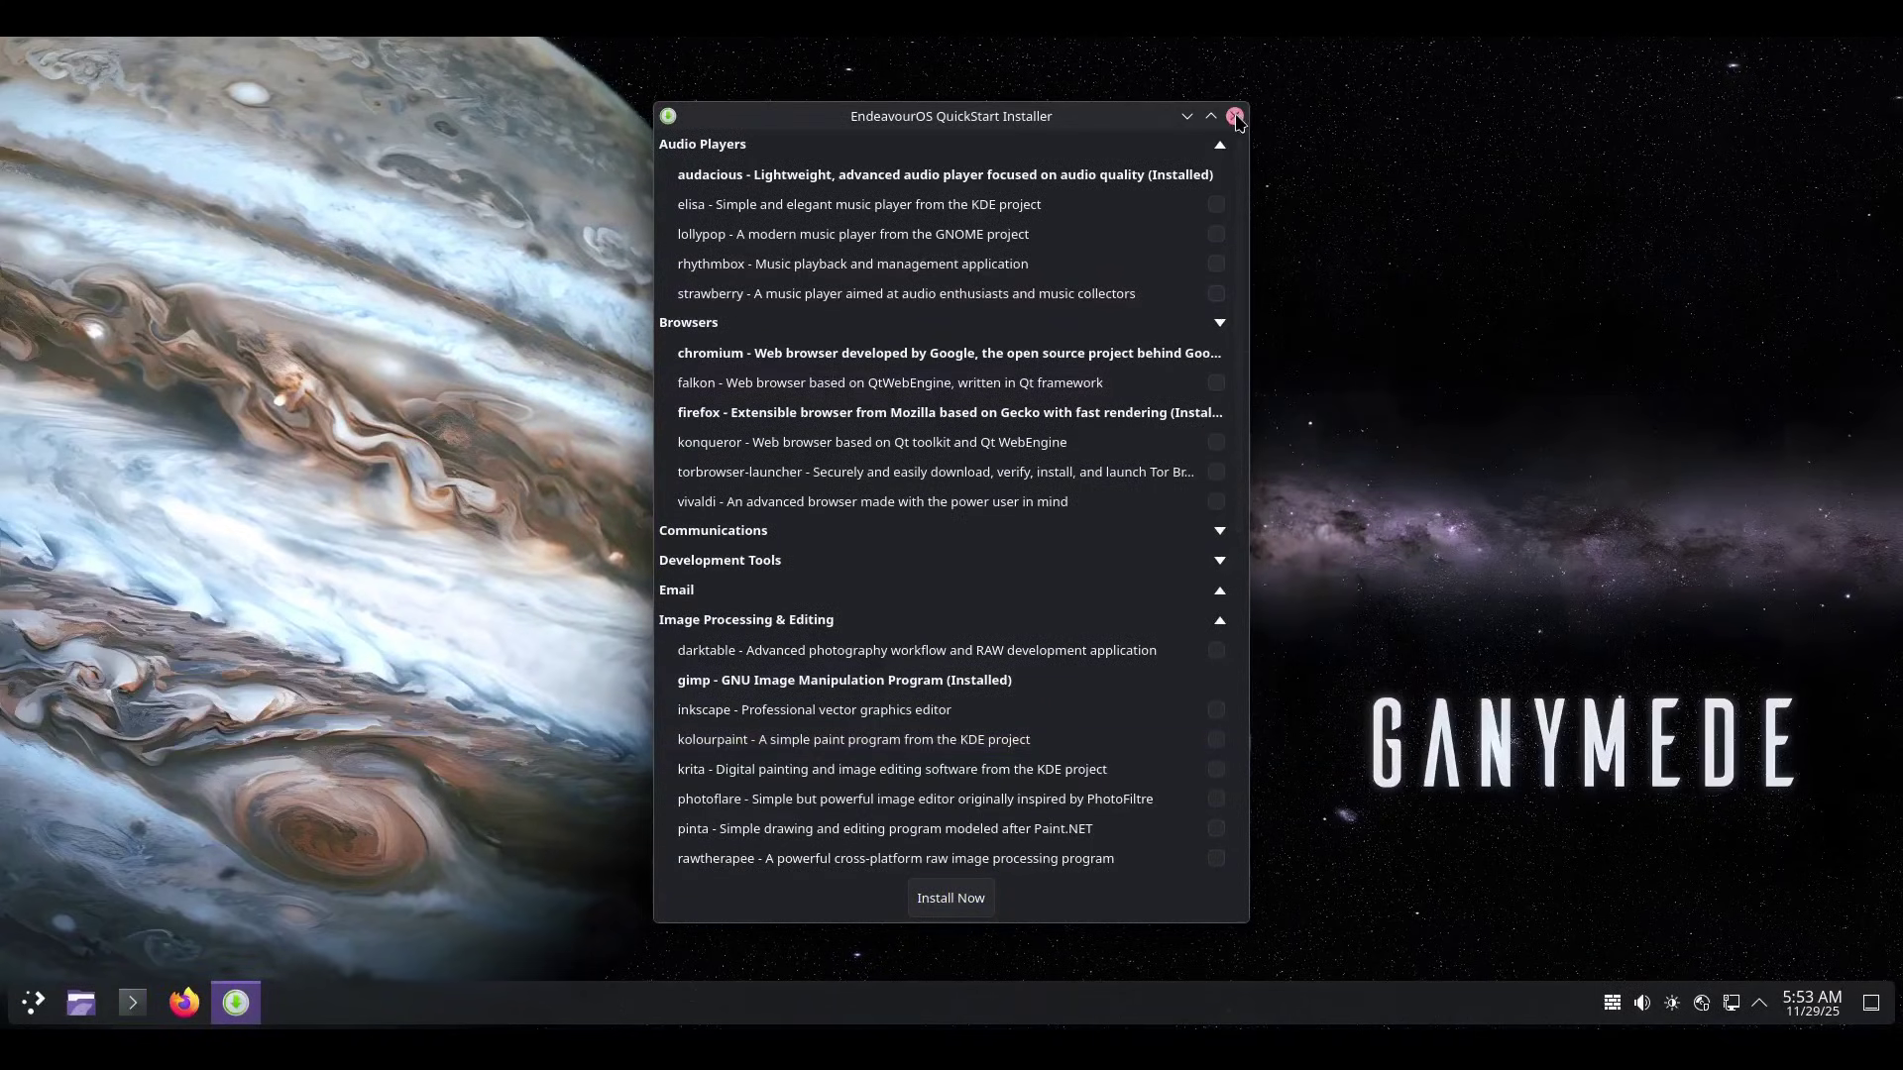
click(1234, 117)
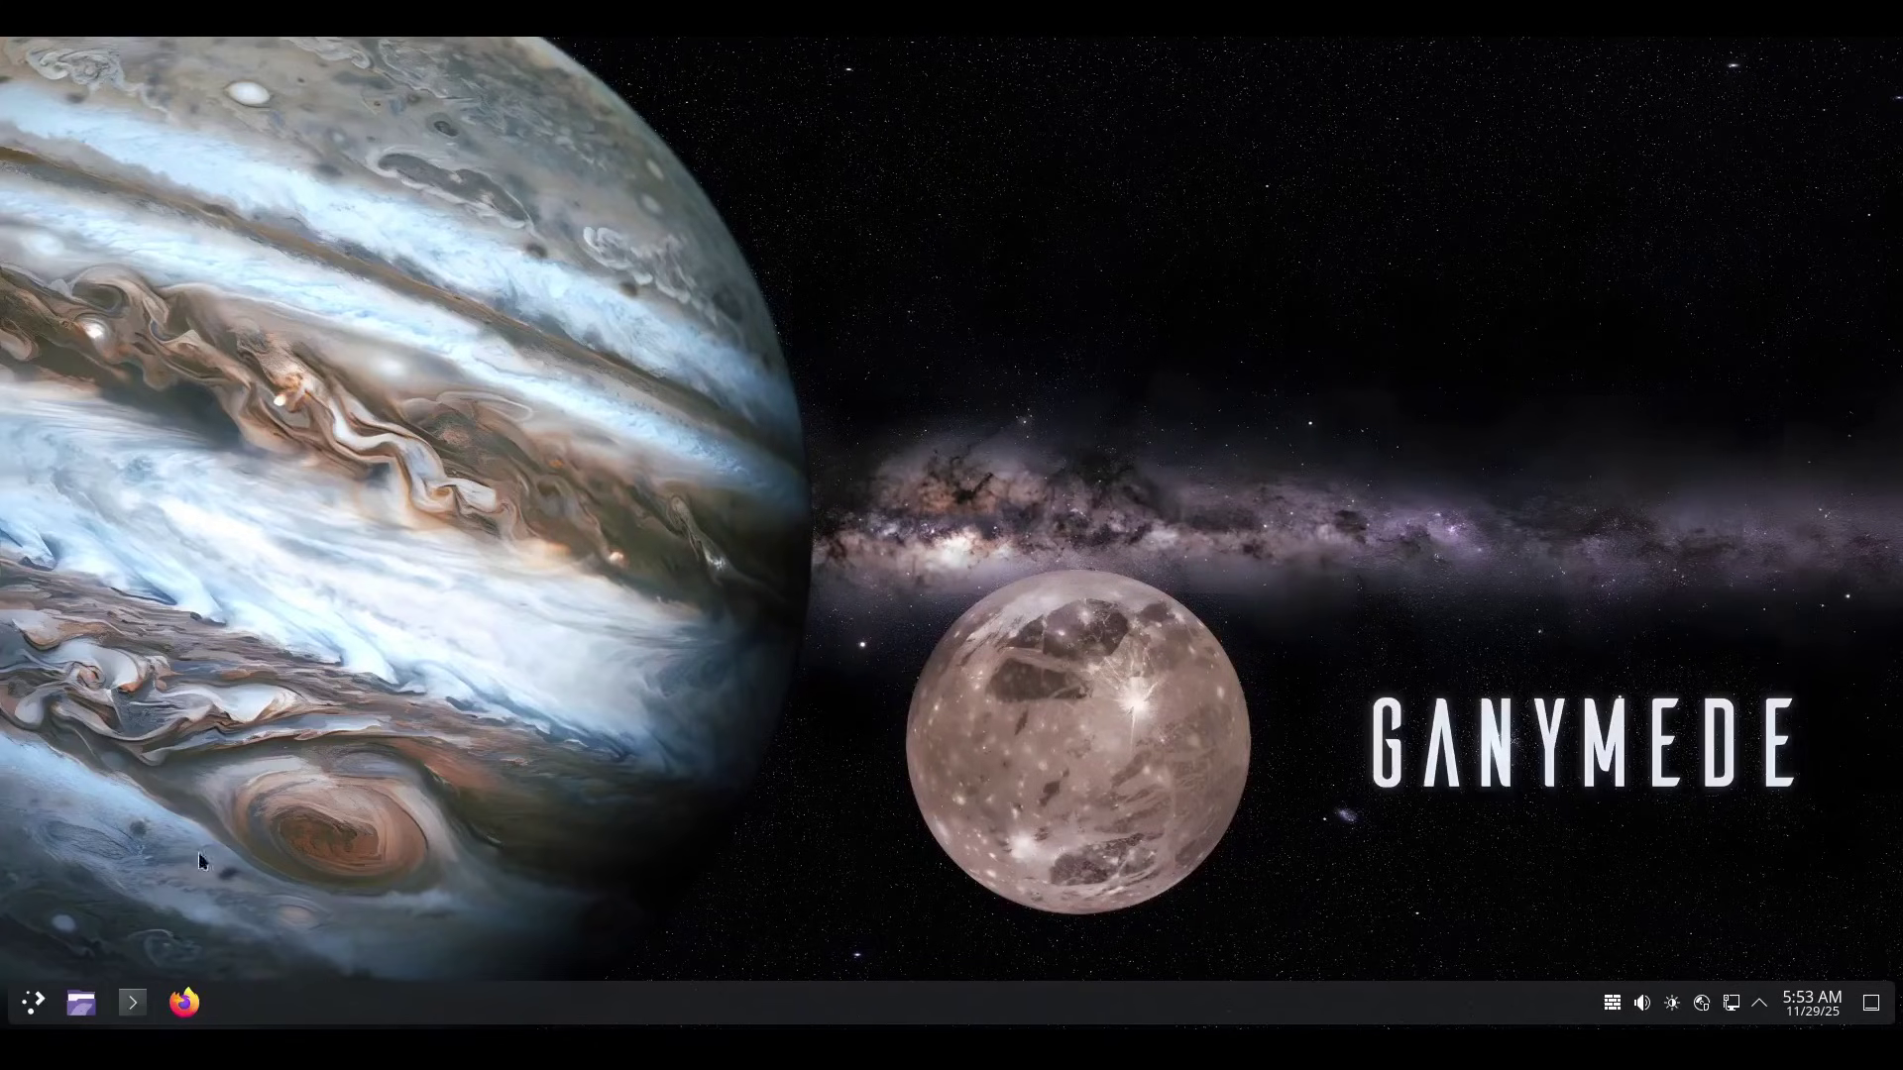
Browse the launcher's list of all applications from Audacious down to Mousepad to find the newly installed programs
click(33, 1003)
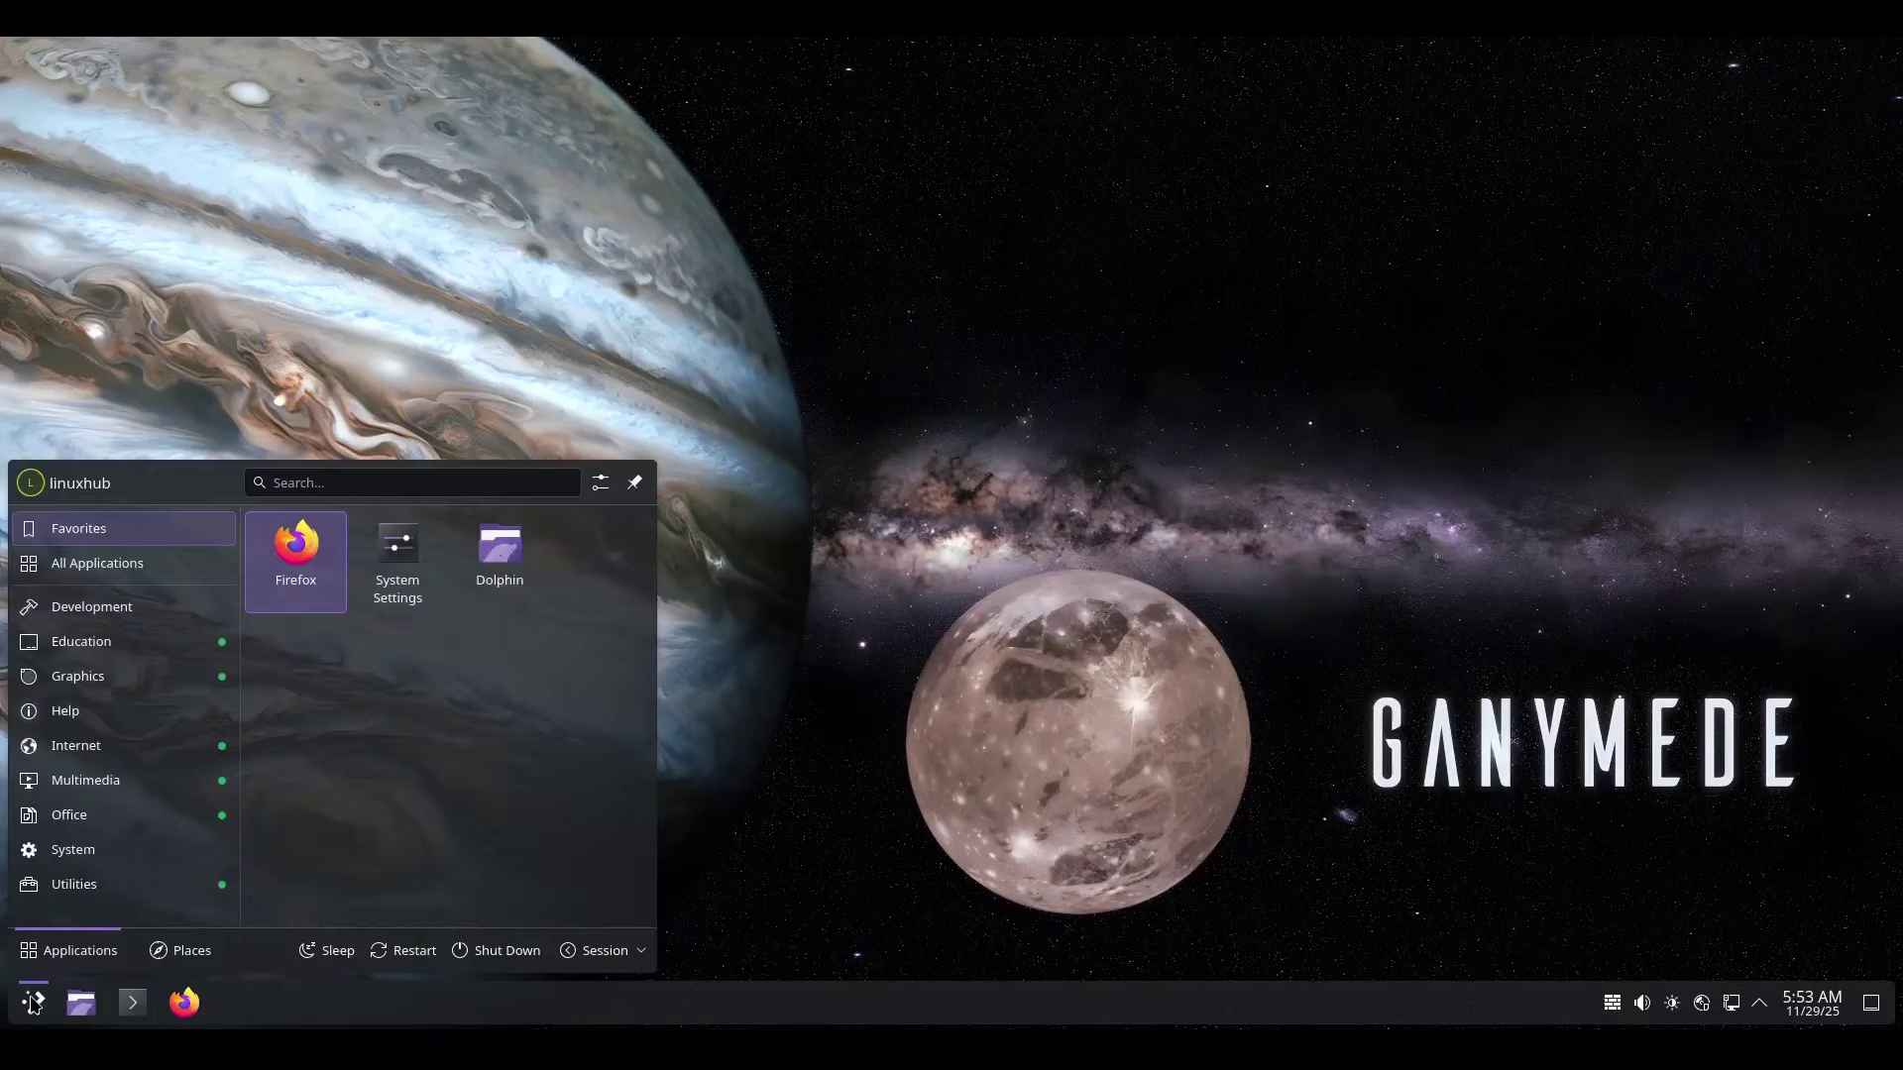
click(103, 572)
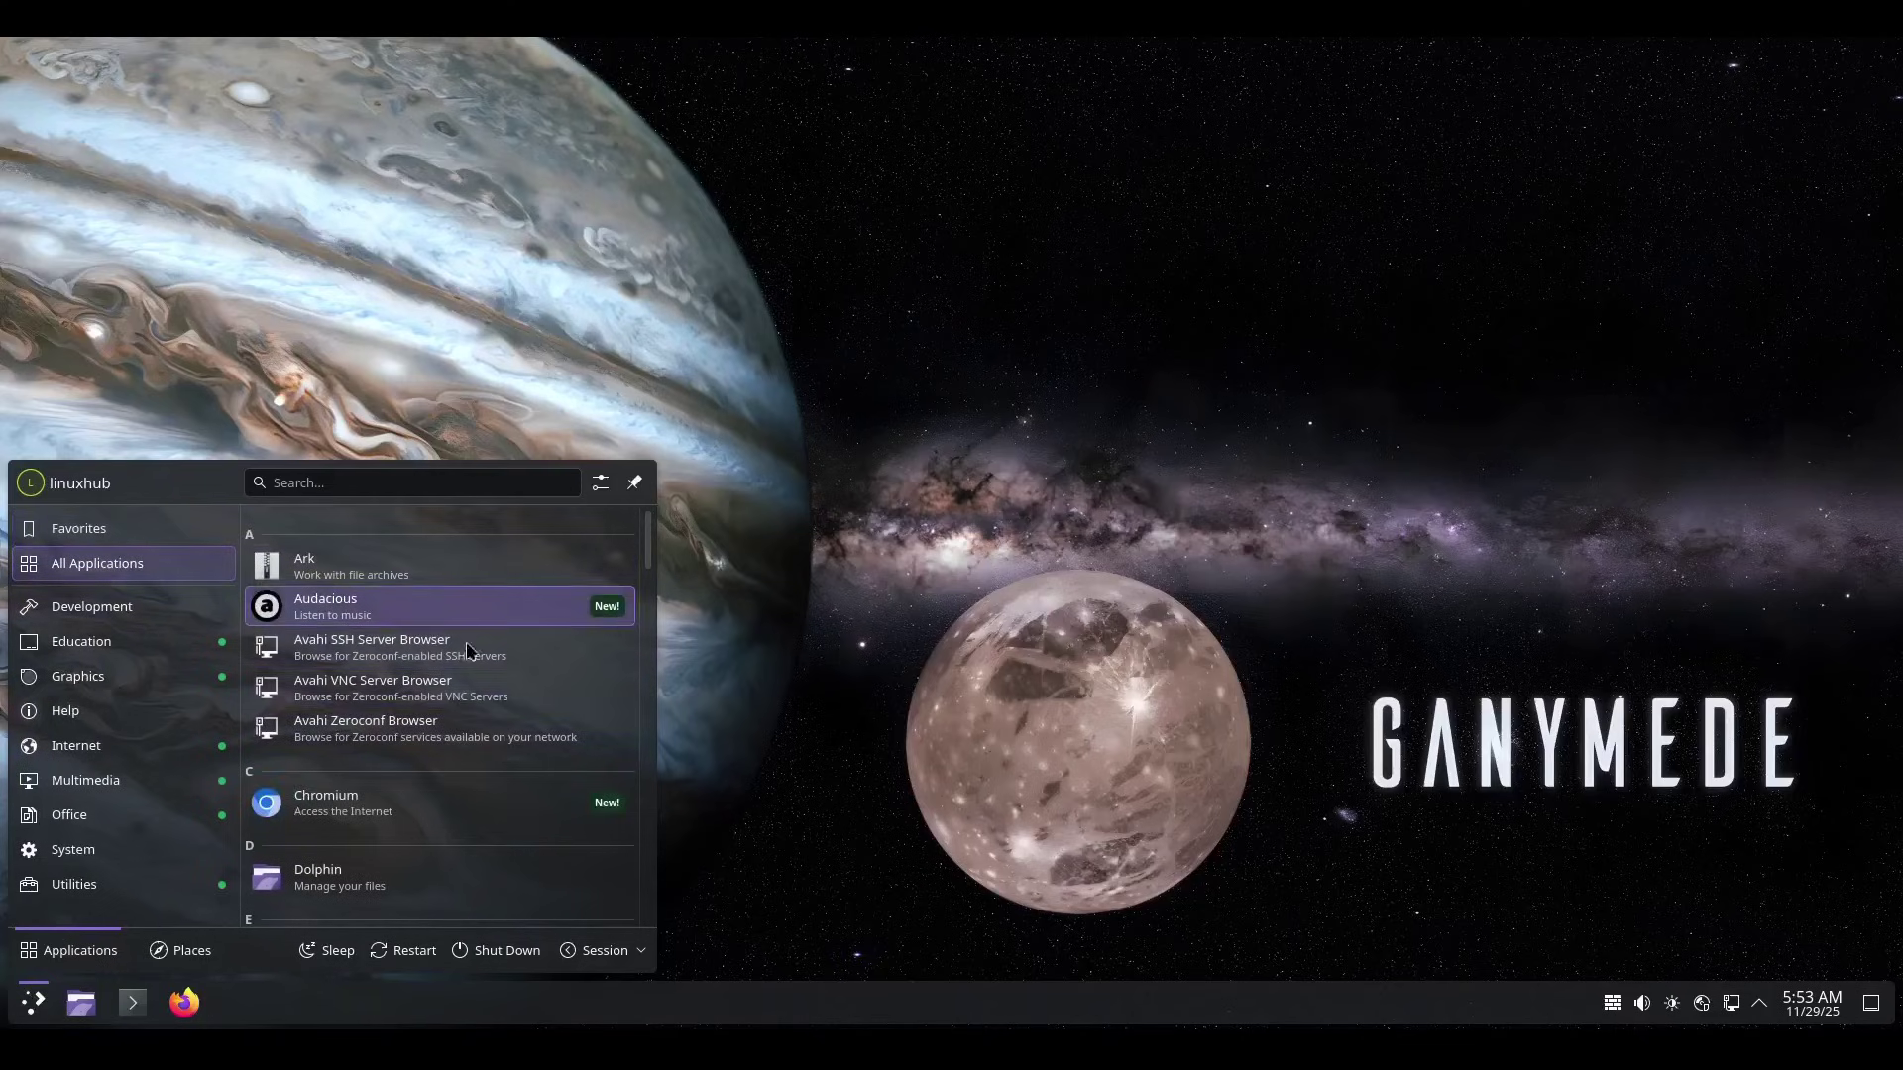
scroll(466, 783, down, 2)
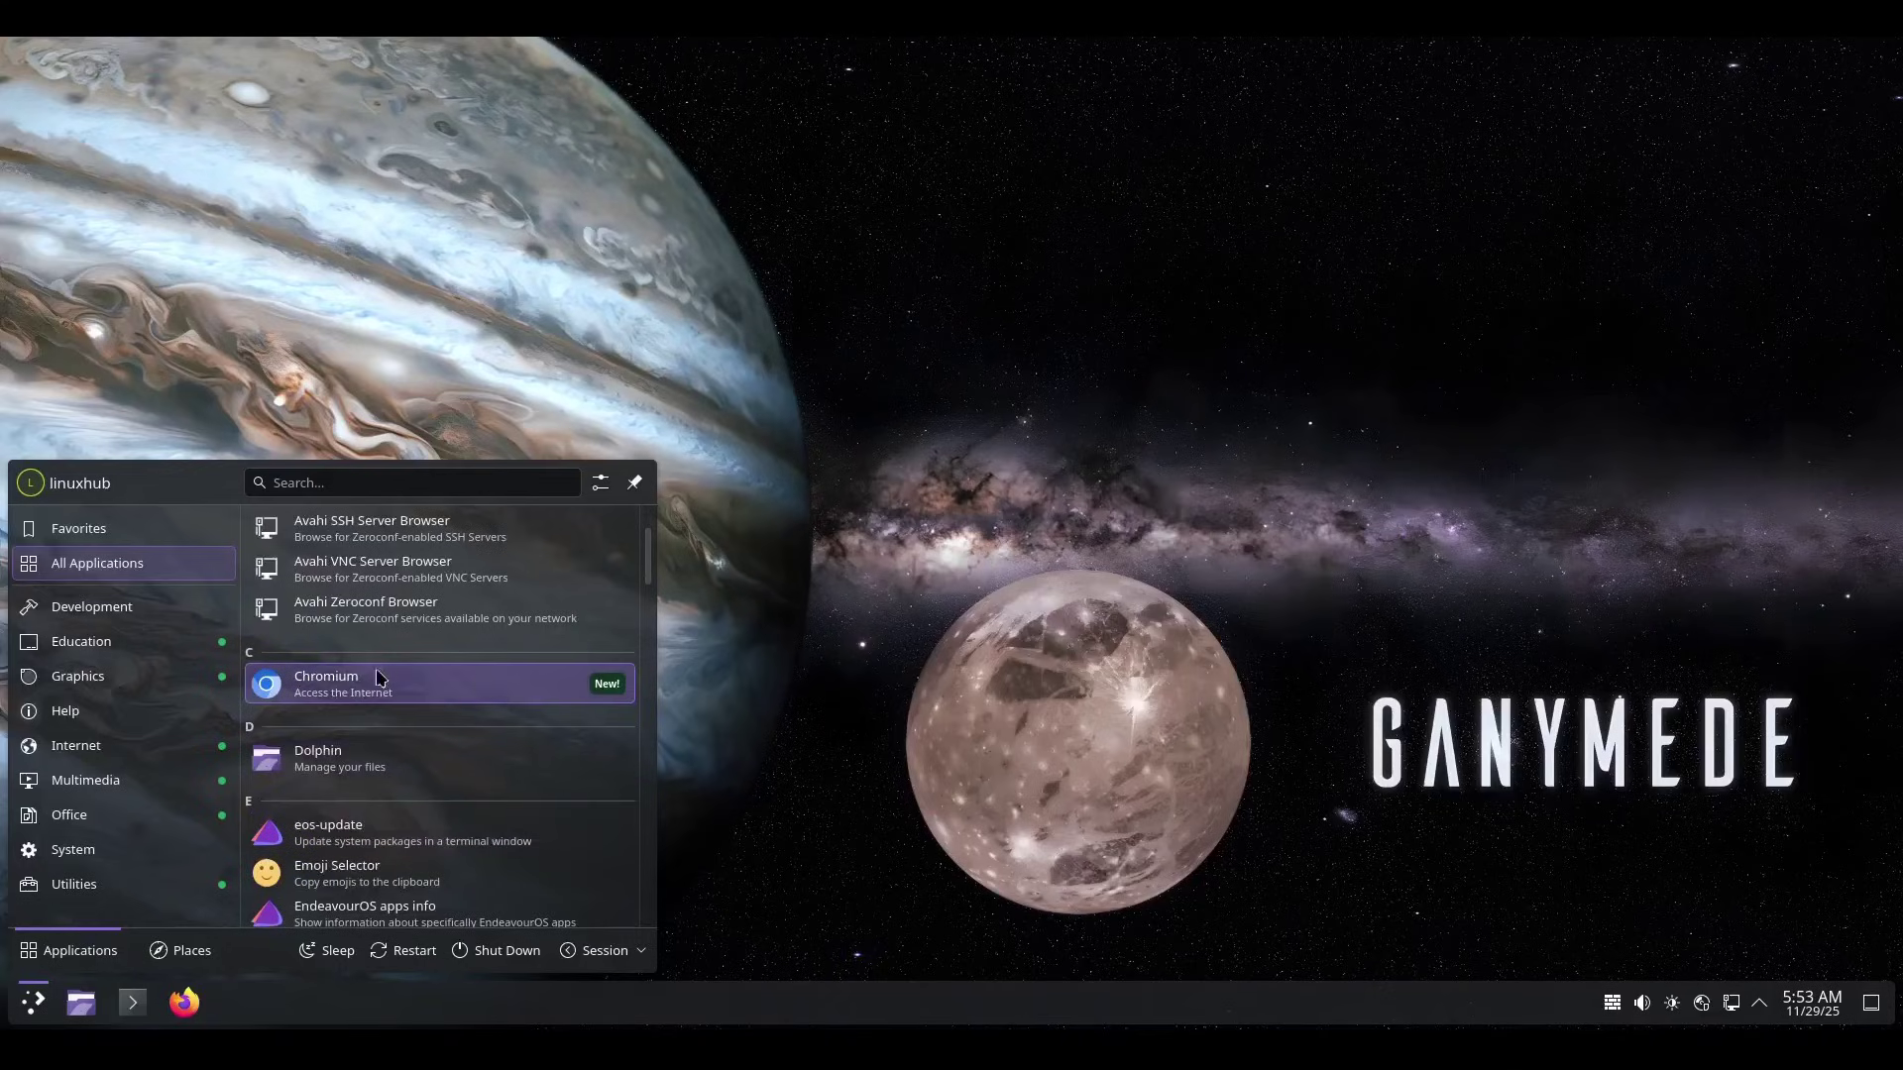
scroll(553, 700, up, 2)
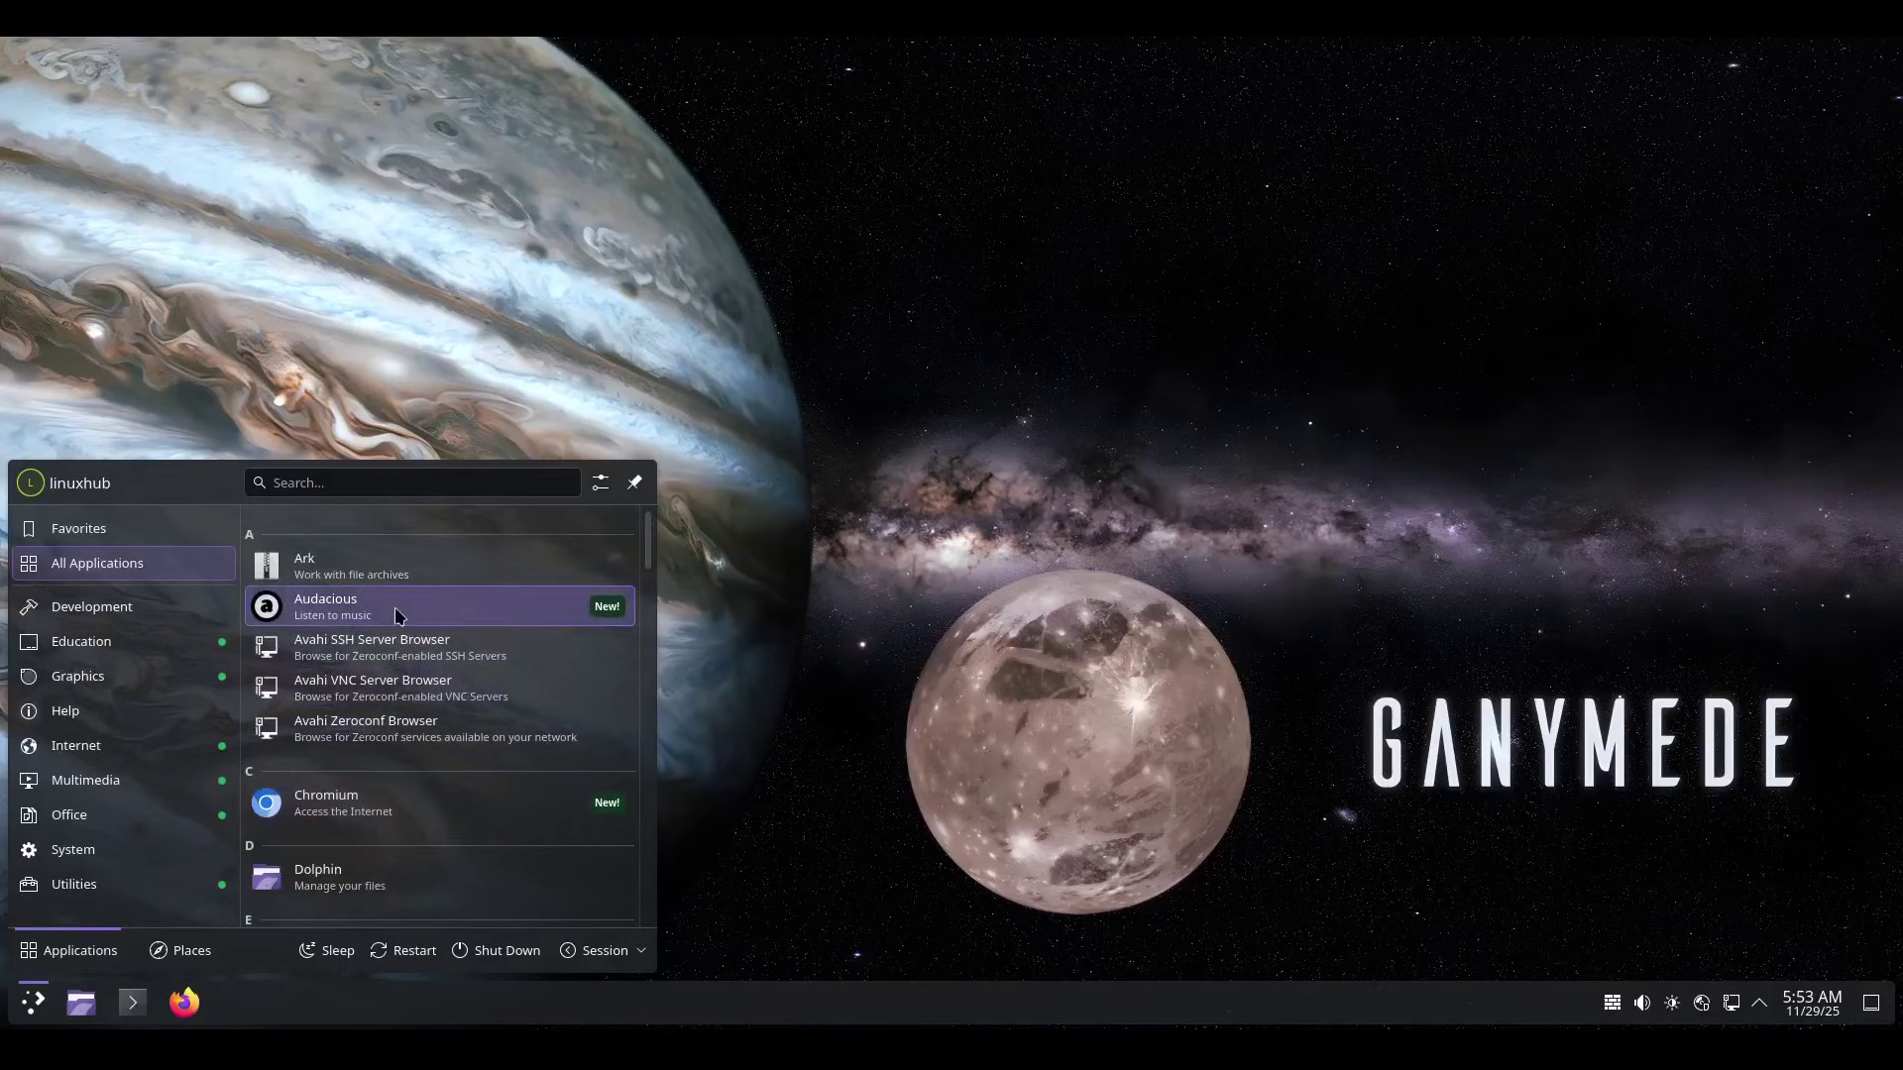
scroll(458, 816, down, 9)
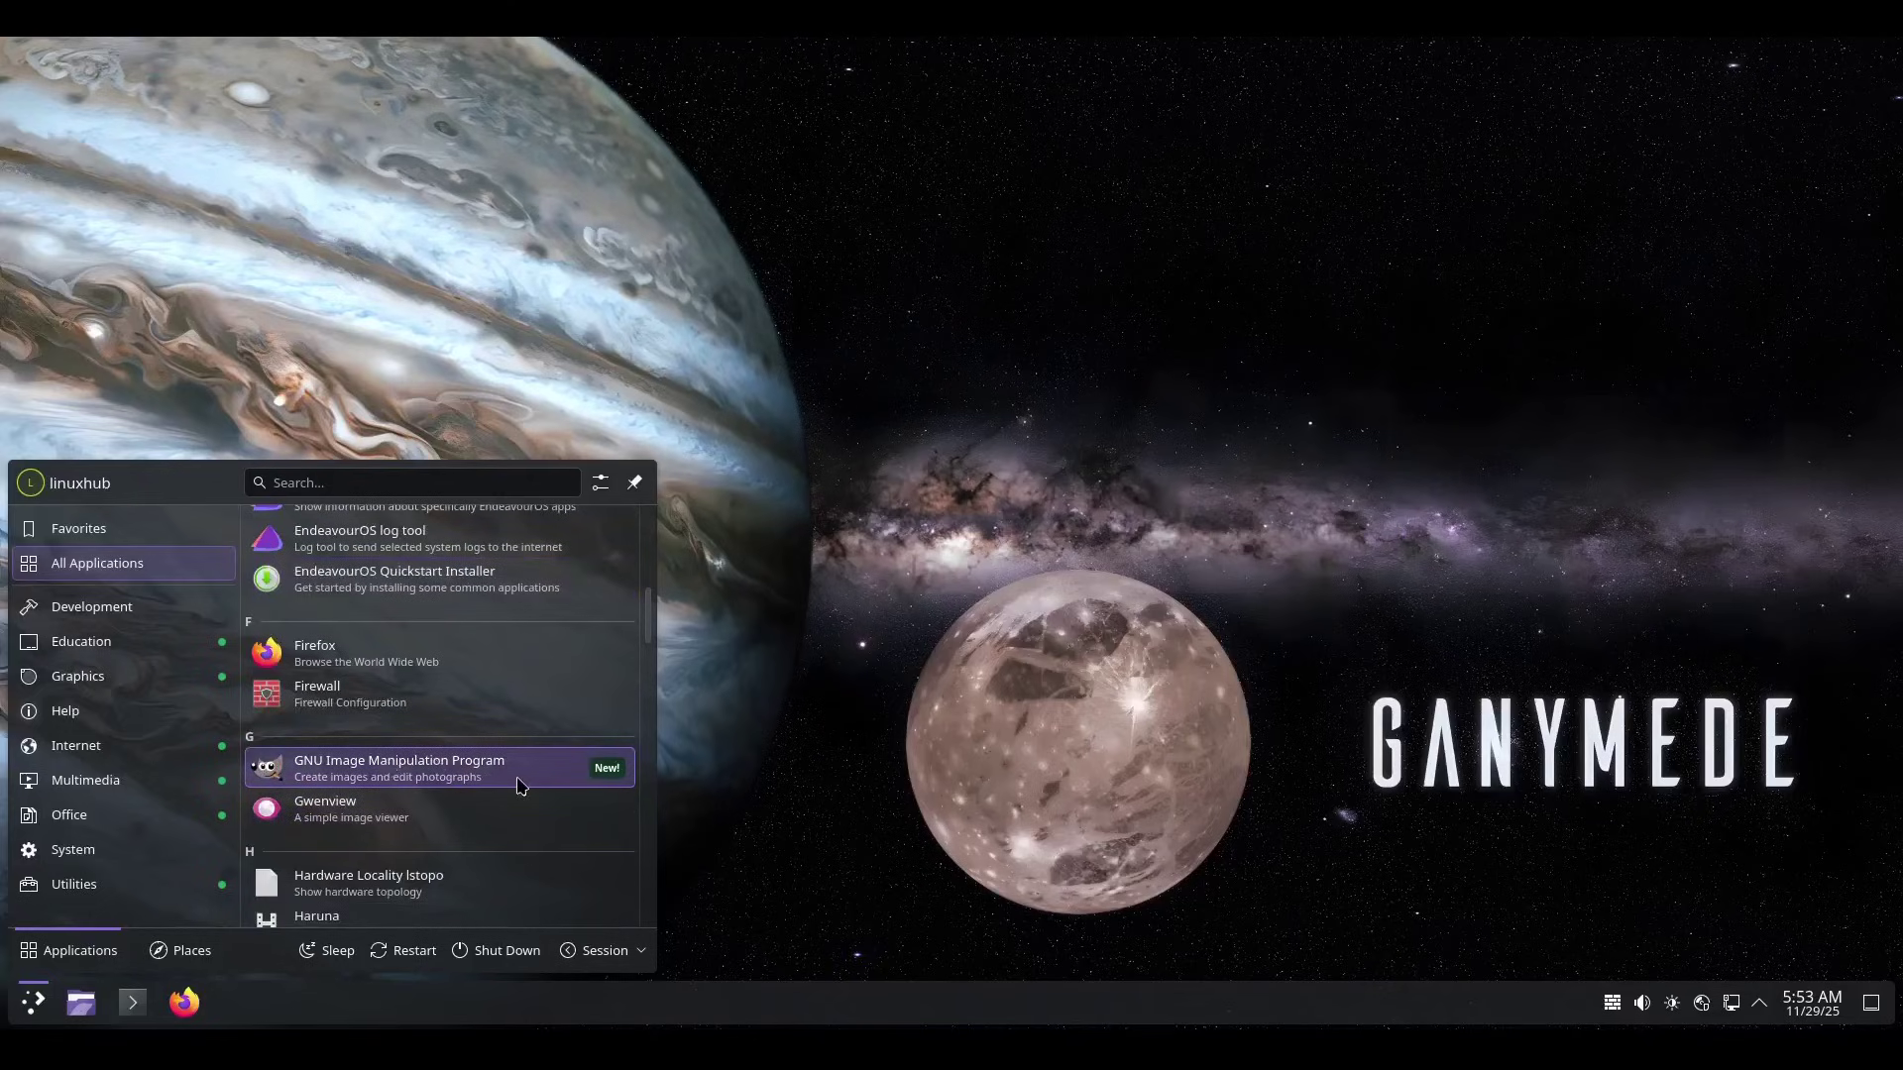
scroll(519, 793, down, 7)
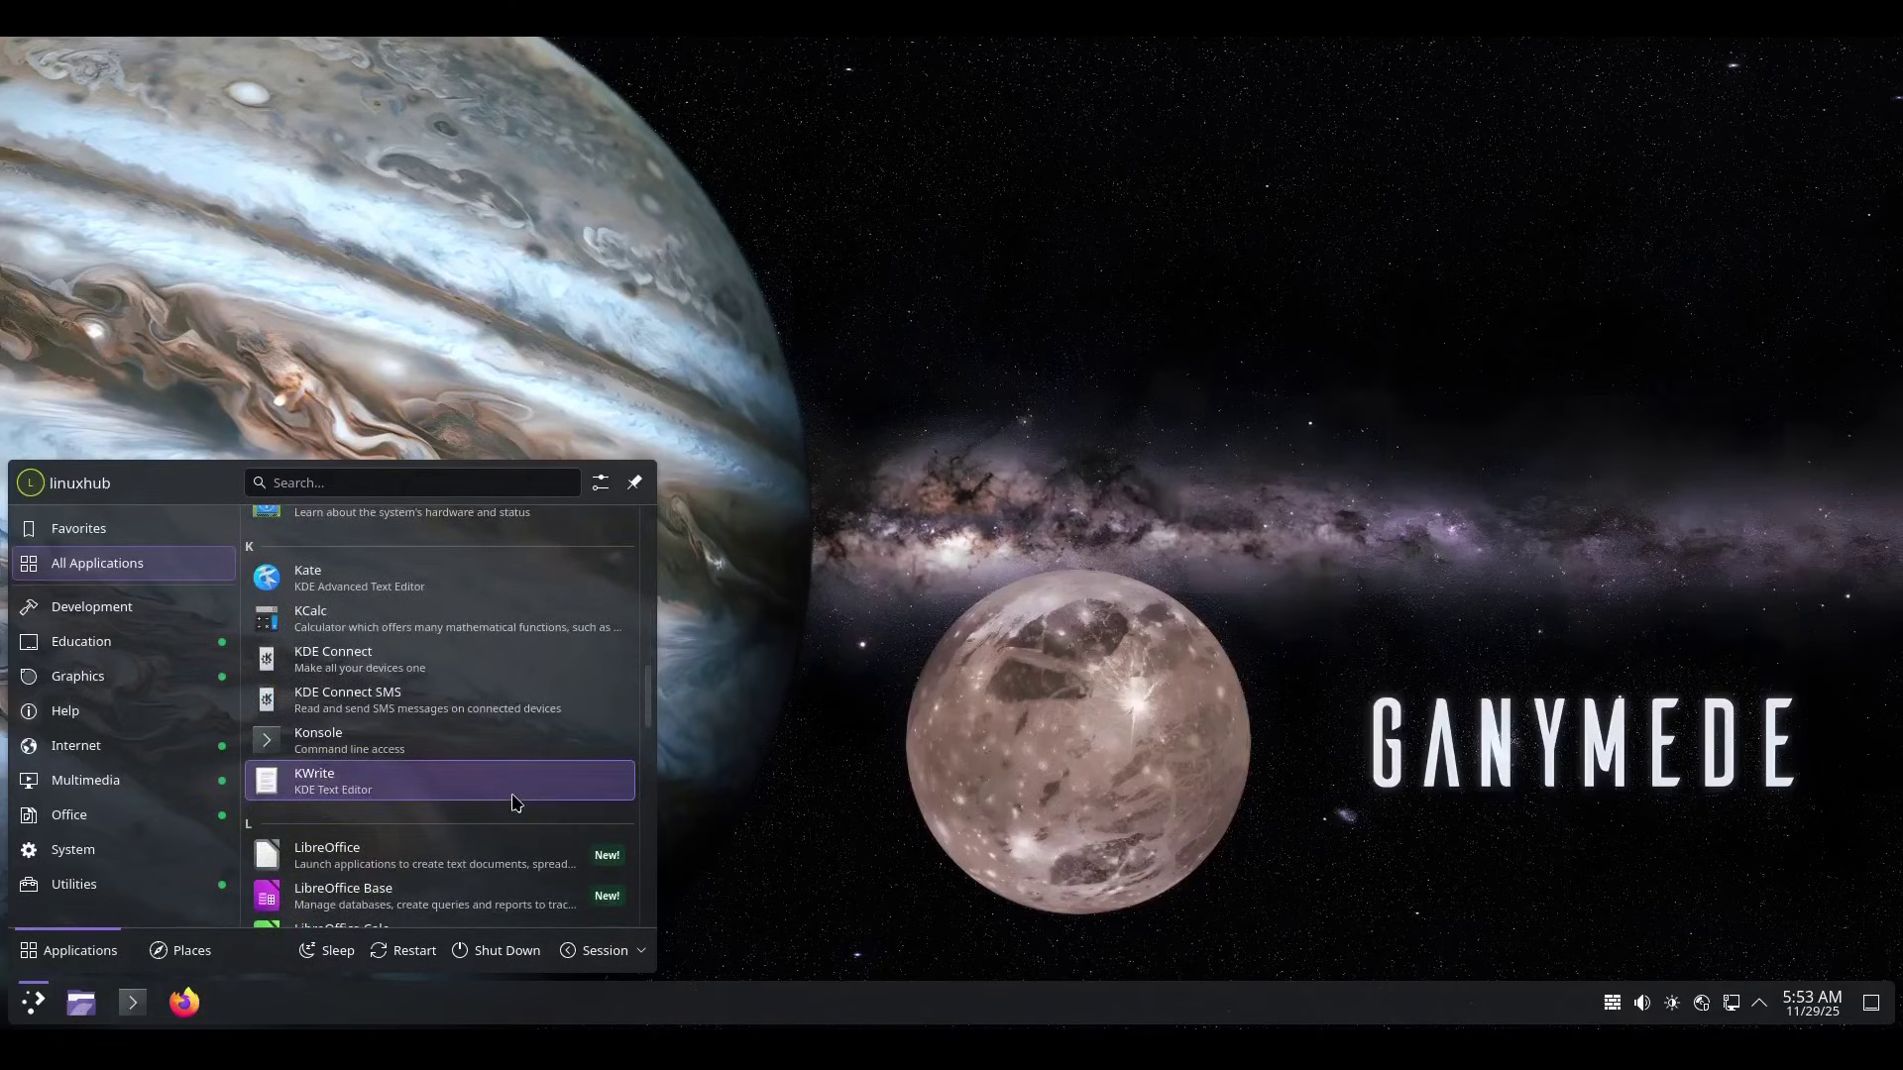
scroll(517, 802, down, 5)
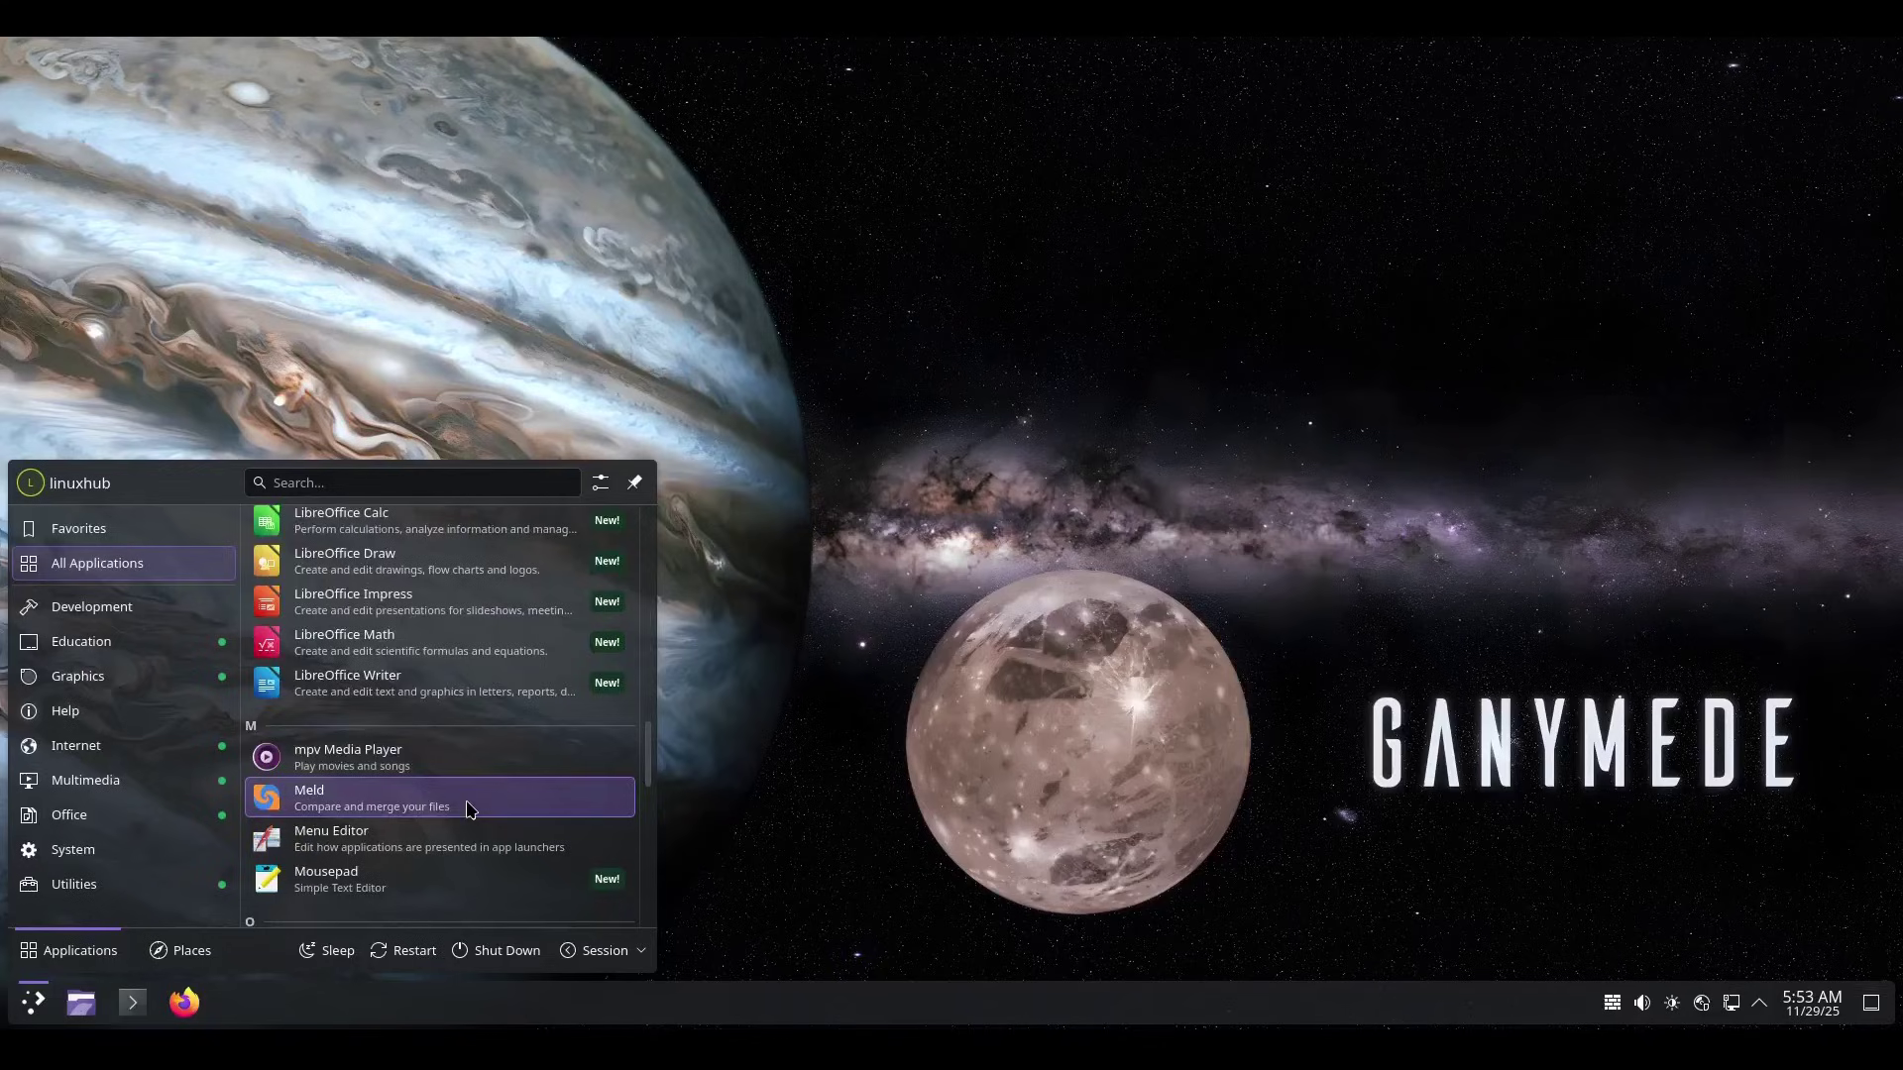
Check the rest of the launcher's application list down to YAD settings, then launch Audacious
scroll(512, 843, down, 6)
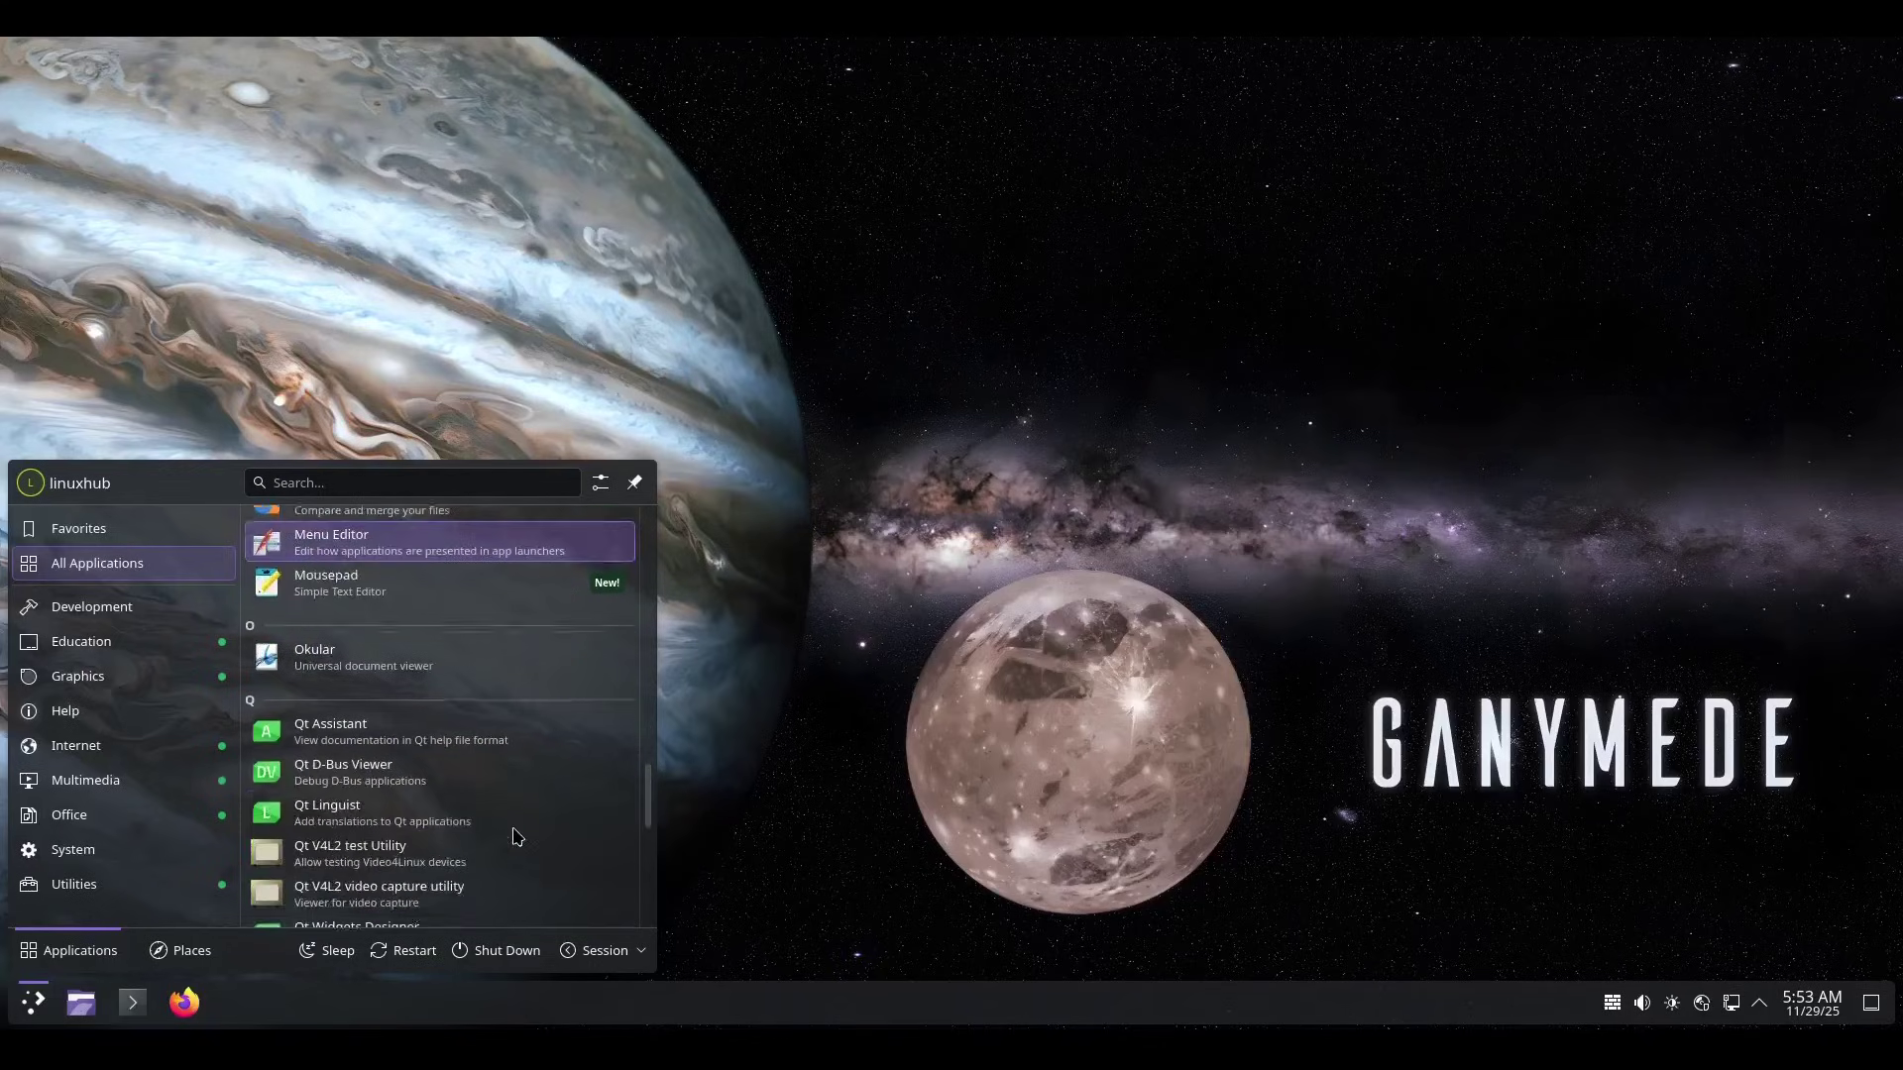
scroll(513, 843, down, 6)
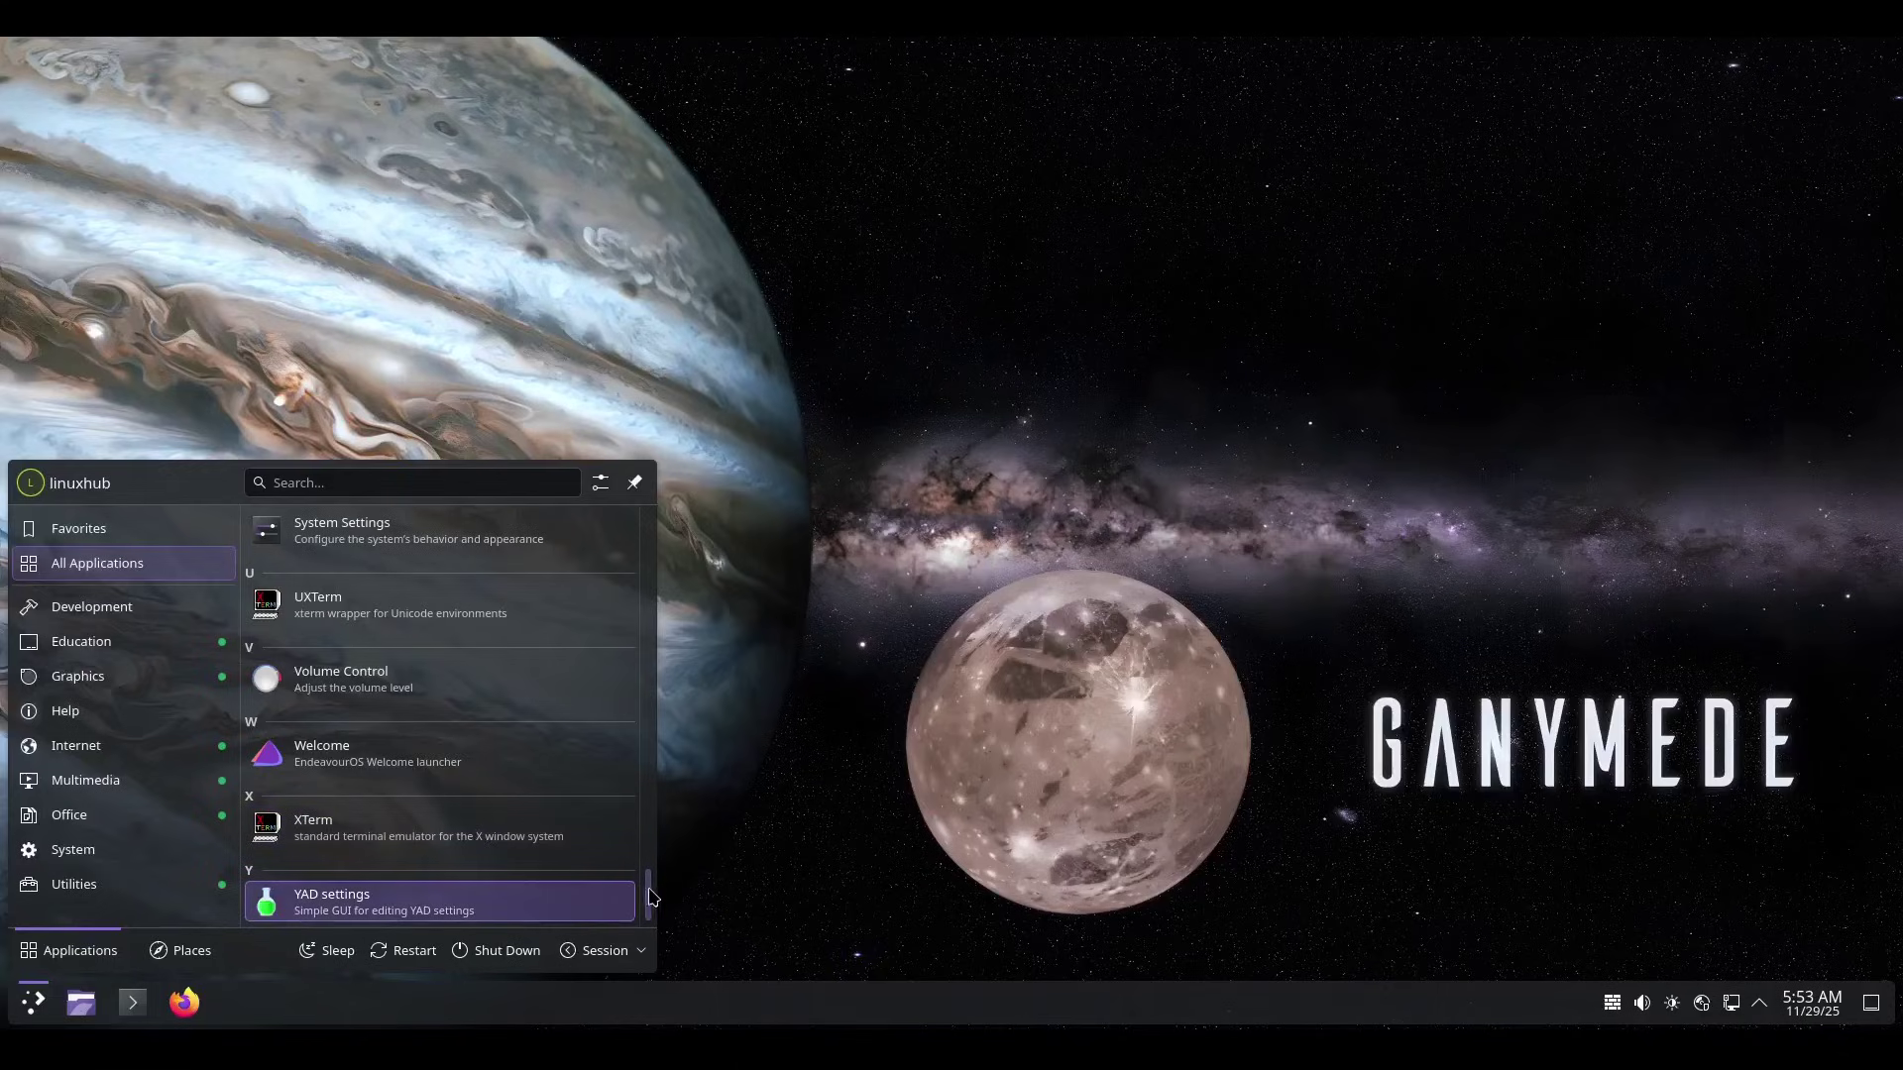
drag(649, 896, 607, 466)
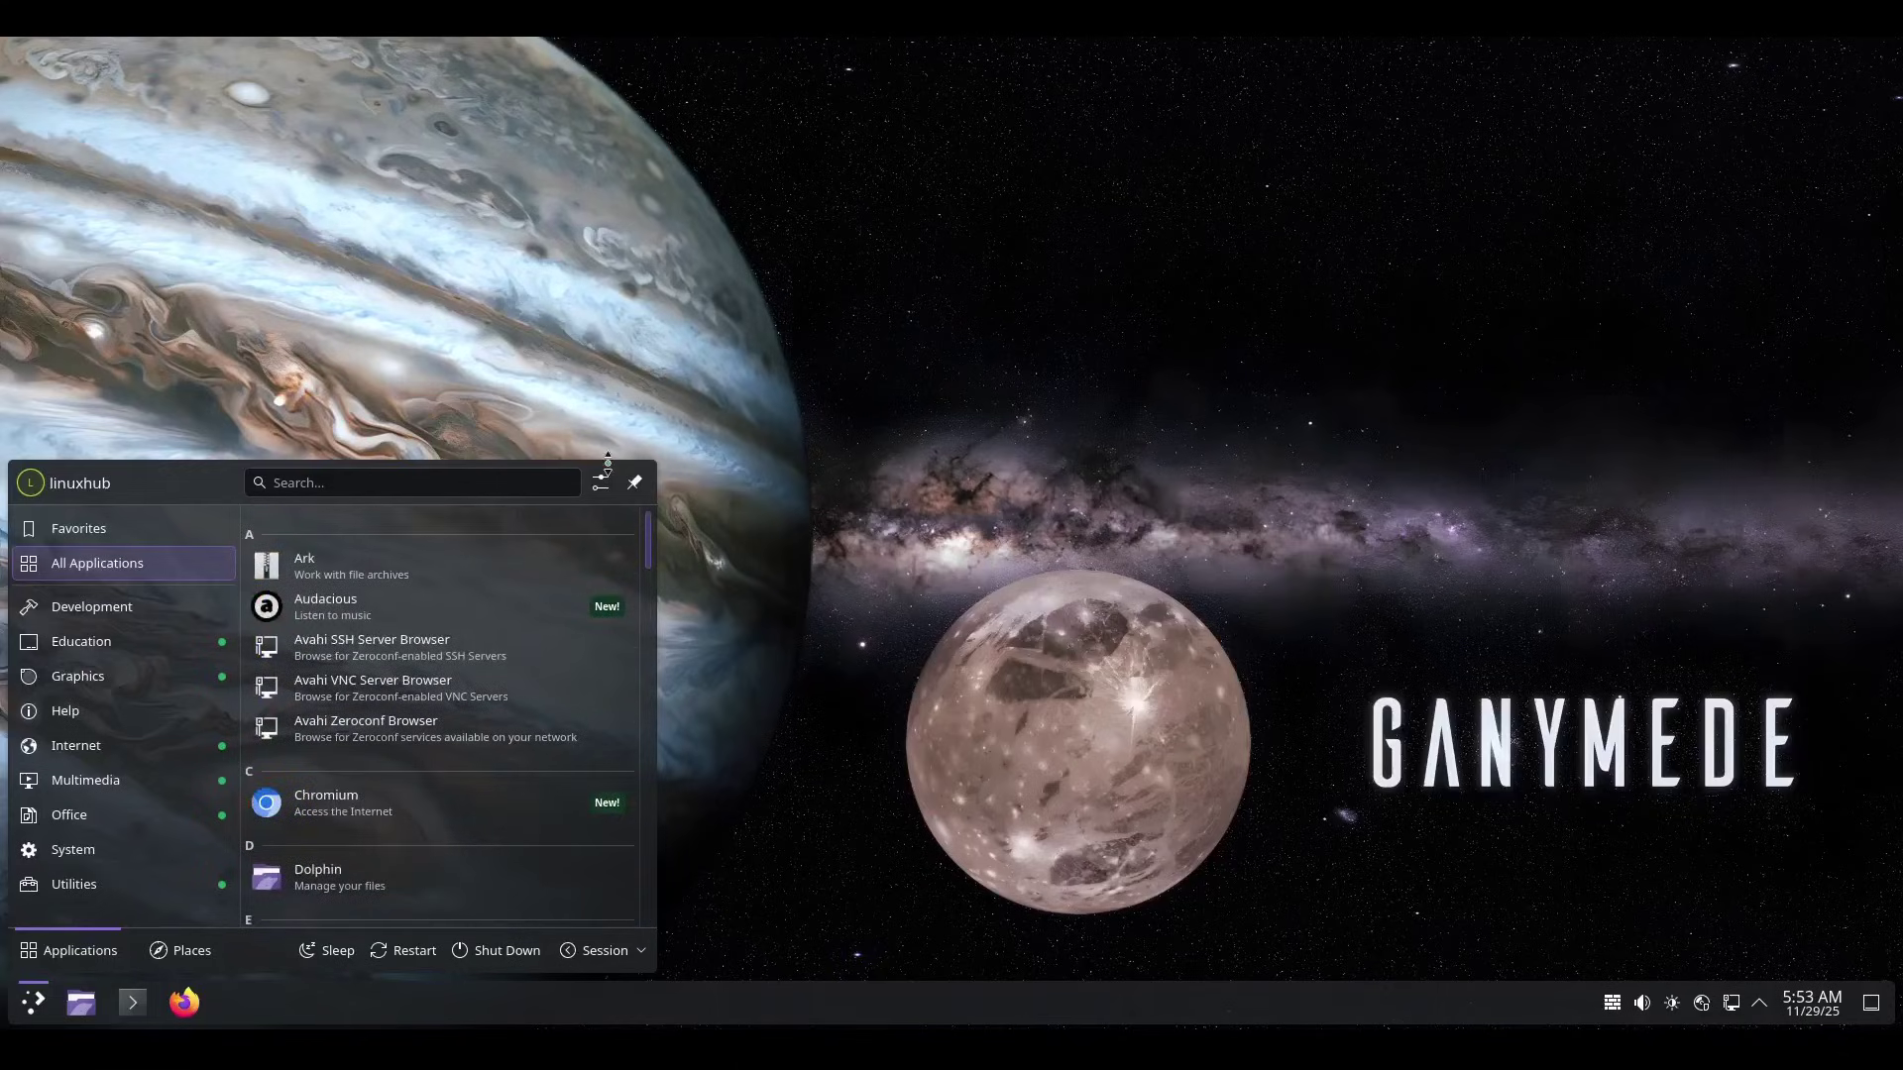
click(371, 607)
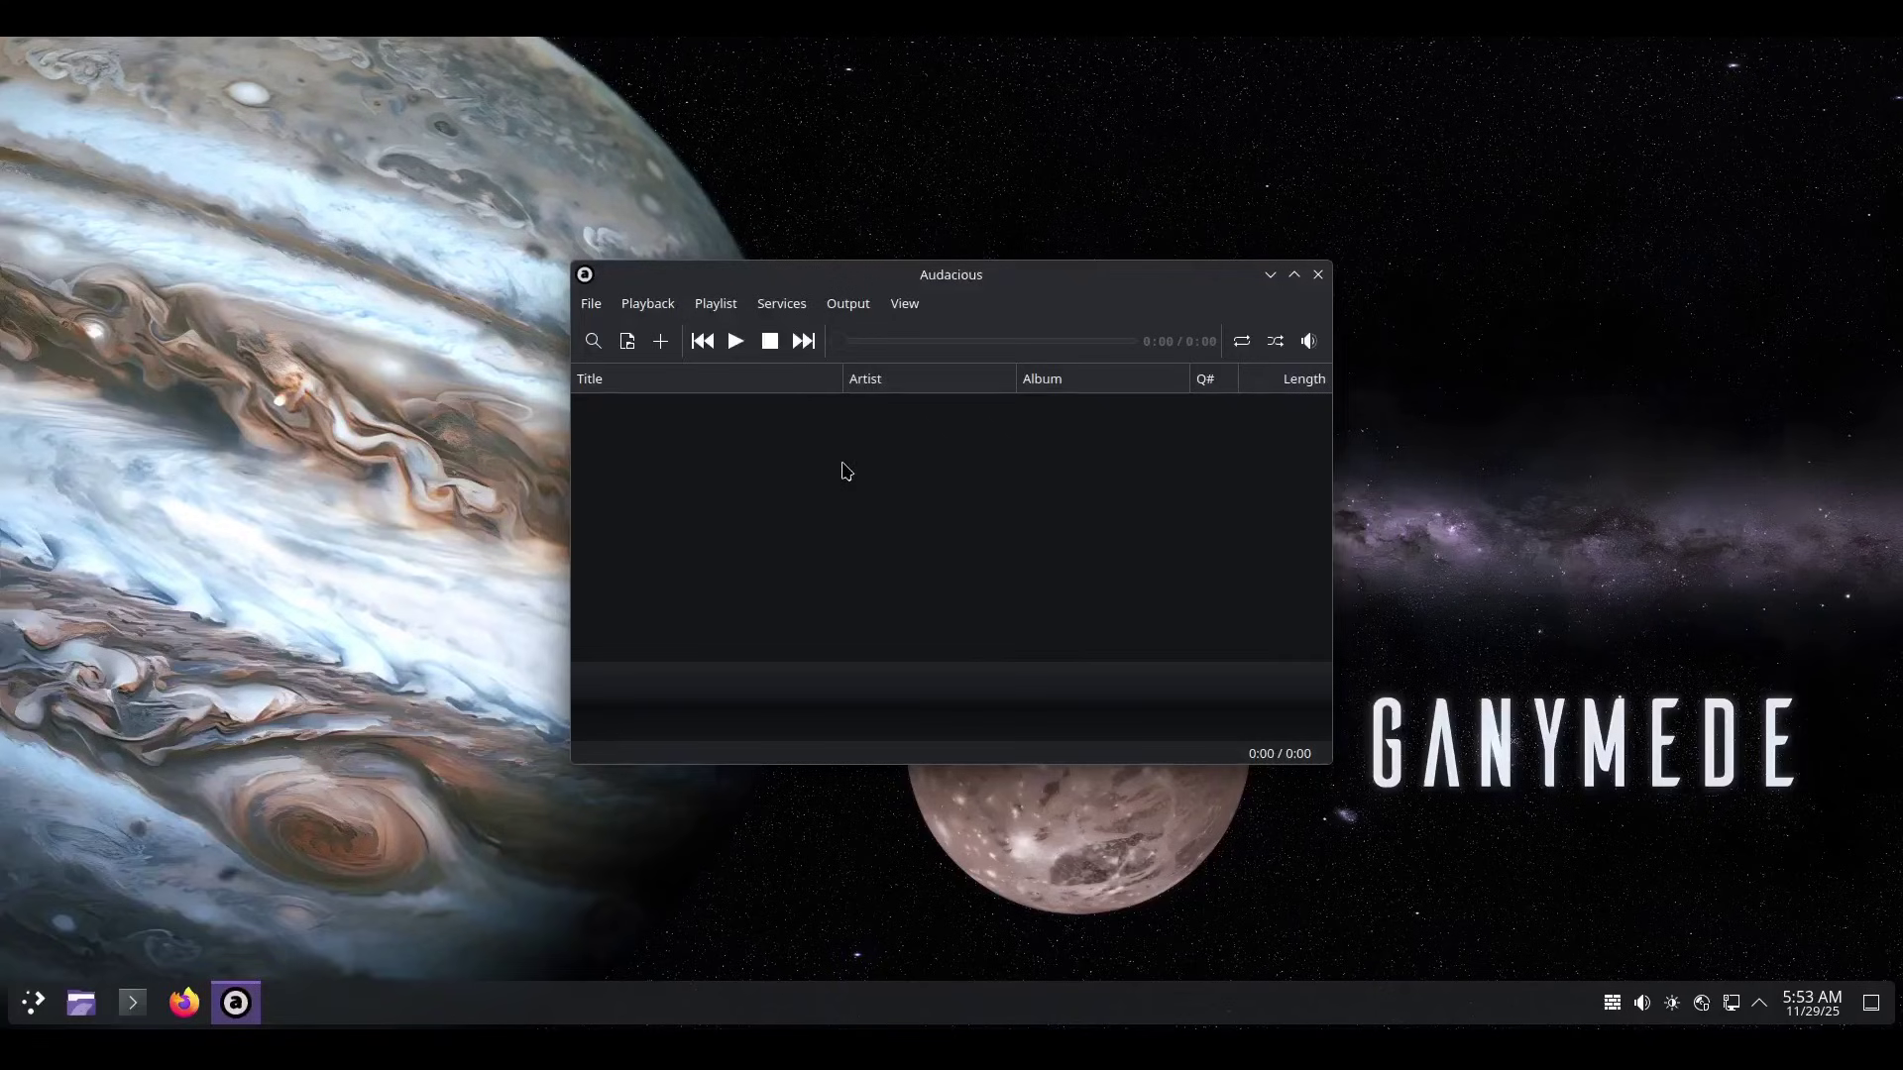
View the Audacious version and credits in its About window, closing both windows when done
click(589, 308)
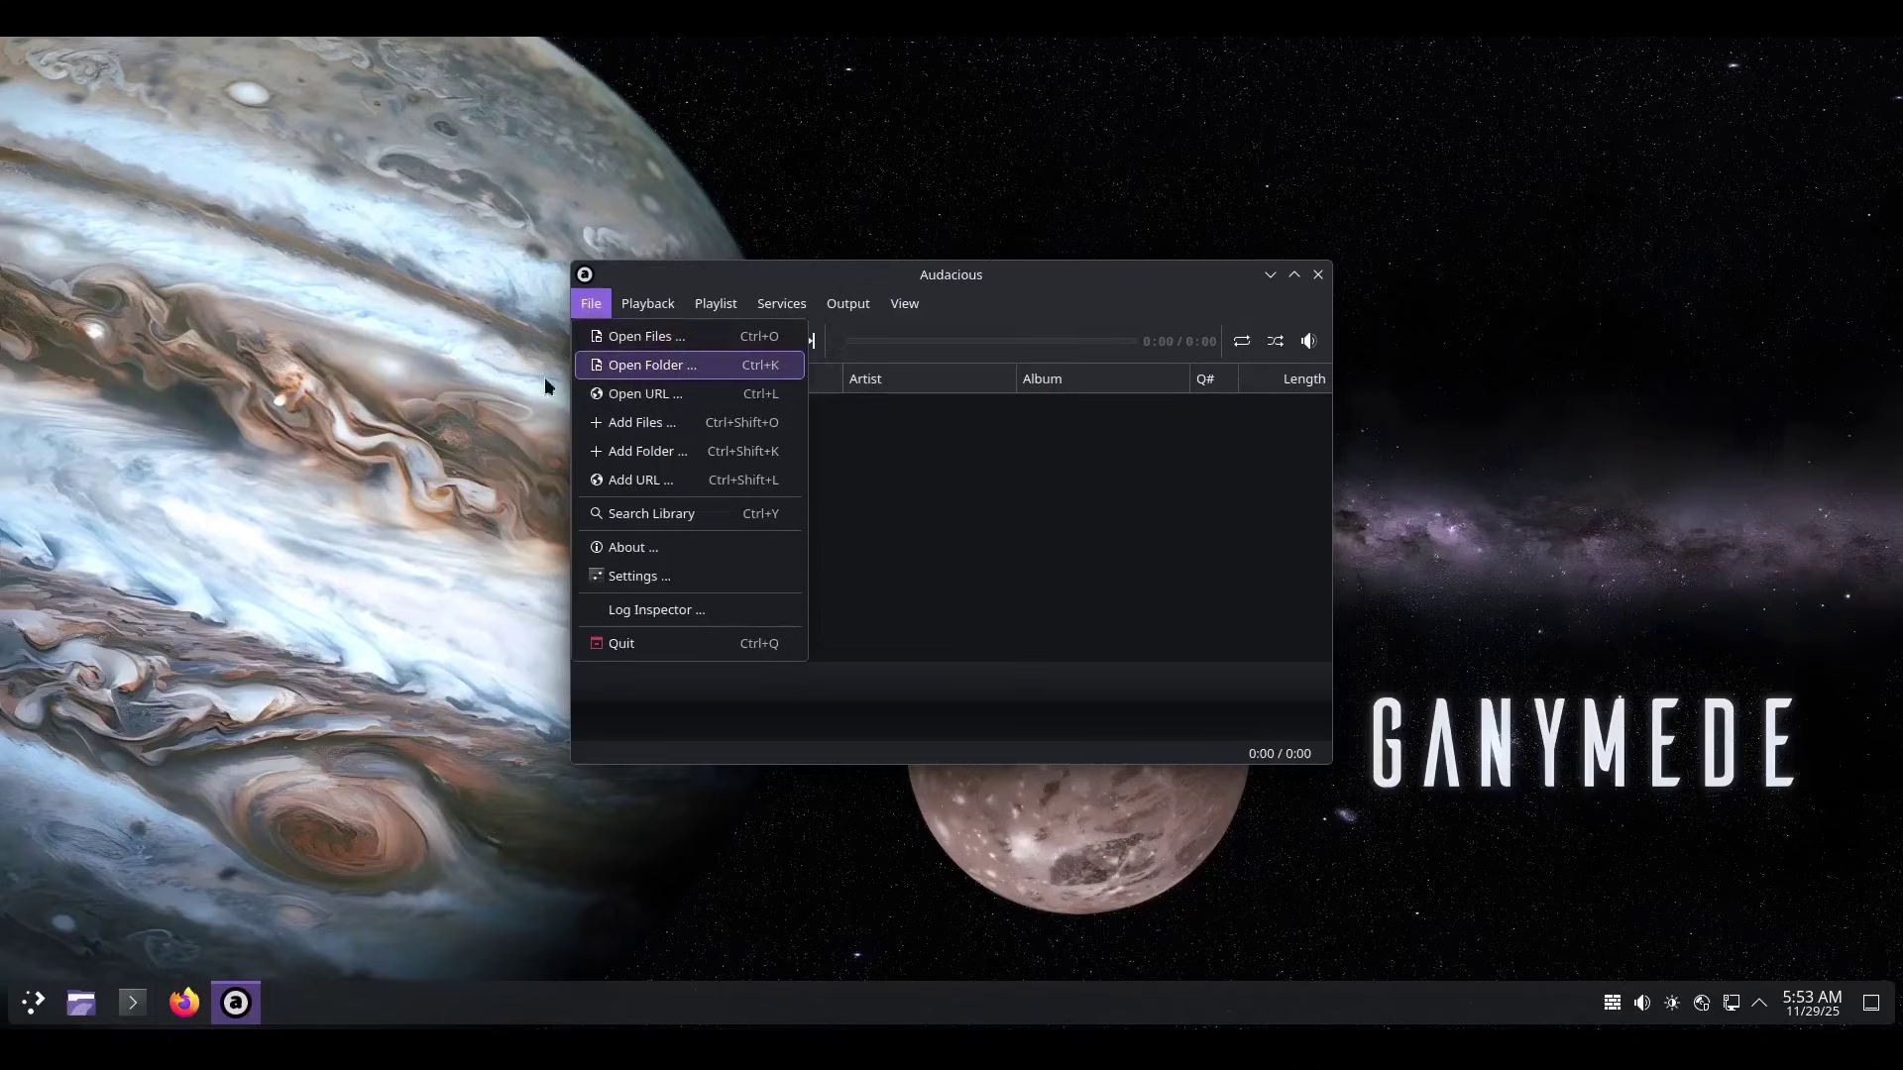
click(1090, 540)
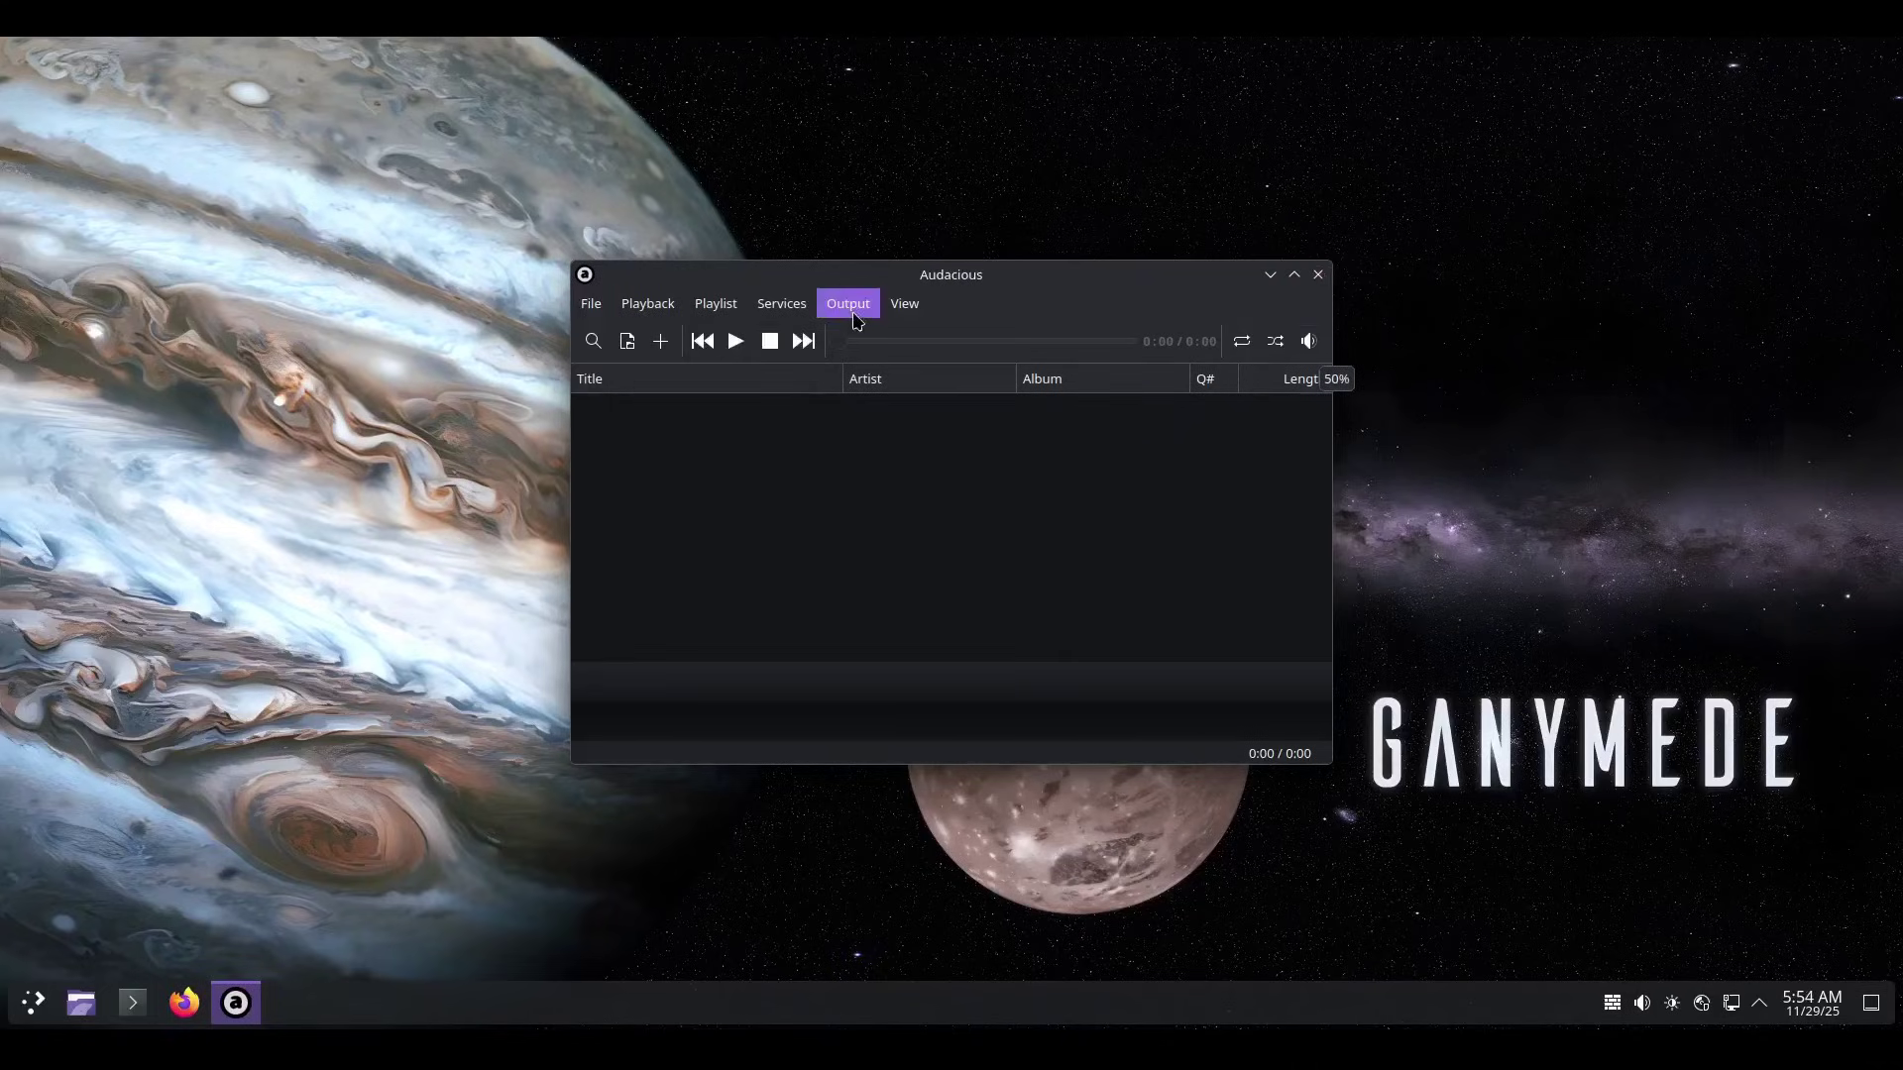
click(602, 306)
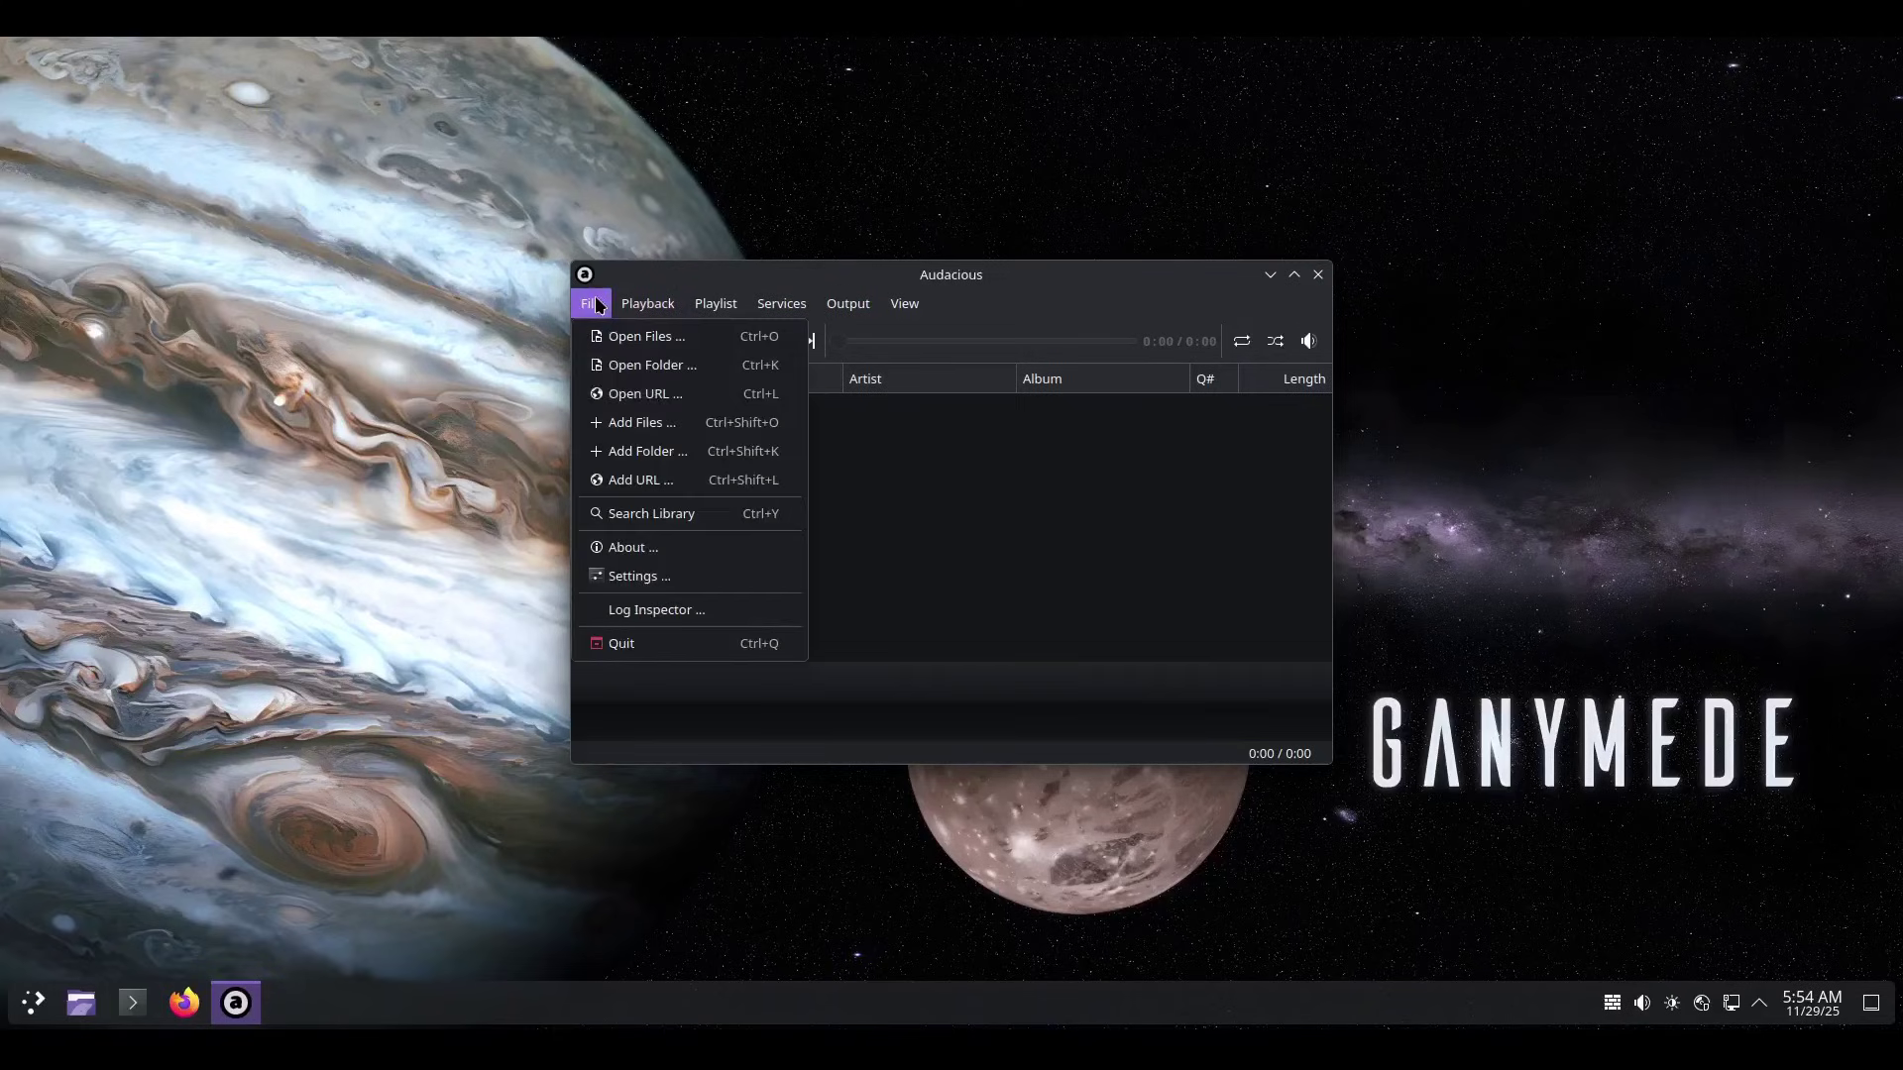
click(649, 548)
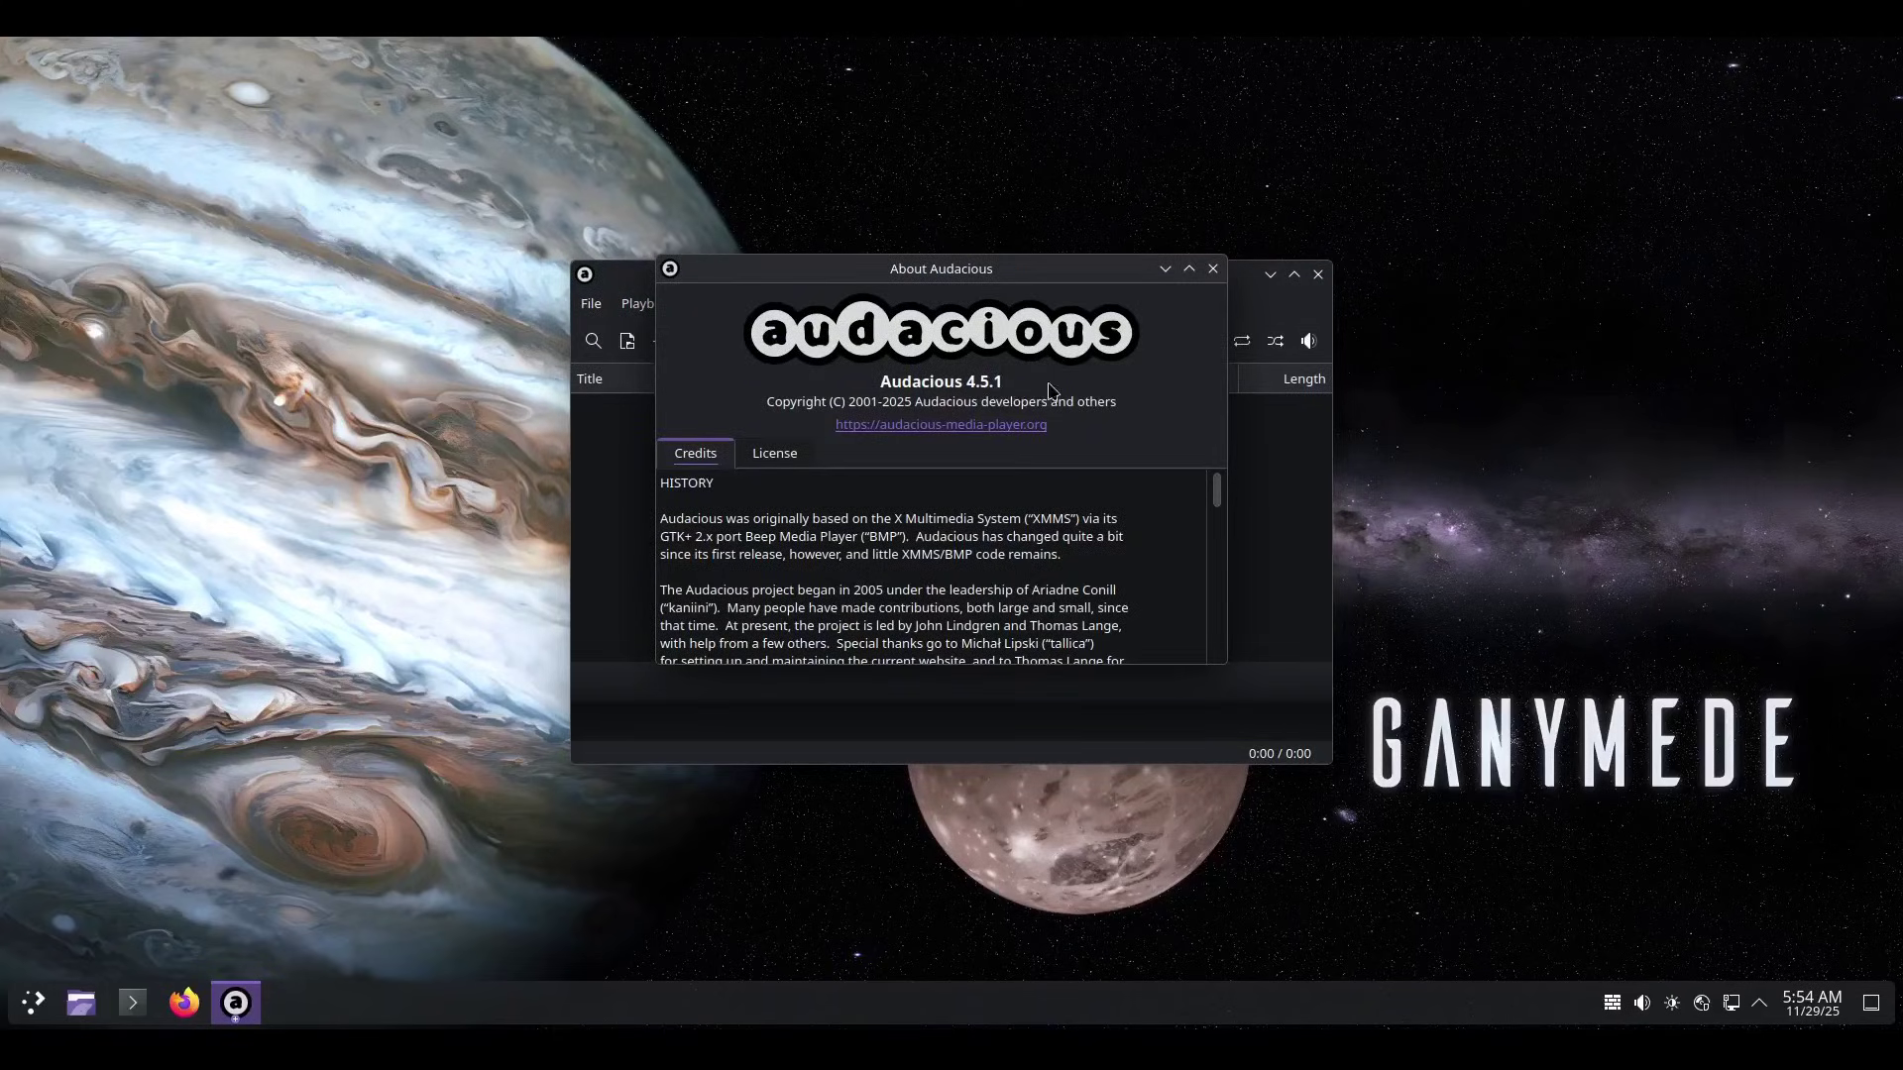
click(1213, 268)
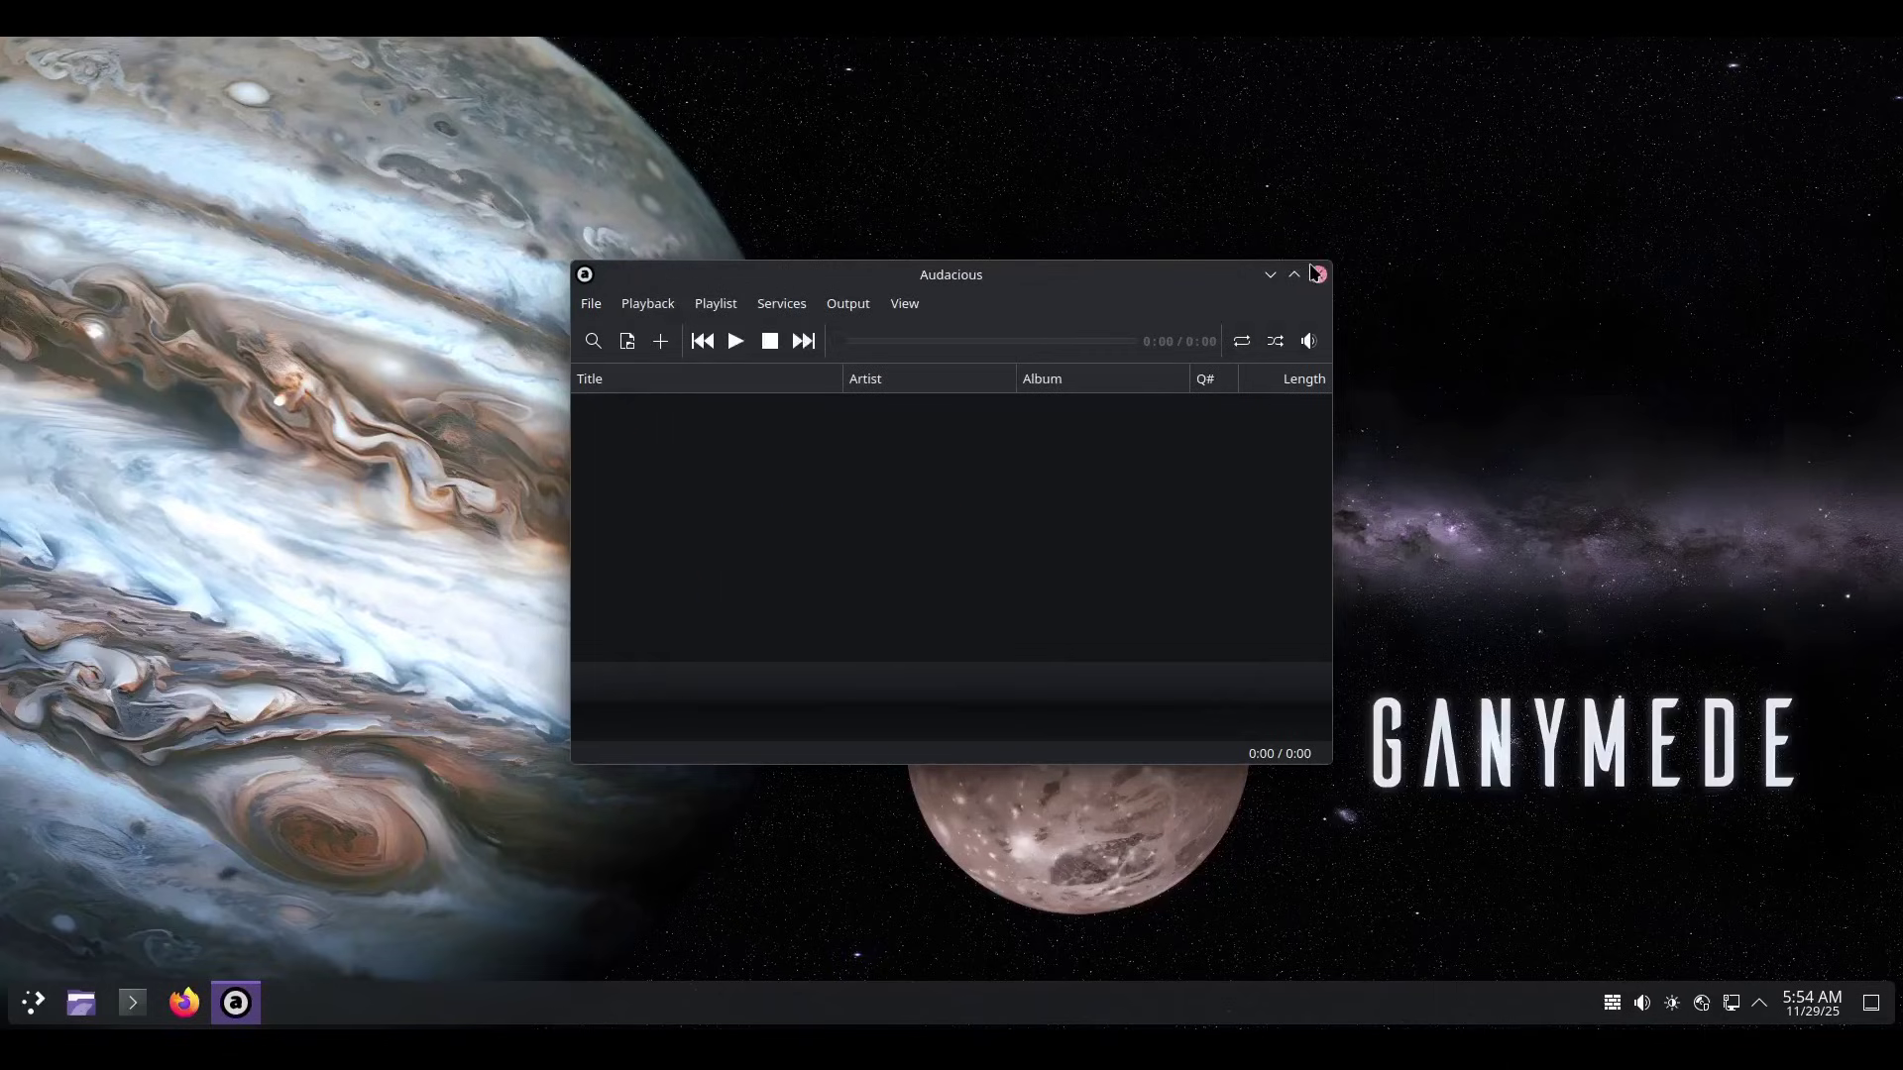
click(1318, 277)
Launch Chromium from the launcher's list of all applications
click(32, 1002)
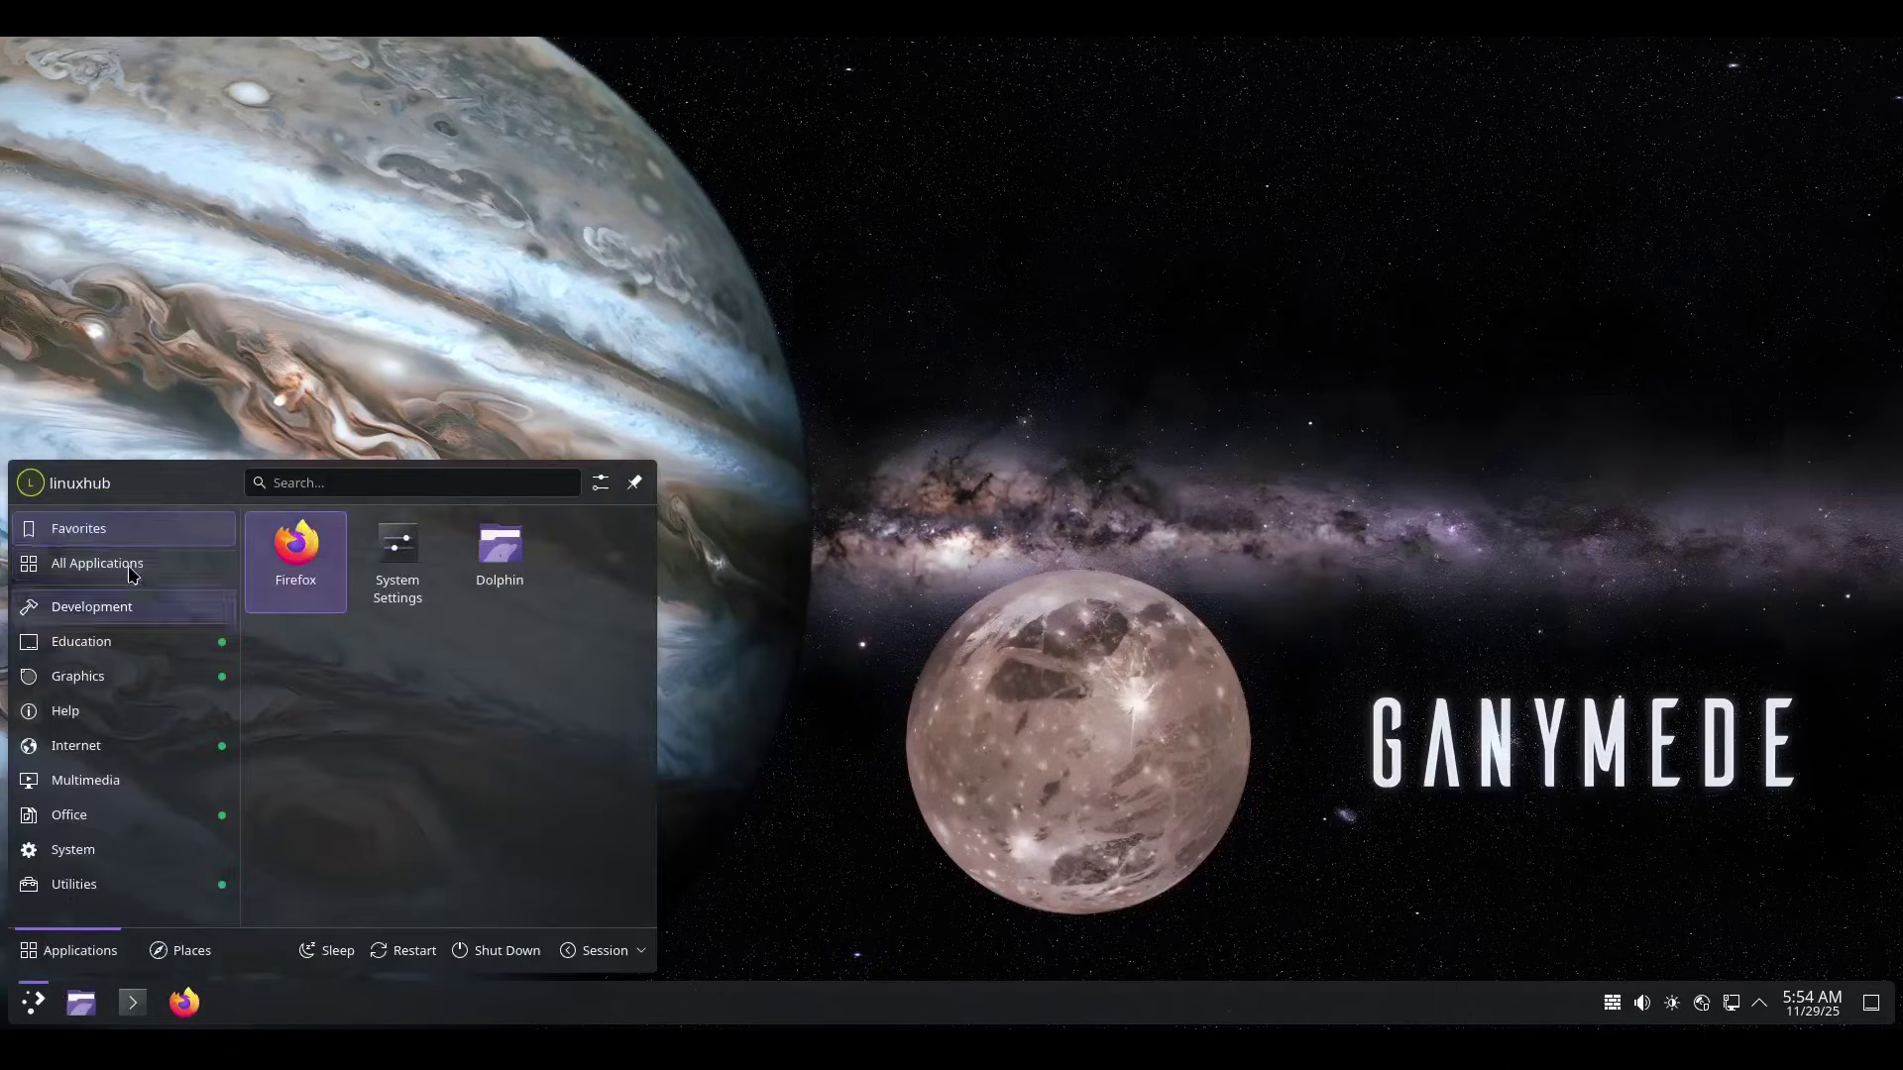
click(97, 563)
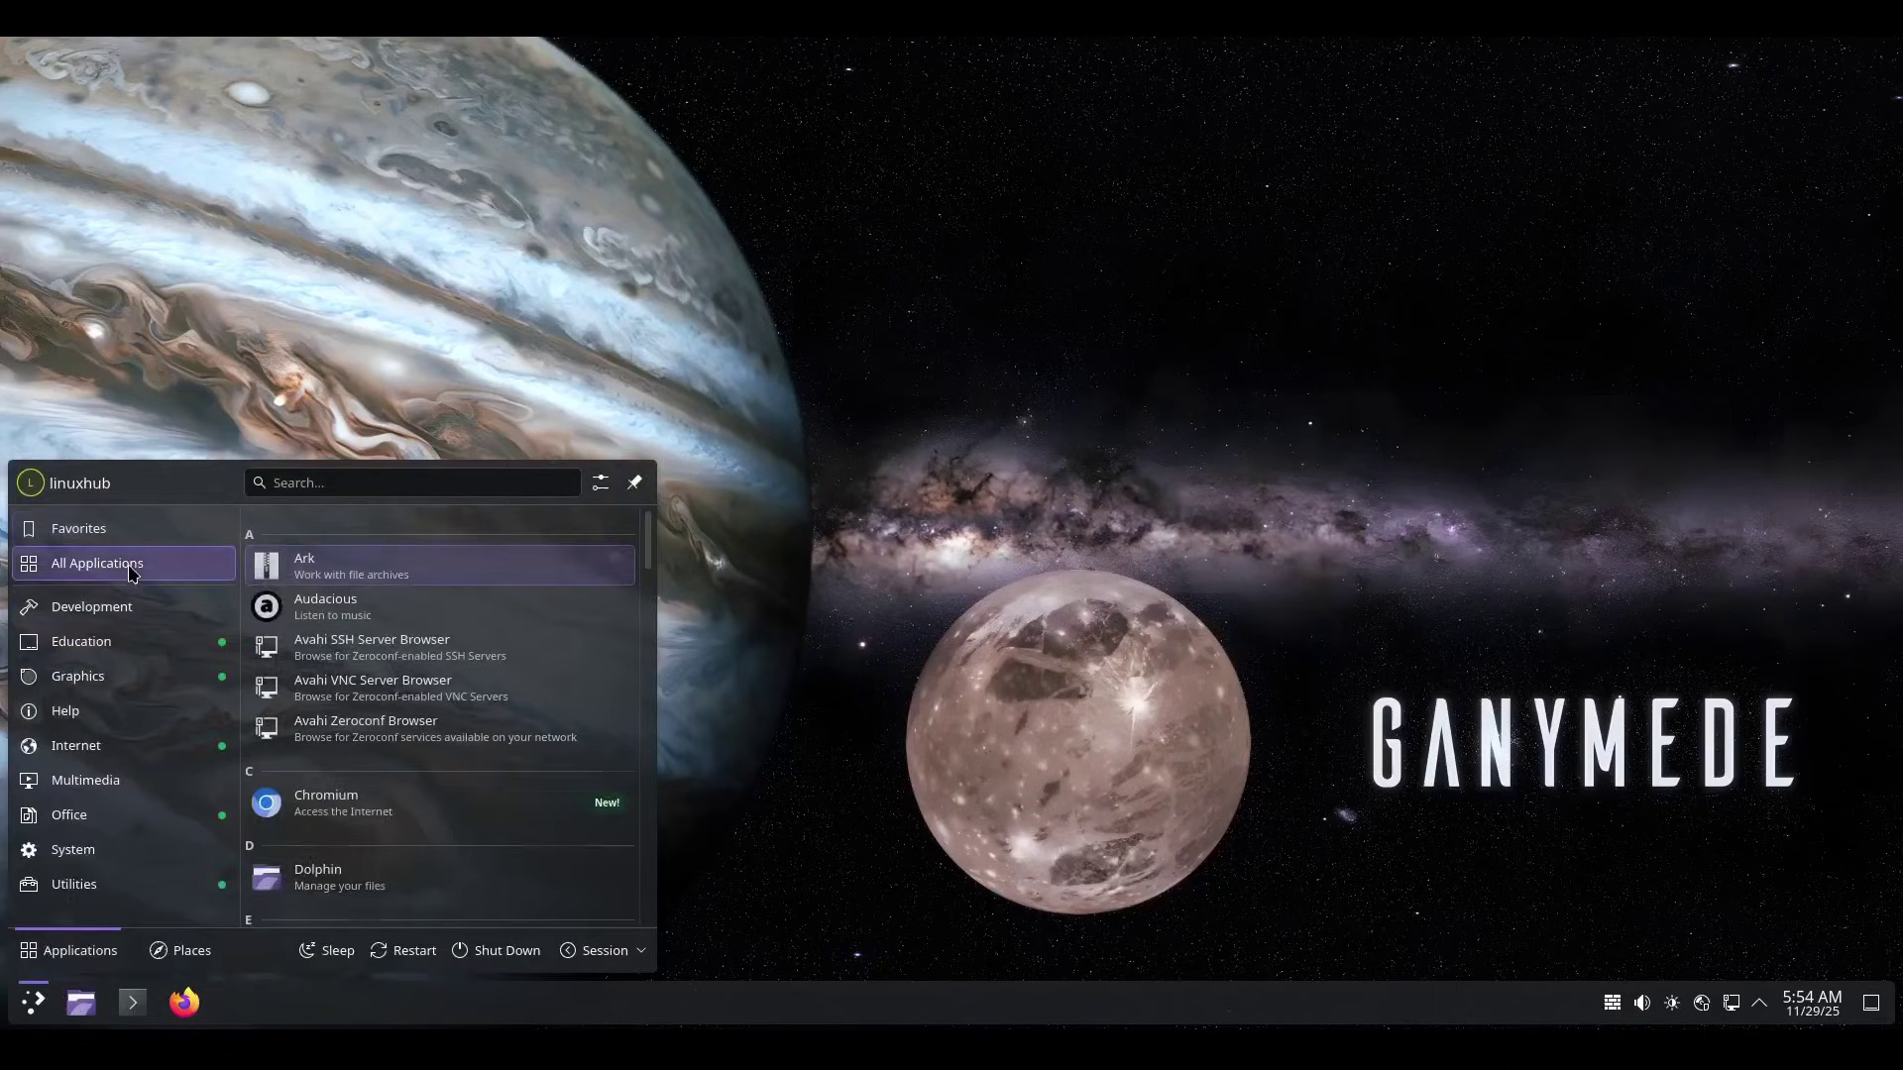
click(417, 805)
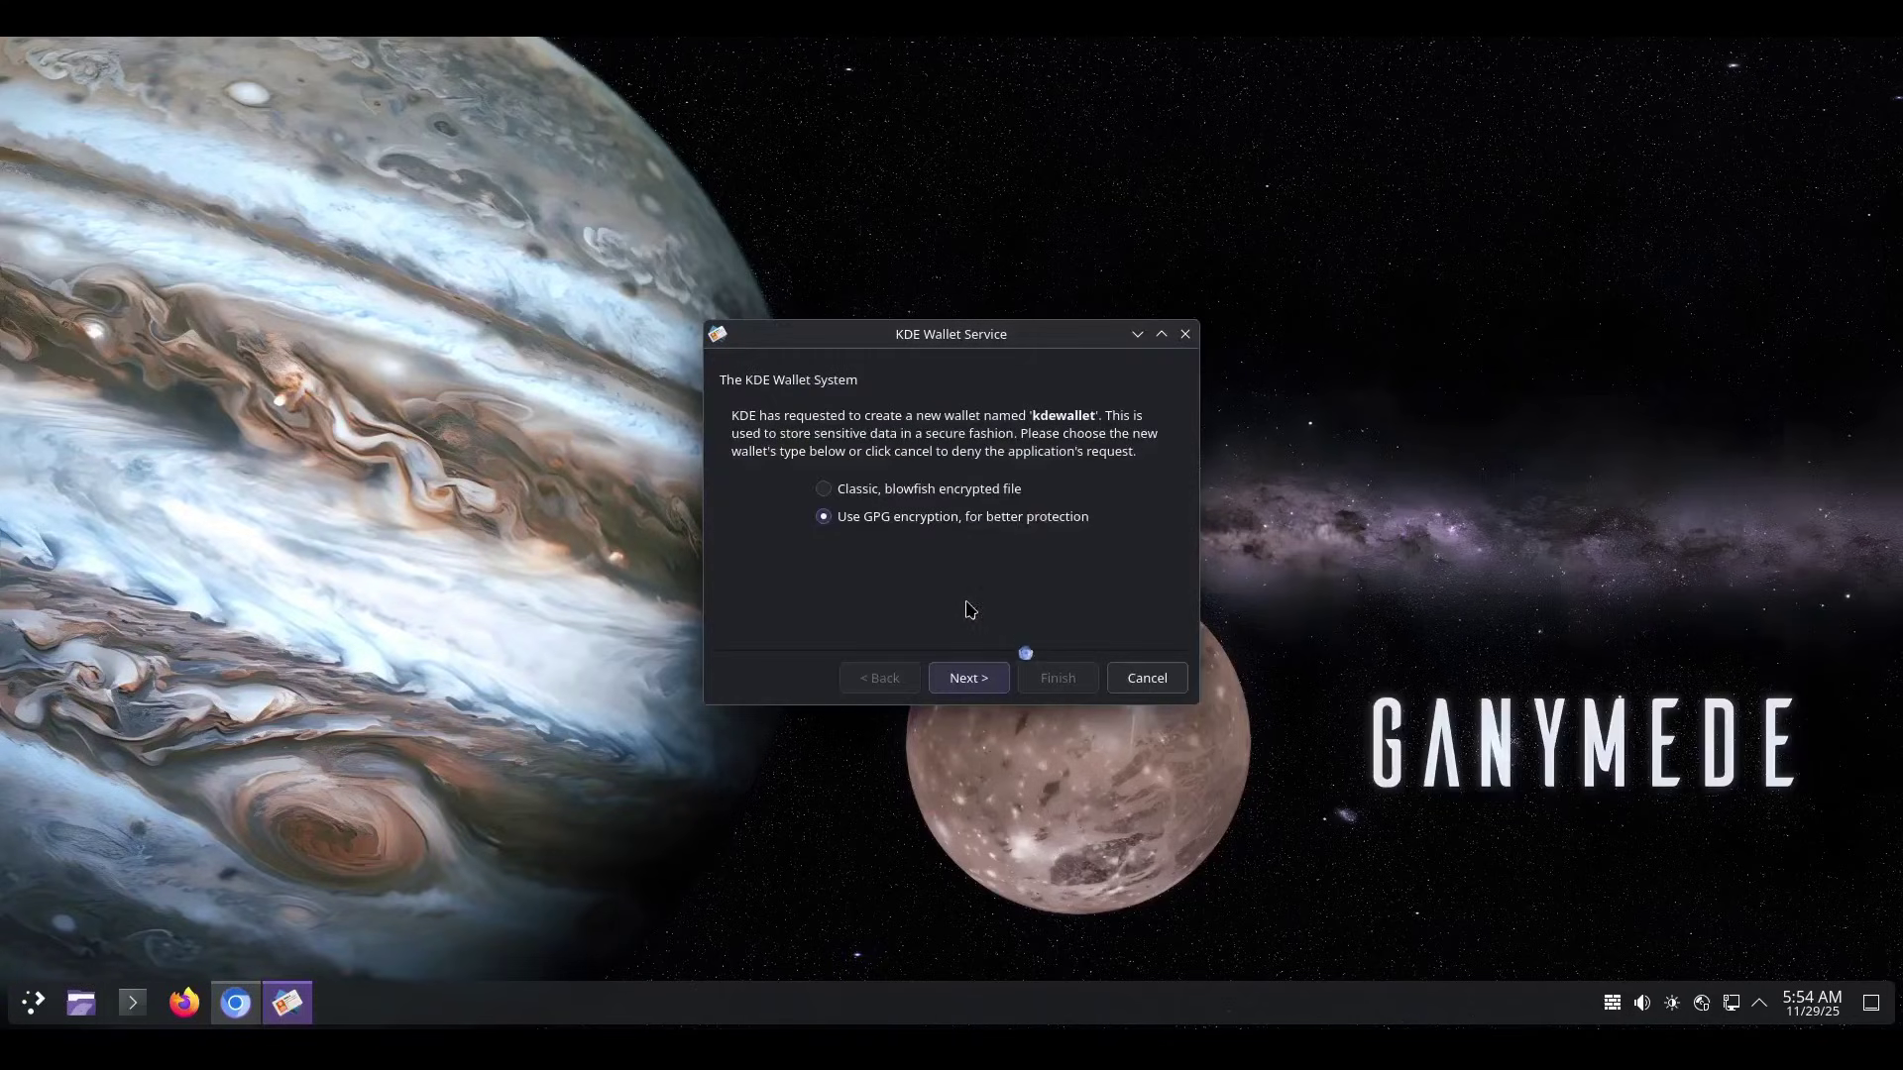
Create the kdewallet wallet as a classic, blowfish encrypted file, accepting it with the password left blank
click(825, 492)
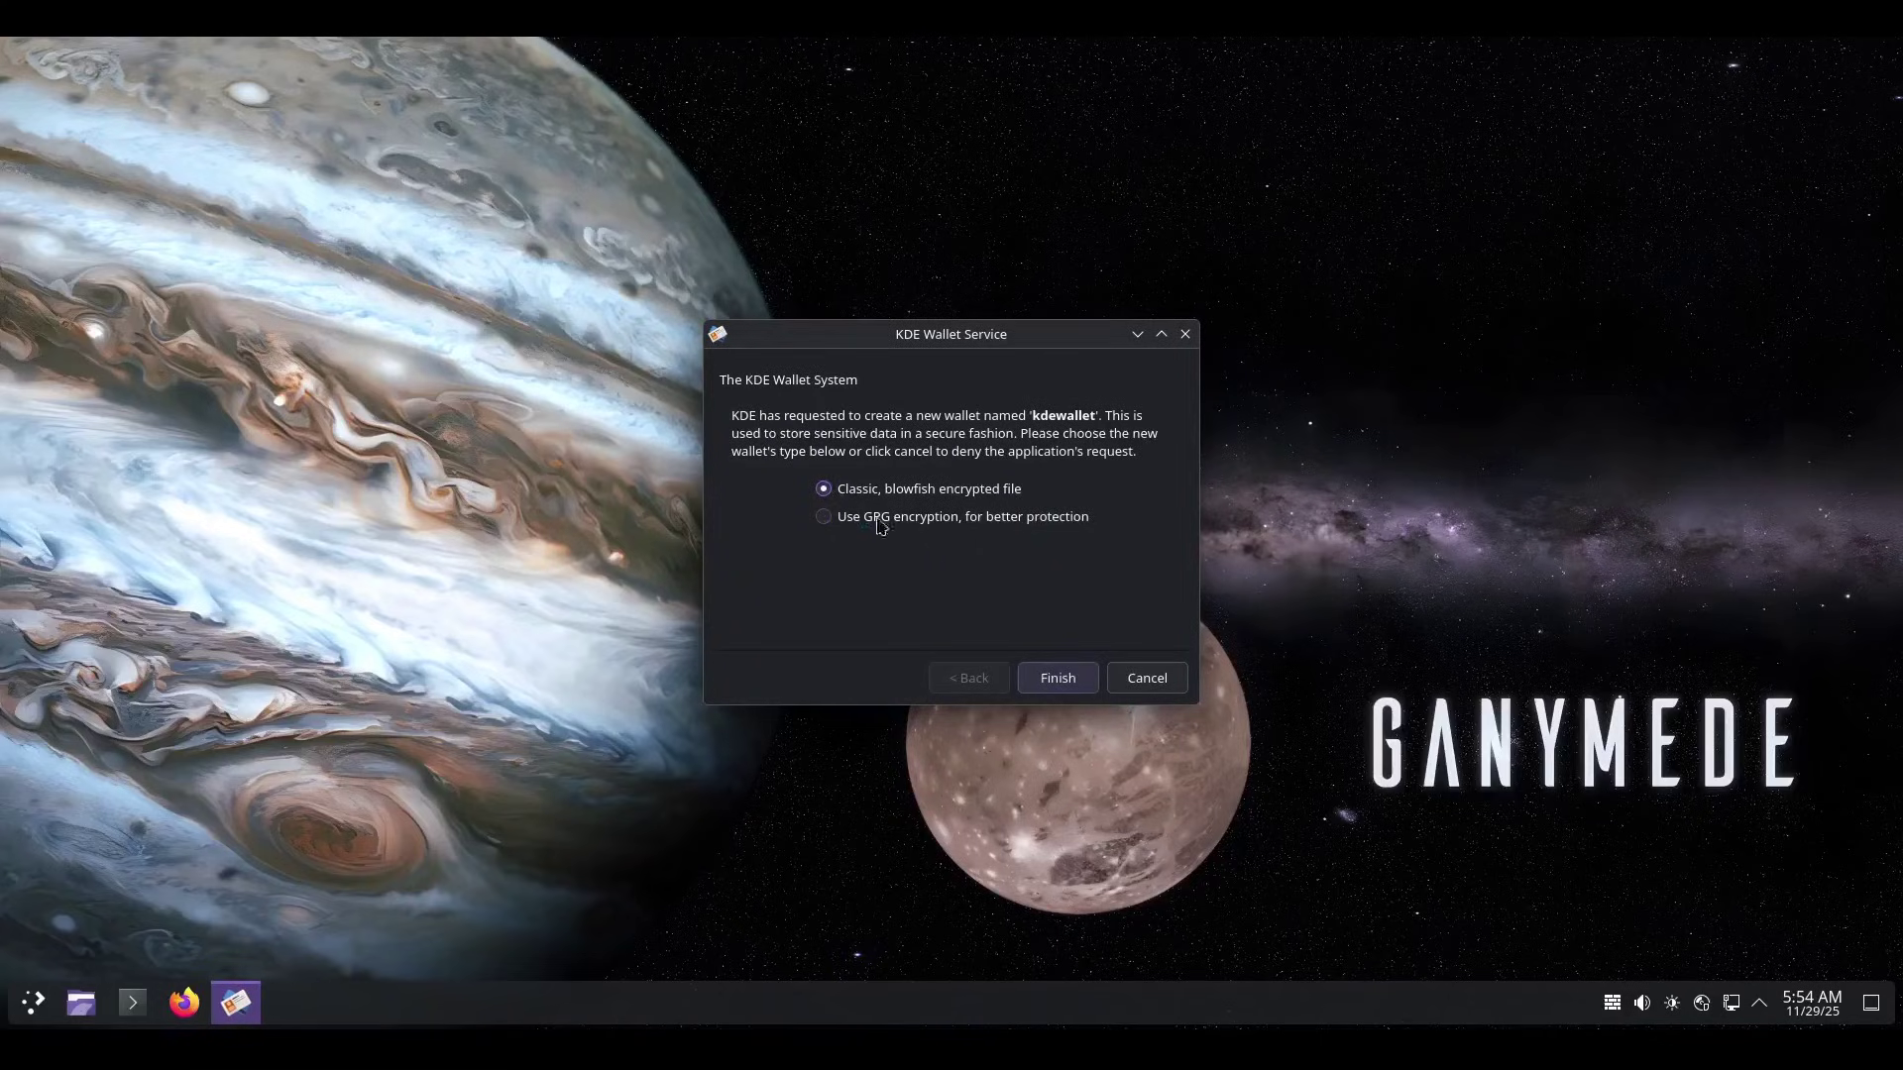
click(1057, 682)
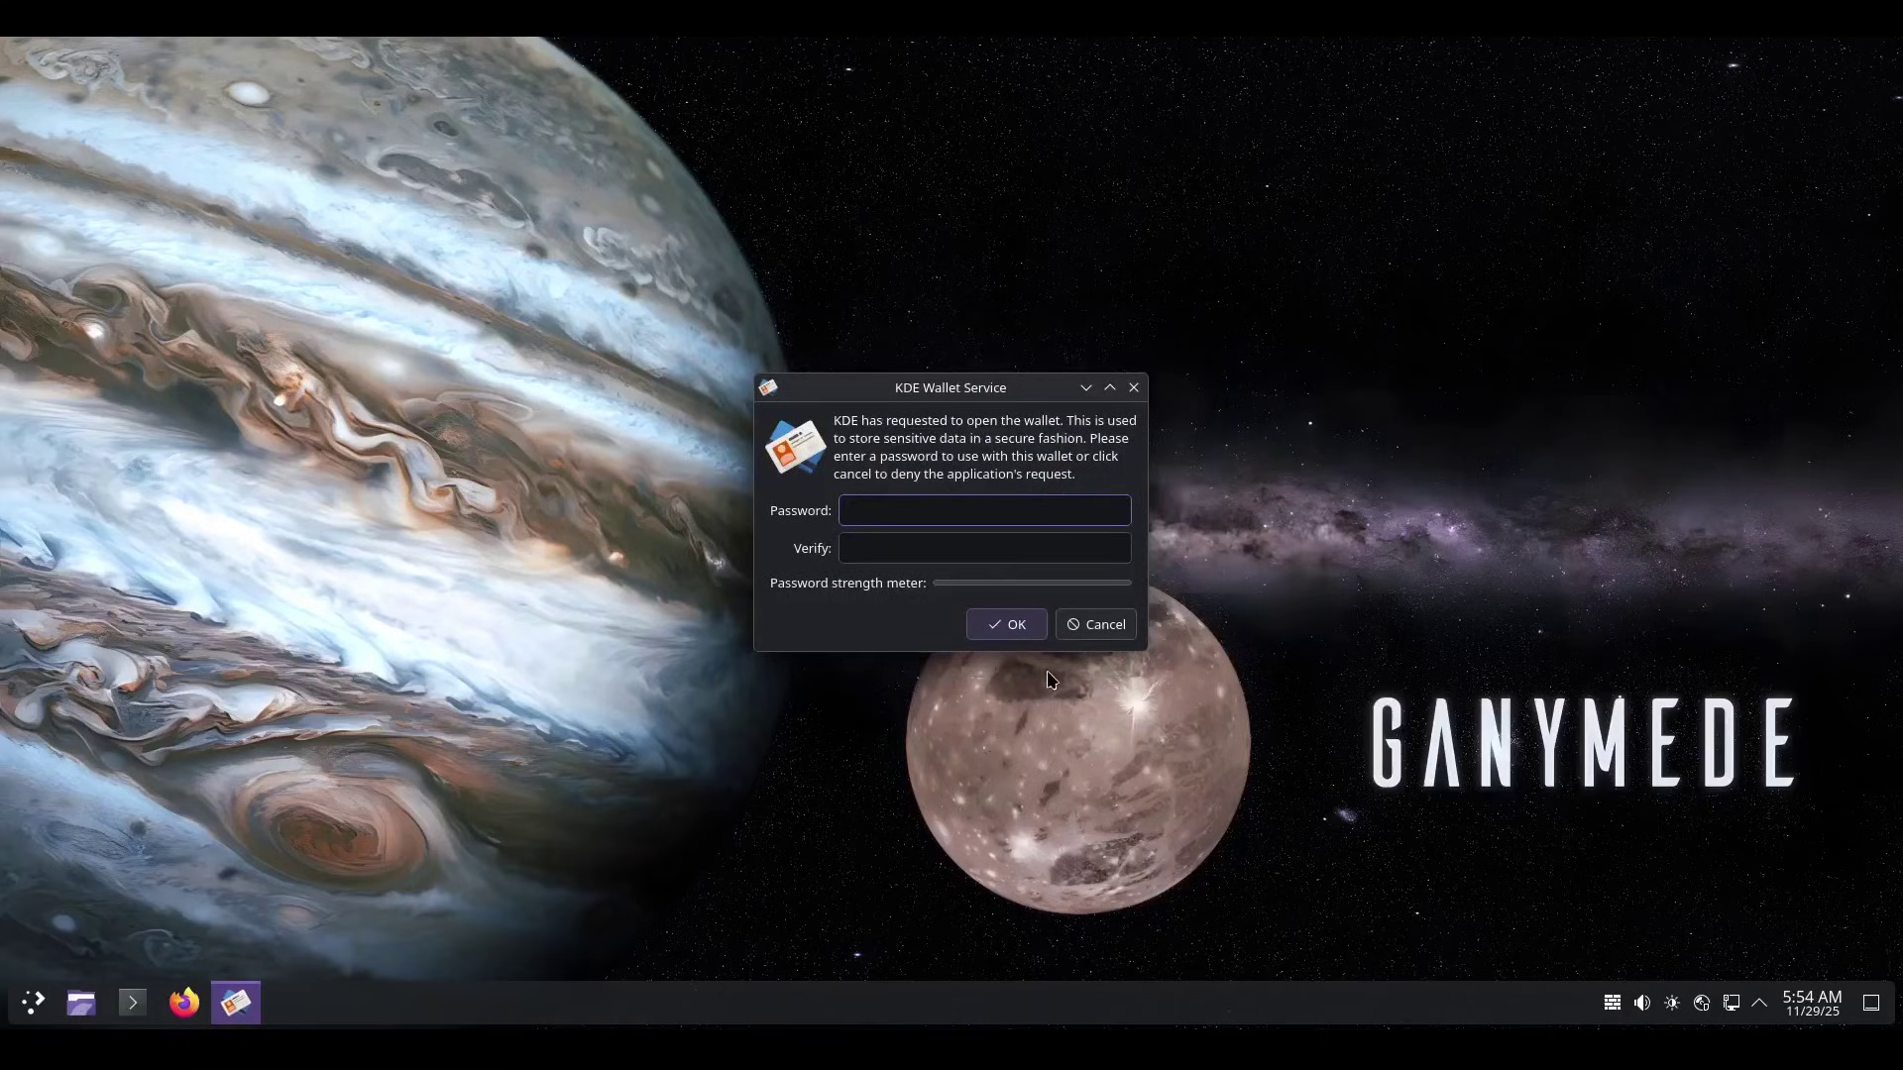
click(1016, 623)
click(1053, 594)
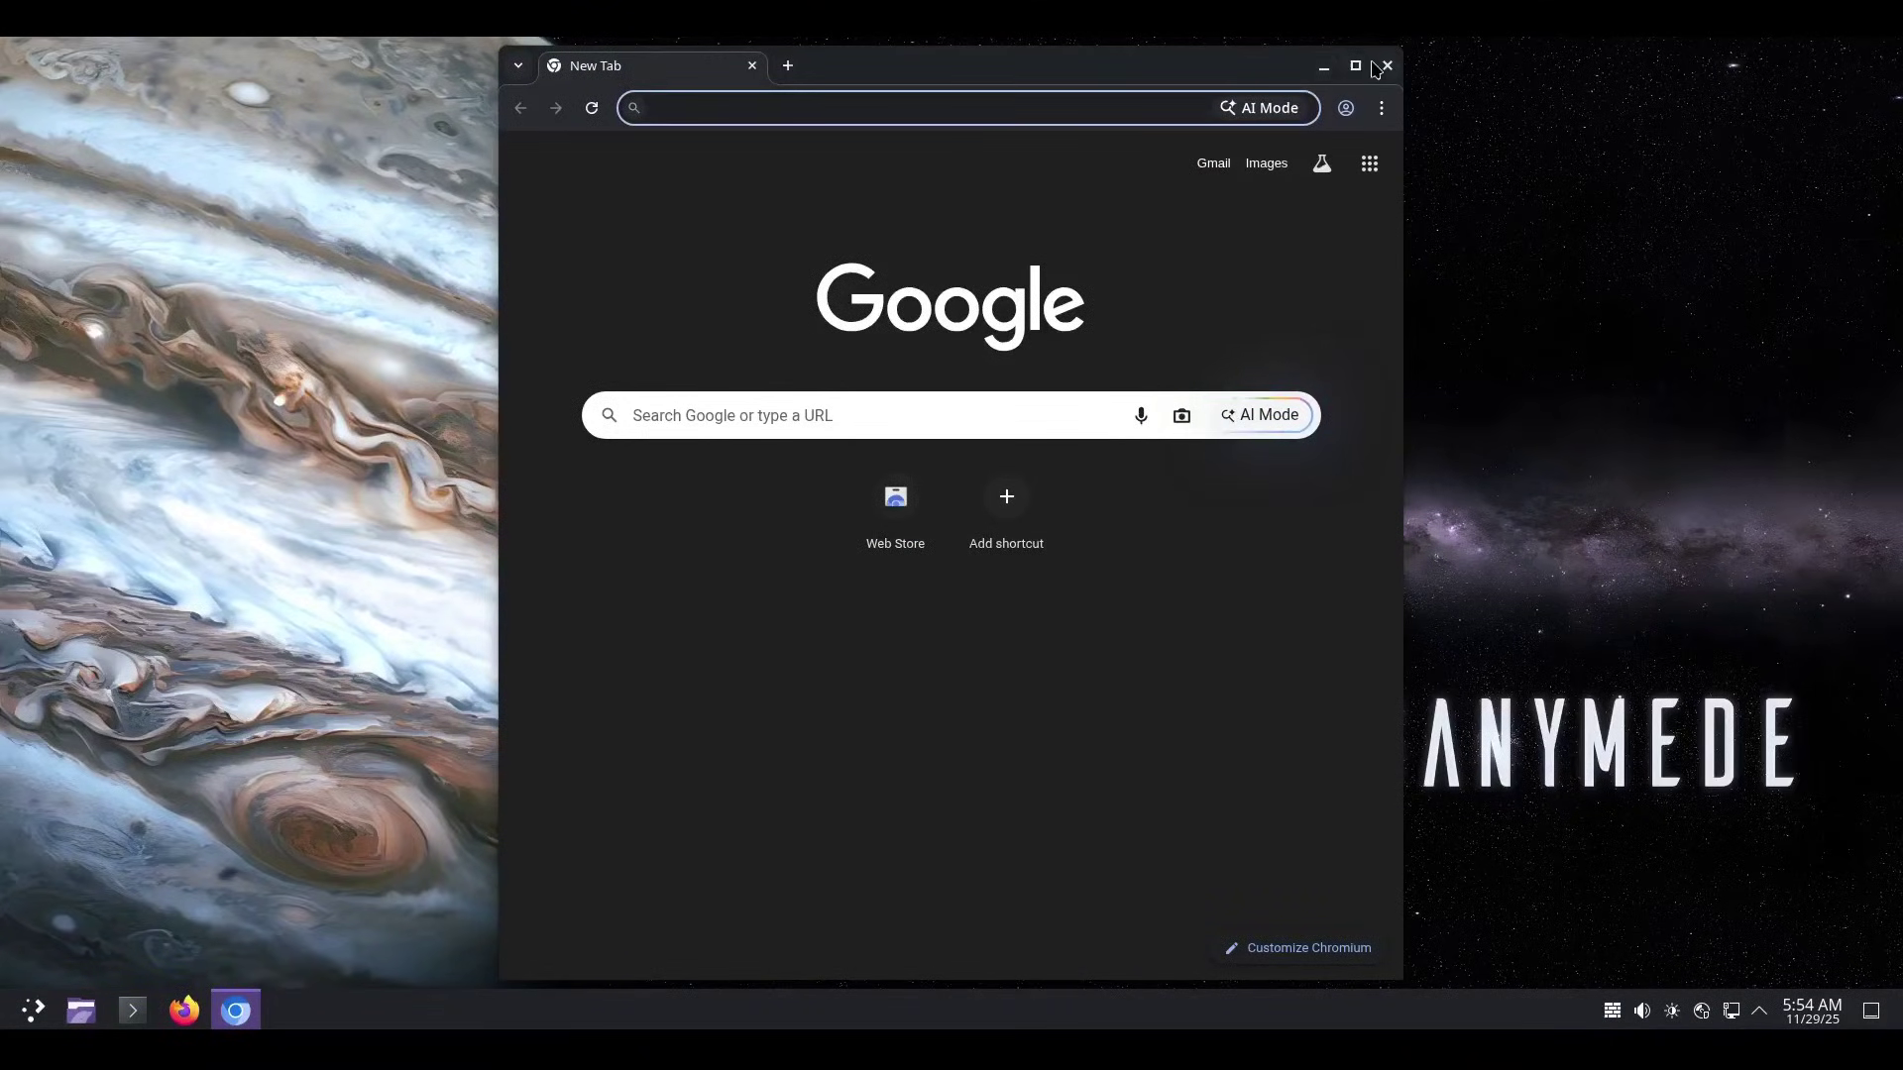
Maximize Chromium and read the version details on the enlarged About Chromium page, closing the browser when done
click(1355, 66)
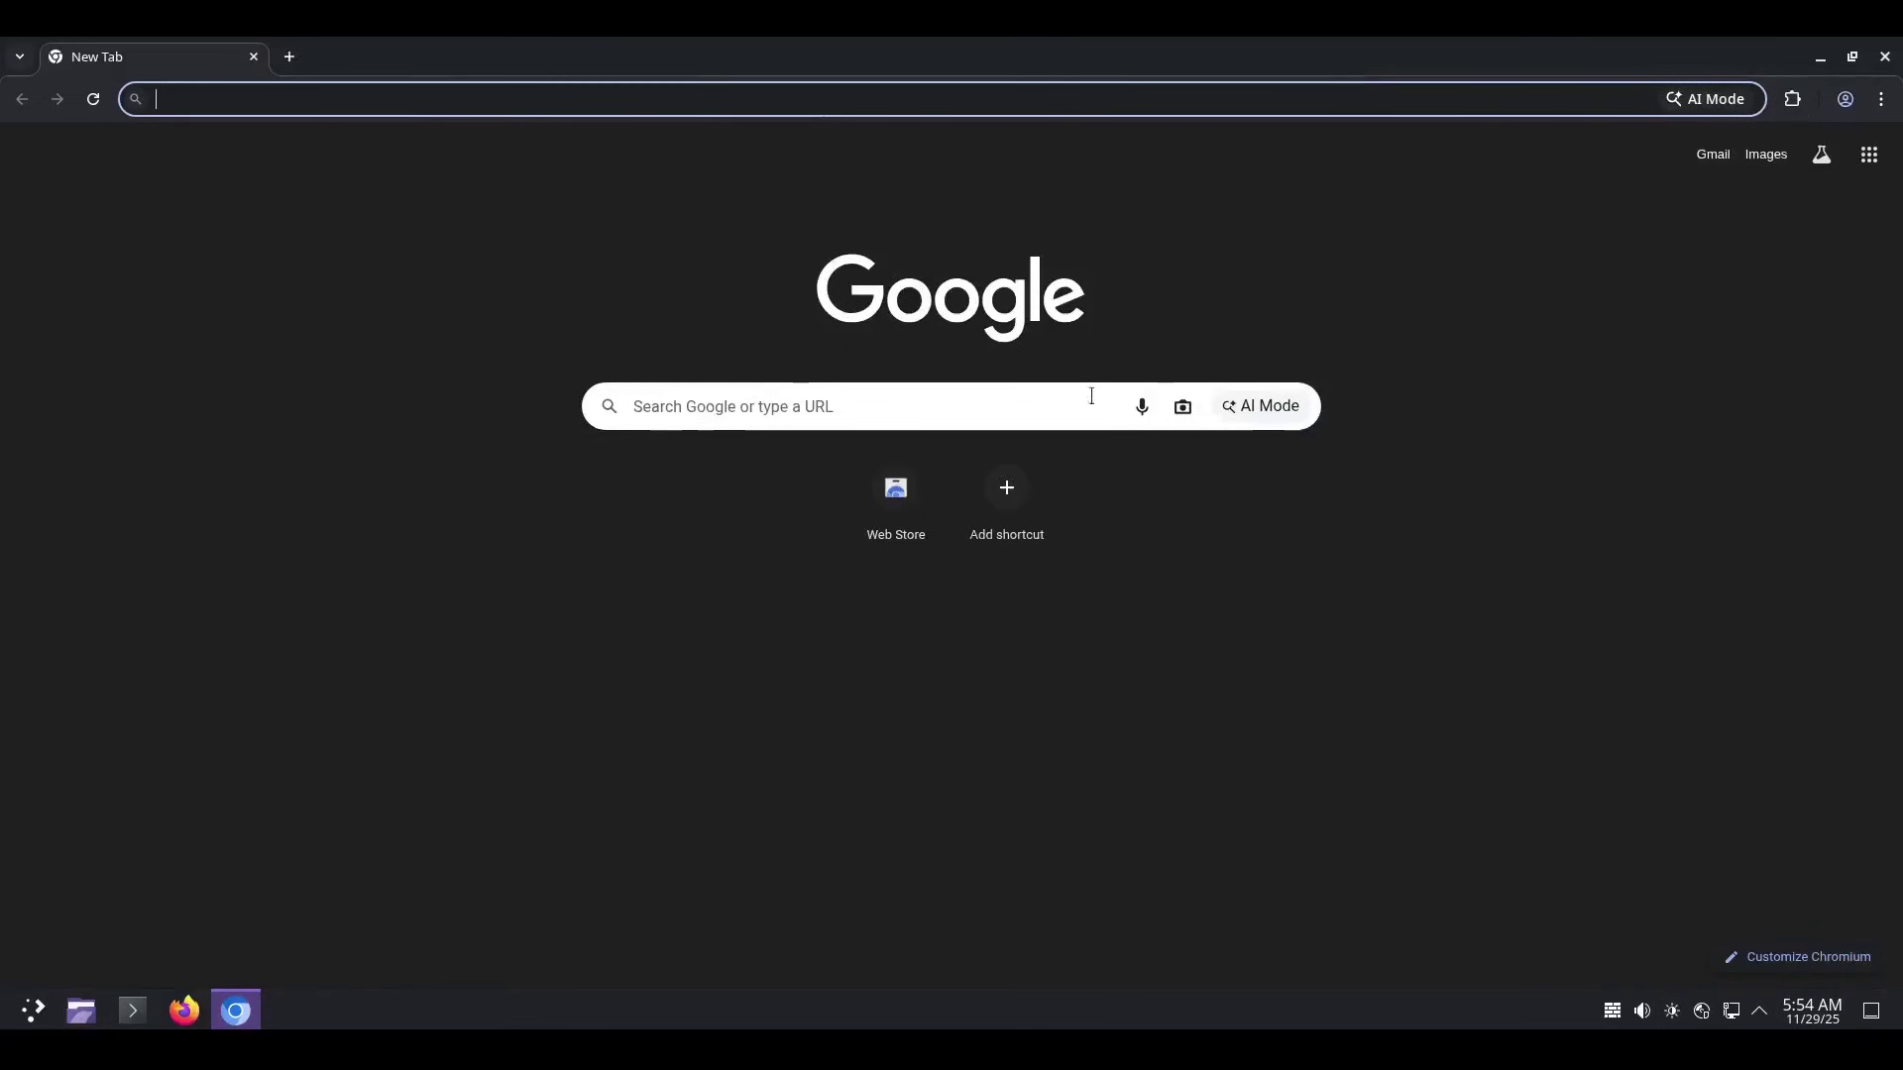
click(1887, 100)
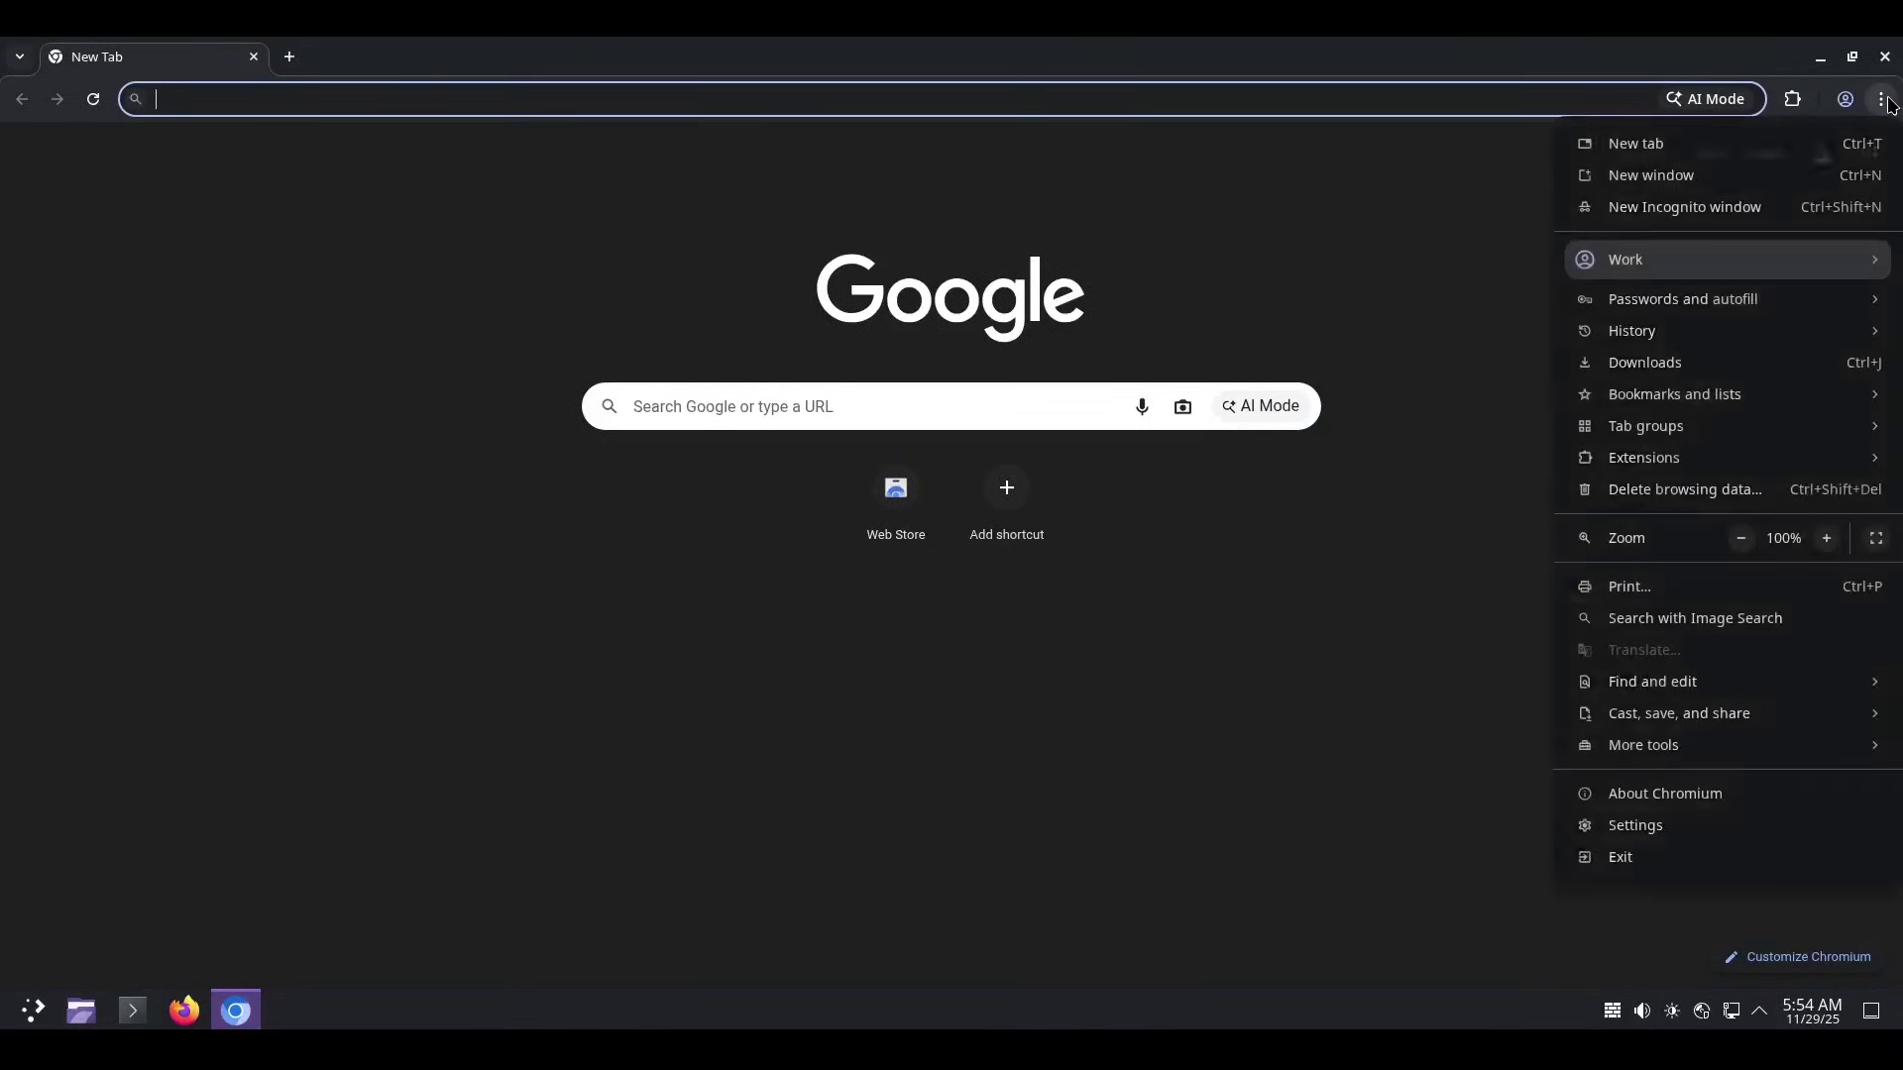
click(1665, 796)
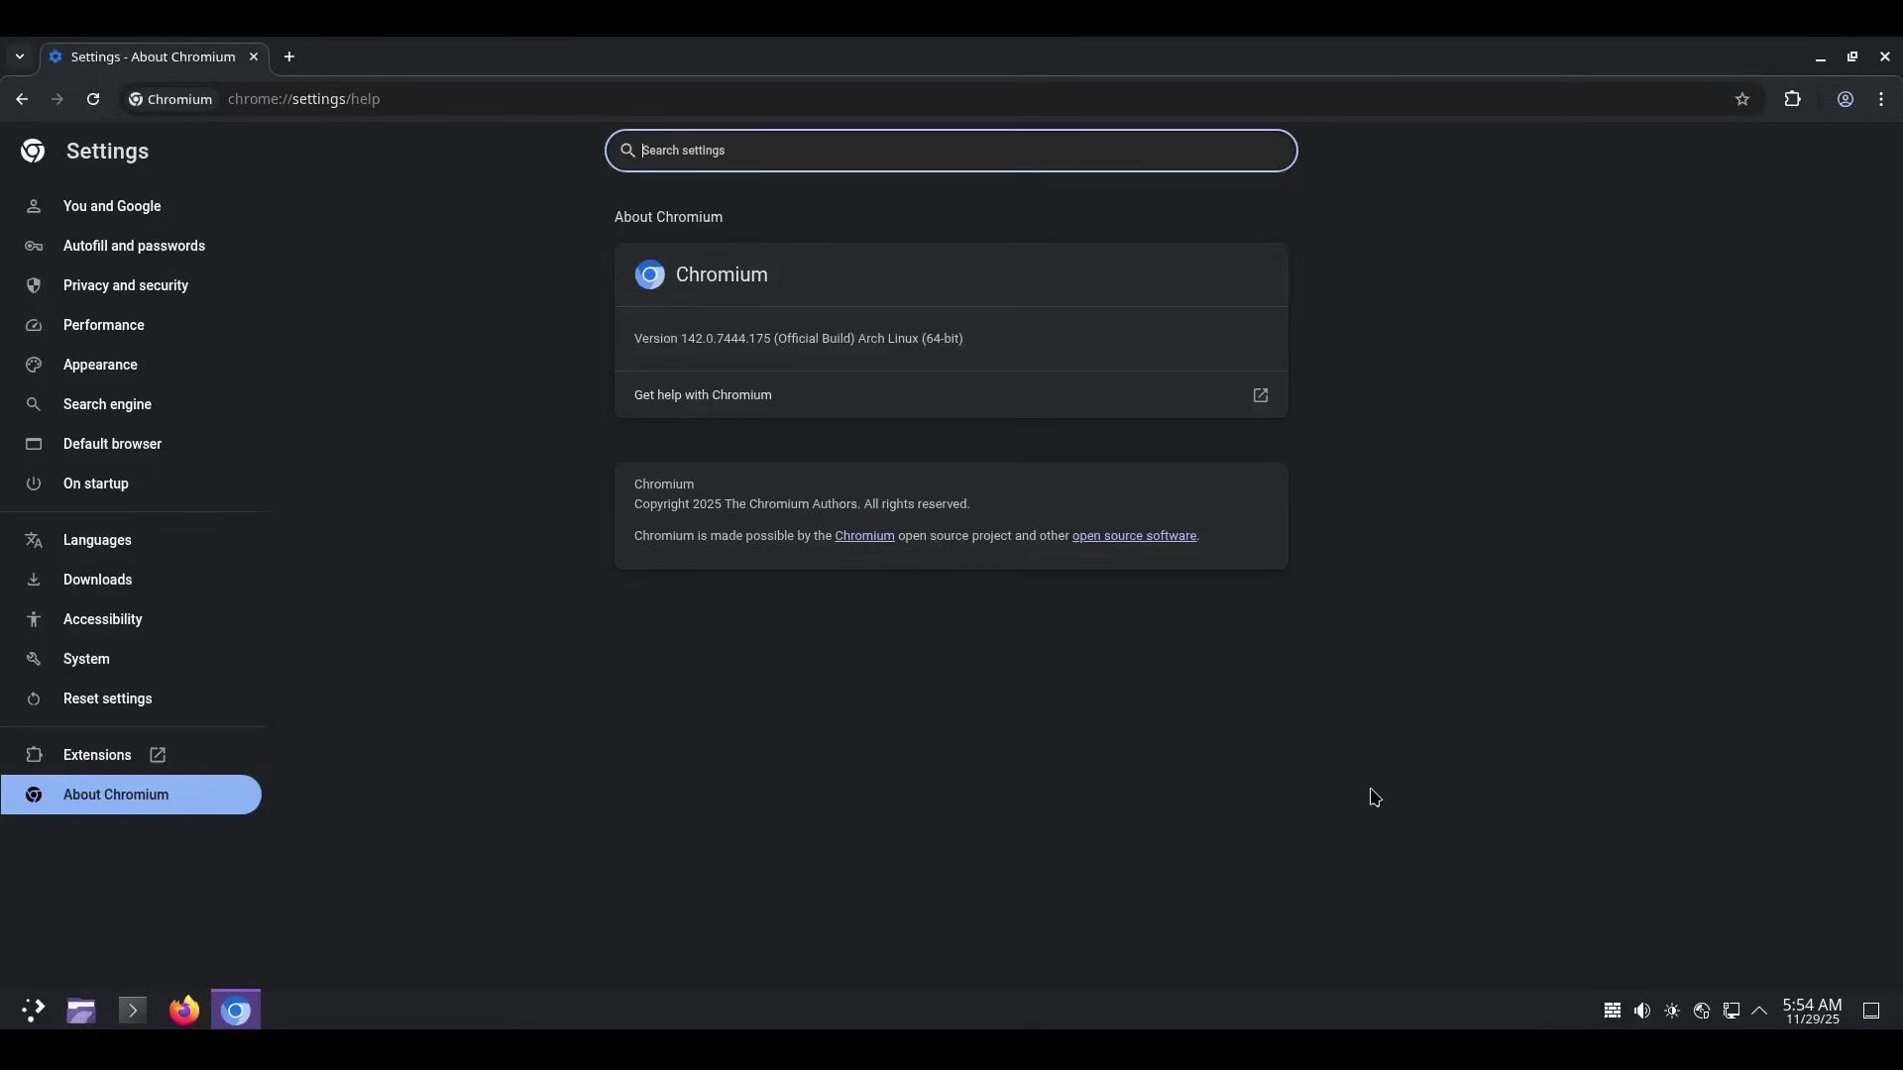
key(ctrl+plus)
key(ctrl+plus)
key(ctrl+plus)
key(ctrl+plus)
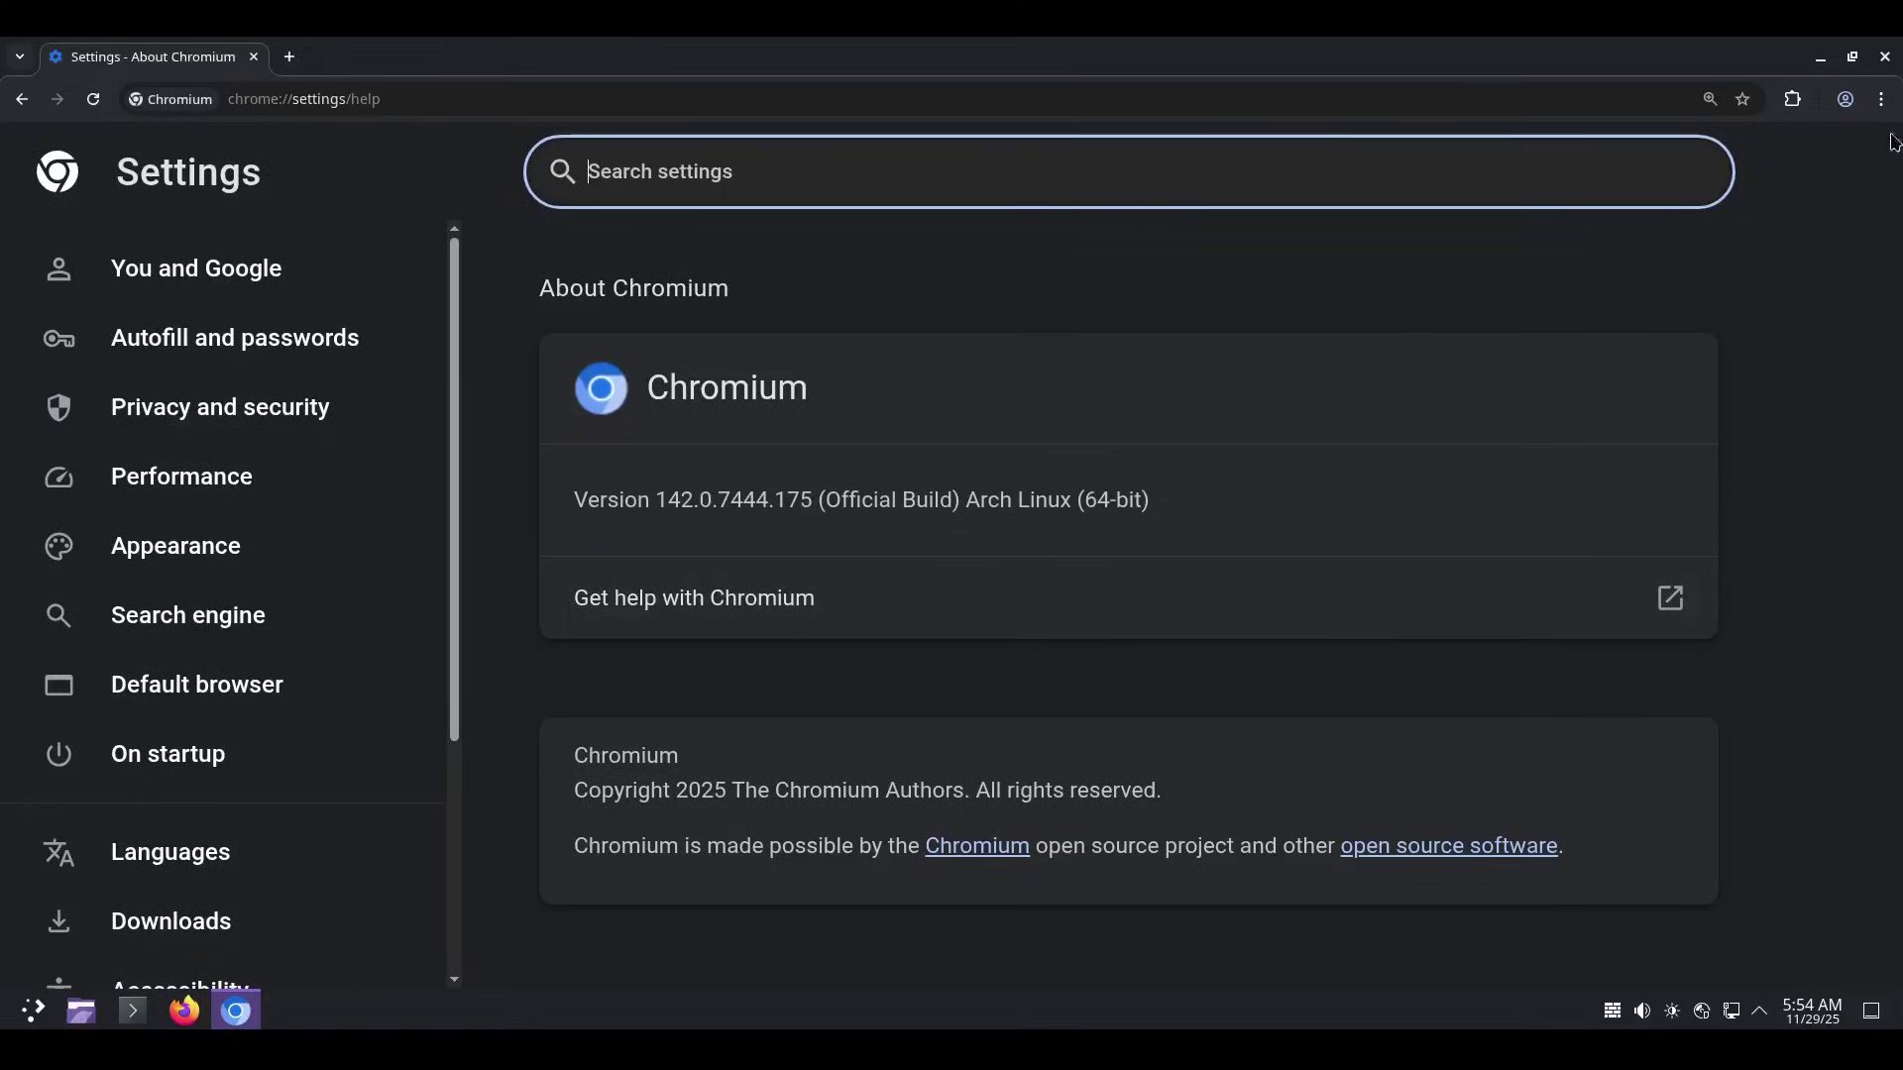
click(1885, 57)
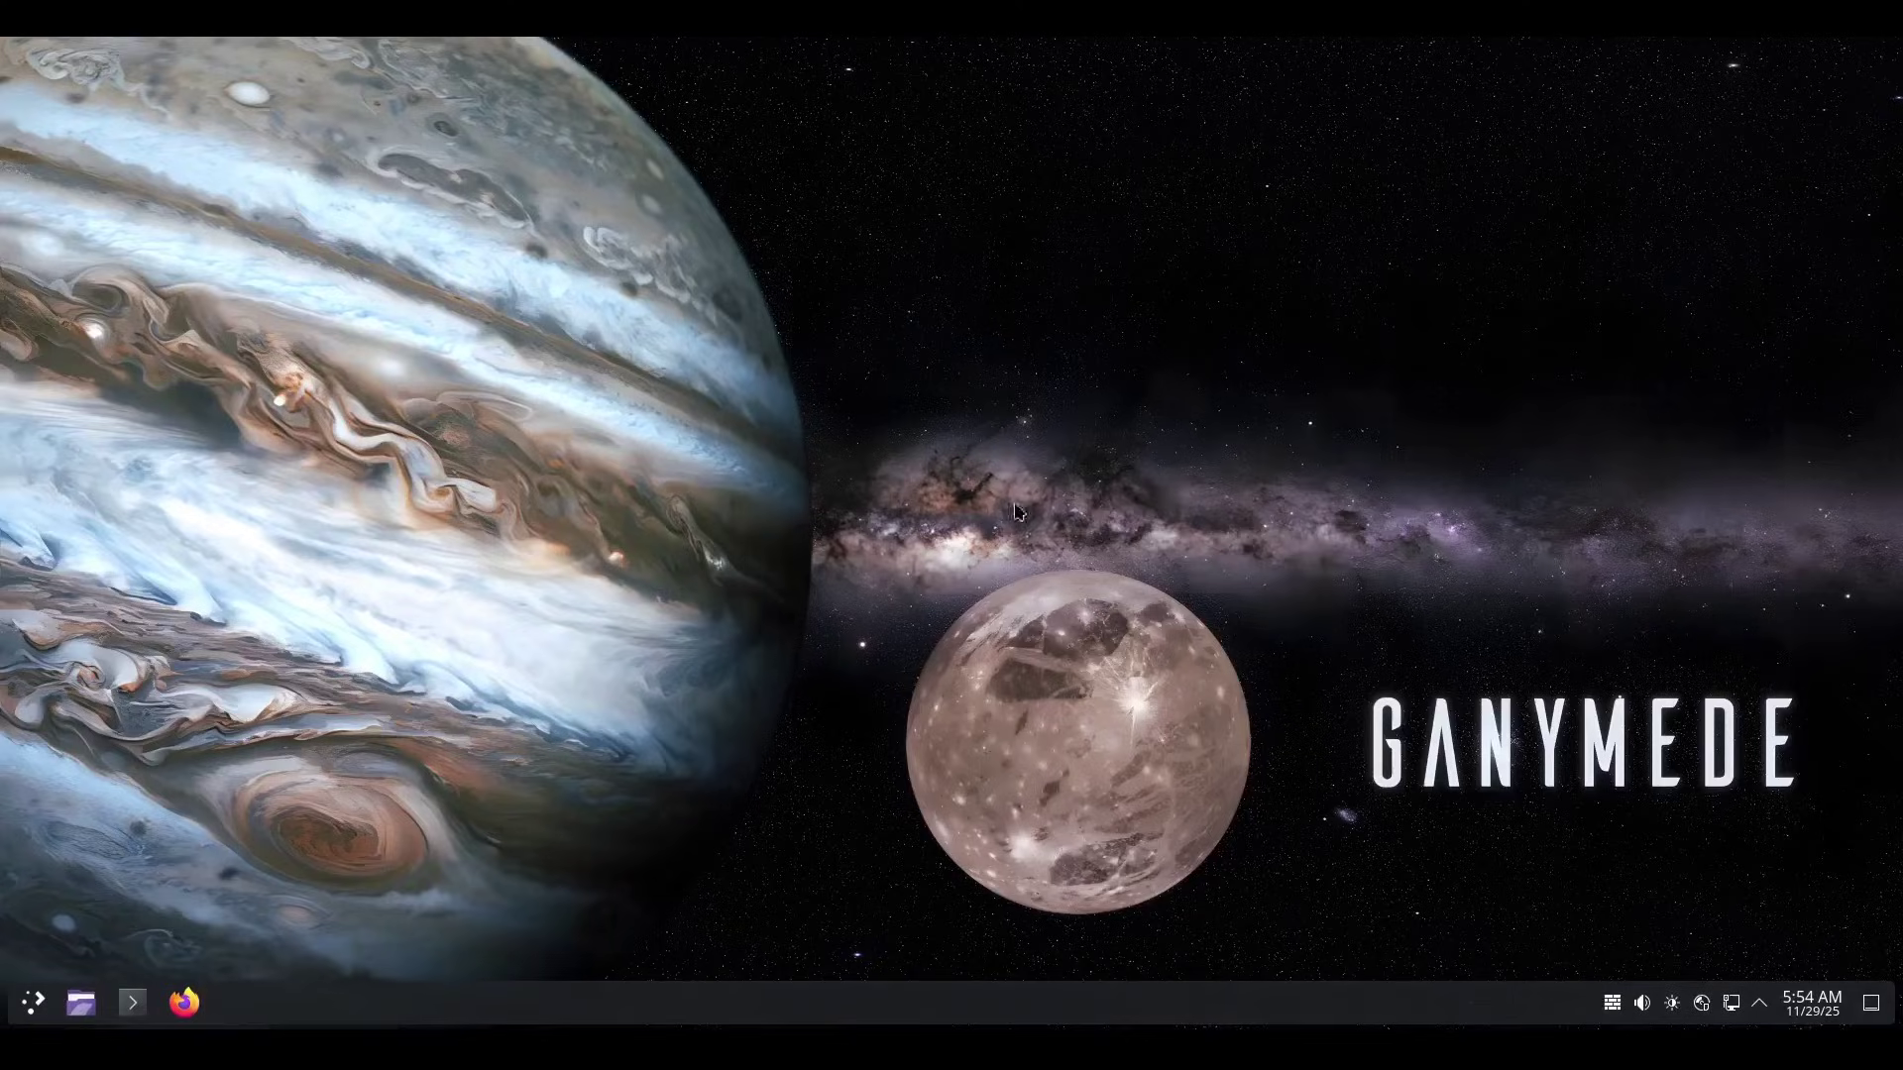
Launch GNU Image Manipulation Program from the full application list, dismiss its welcome dialog and maximize the main window
click(32, 1003)
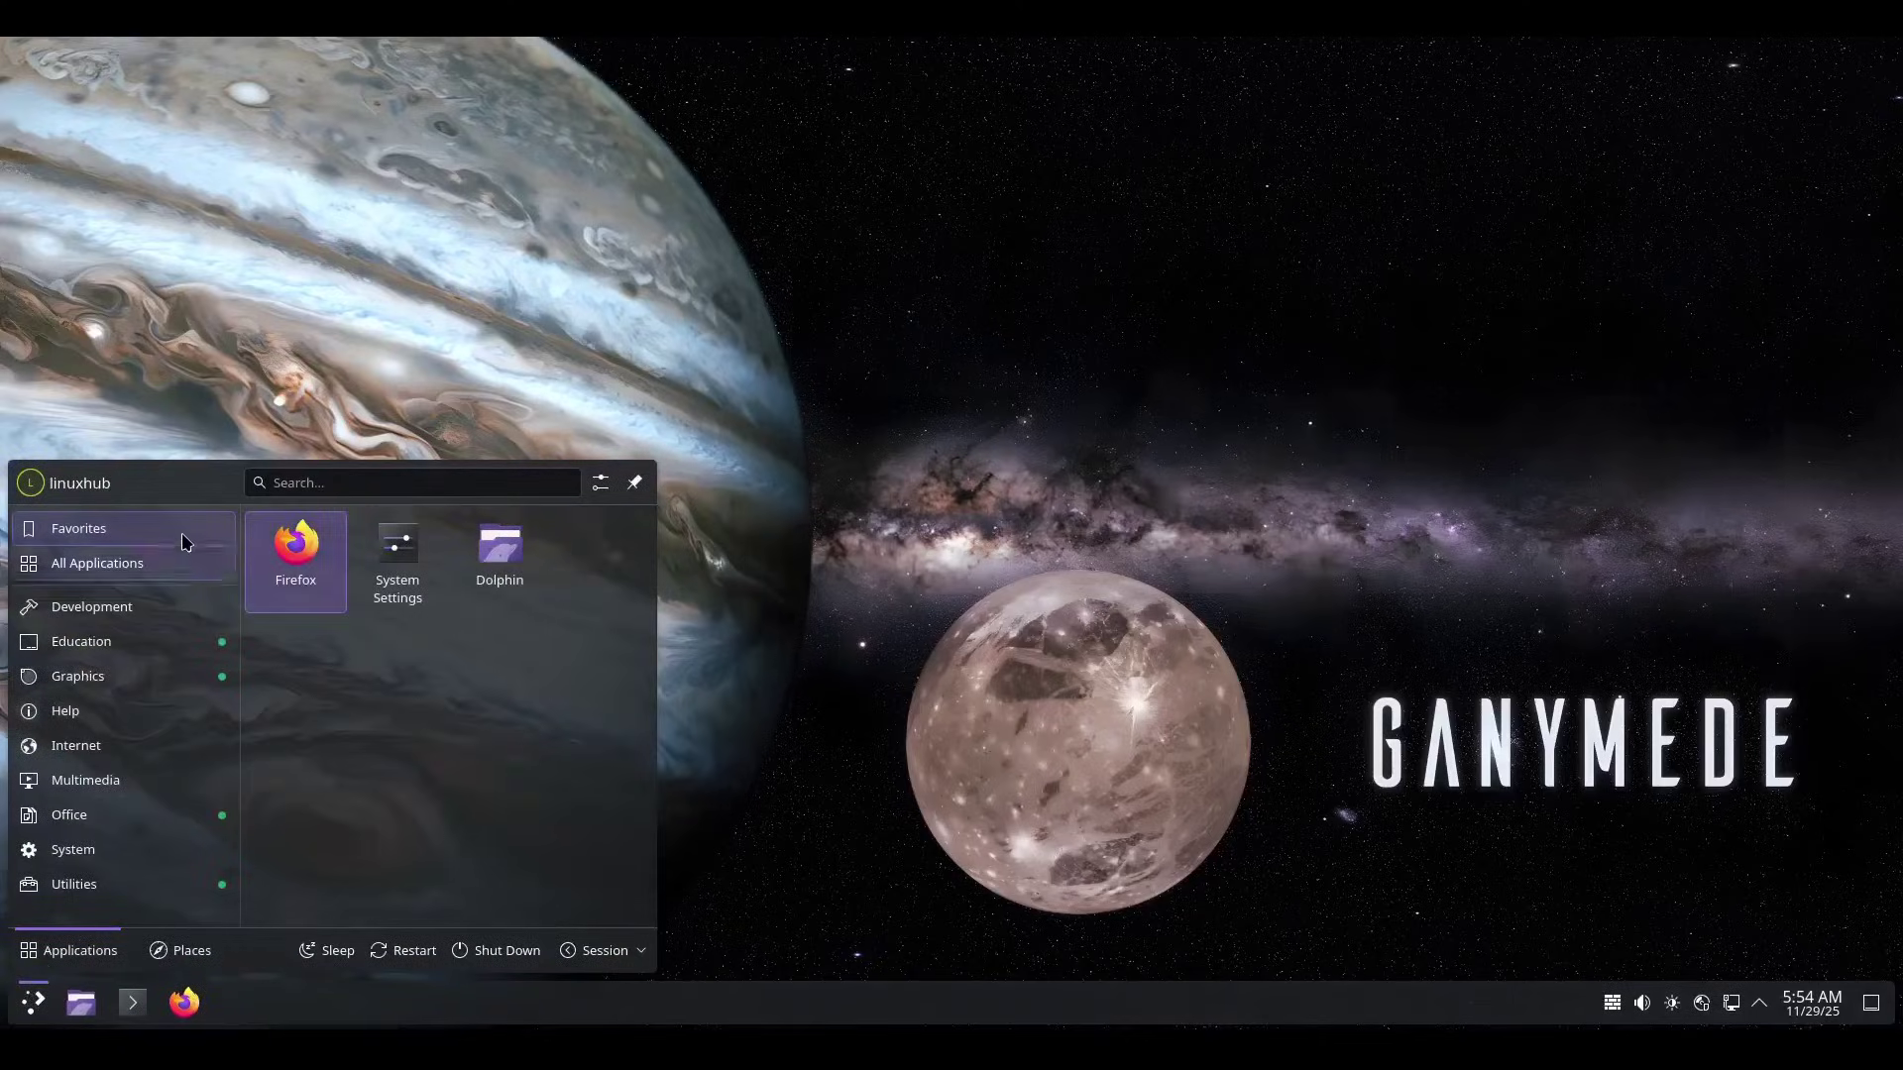
mouse_move(99, 563)
scroll(515, 754, down, 5)
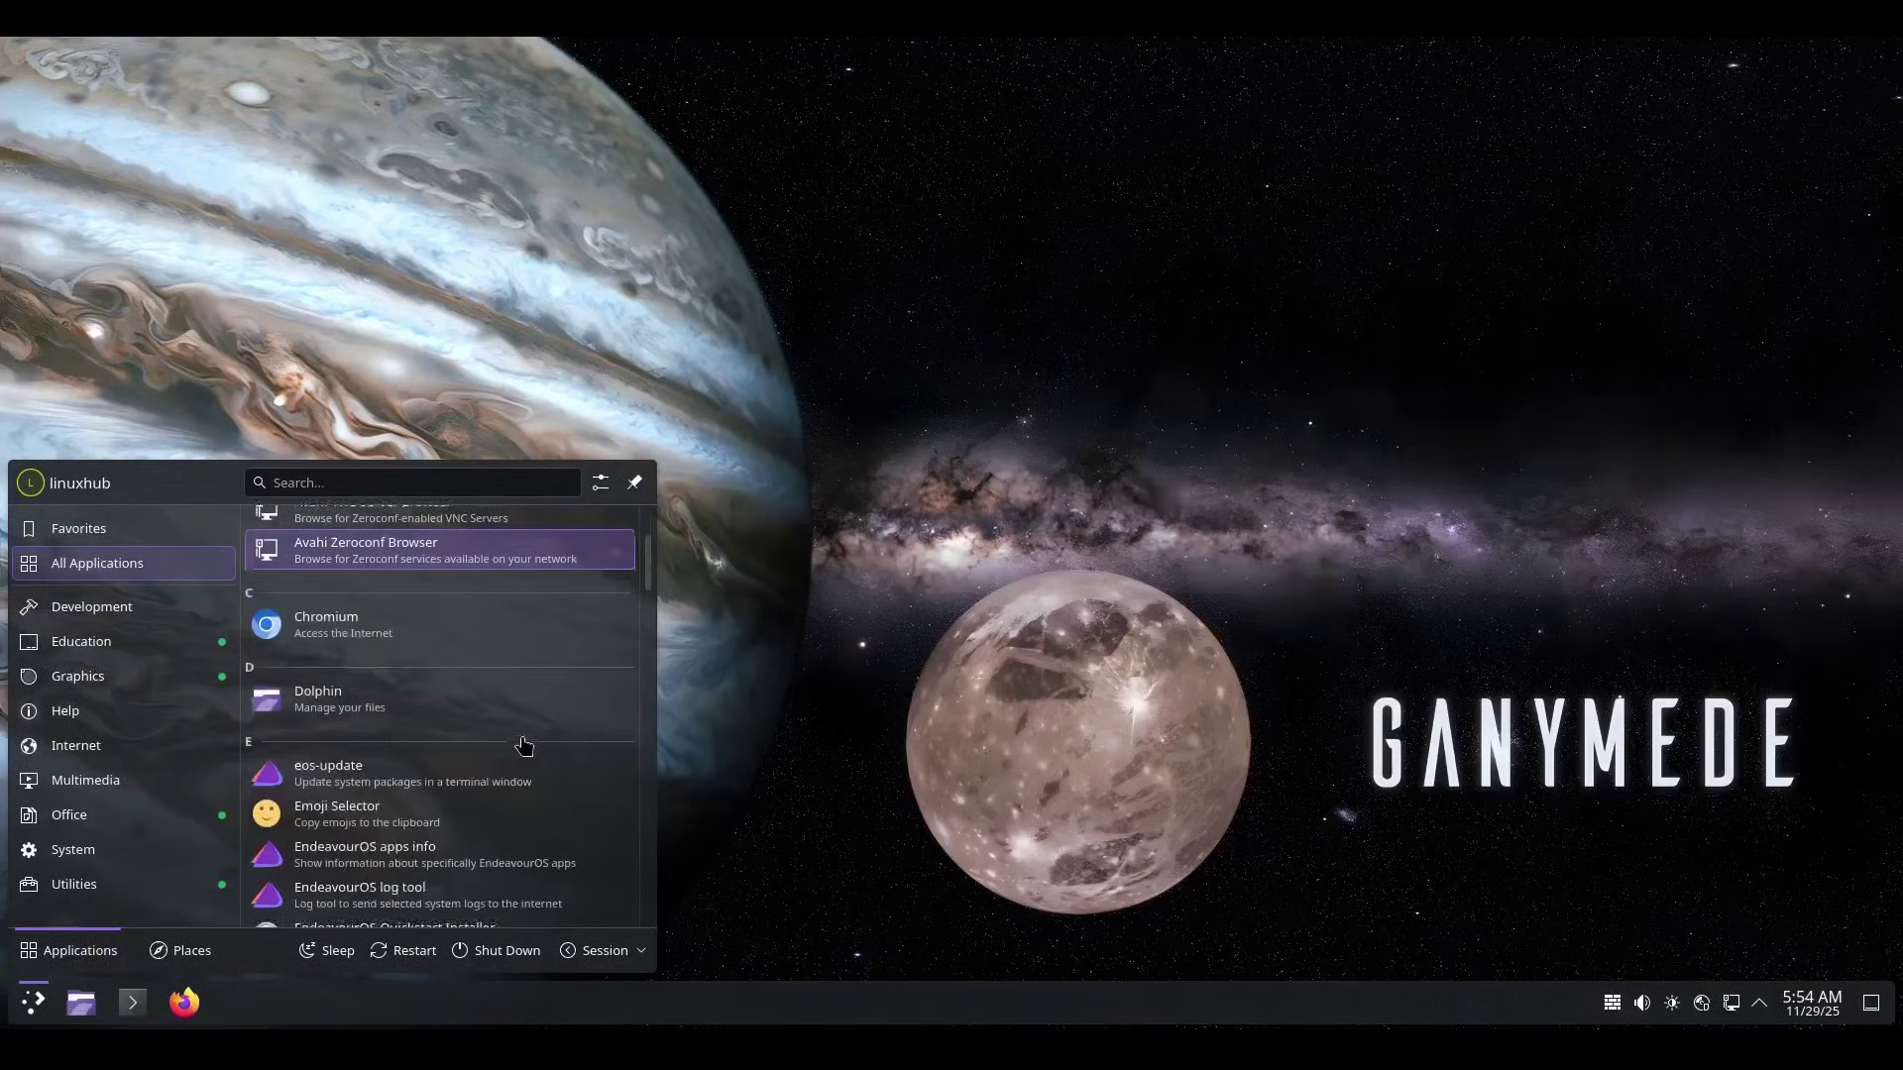
scroll(505, 671, down, 3)
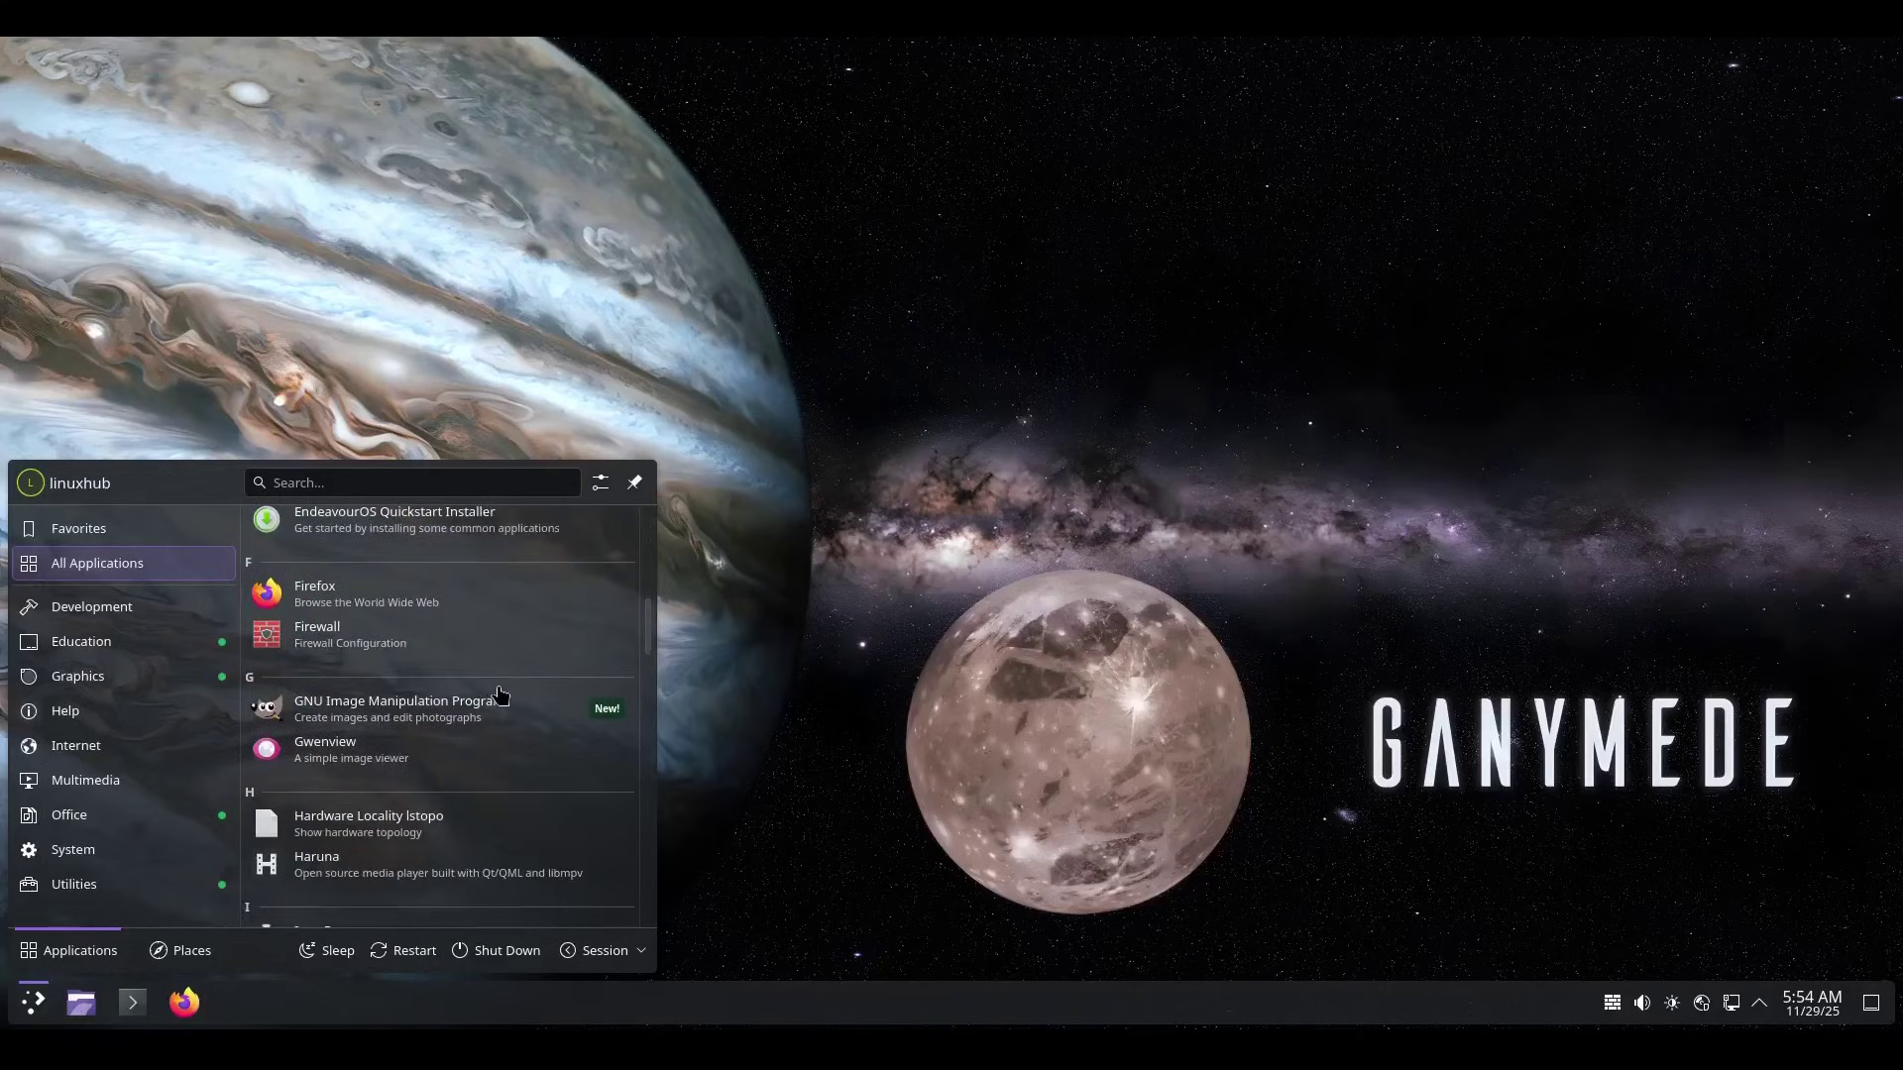
click(336, 704)
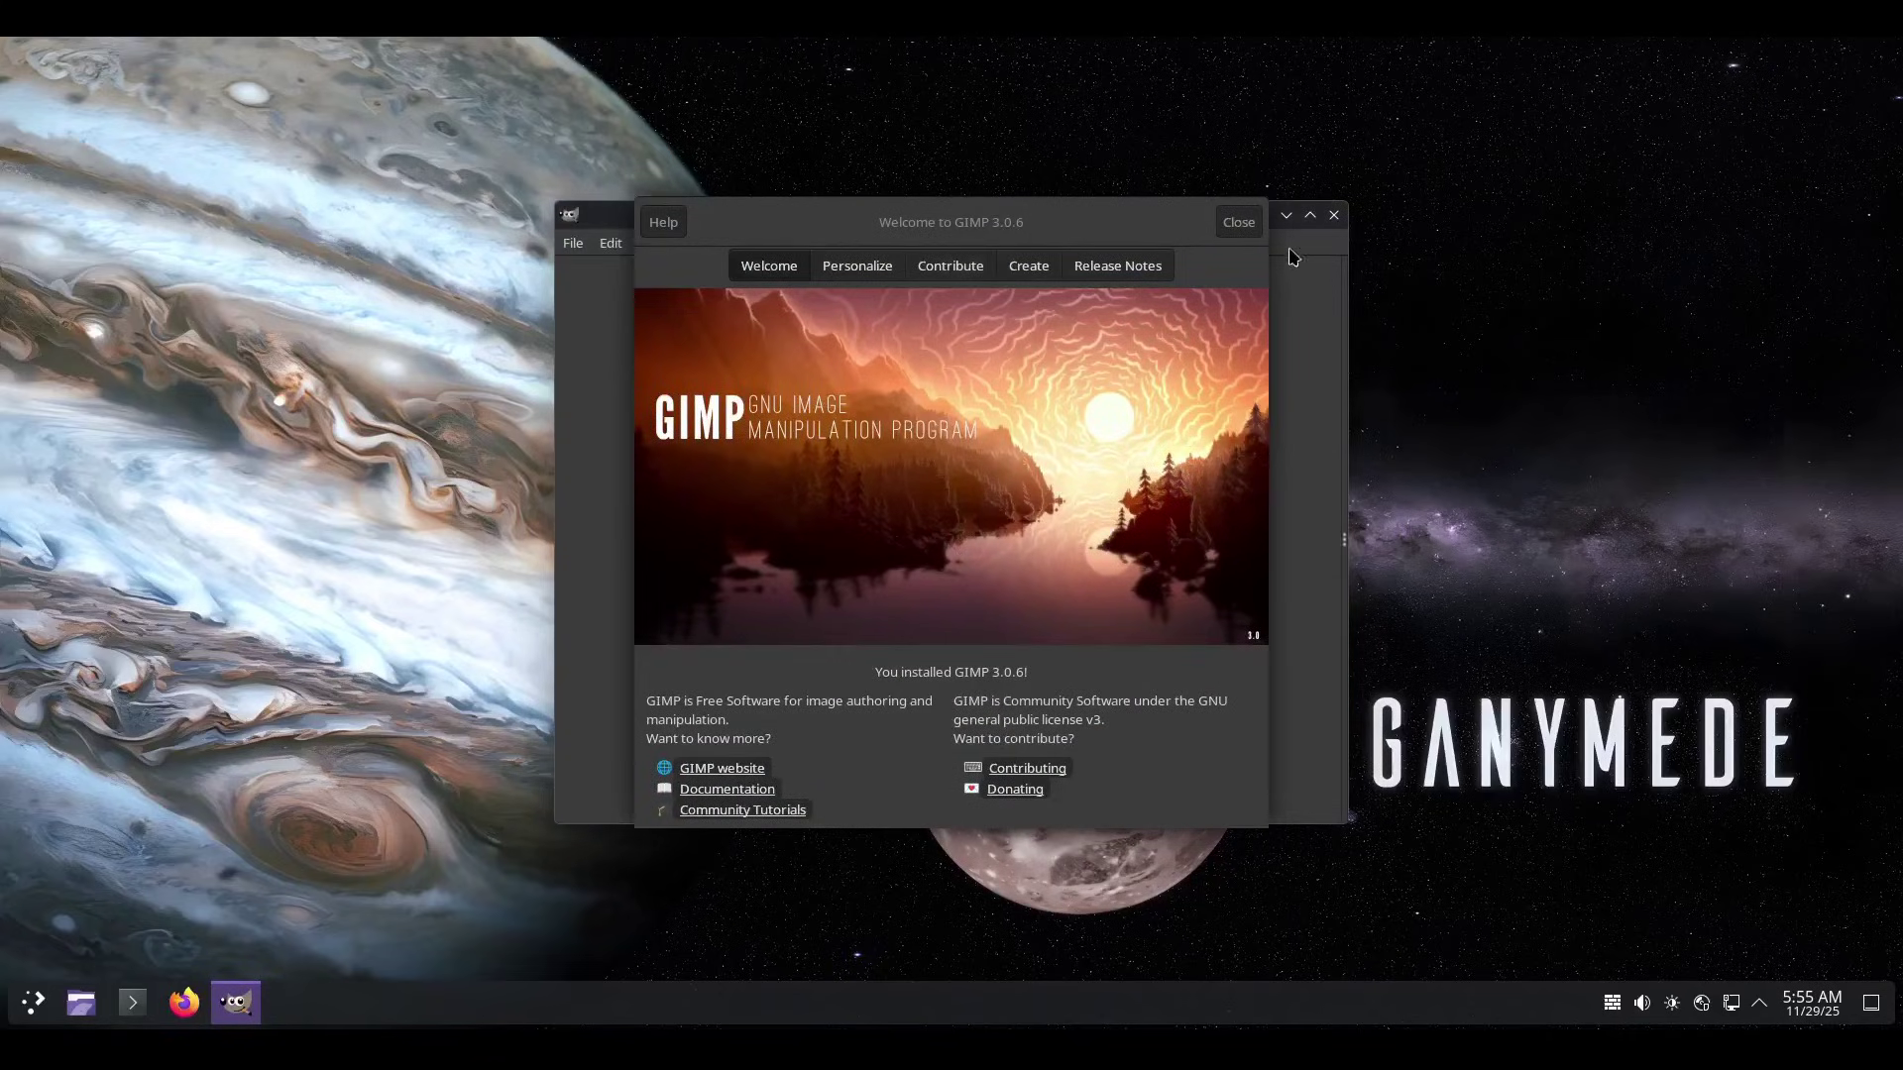
click(1235, 222)
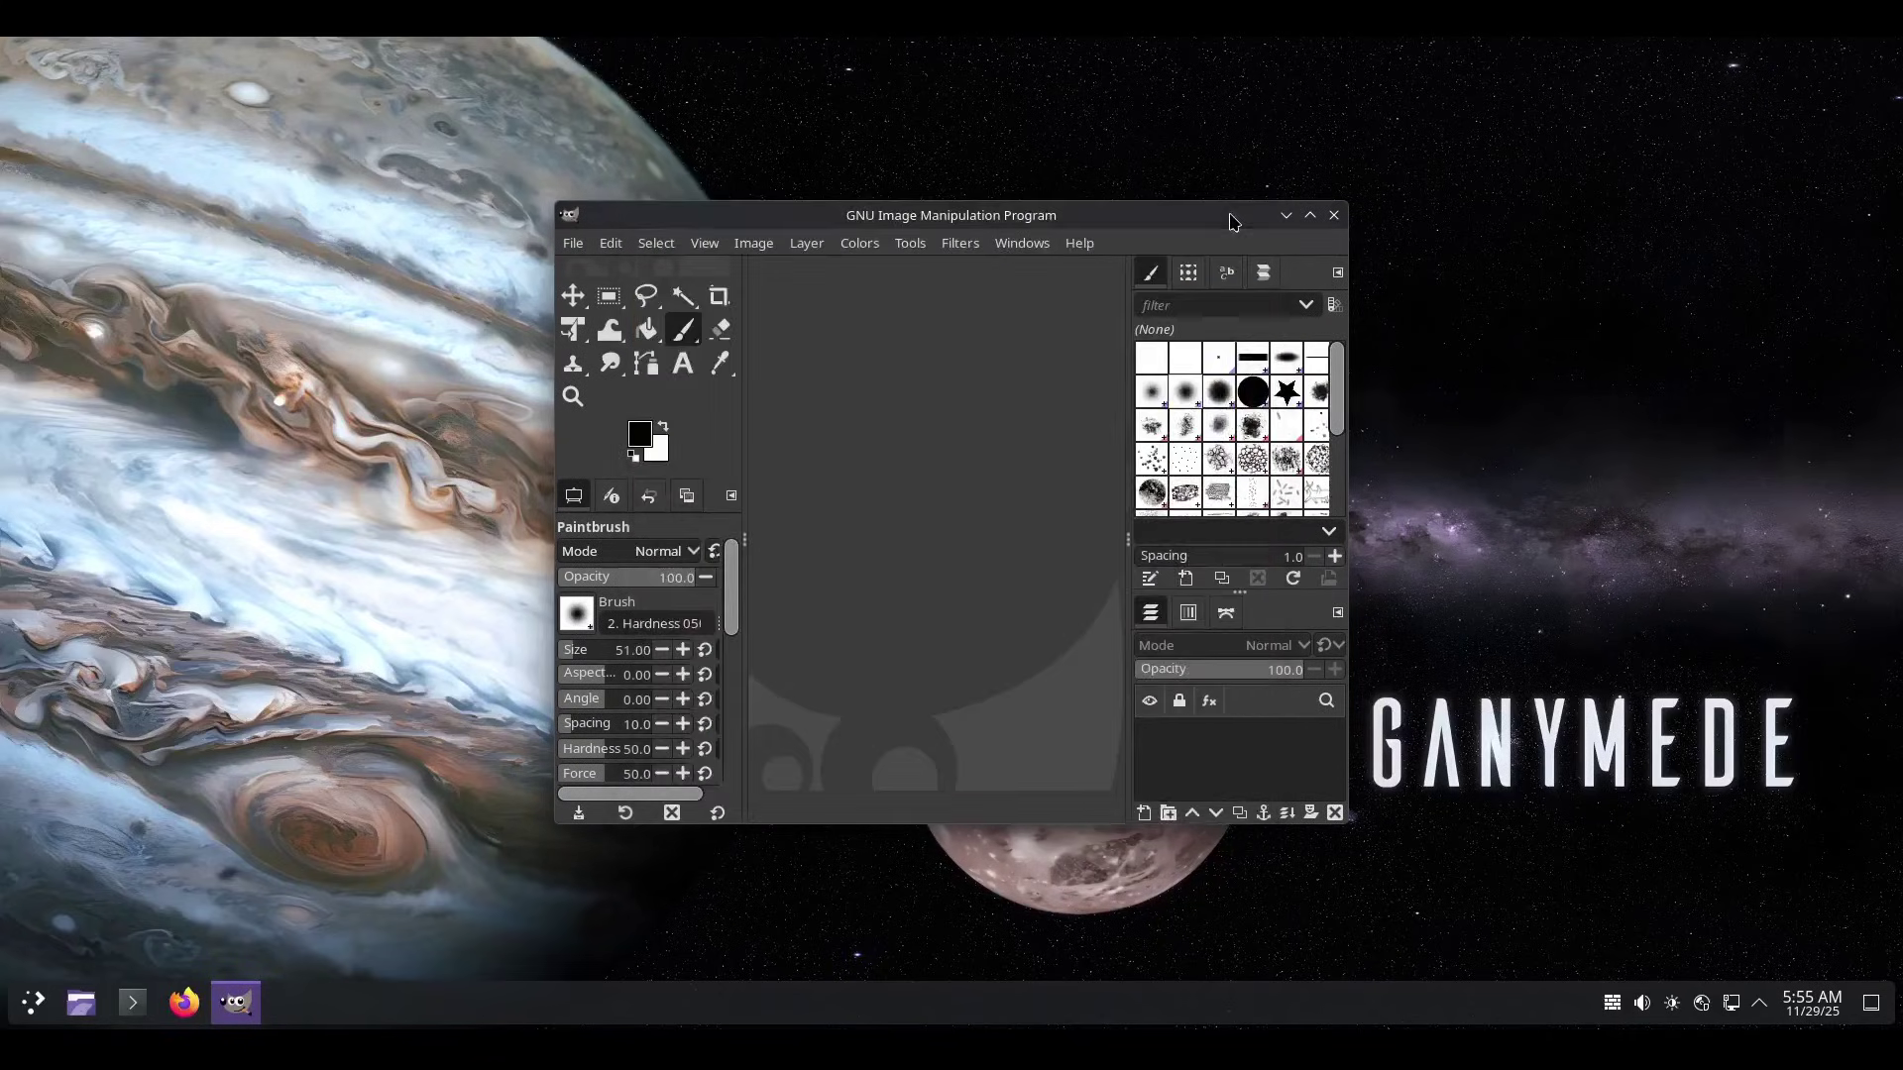
click(1309, 216)
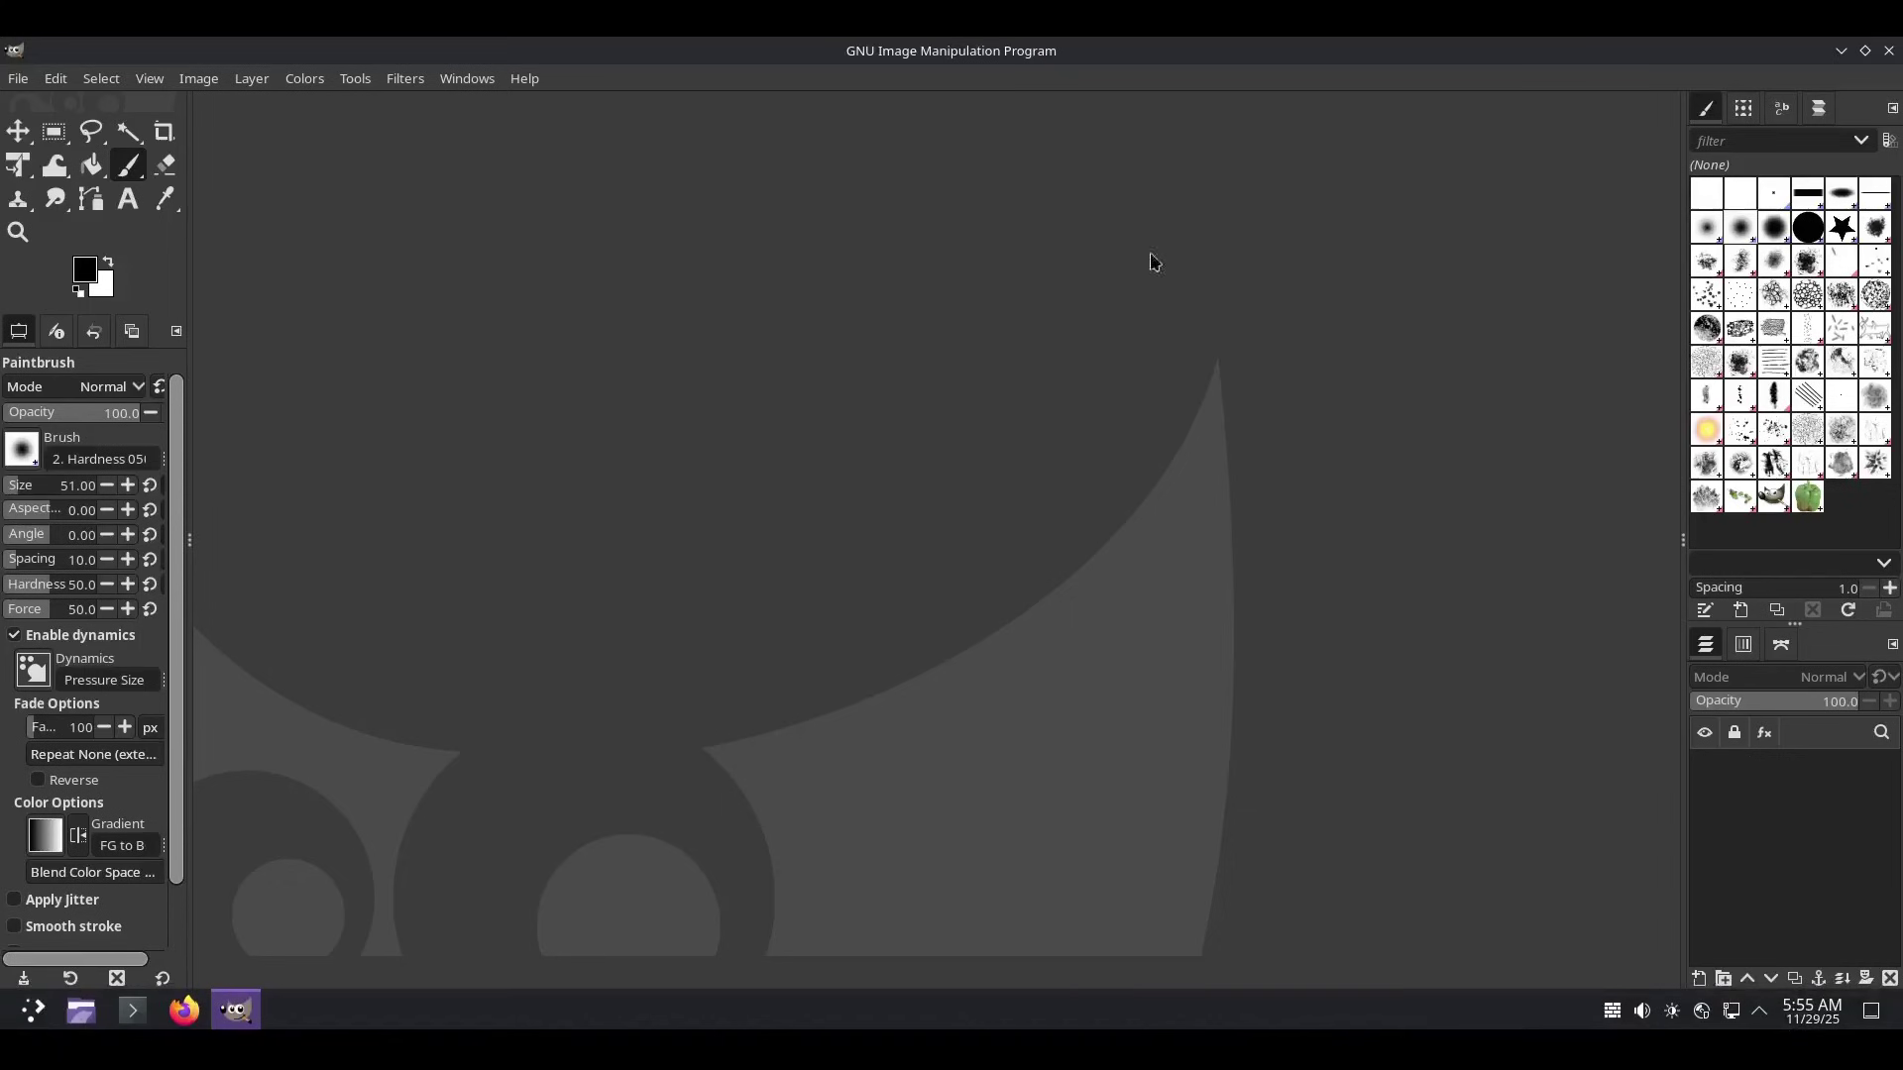
View the GIMP version in its About dialog, closing the dialog and the program when done
click(524, 79)
click(585, 354)
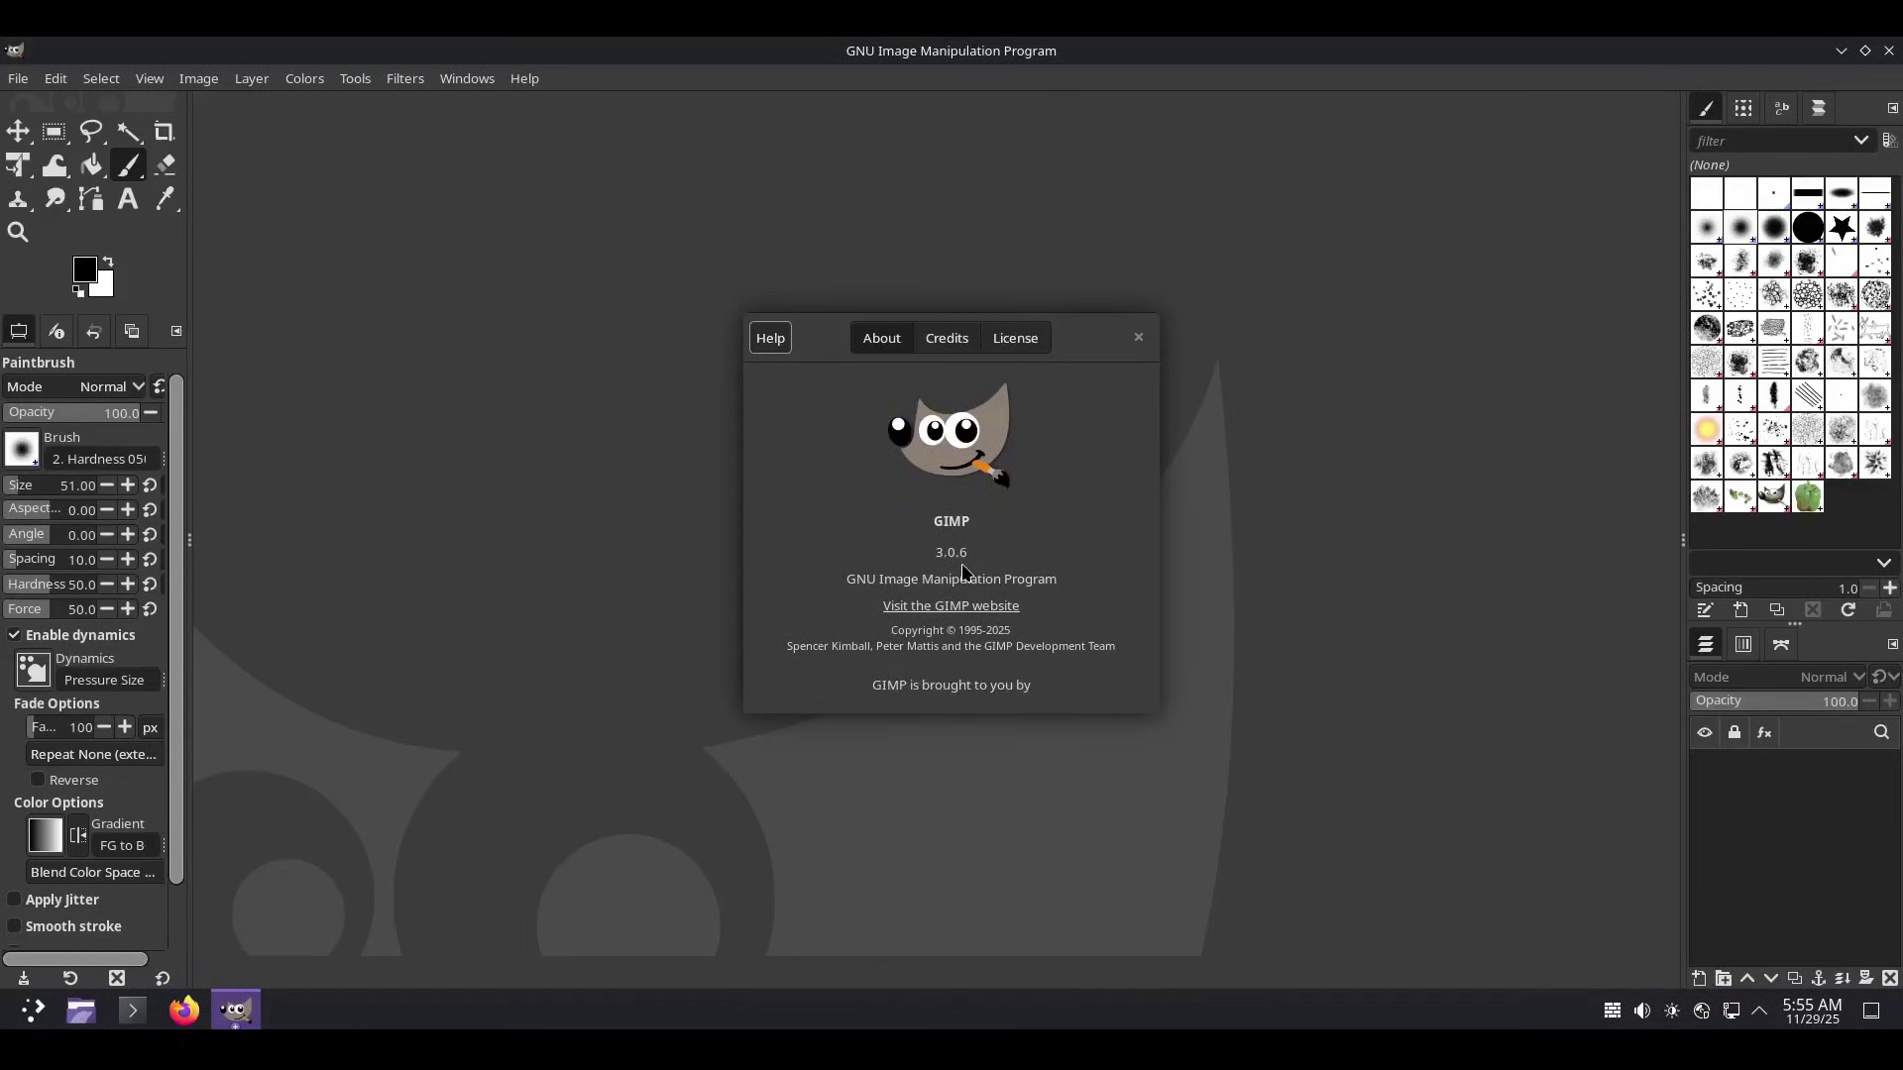
click(1138, 338)
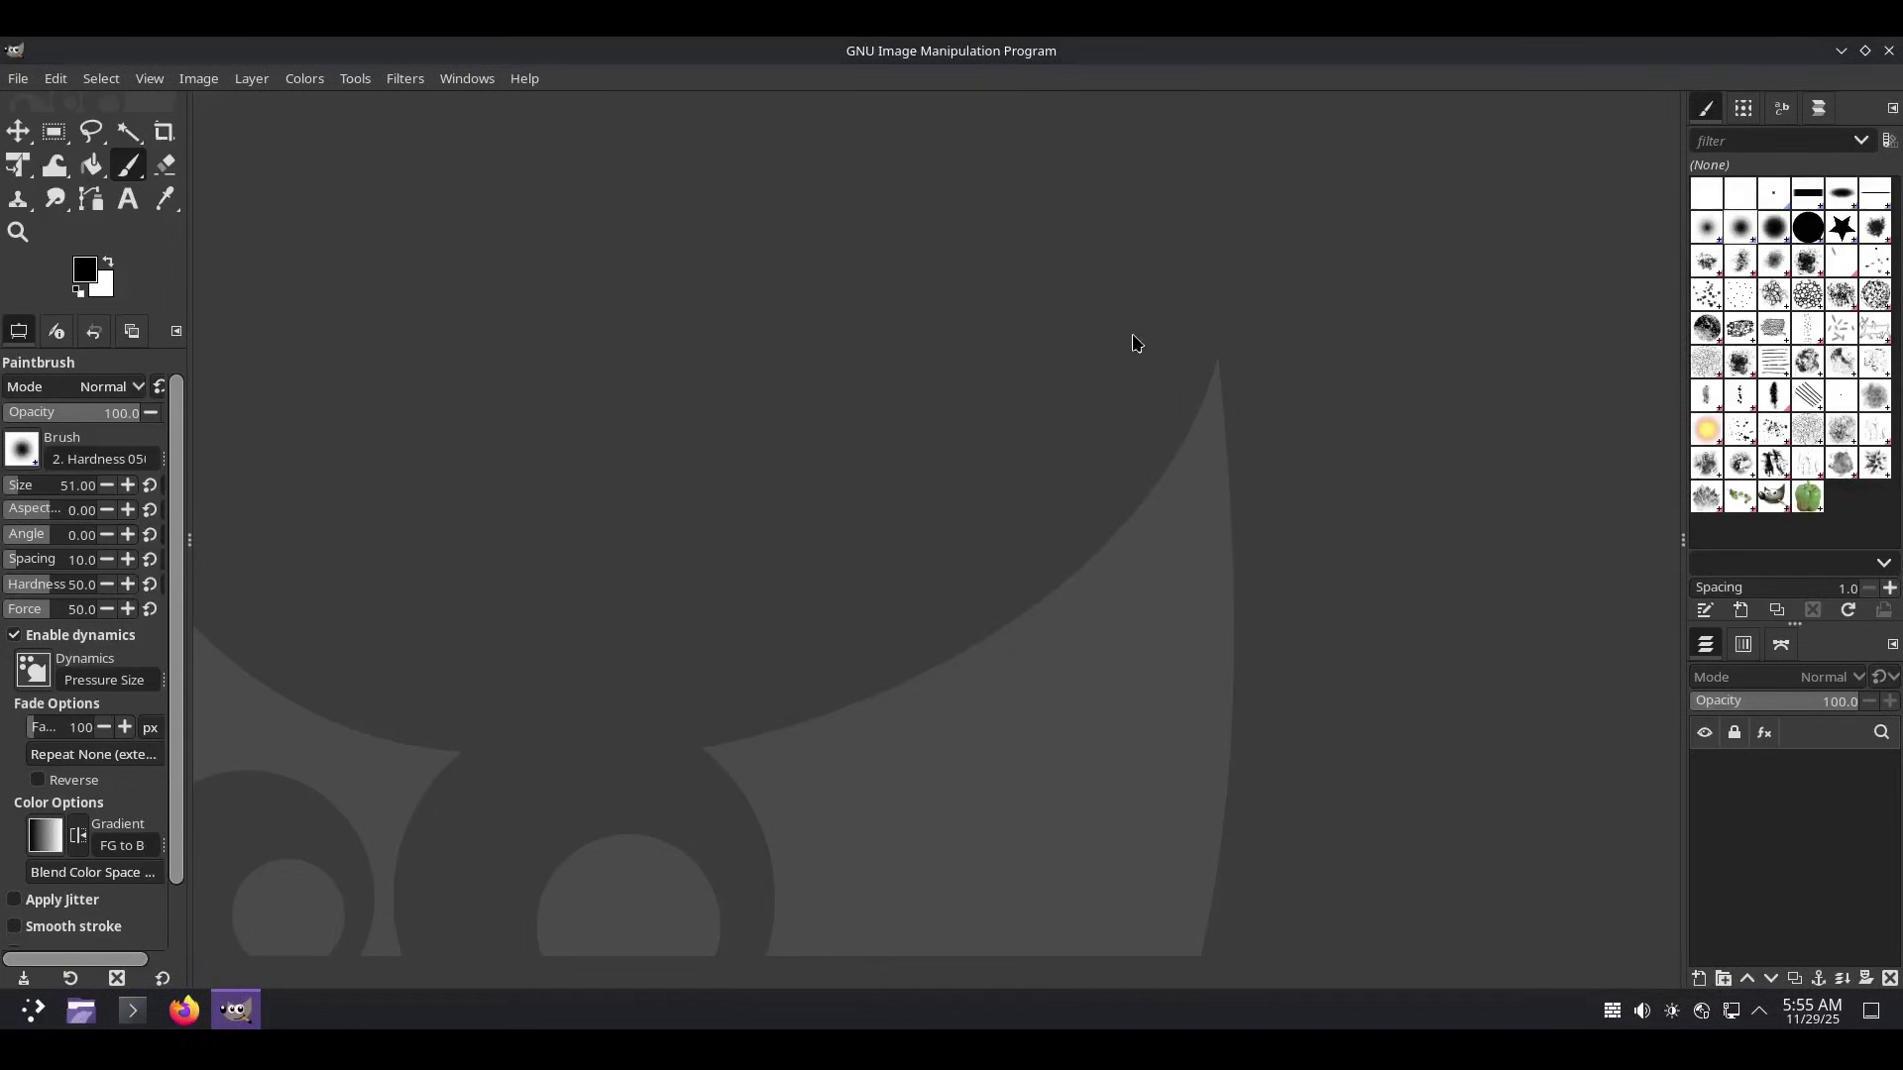
click(1889, 51)
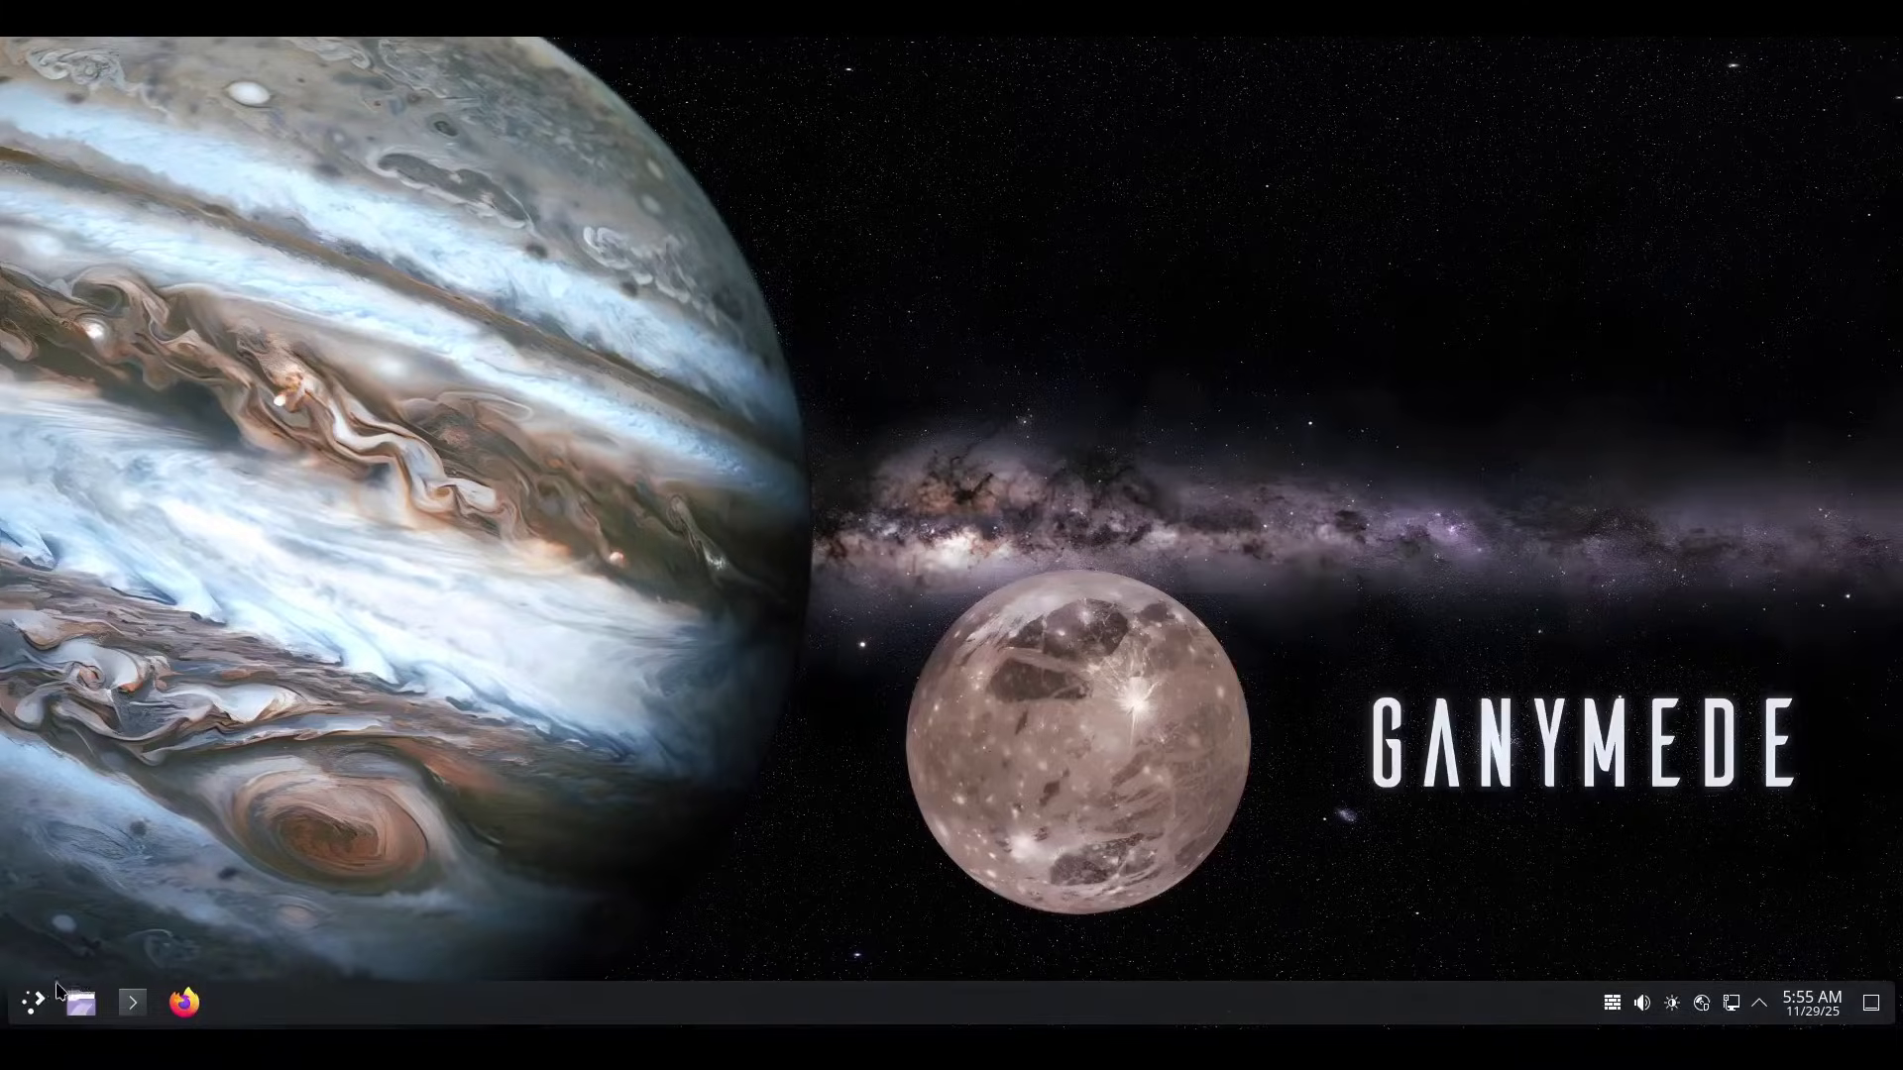
Launch Mousepad from the launcher's list of all applications and maximize its window
click(42, 1003)
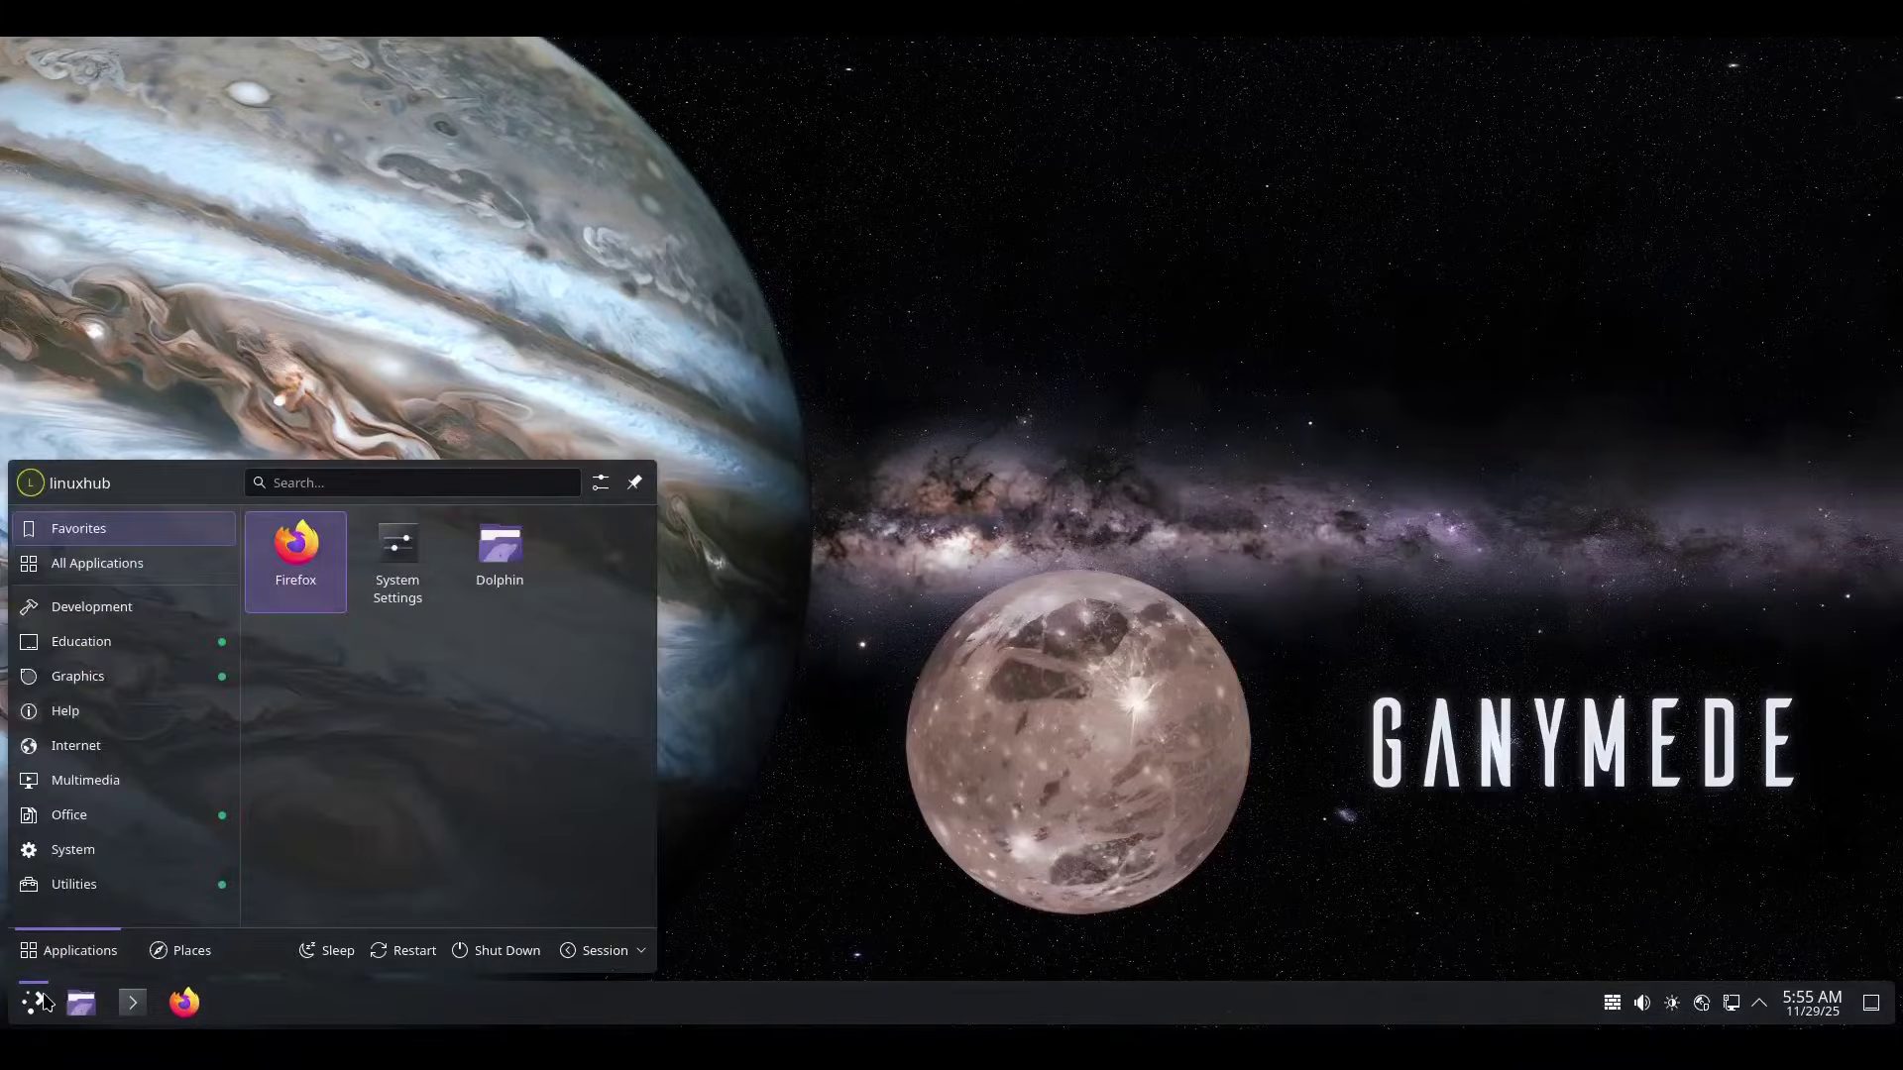
click(132, 564)
scroll(556, 783, down, 5)
scroll(556, 778, down, 8)
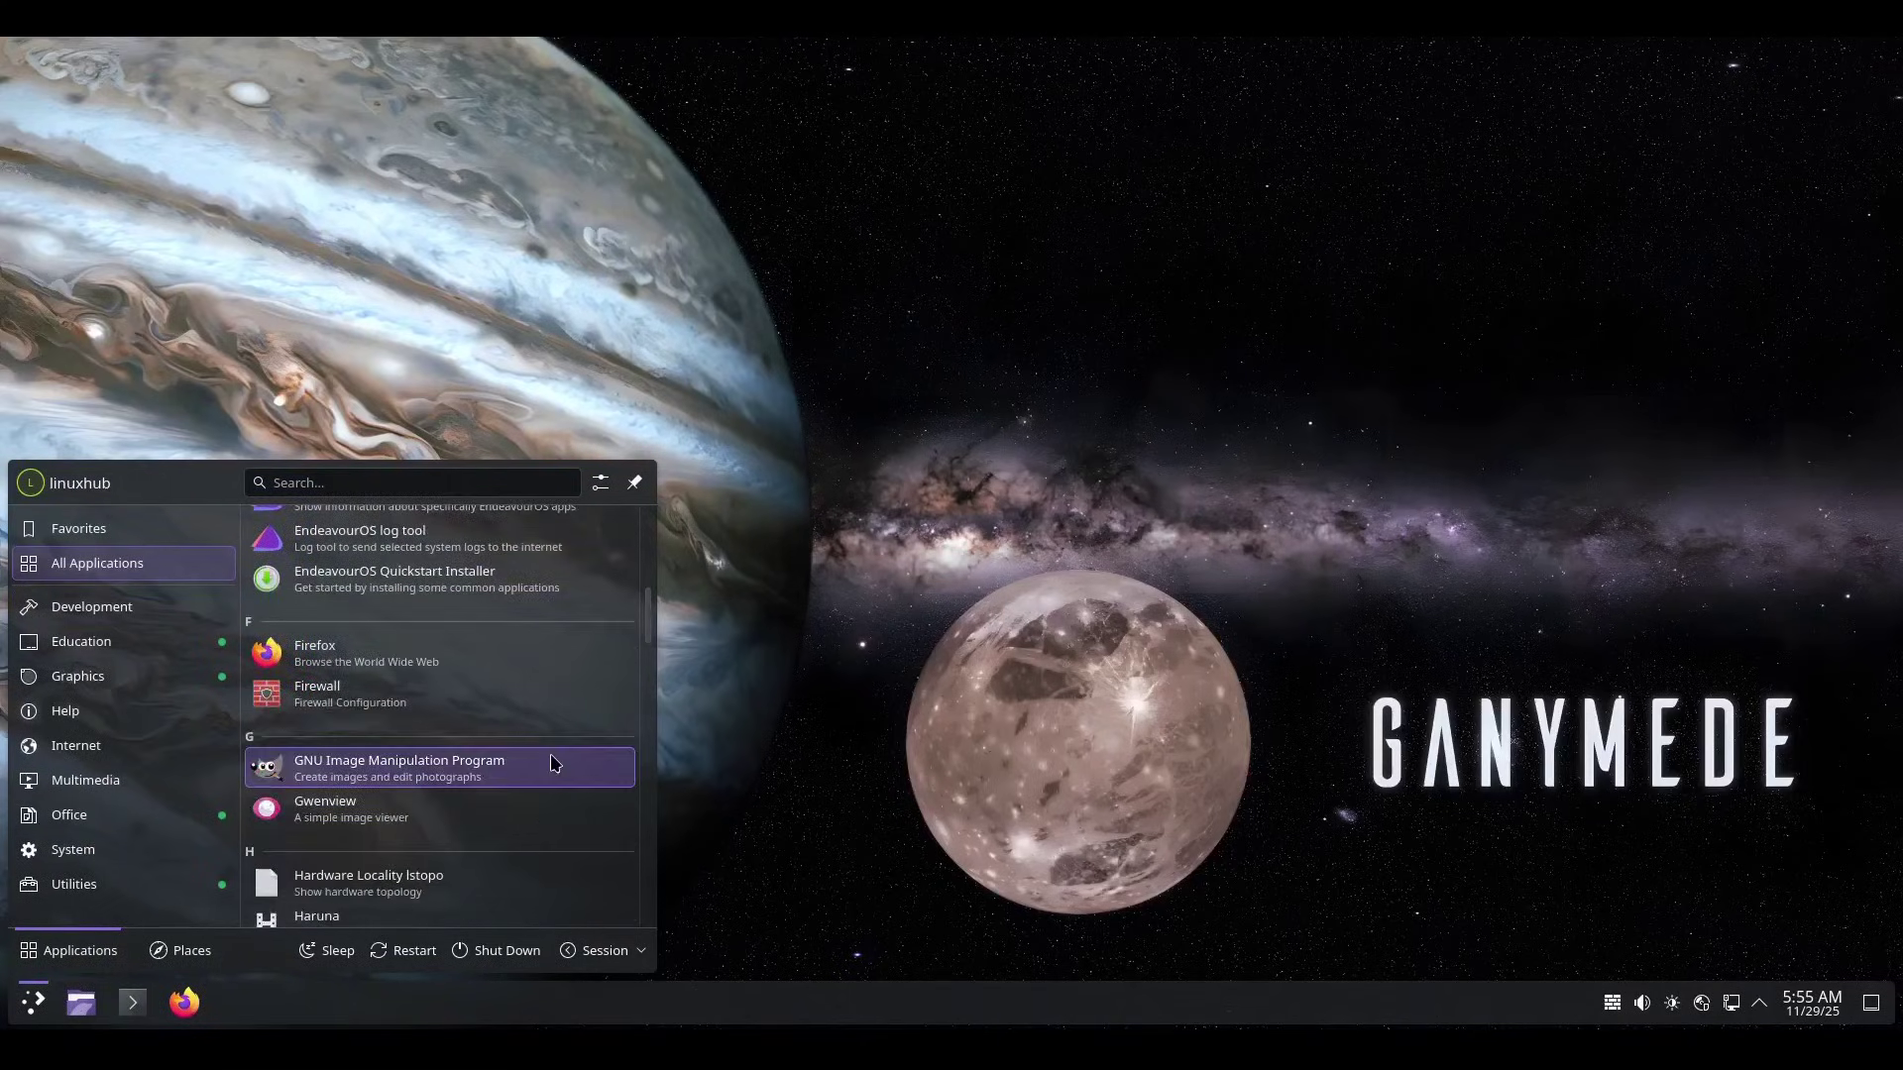
scroll(543, 763, down, 6)
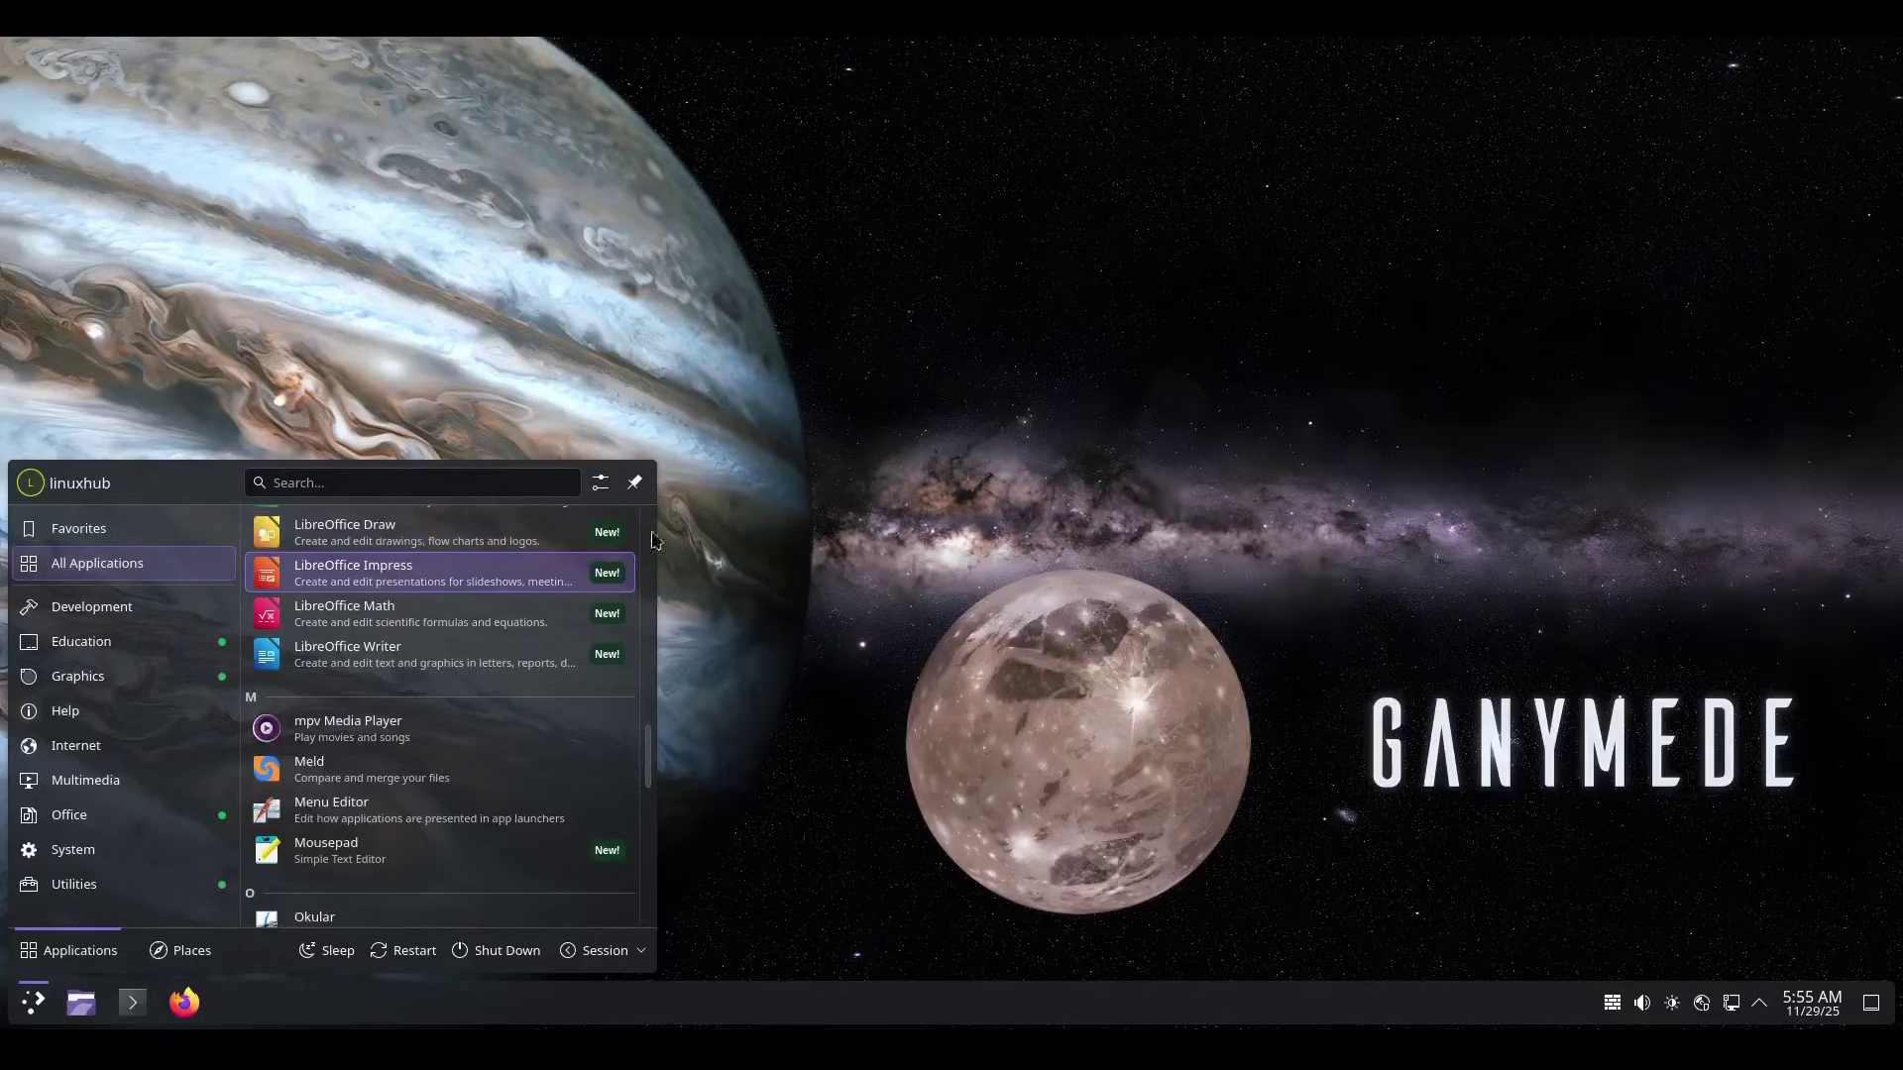
scroll(490, 659, down, 3)
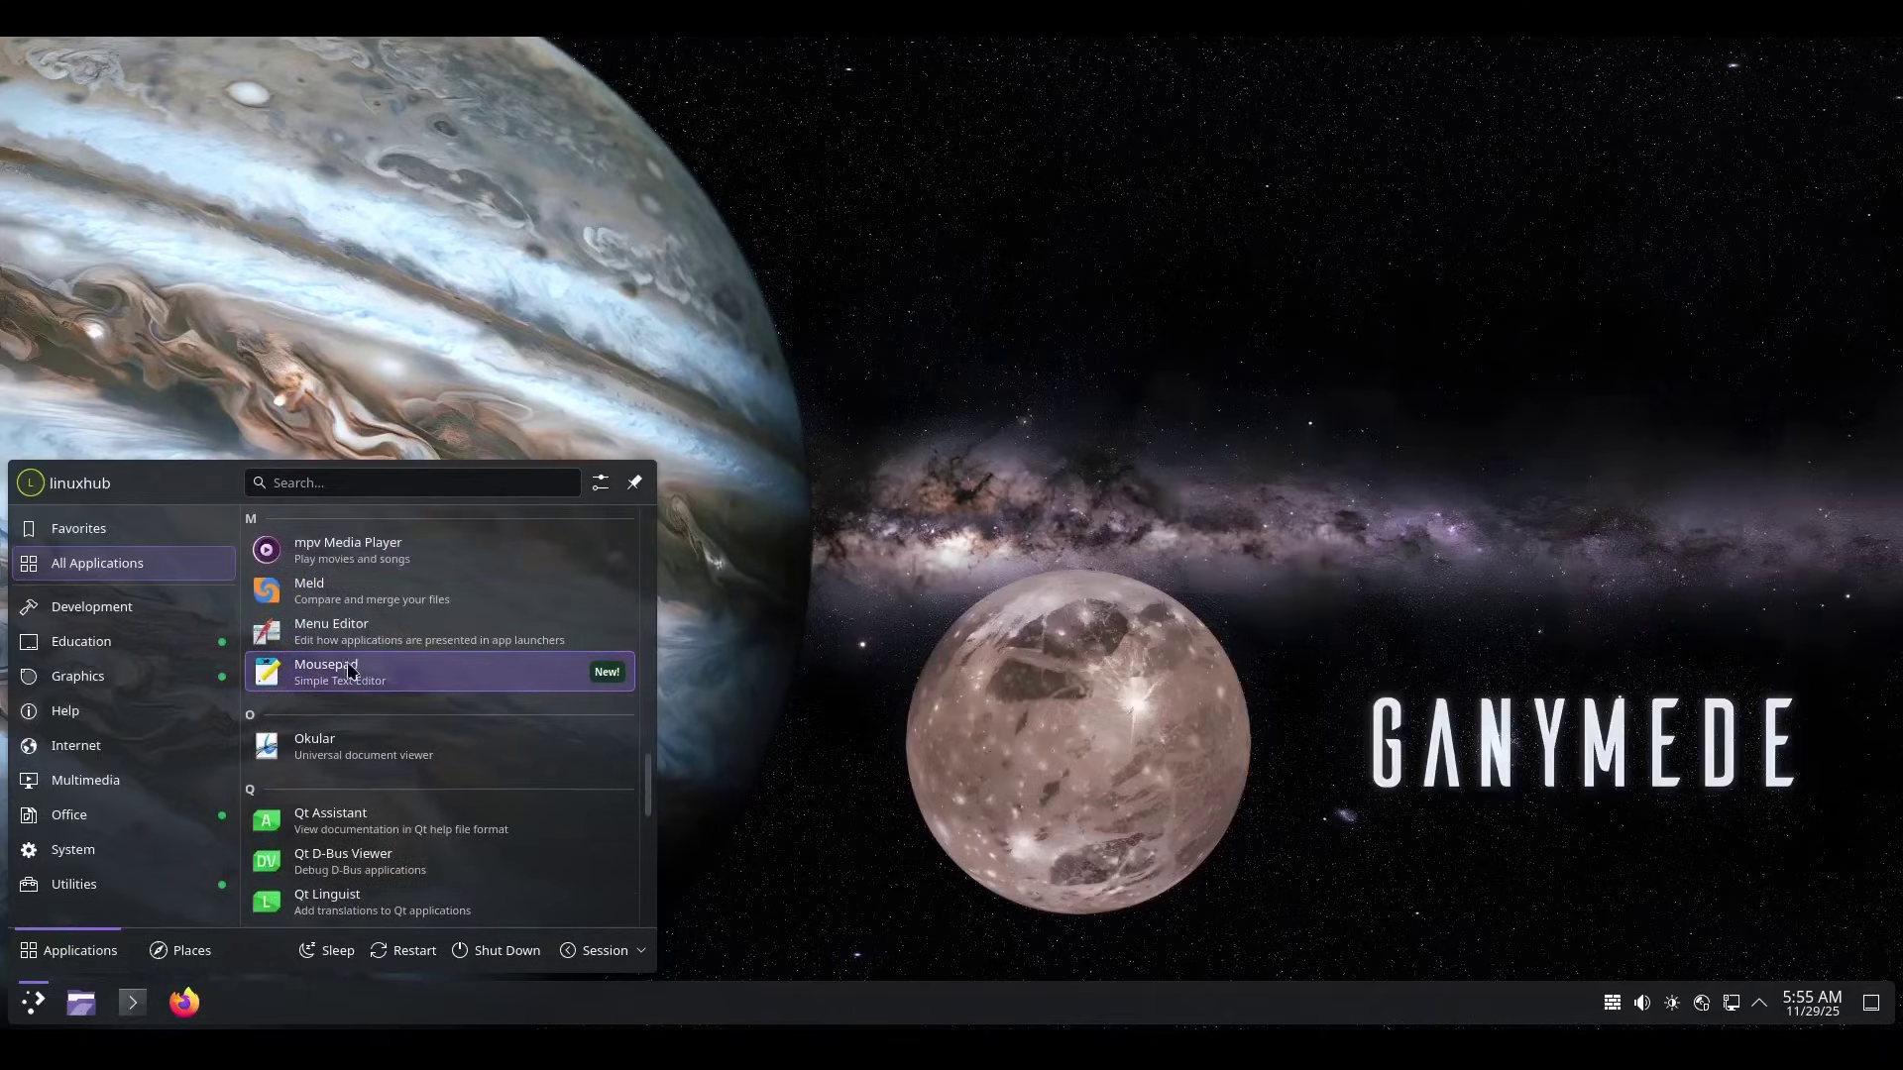
click(349, 671)
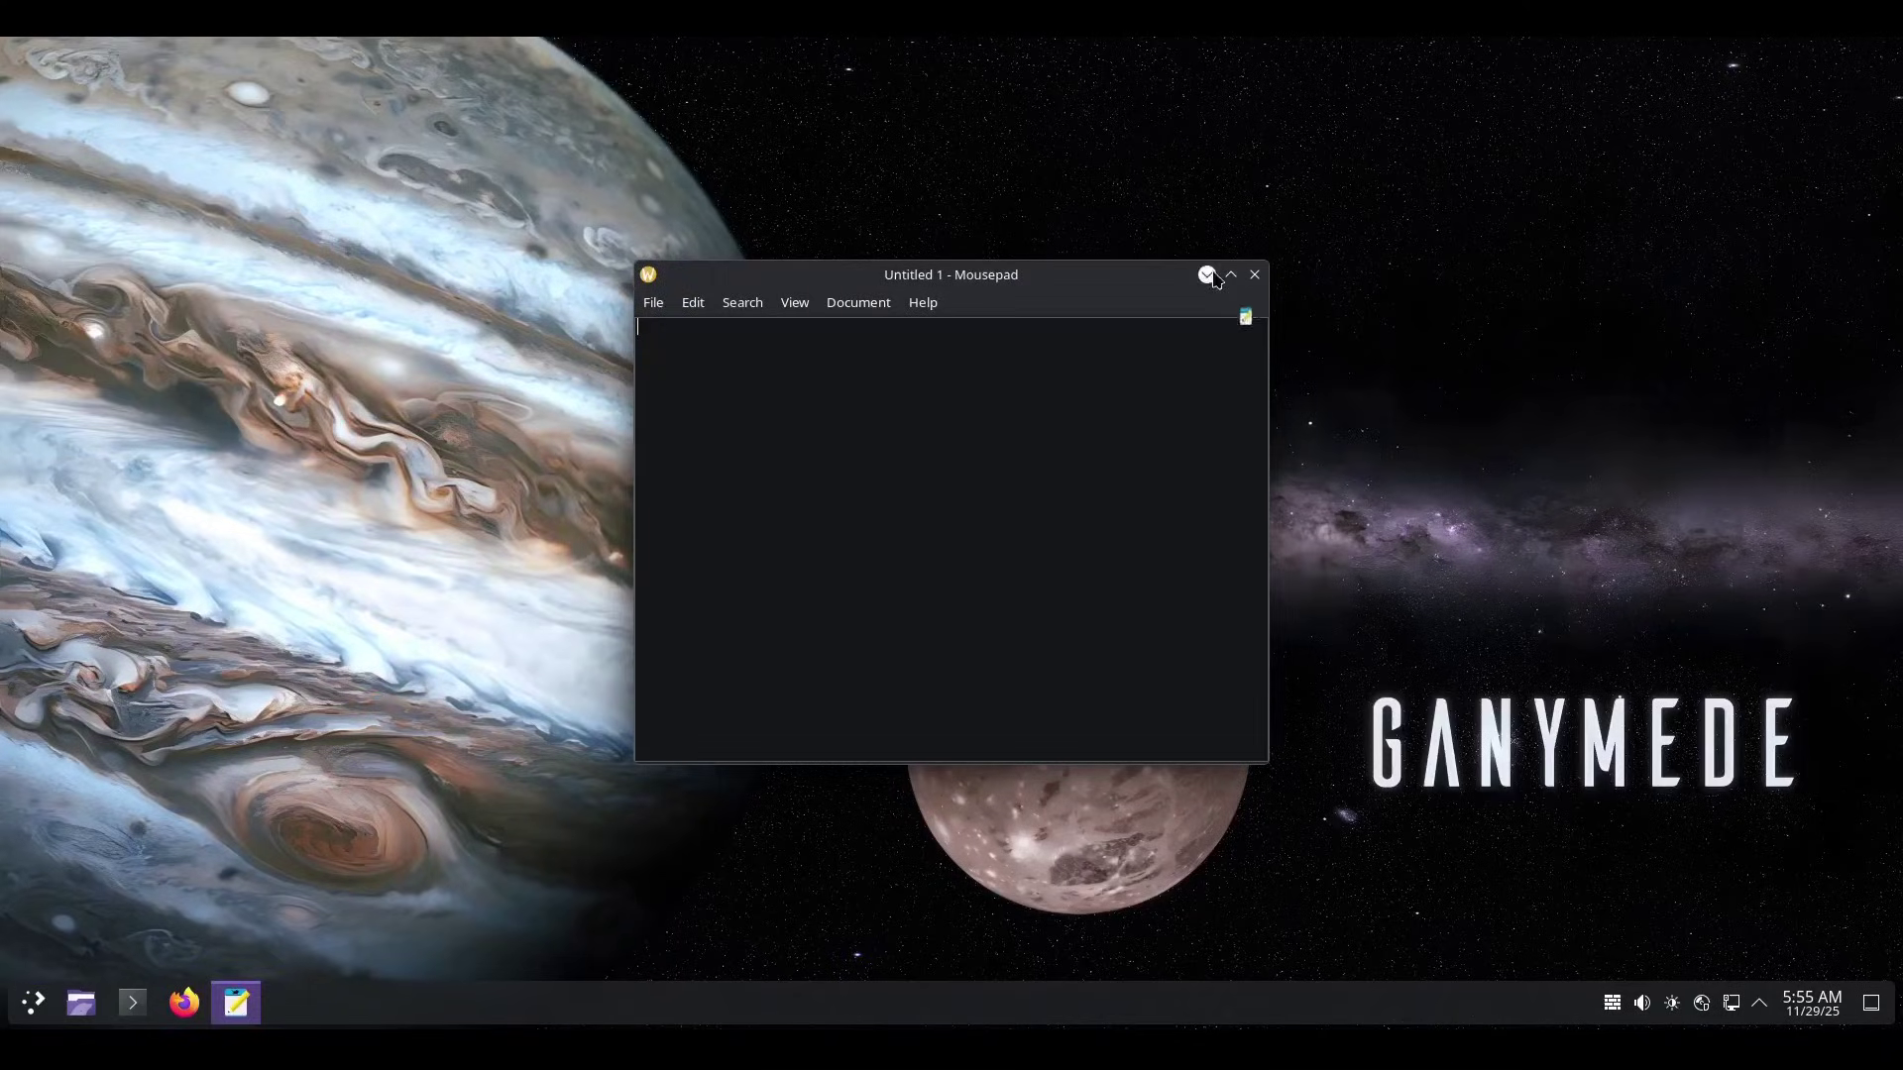
click(1231, 275)
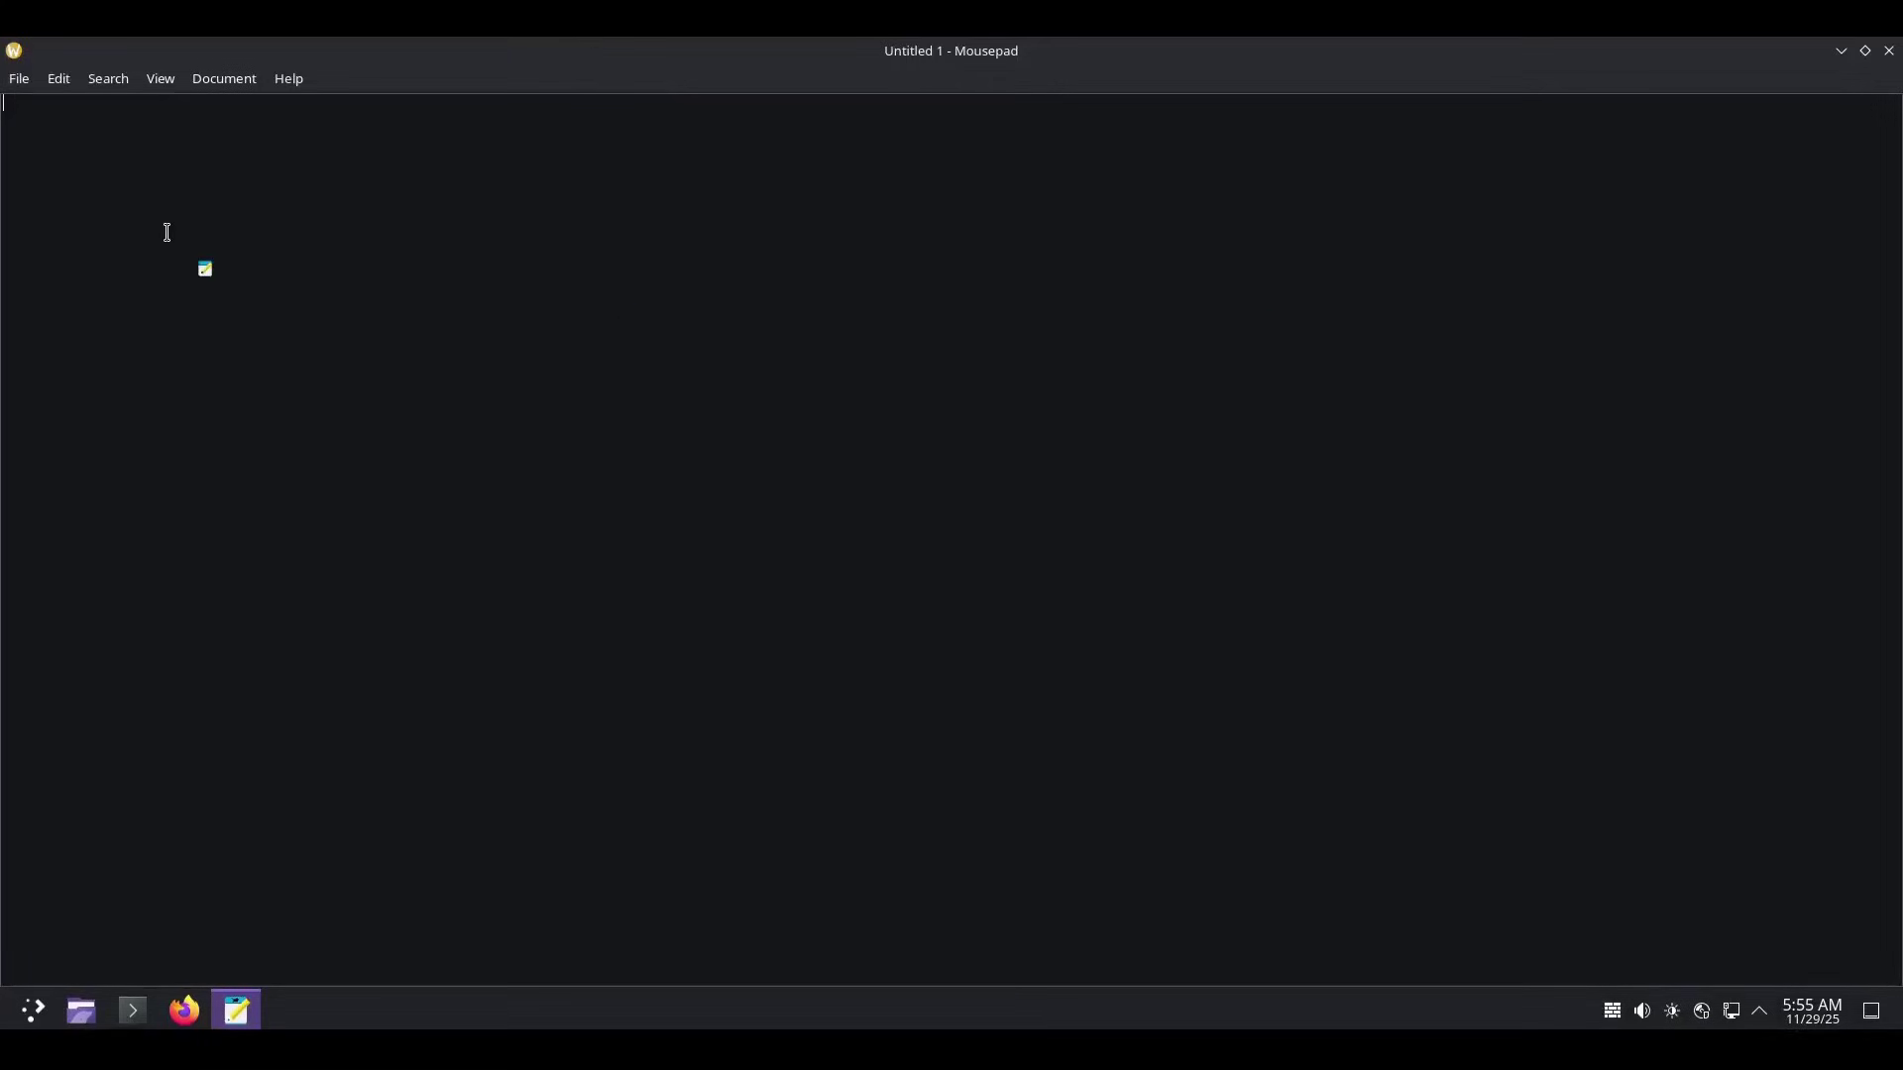
Enter a line of random test characters in the empty Mousepad document and erase it again
text(gcfxgfnfmgcmgcmgbcmmg)
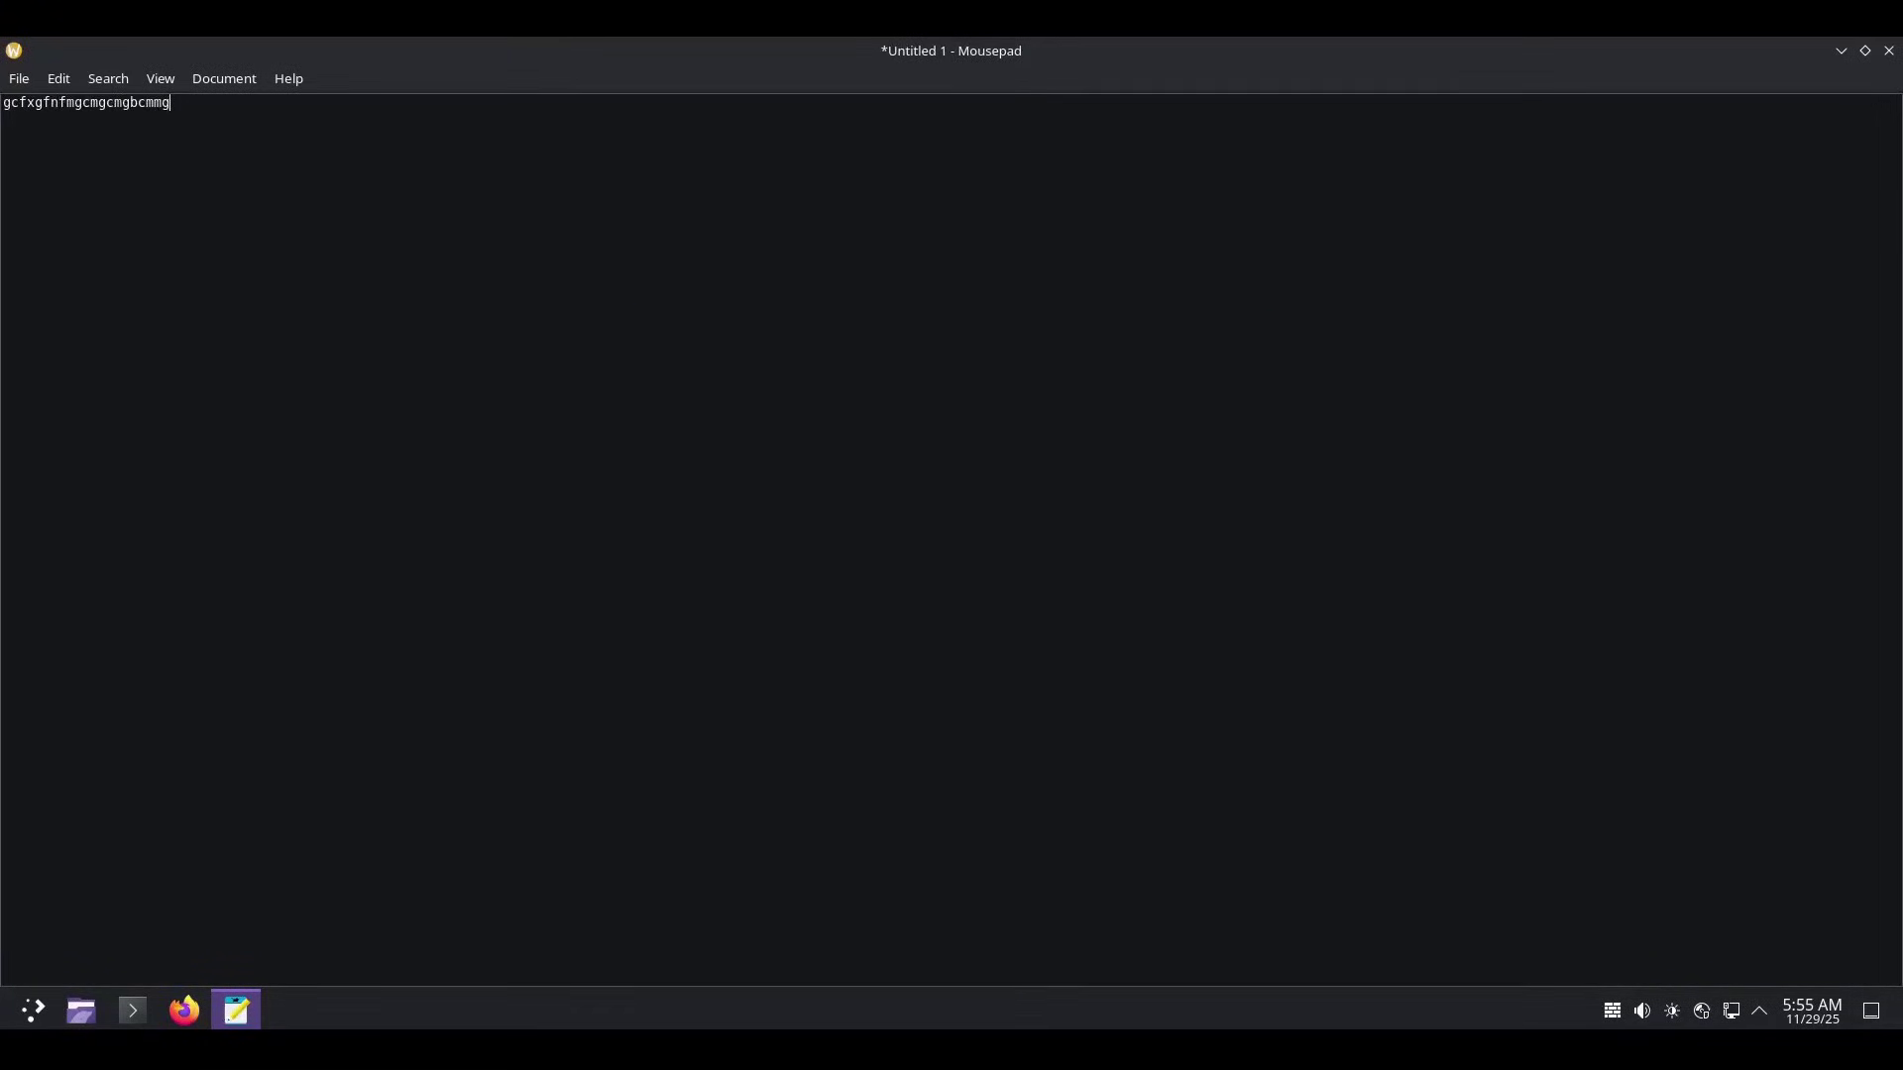
key(BackSpace)
key(BackSpace)
key(BackSpace)
key(BackSpace)
key(BackSpace)
key(BackSpace)
key(BackSpace)
key(BackSpace)
key(BackSpace)
key(BackSpace)
key(BackSpace)
key(BackSpace)
key(BackSpace)
key(BackSpace)
key(BackSpace)
key(BackSpace)
key(BackSpace)
key(BackSpace)
key(BackSpace)
View the Mousepad version in its About dialog, closing the dialog and the editor when done
click(287, 80)
click(340, 129)
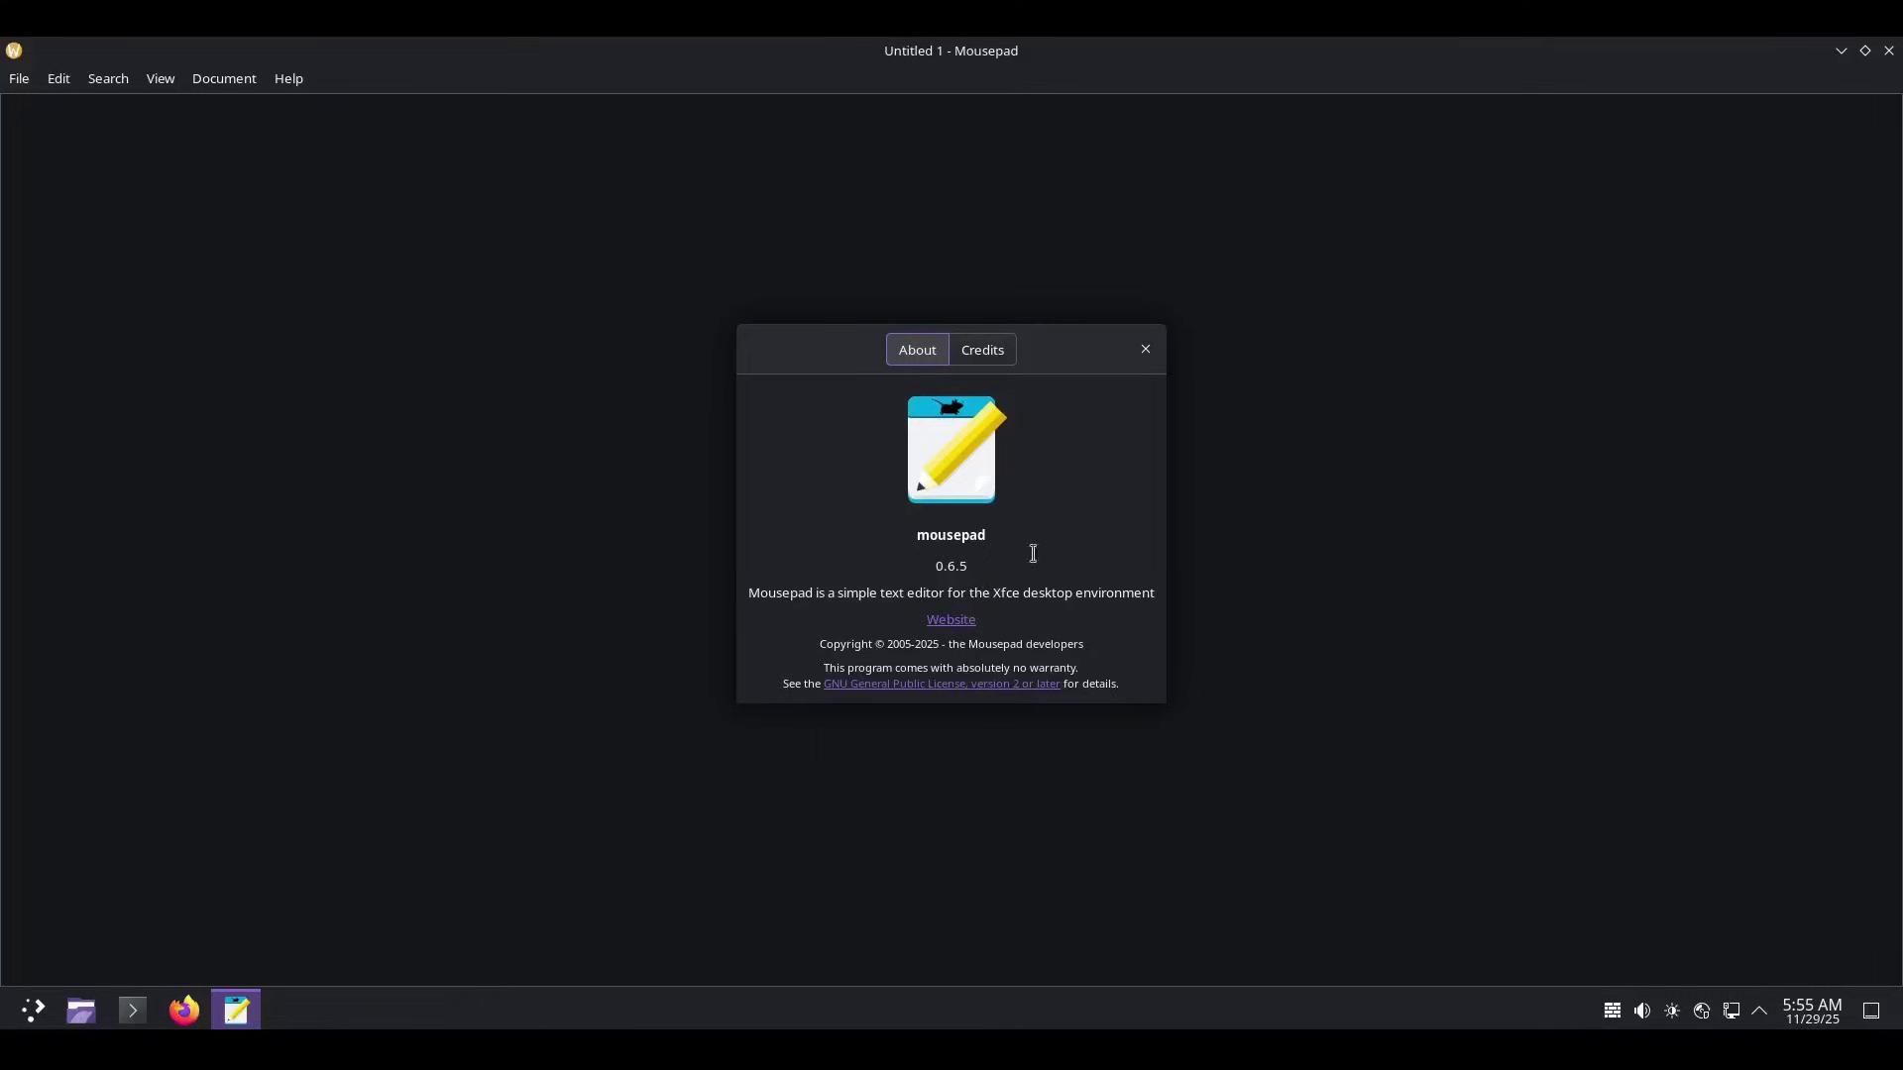
click(1146, 349)
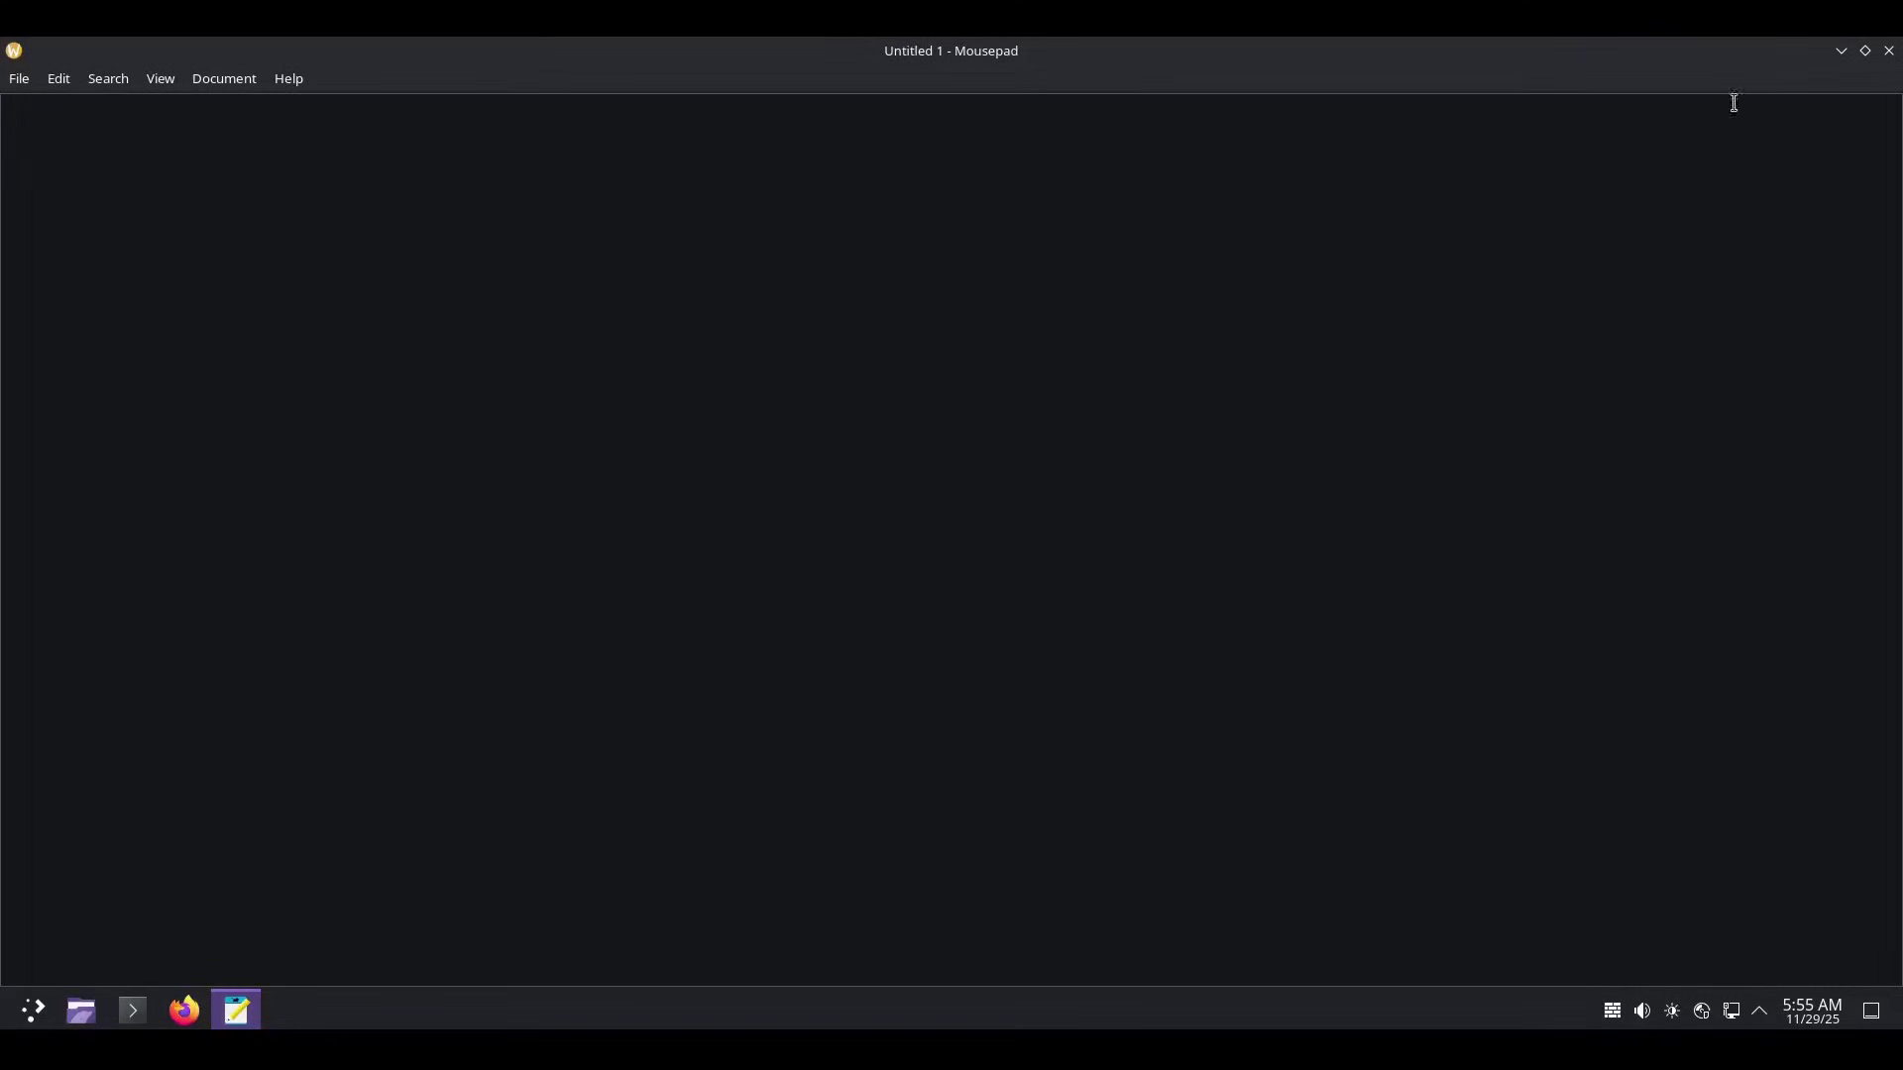
click(1889, 51)
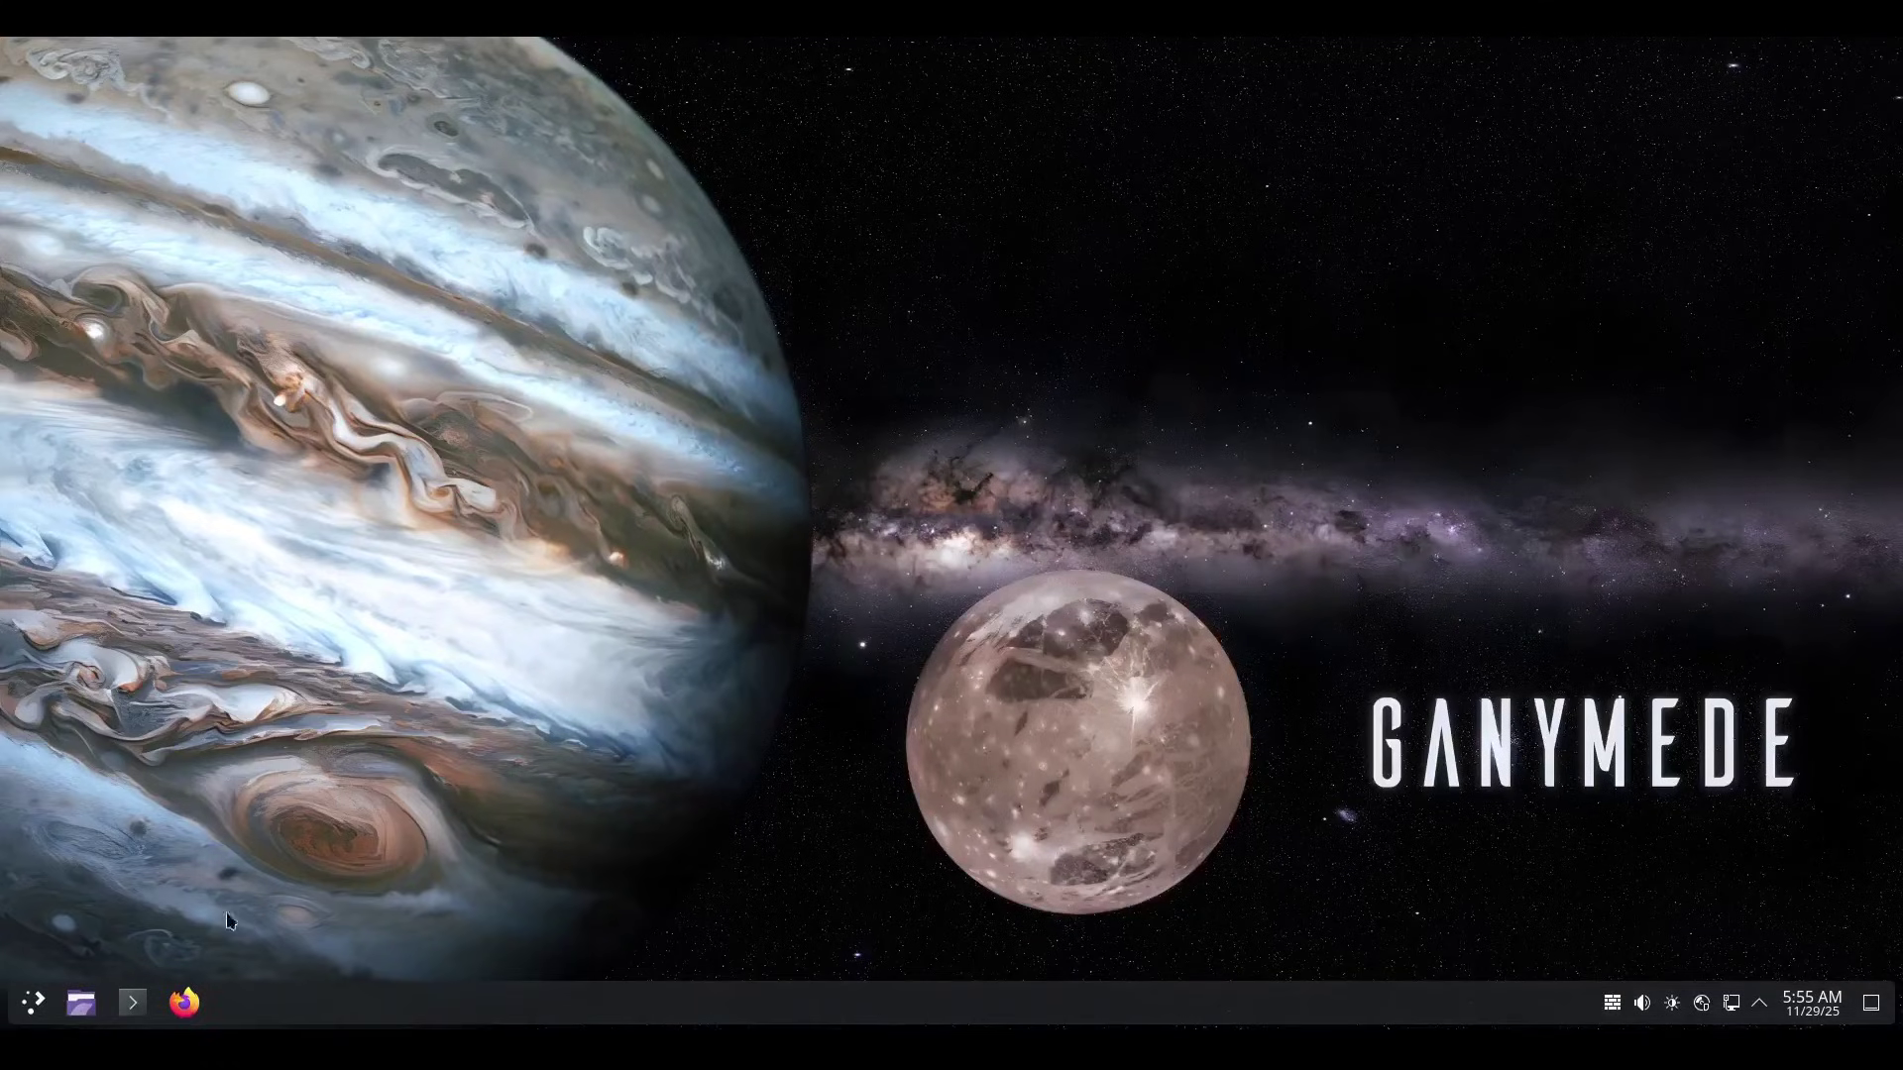
Launch the LibreOffice start center from the launcher's list of all applications
click(33, 1002)
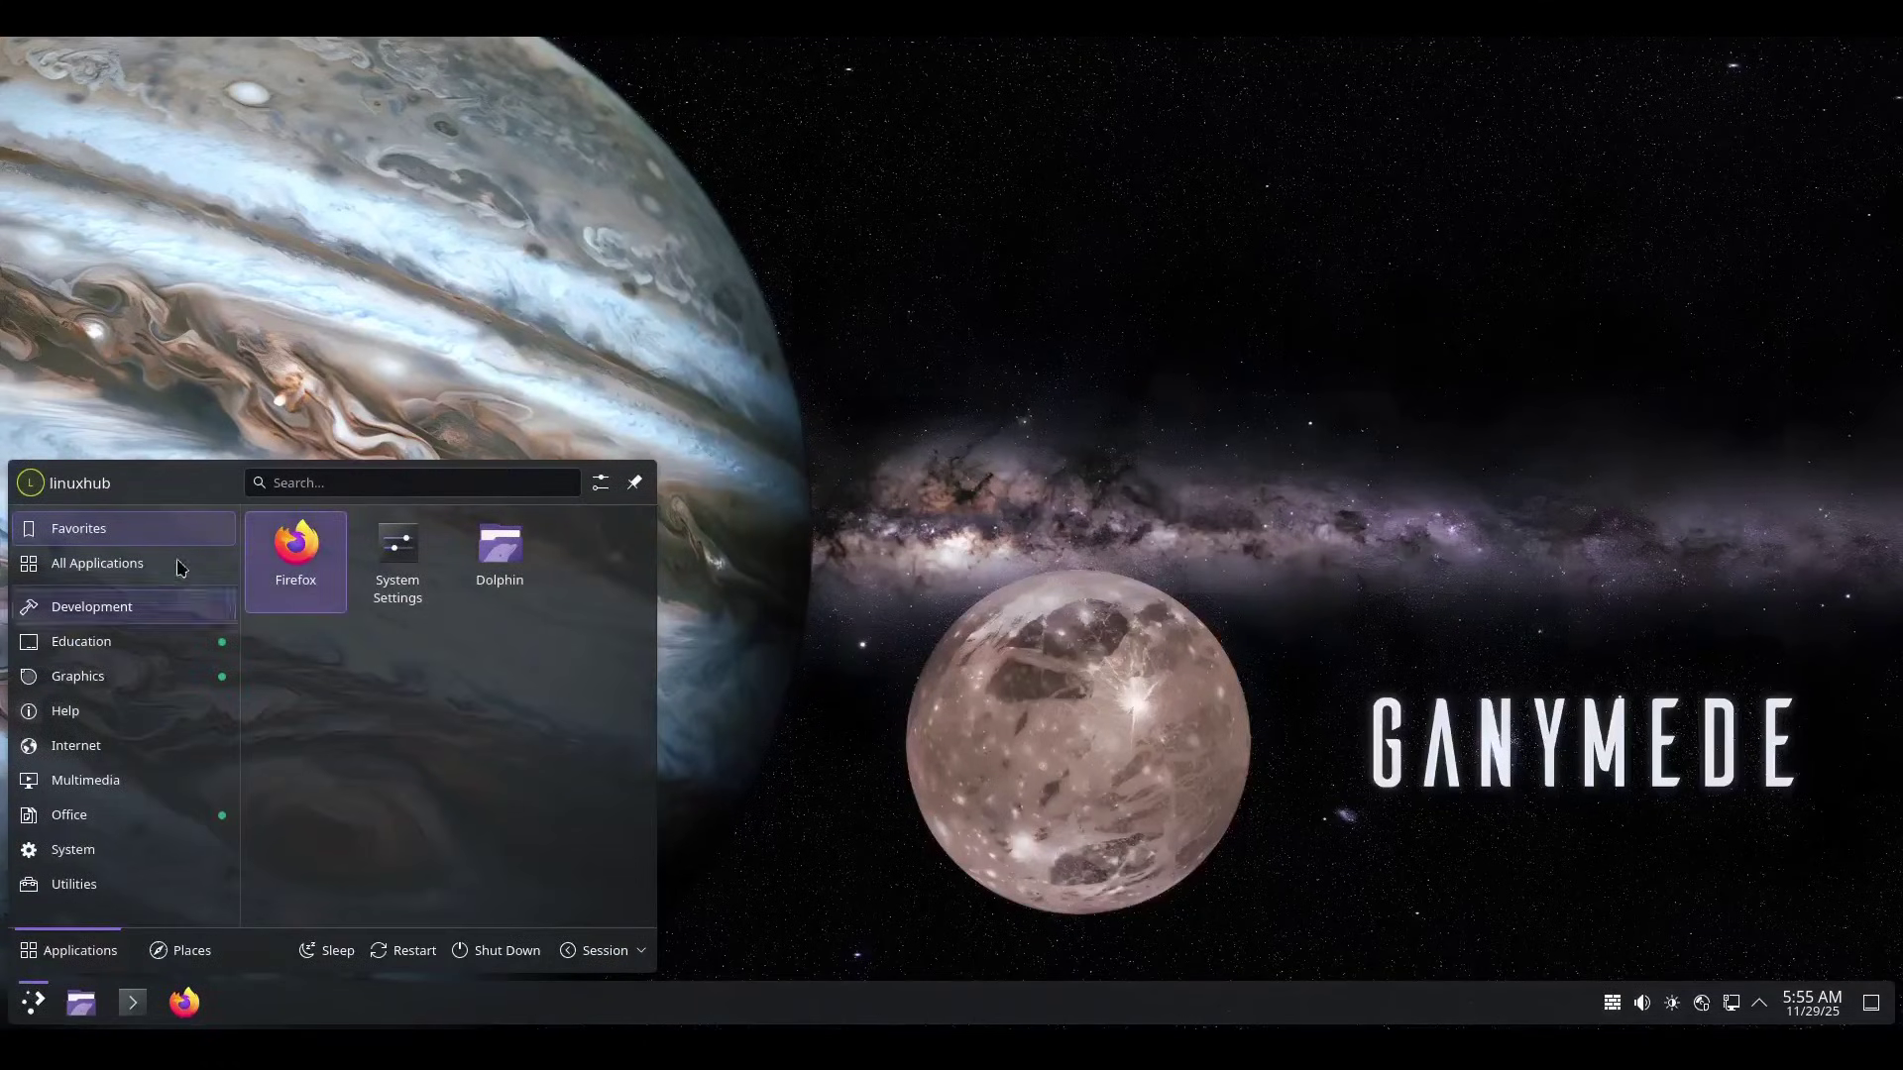
click(129, 565)
scroll(541, 709, down, 8)
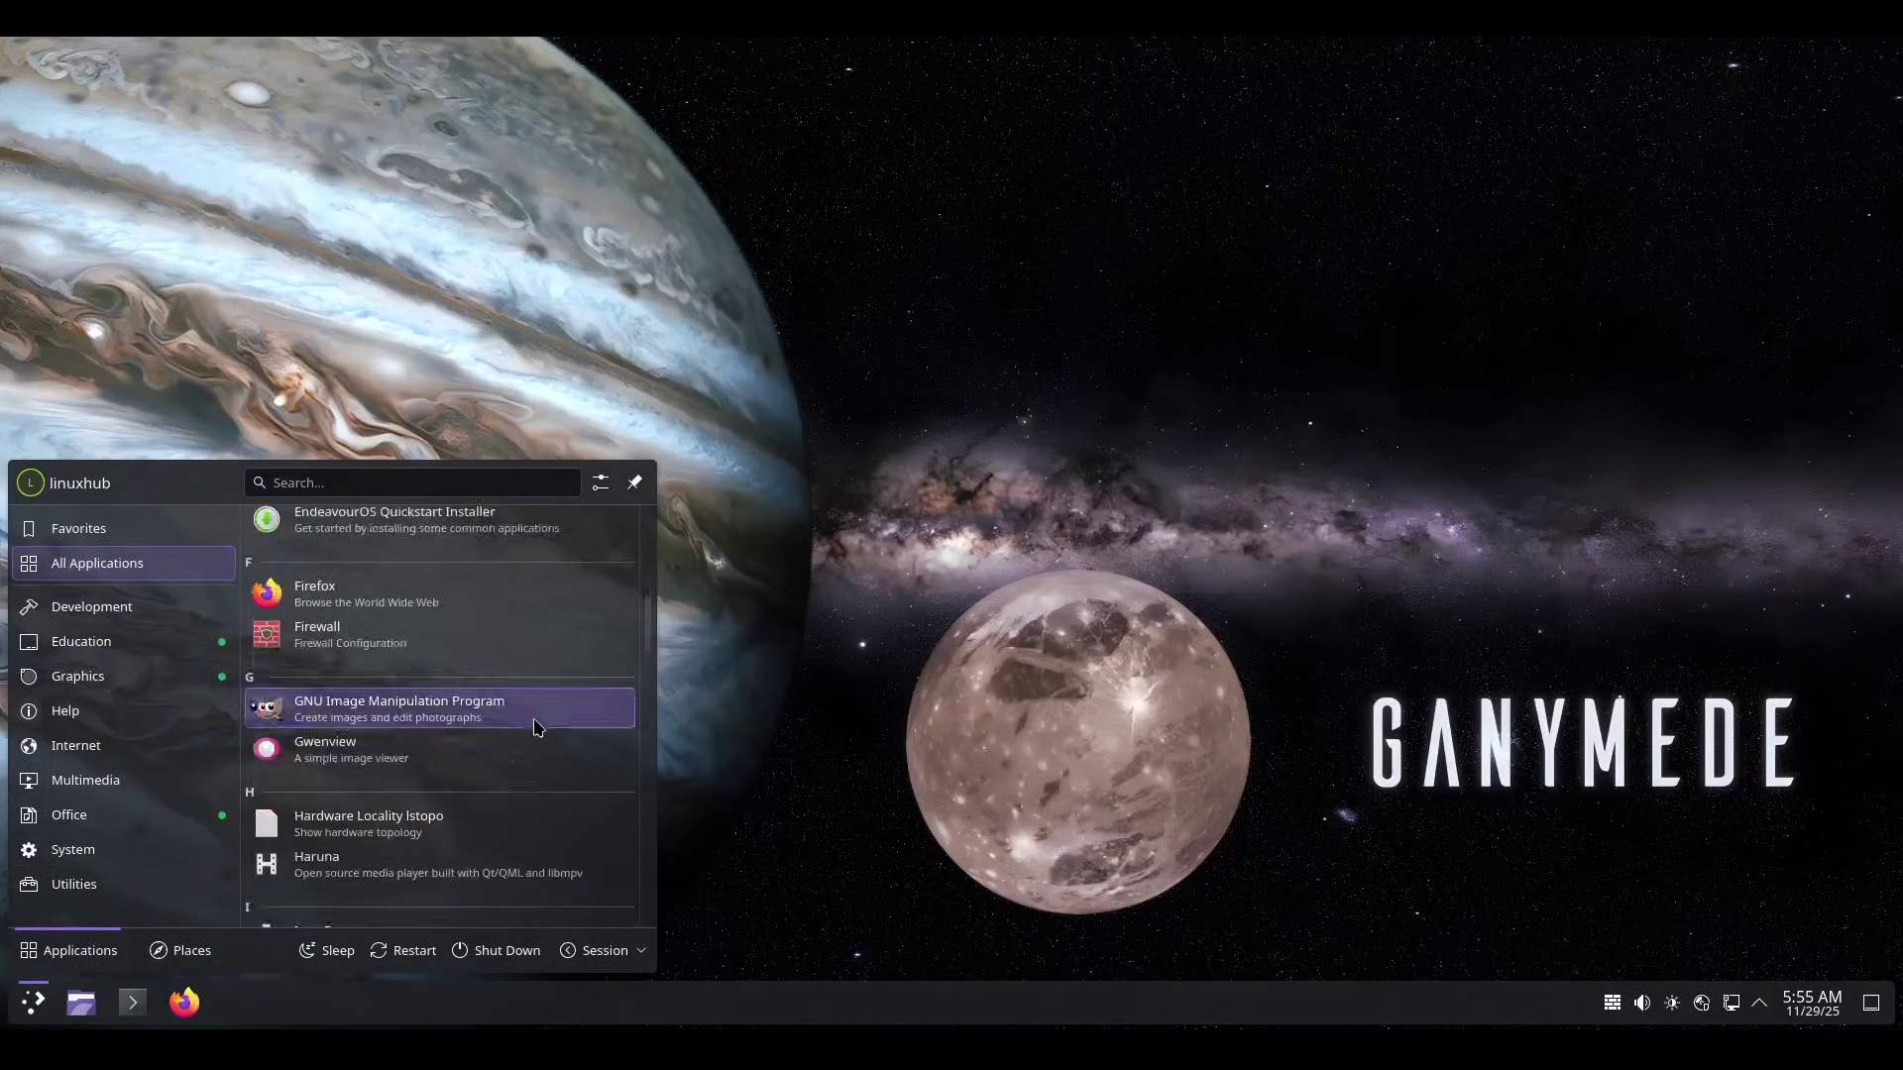
scroll(534, 718, down, 10)
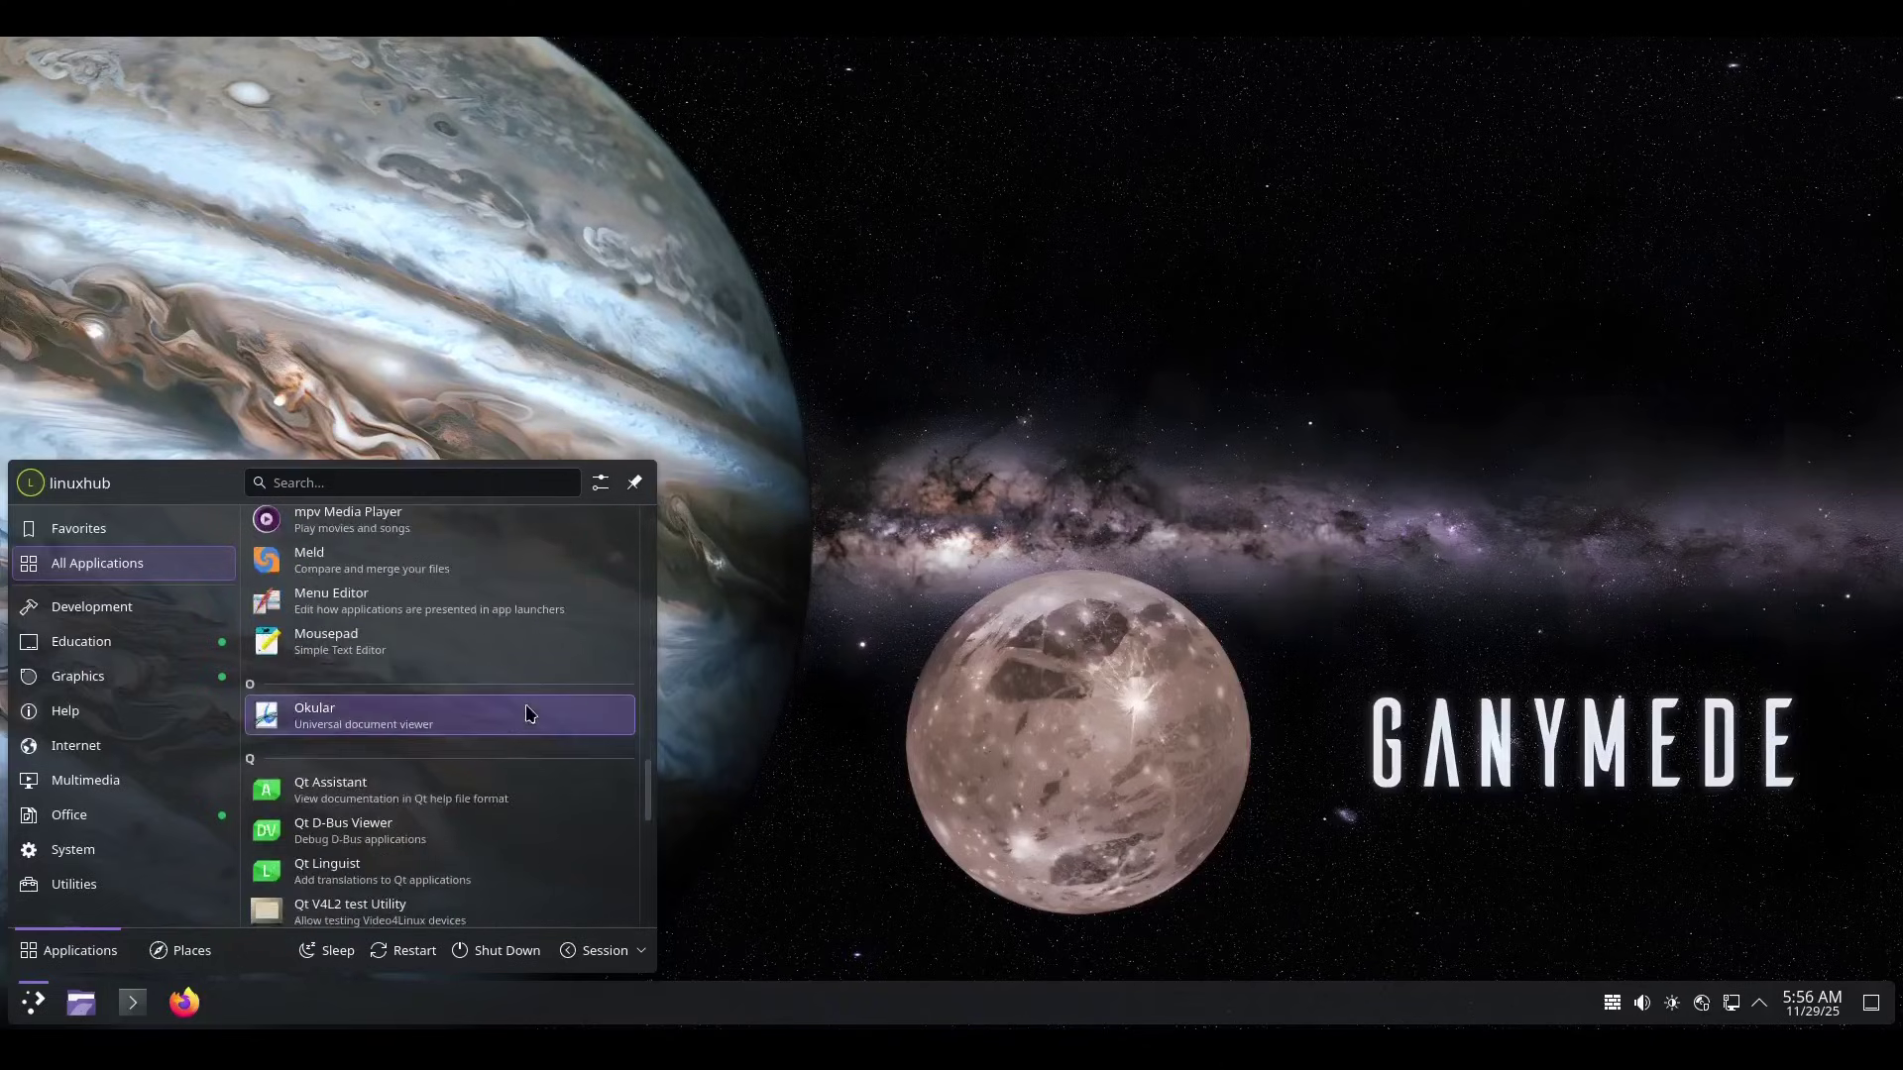
scroll(526, 712, down, 4)
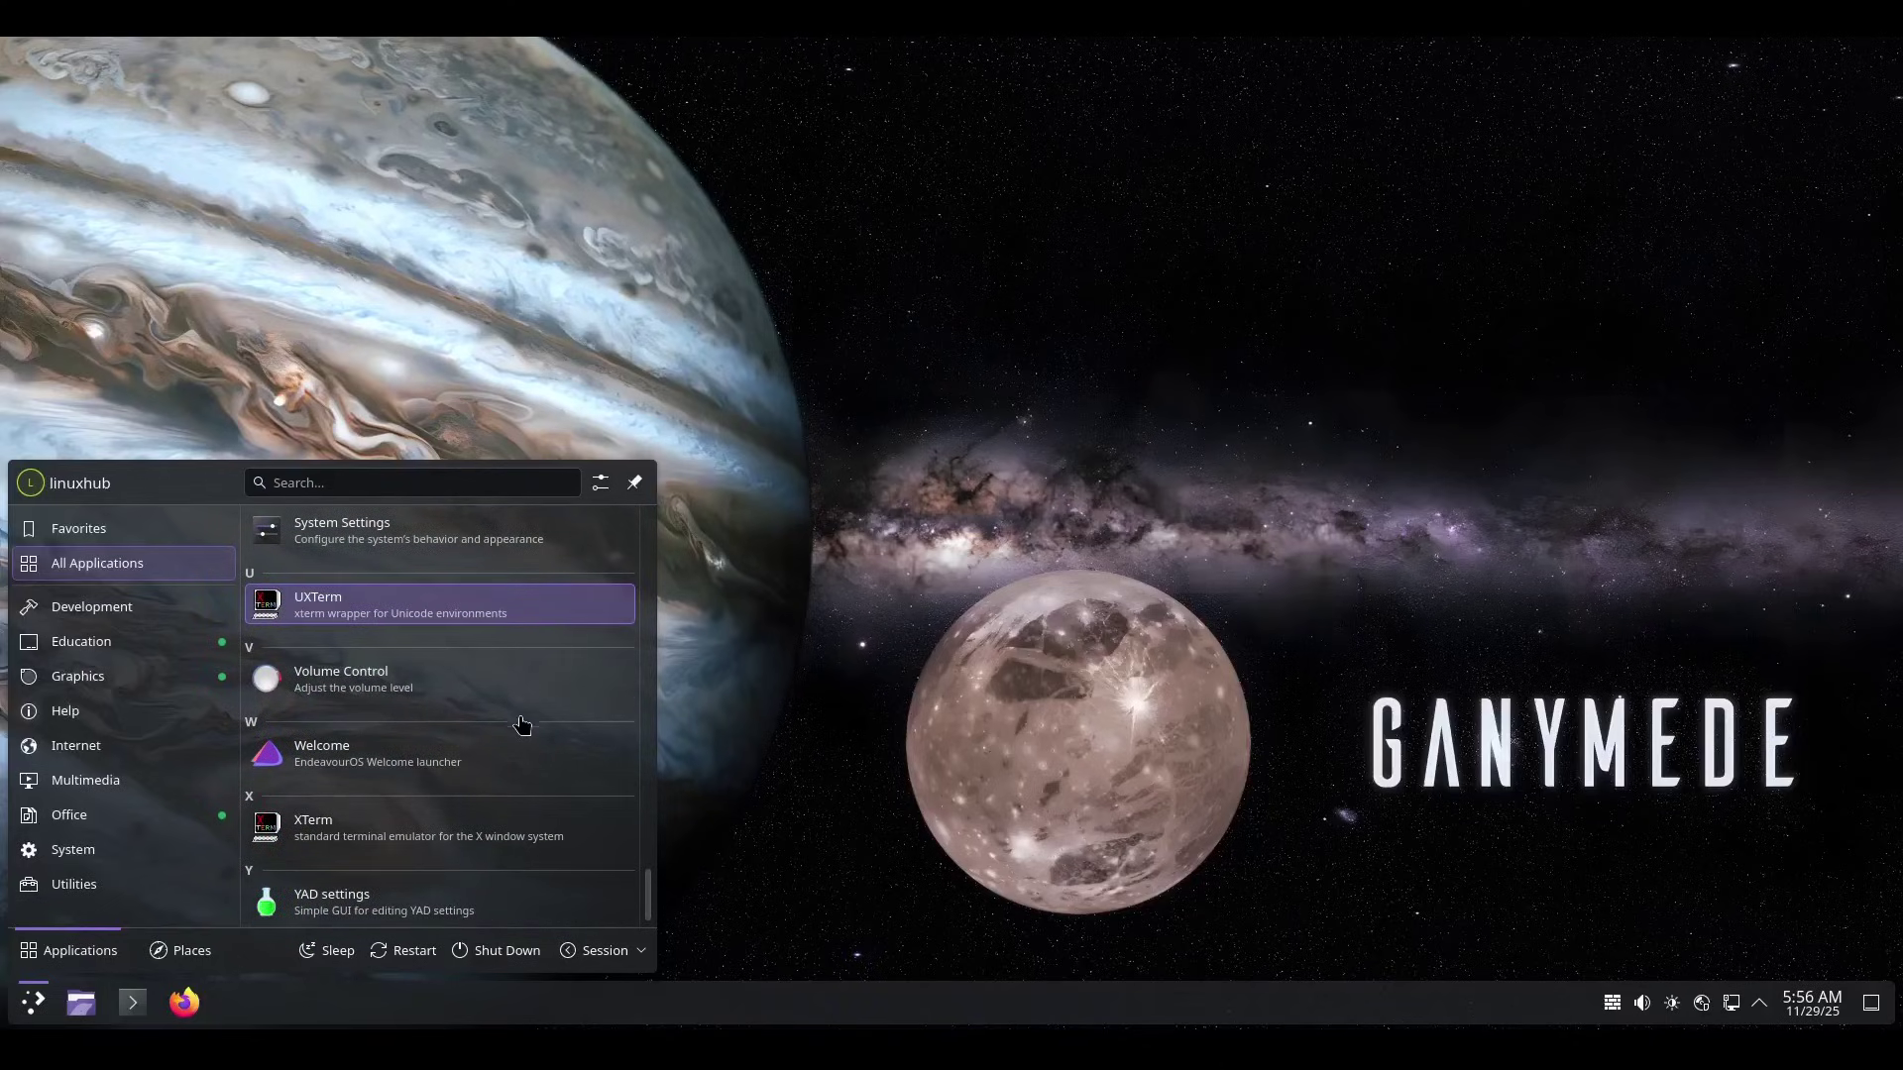
scroll(528, 734, up, 8)
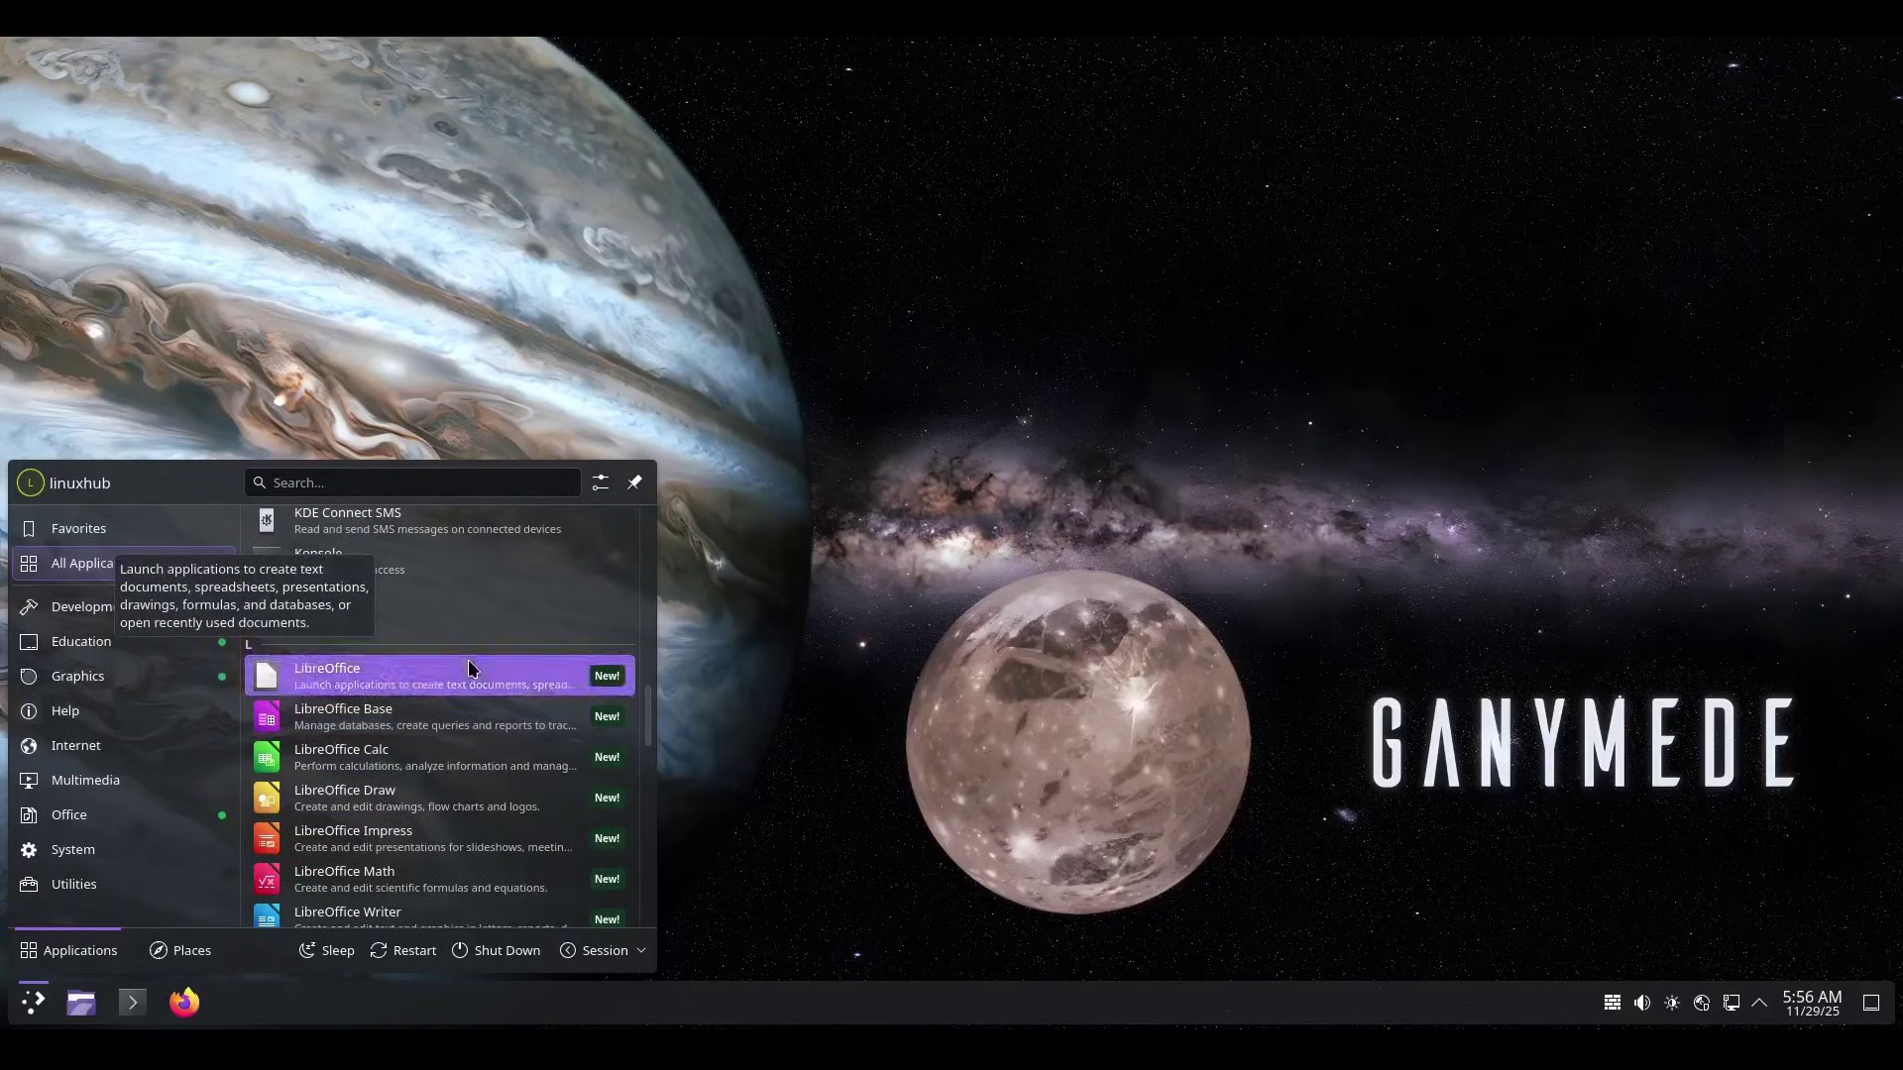
click(468, 670)
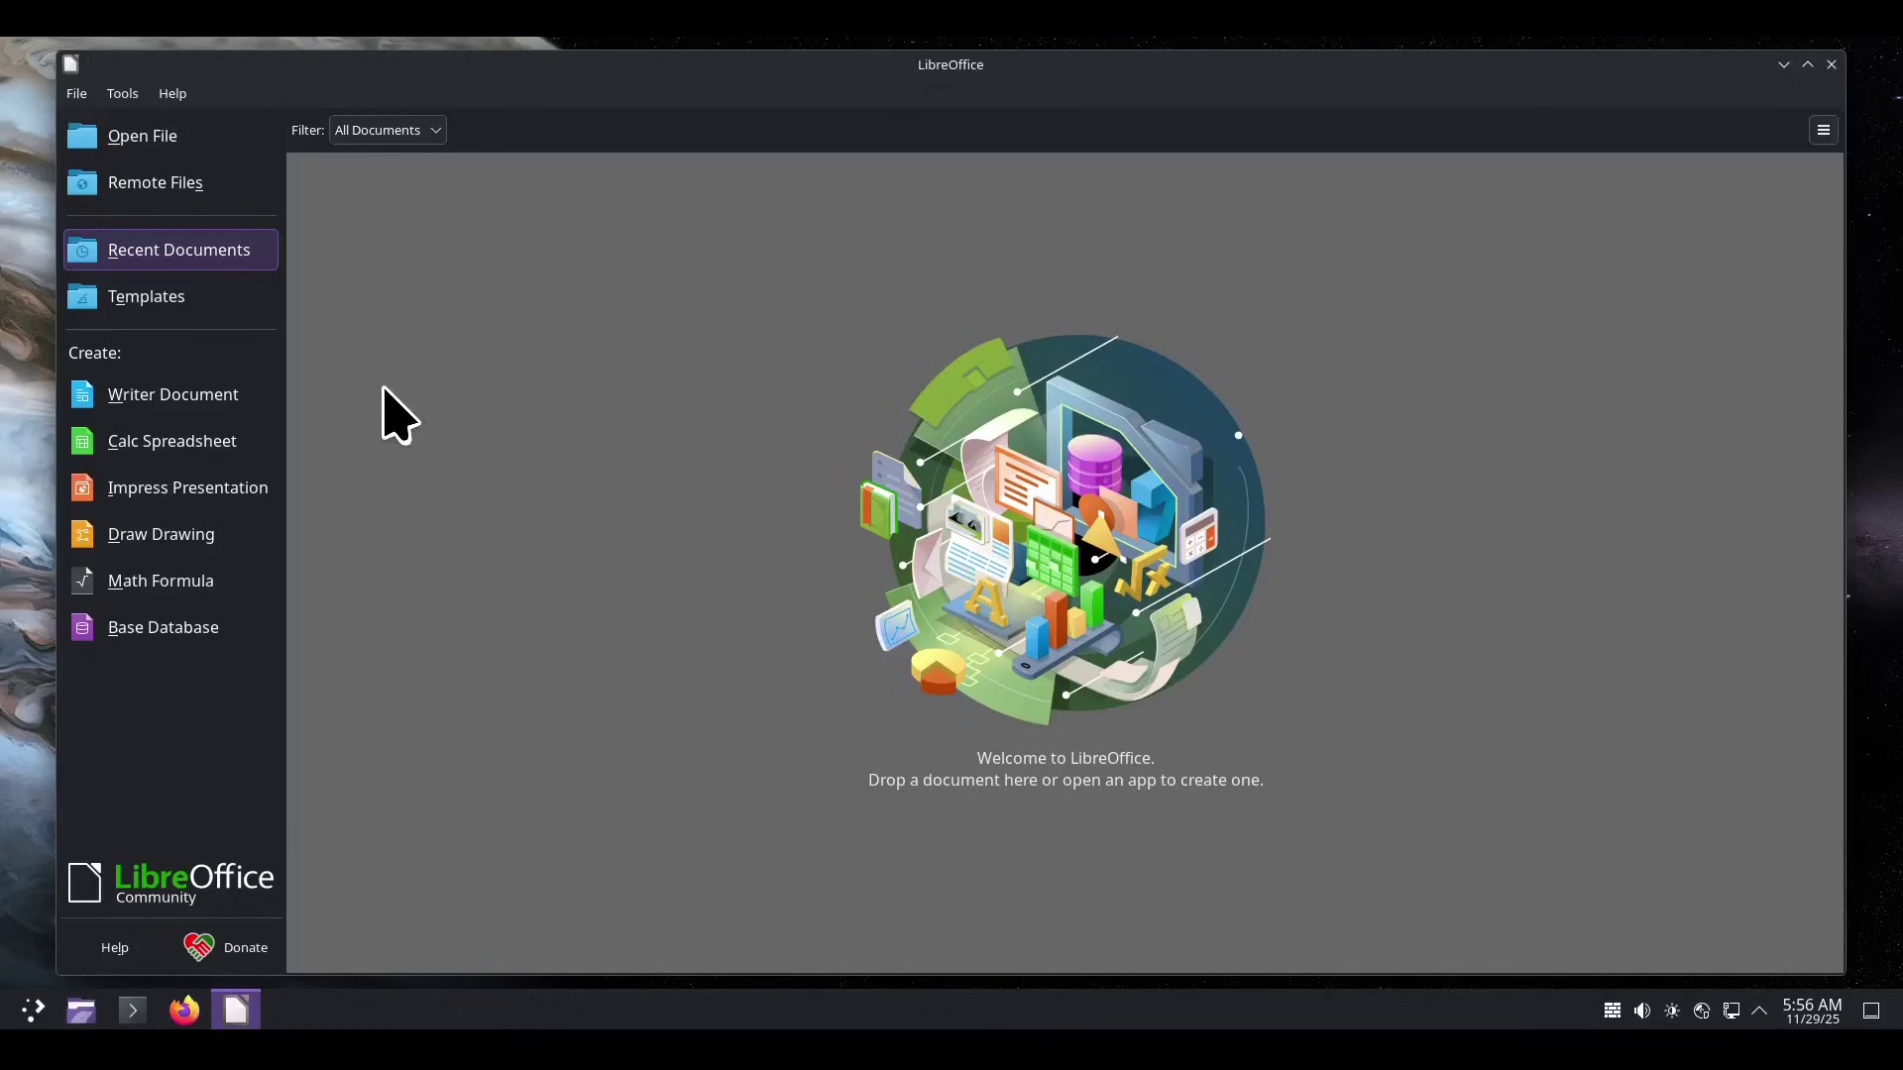
Create a Calc spreadsheet, dismissing the first-run welcome dialog, and try selecting cells C6:T35 and the whole sheet
click(168, 443)
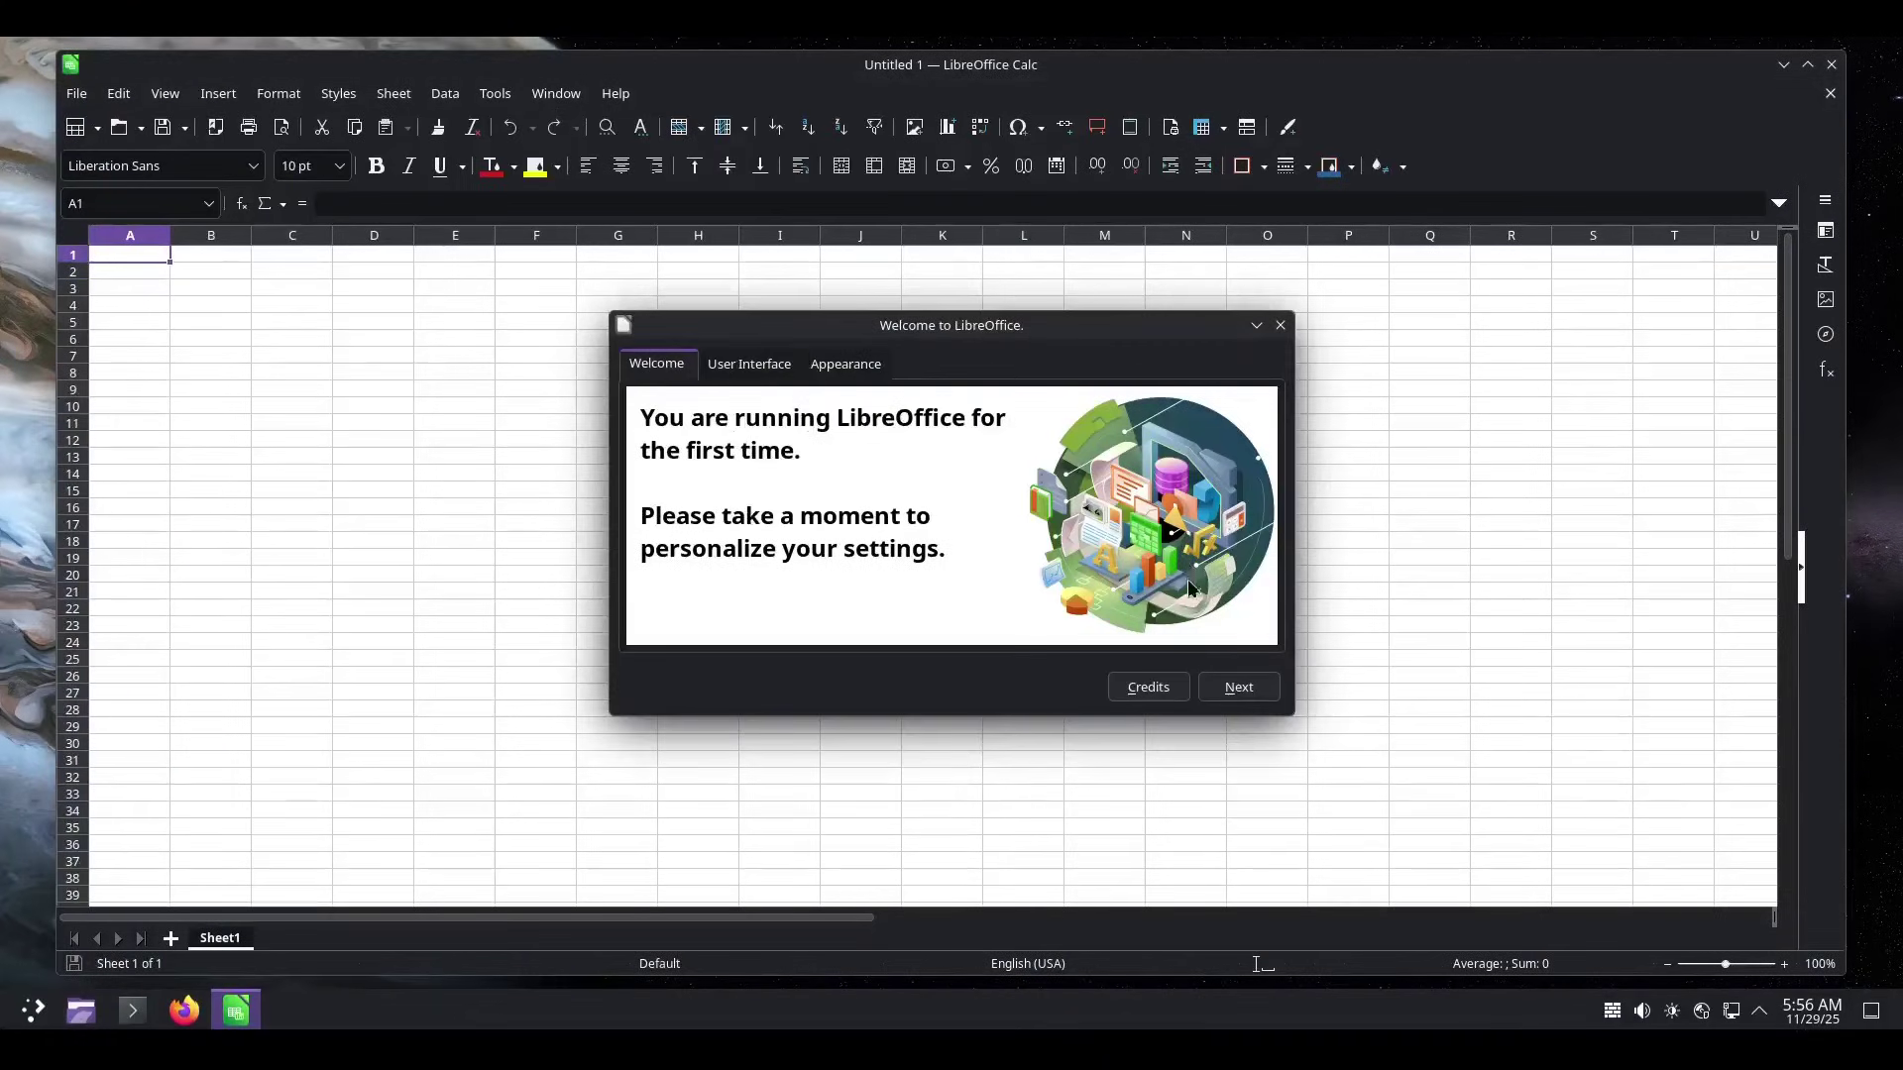
click(1236, 685)
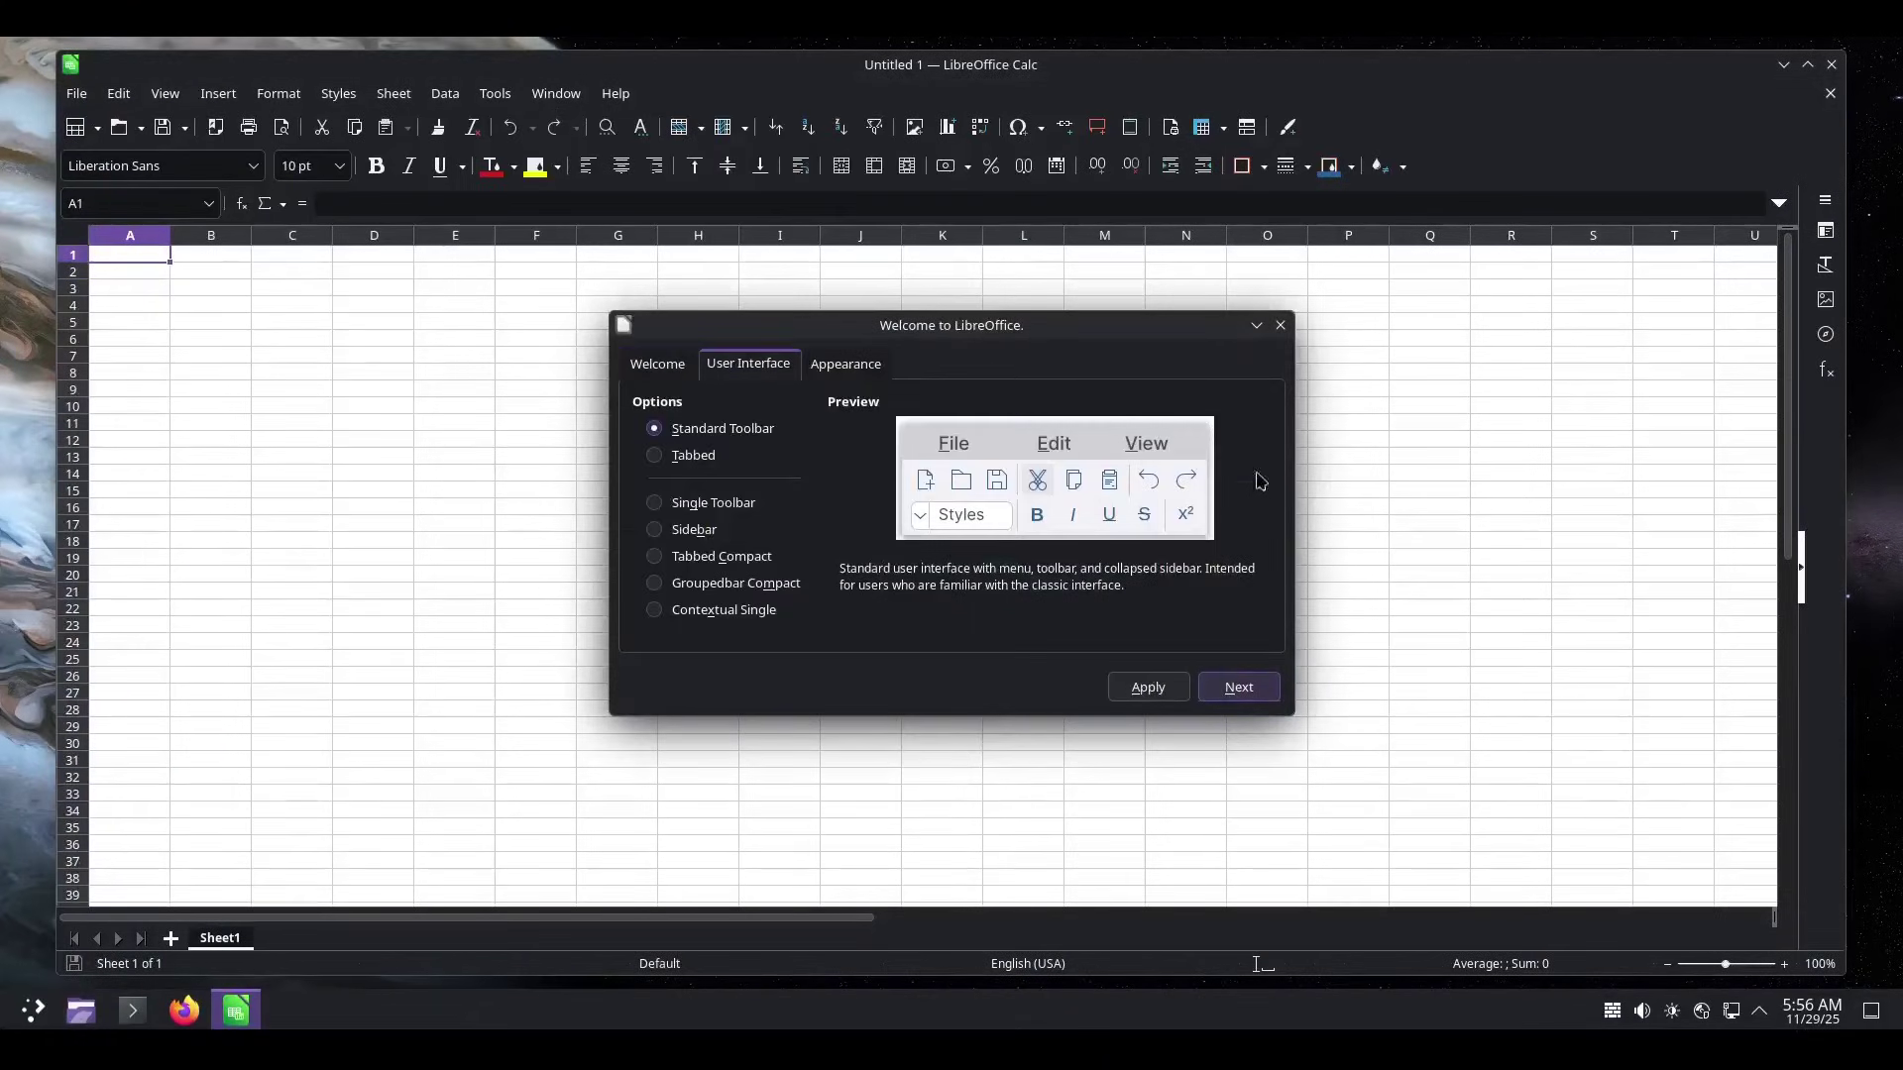
click(1278, 327)
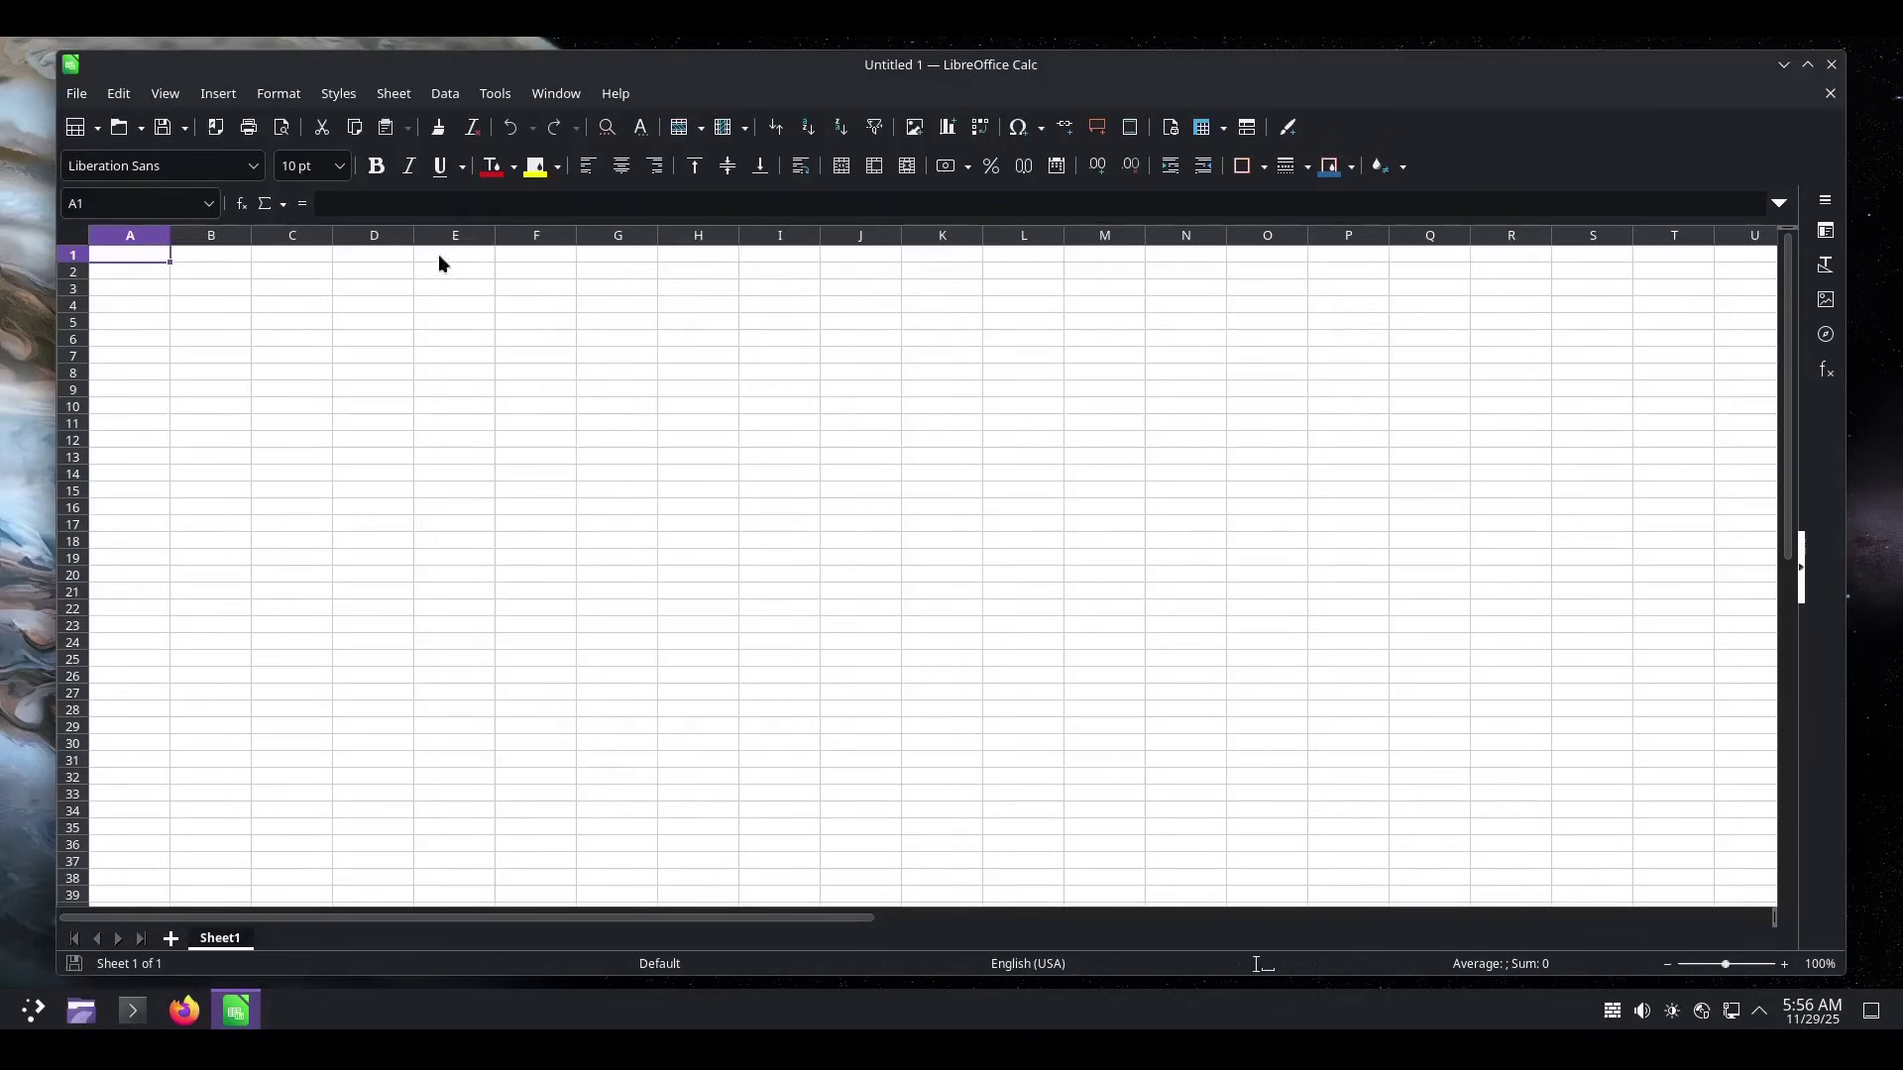
drag(327, 339, 1690, 832)
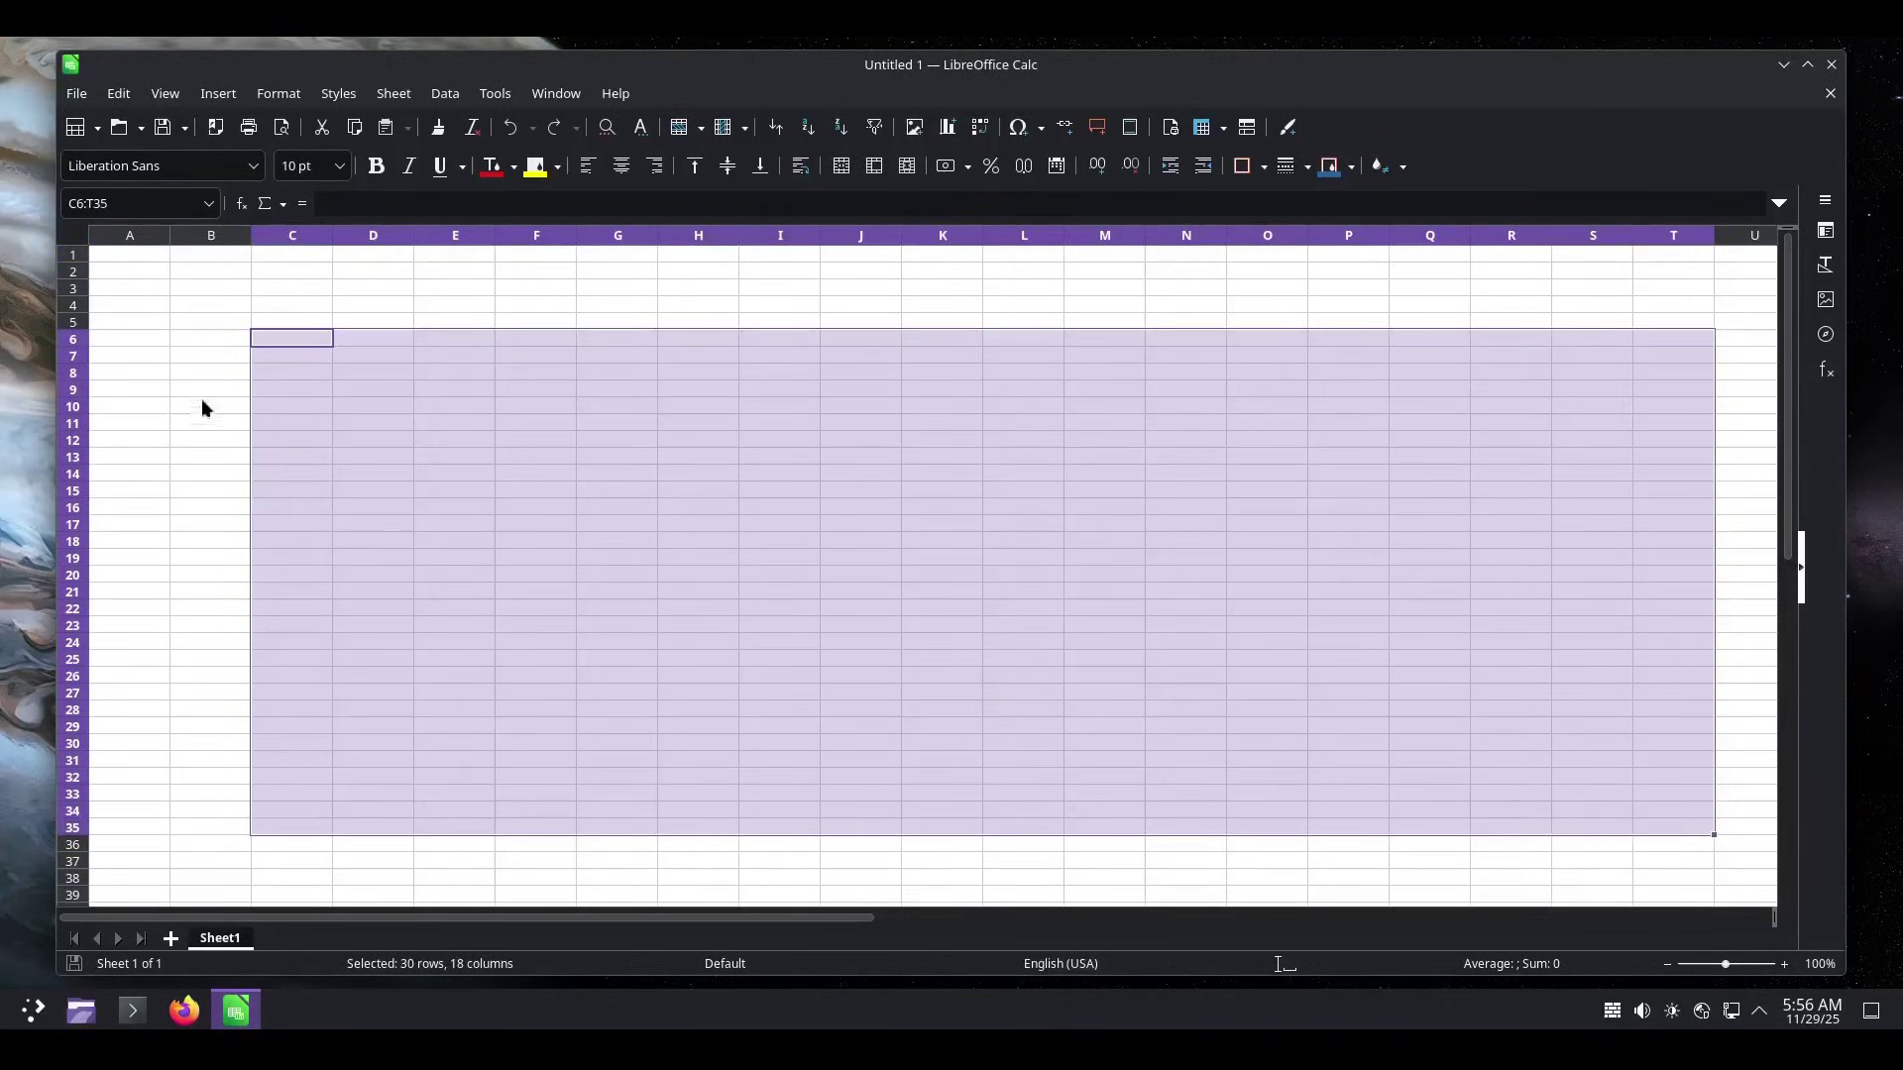
click(97, 238)
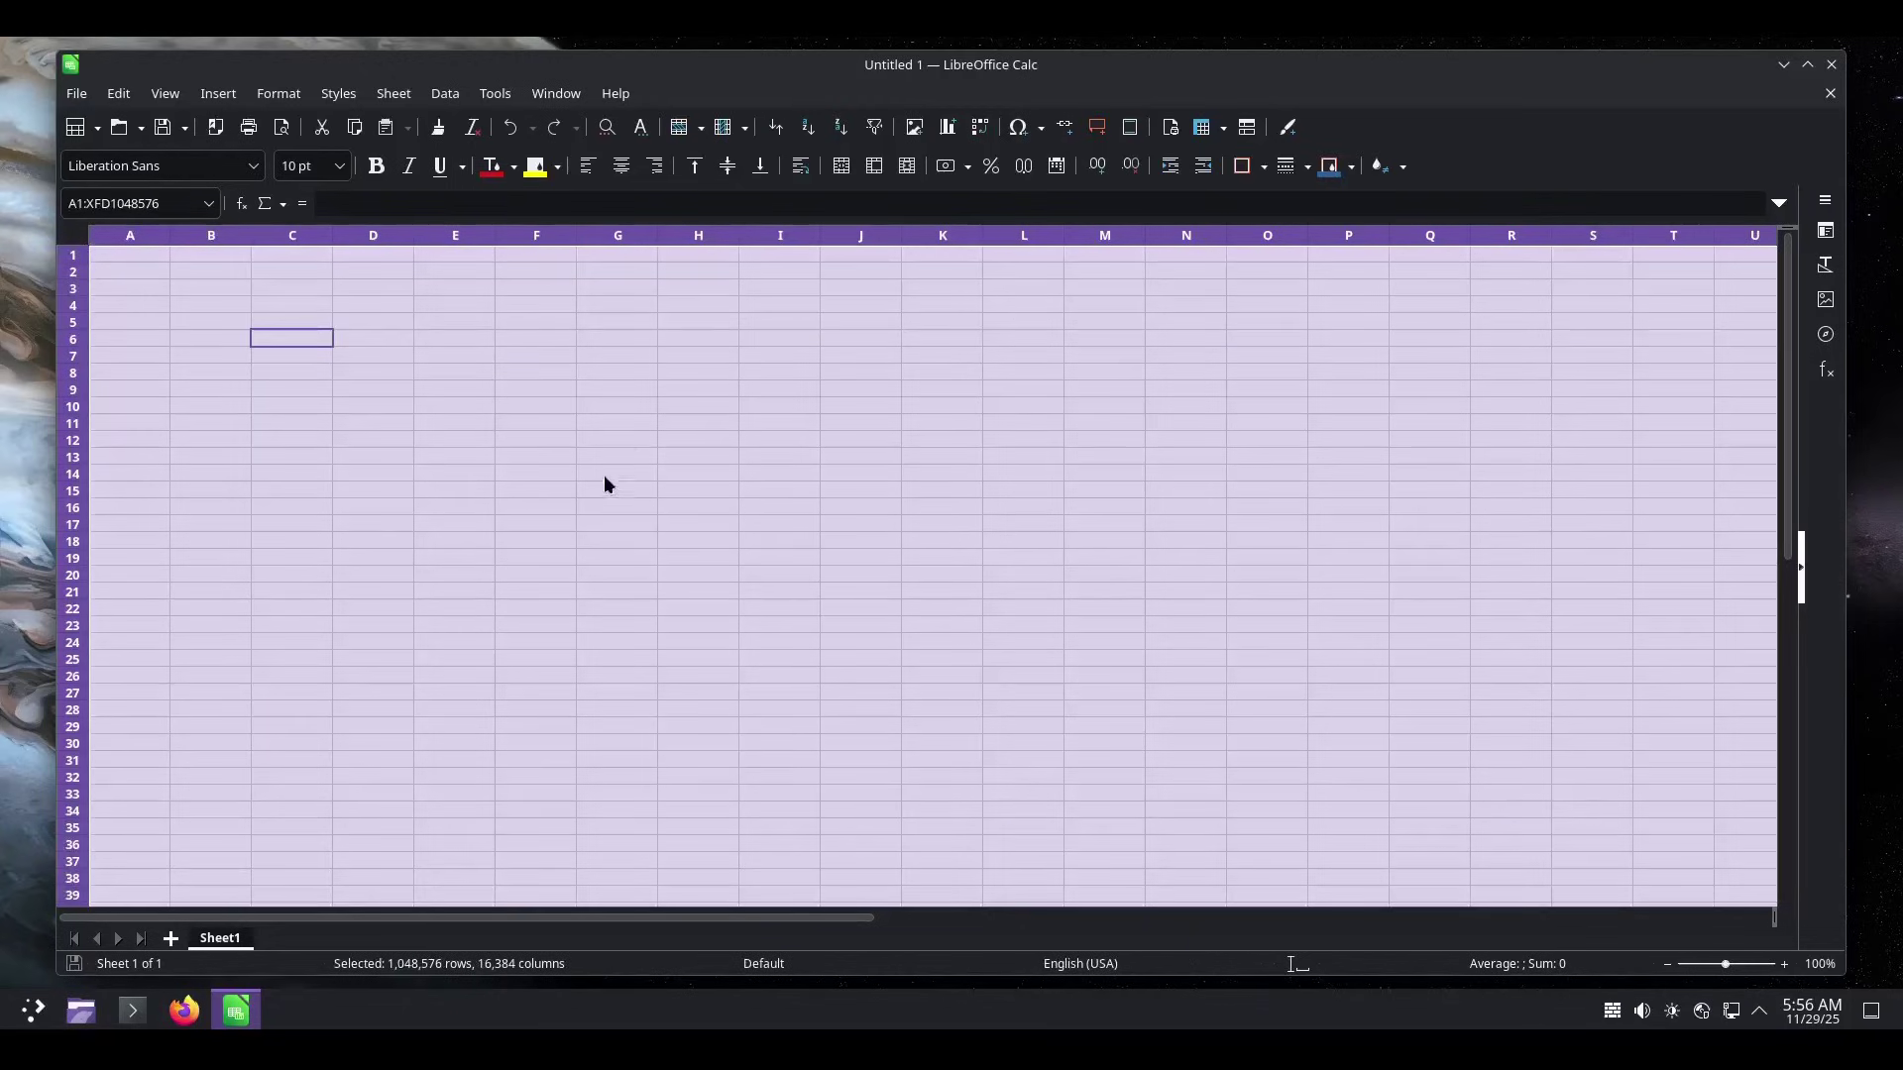
View the LibreOffice version information in the About dialog, closing the dialog and the spreadsheet when done
click(615, 93)
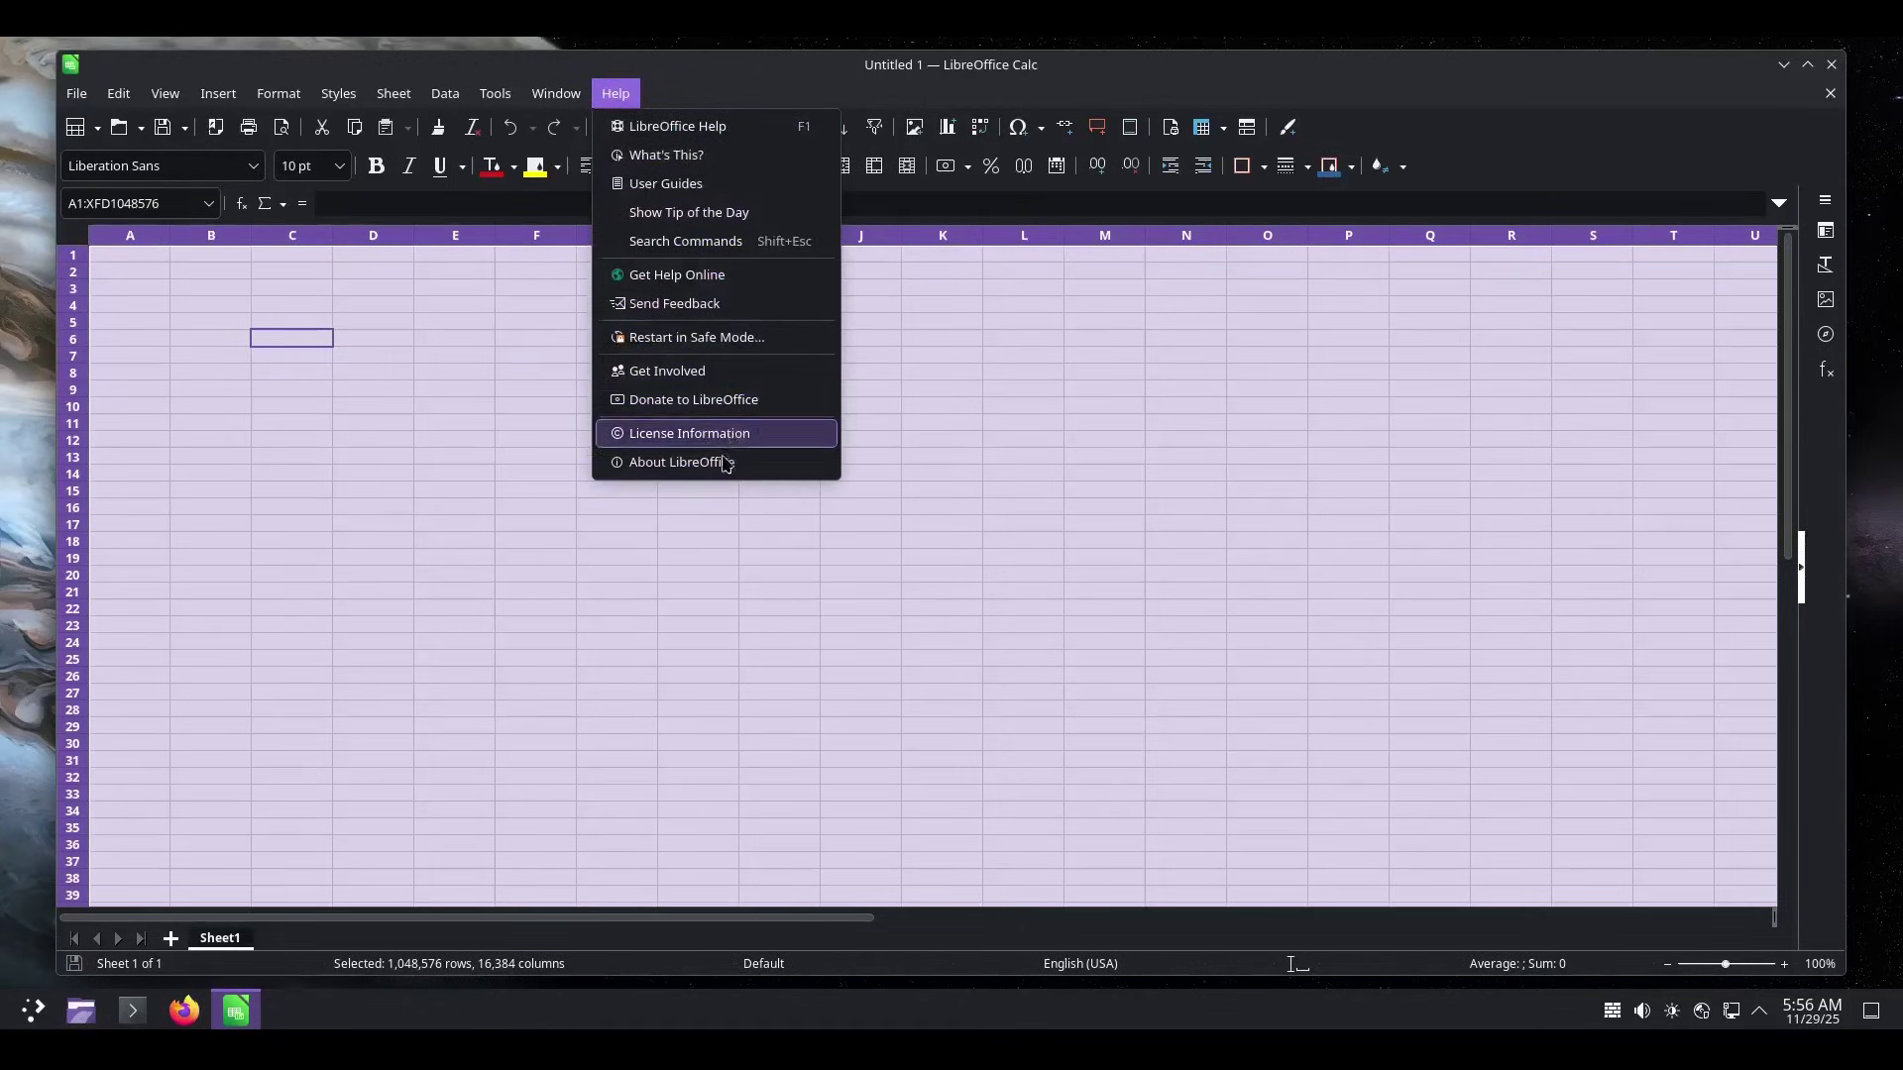
click(683, 463)
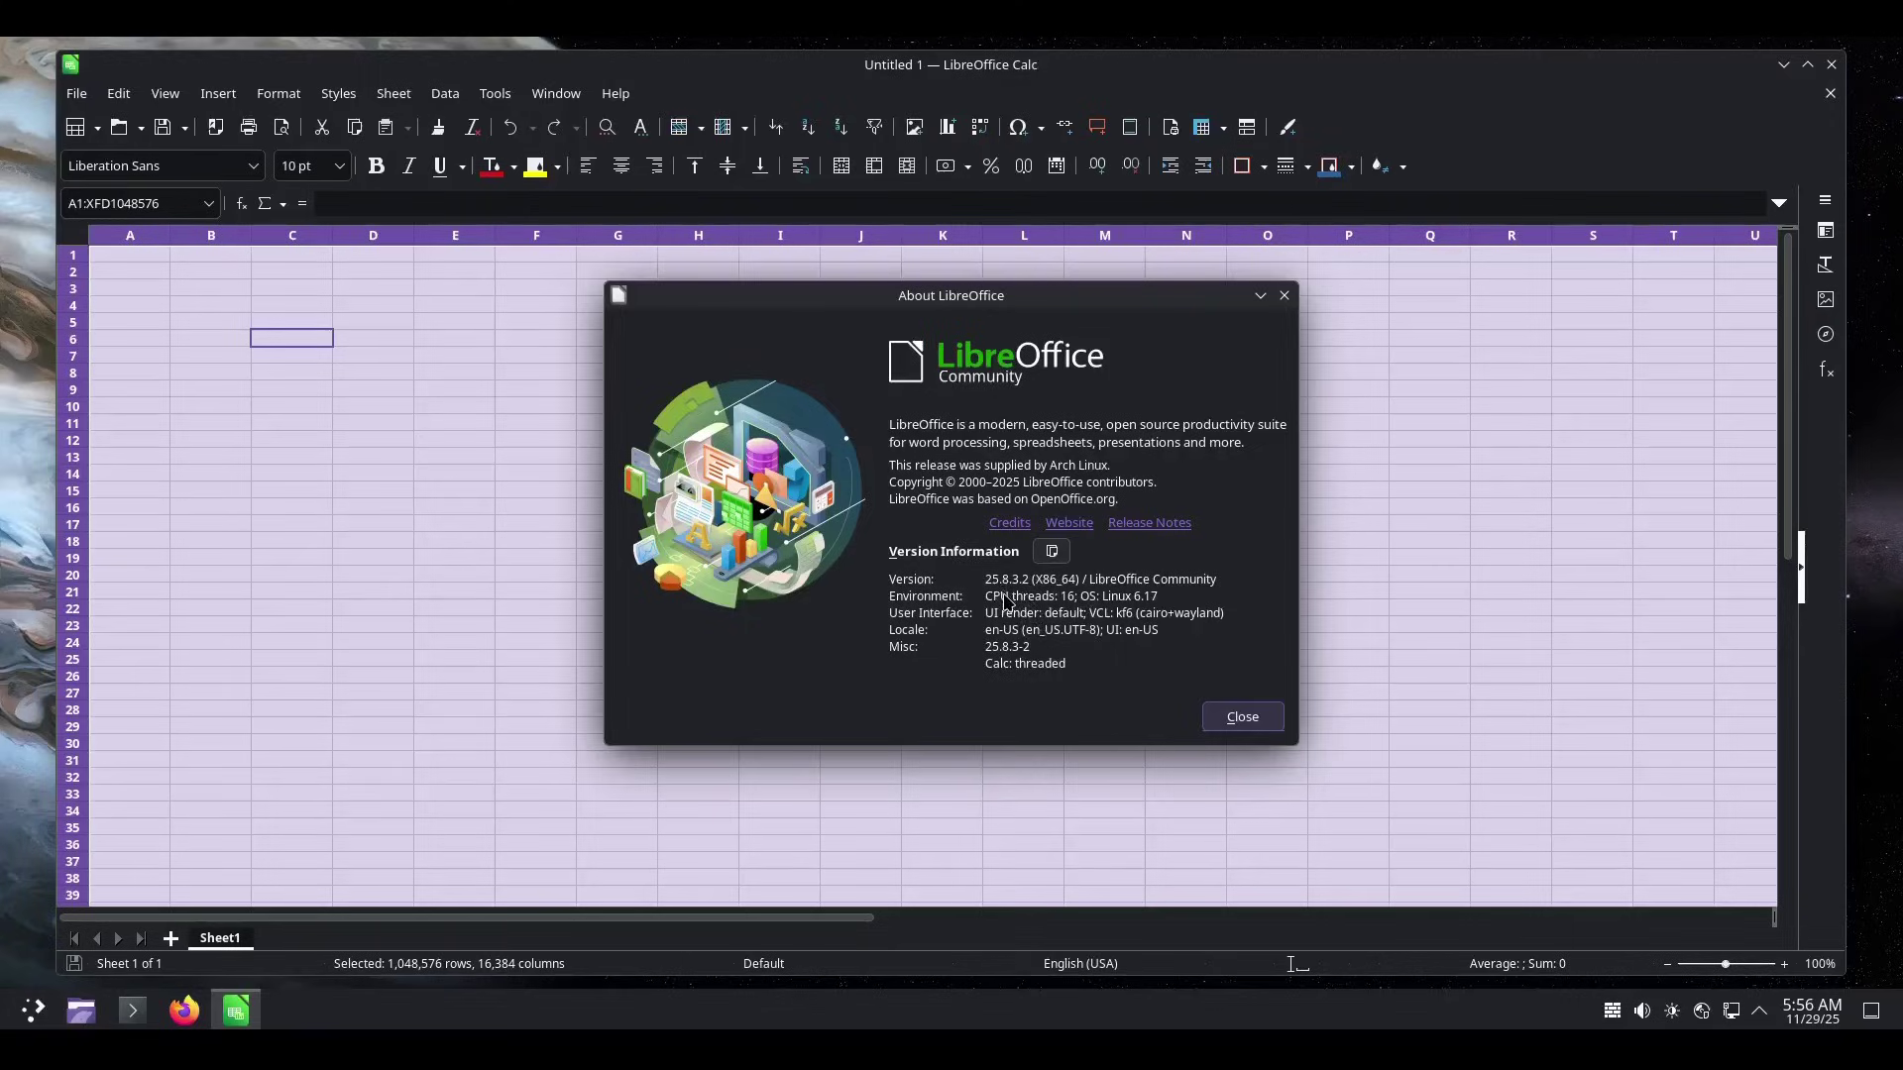
click(1264, 718)
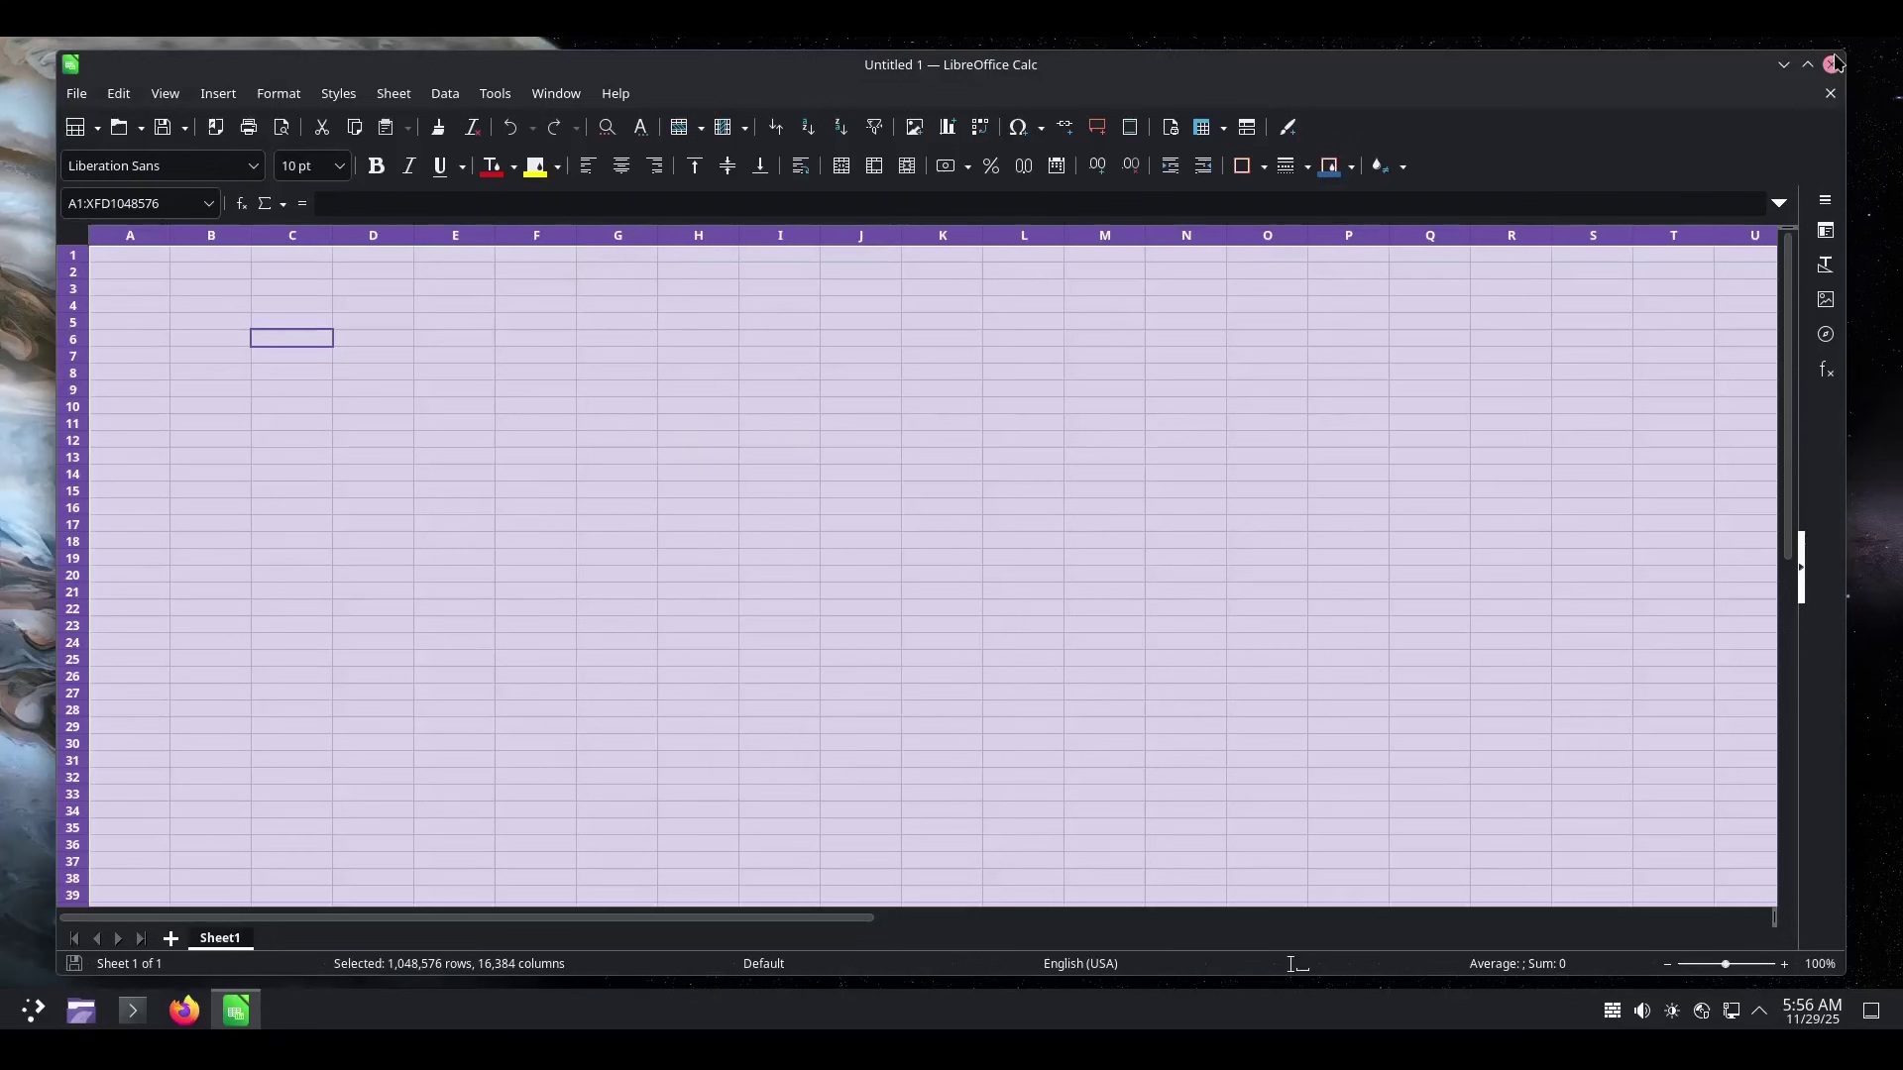
click(1831, 65)
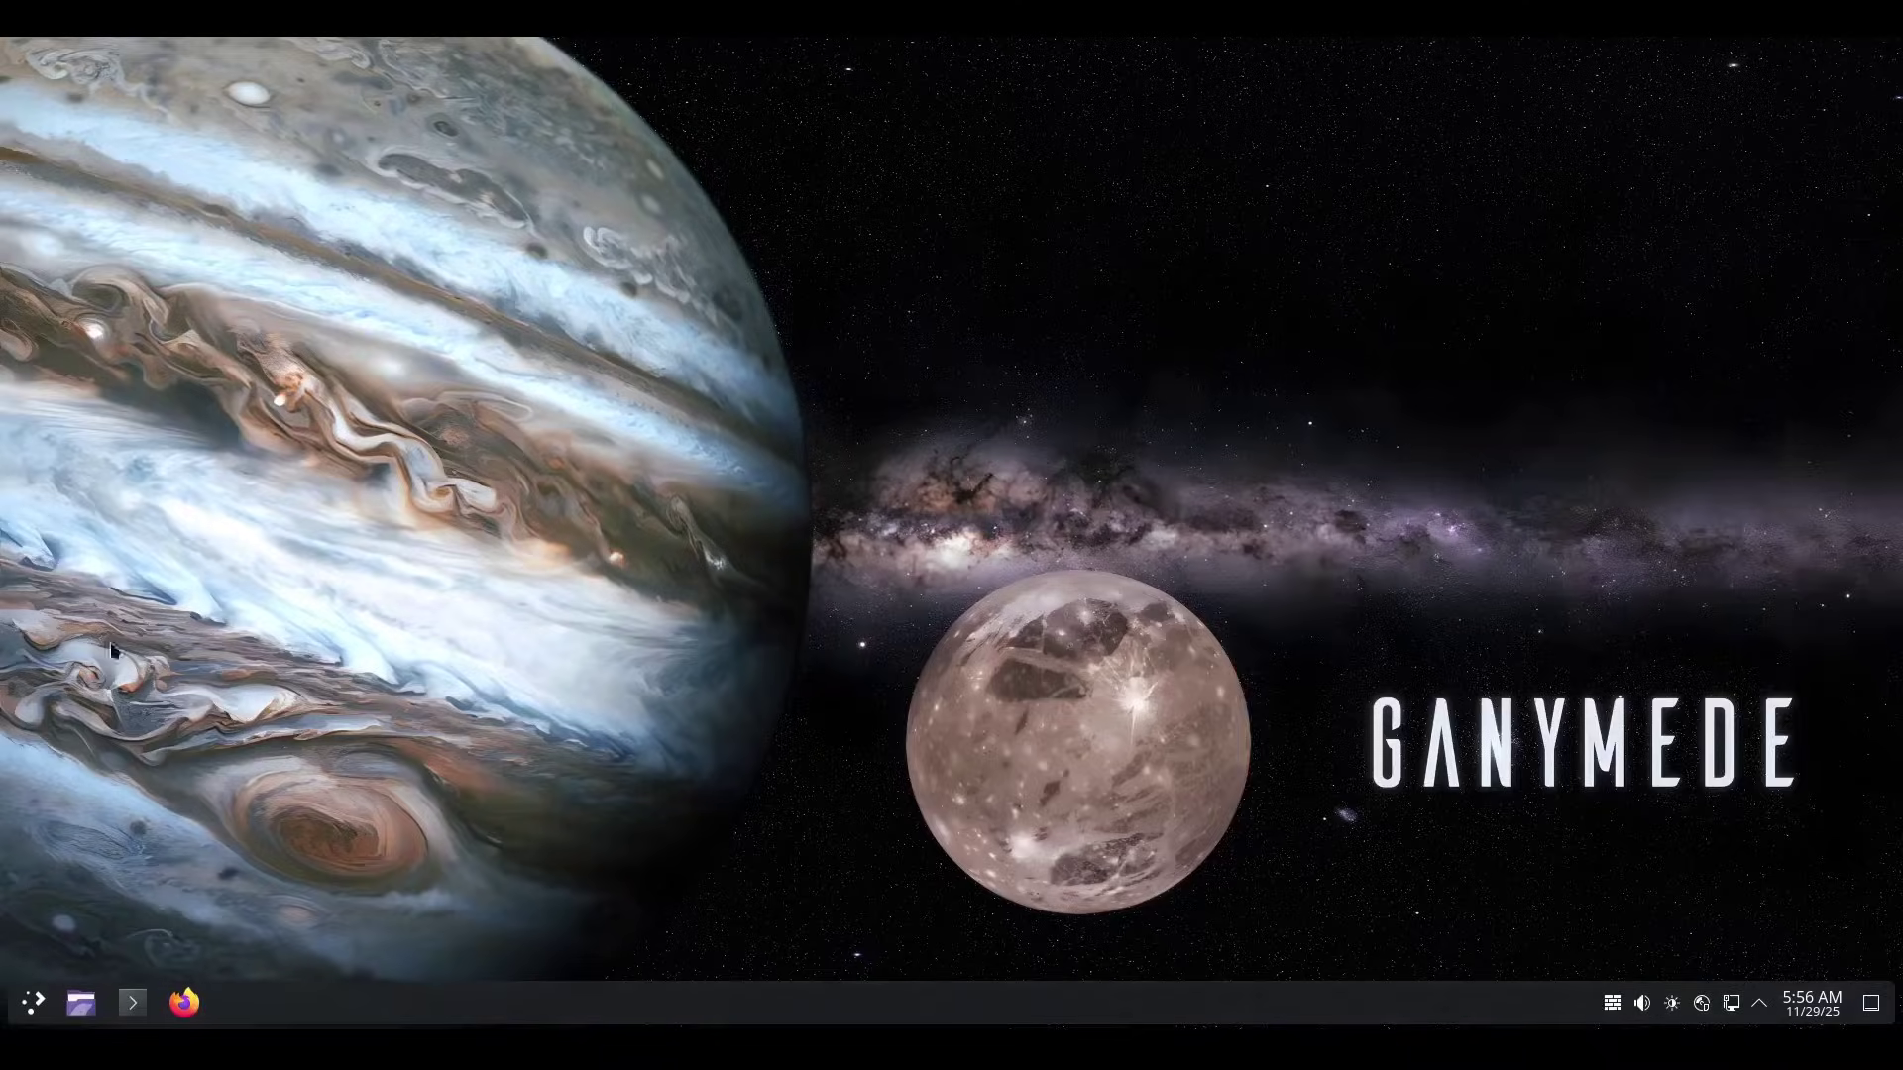
Open a maximized Konsole terminal and try to run htop and btop
click(132, 1003)
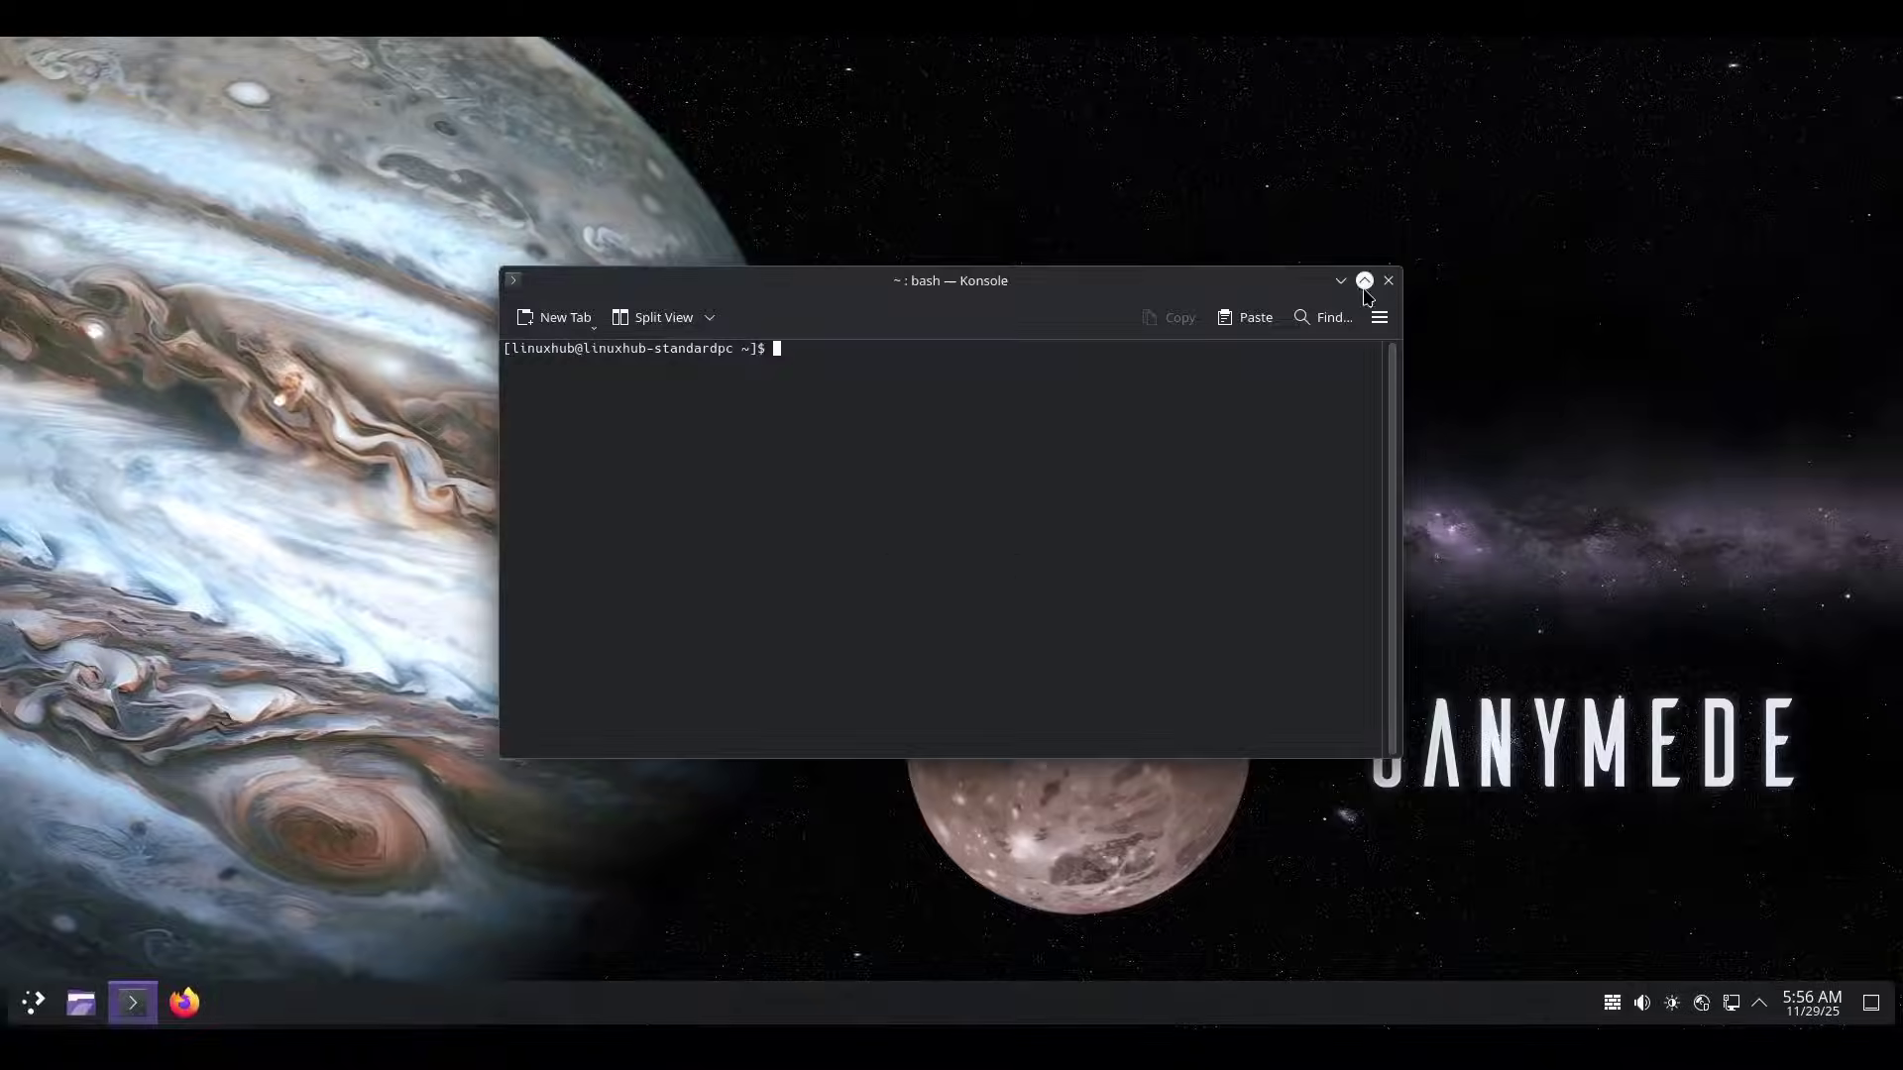
click(1365, 281)
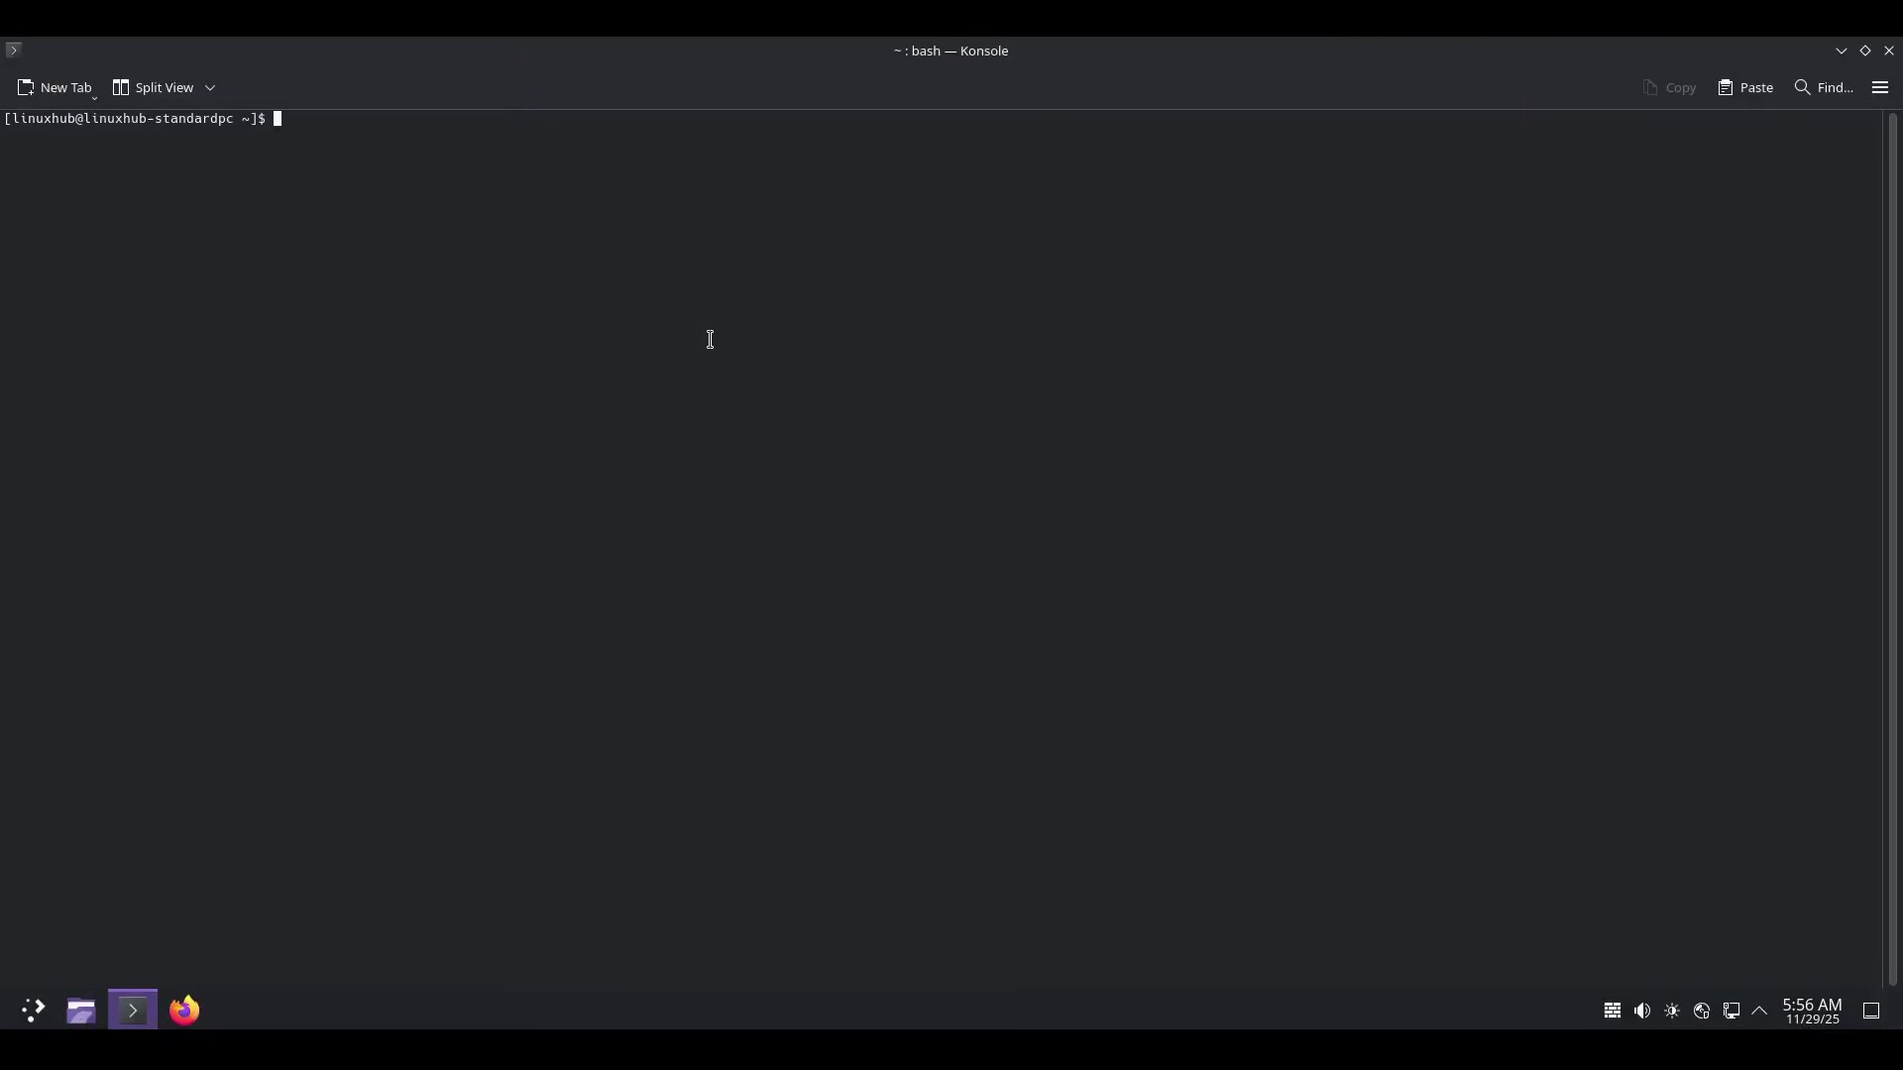
text(htop)
key(Return)
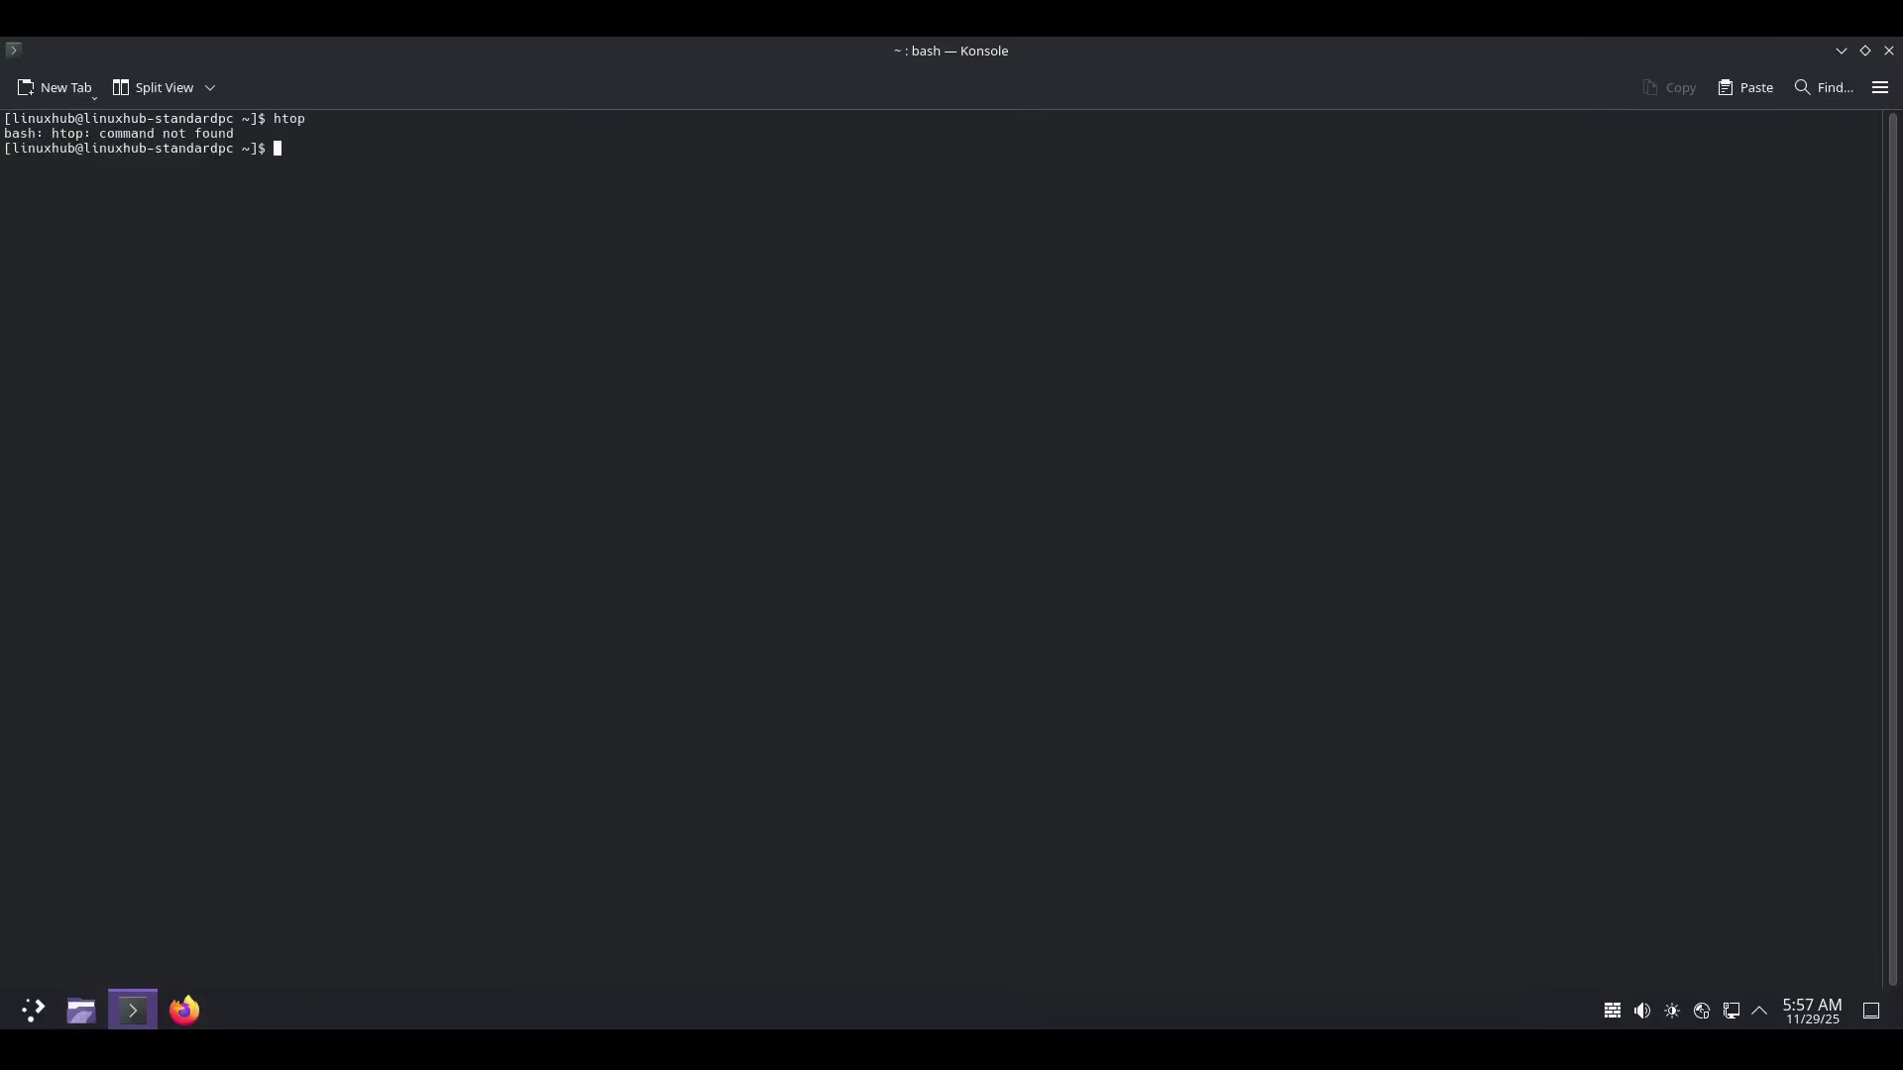
text(btop)
key(Return)
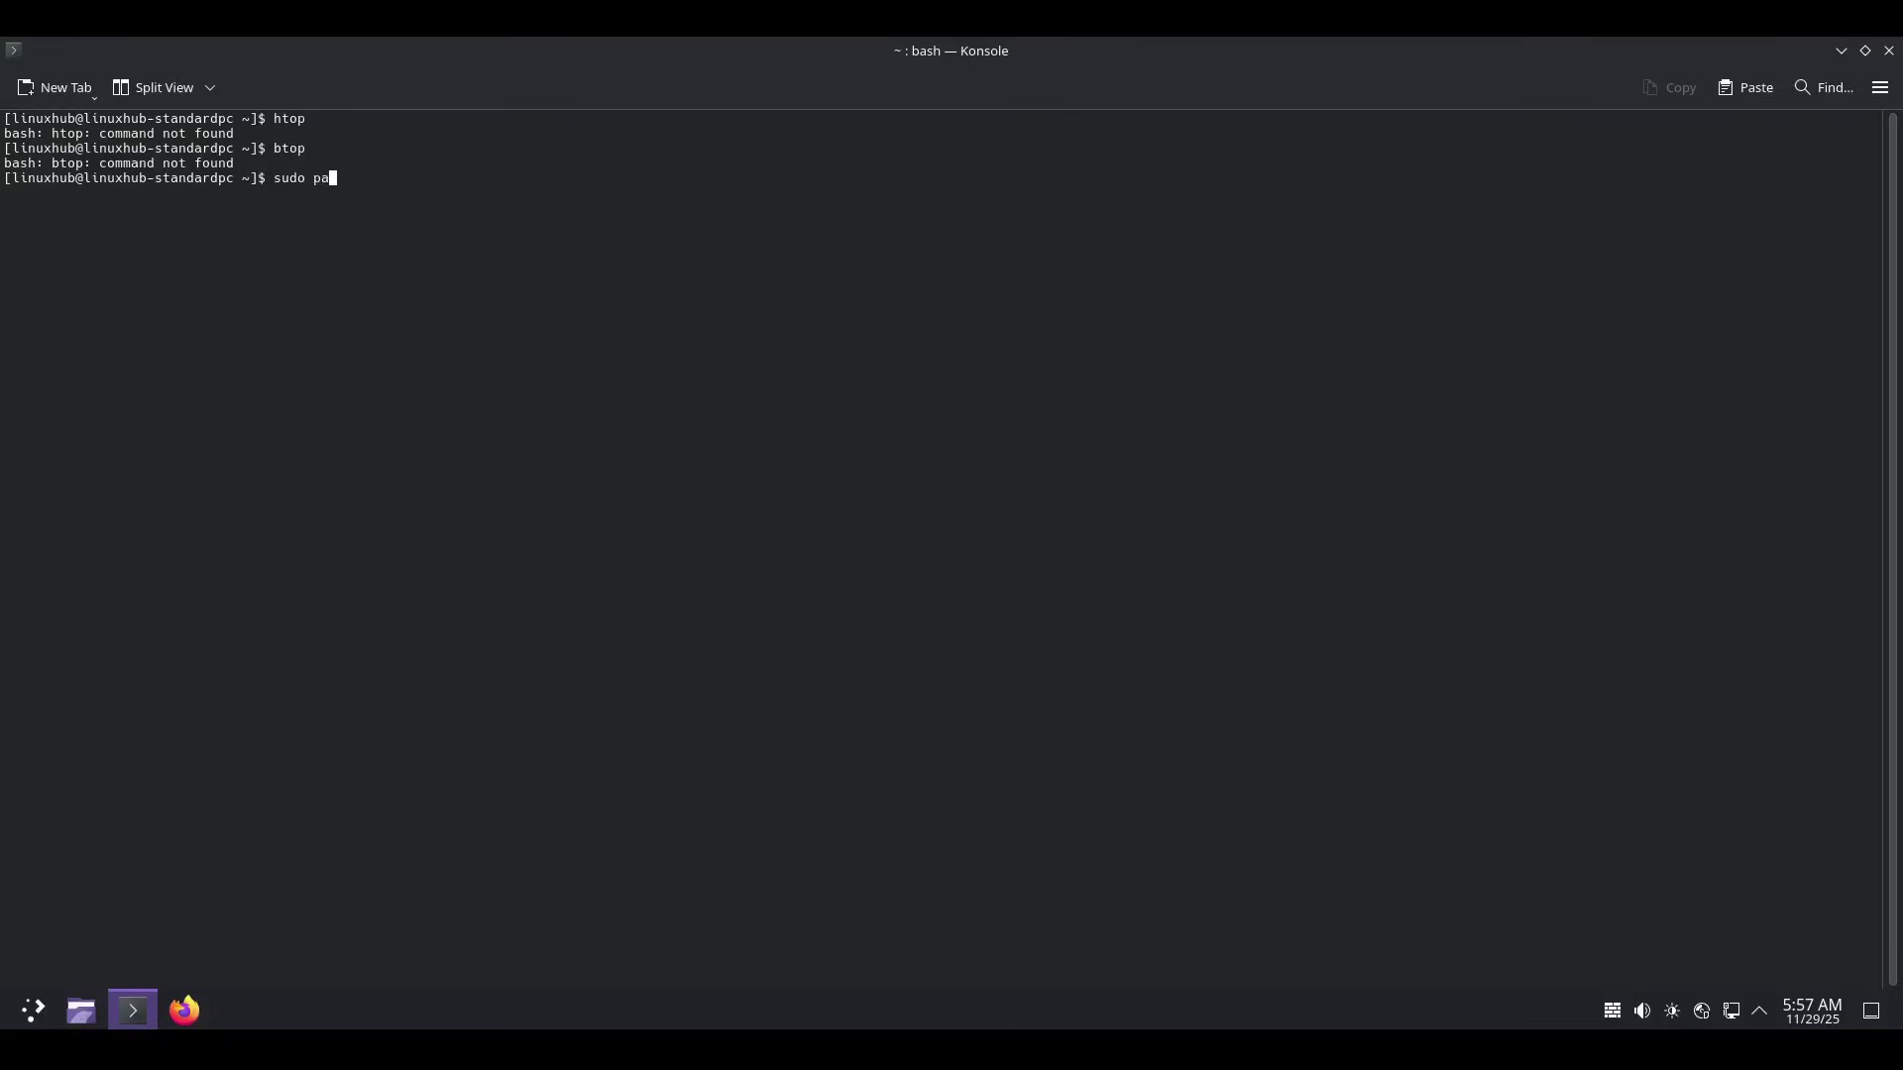
Discard the partly entered sudo command and run top to examine memory and process usage, quitting it and clearing the terminal when done
key(BackSpace)
key(BackSpace)
key(BackSpace)
key(BackSpace)
key(BackSpace)
key(BackSpace)
key(BackSpace)
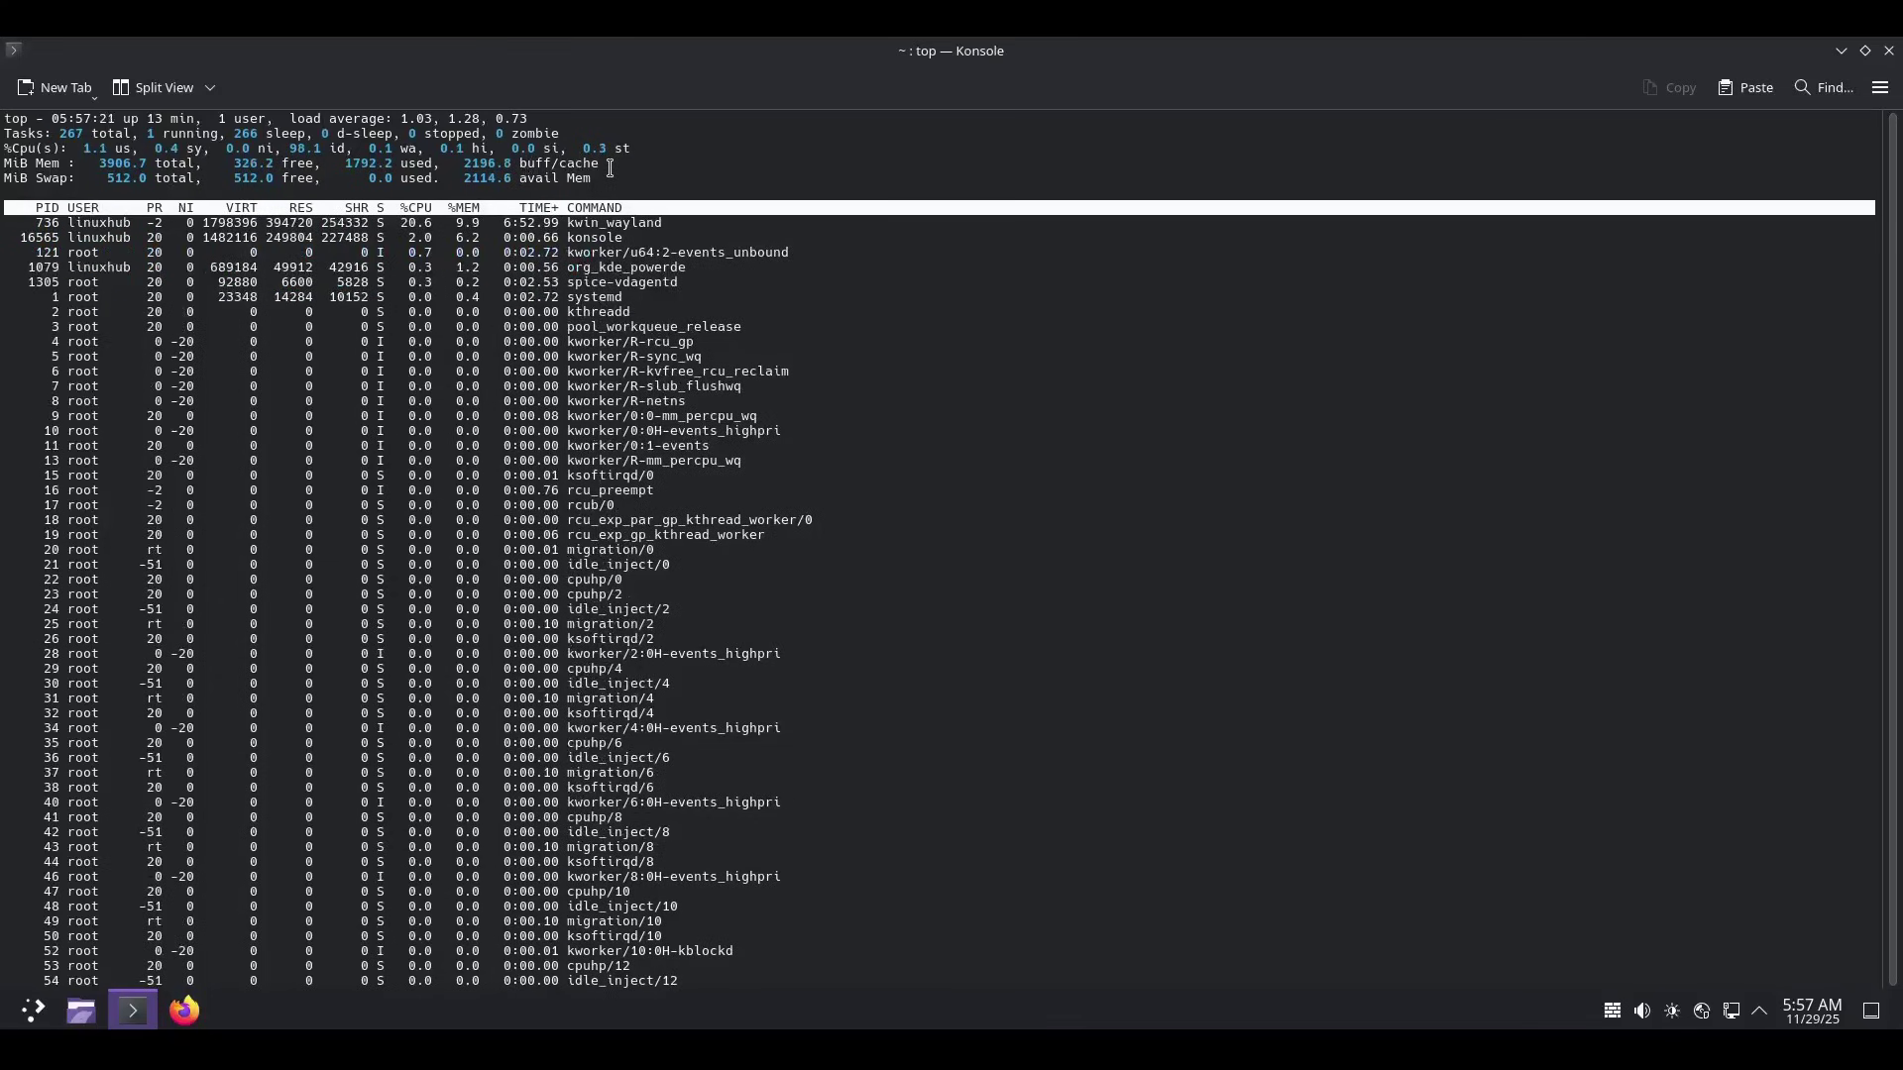
drag(610, 168, 248, 126)
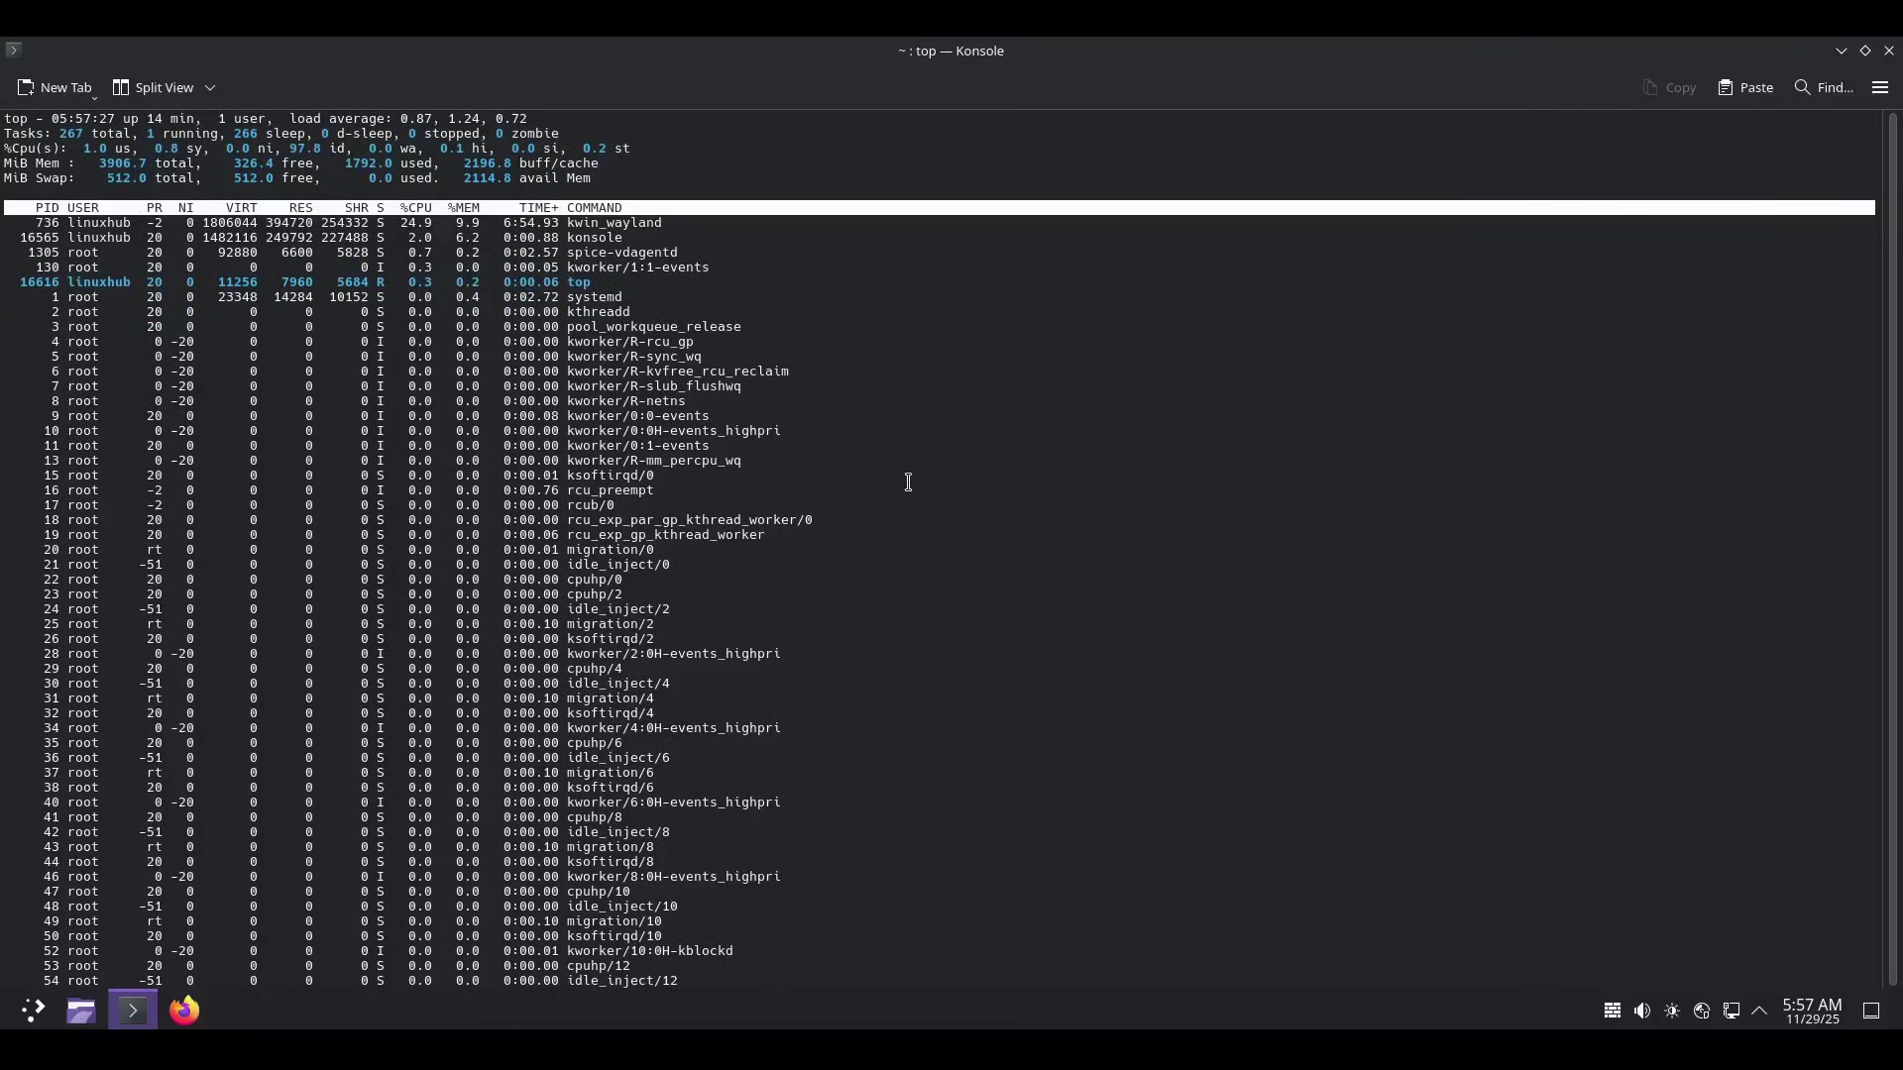
key(Escape)
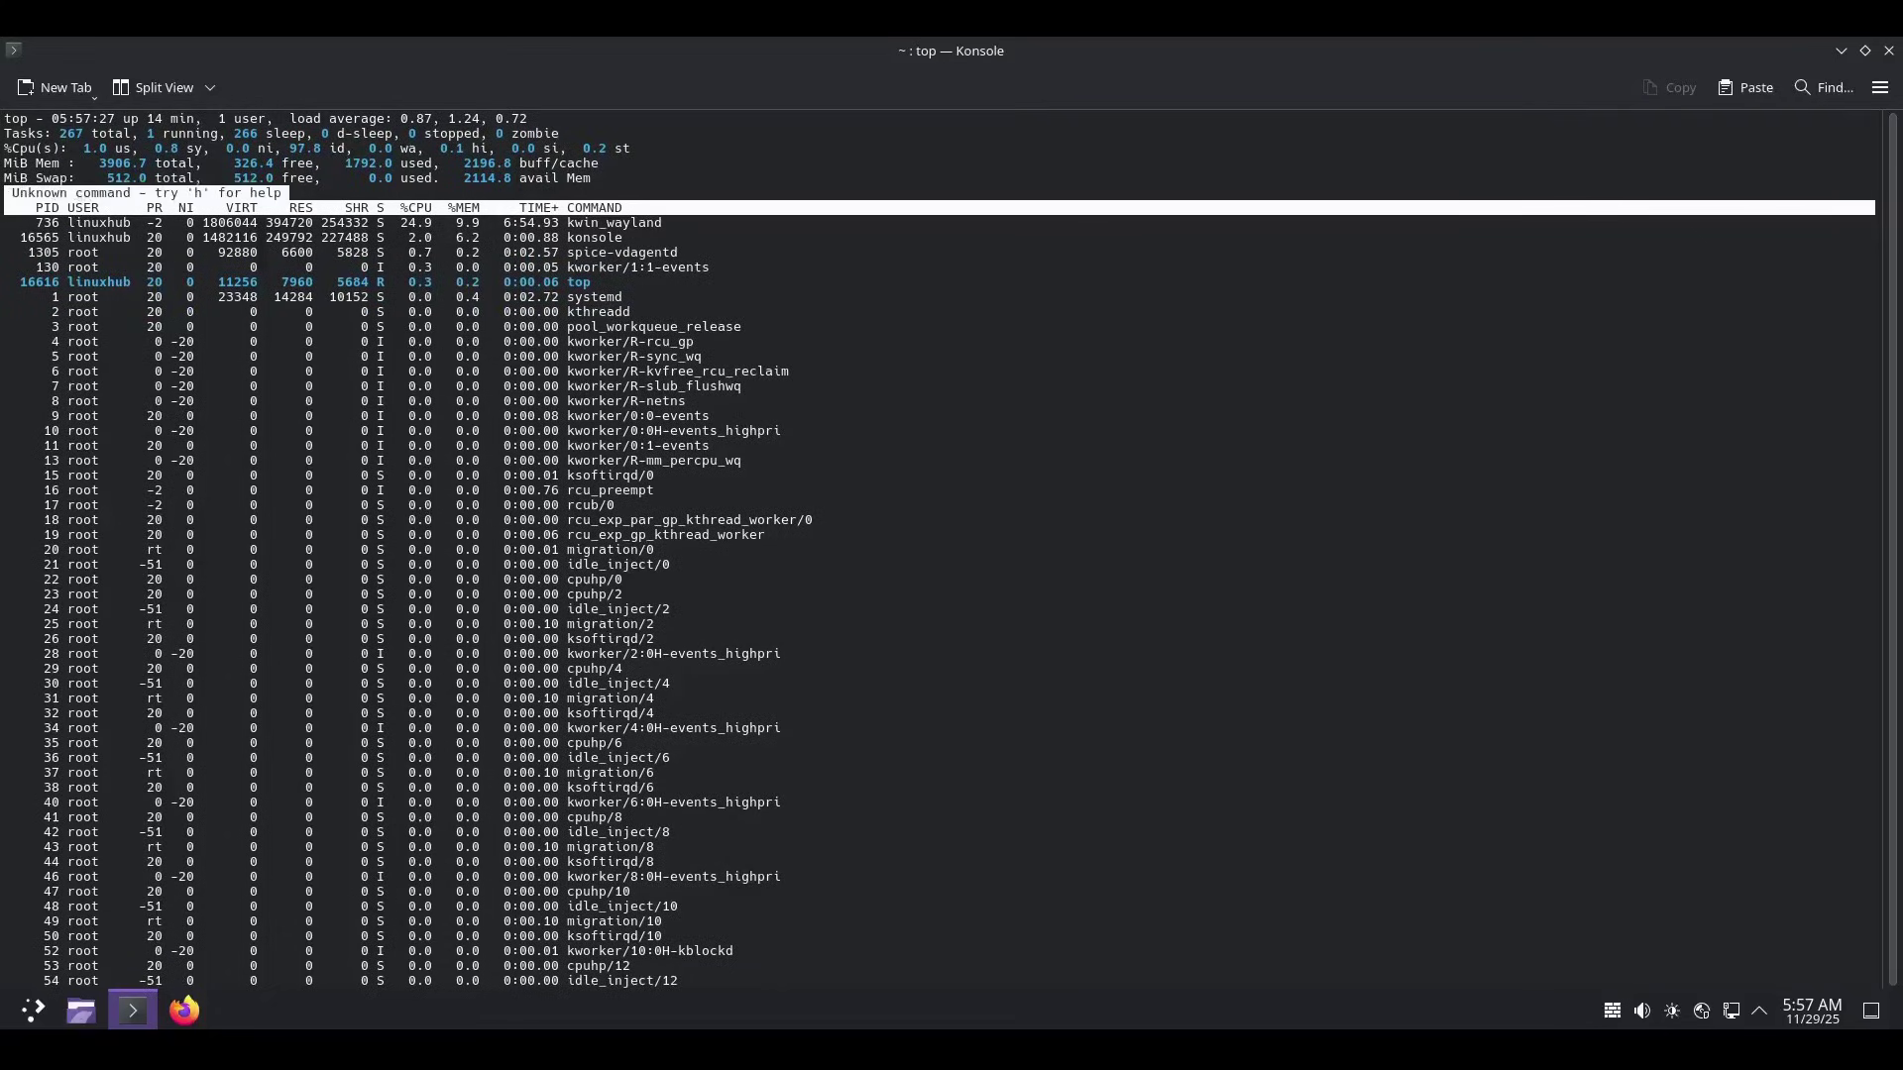
key(q)
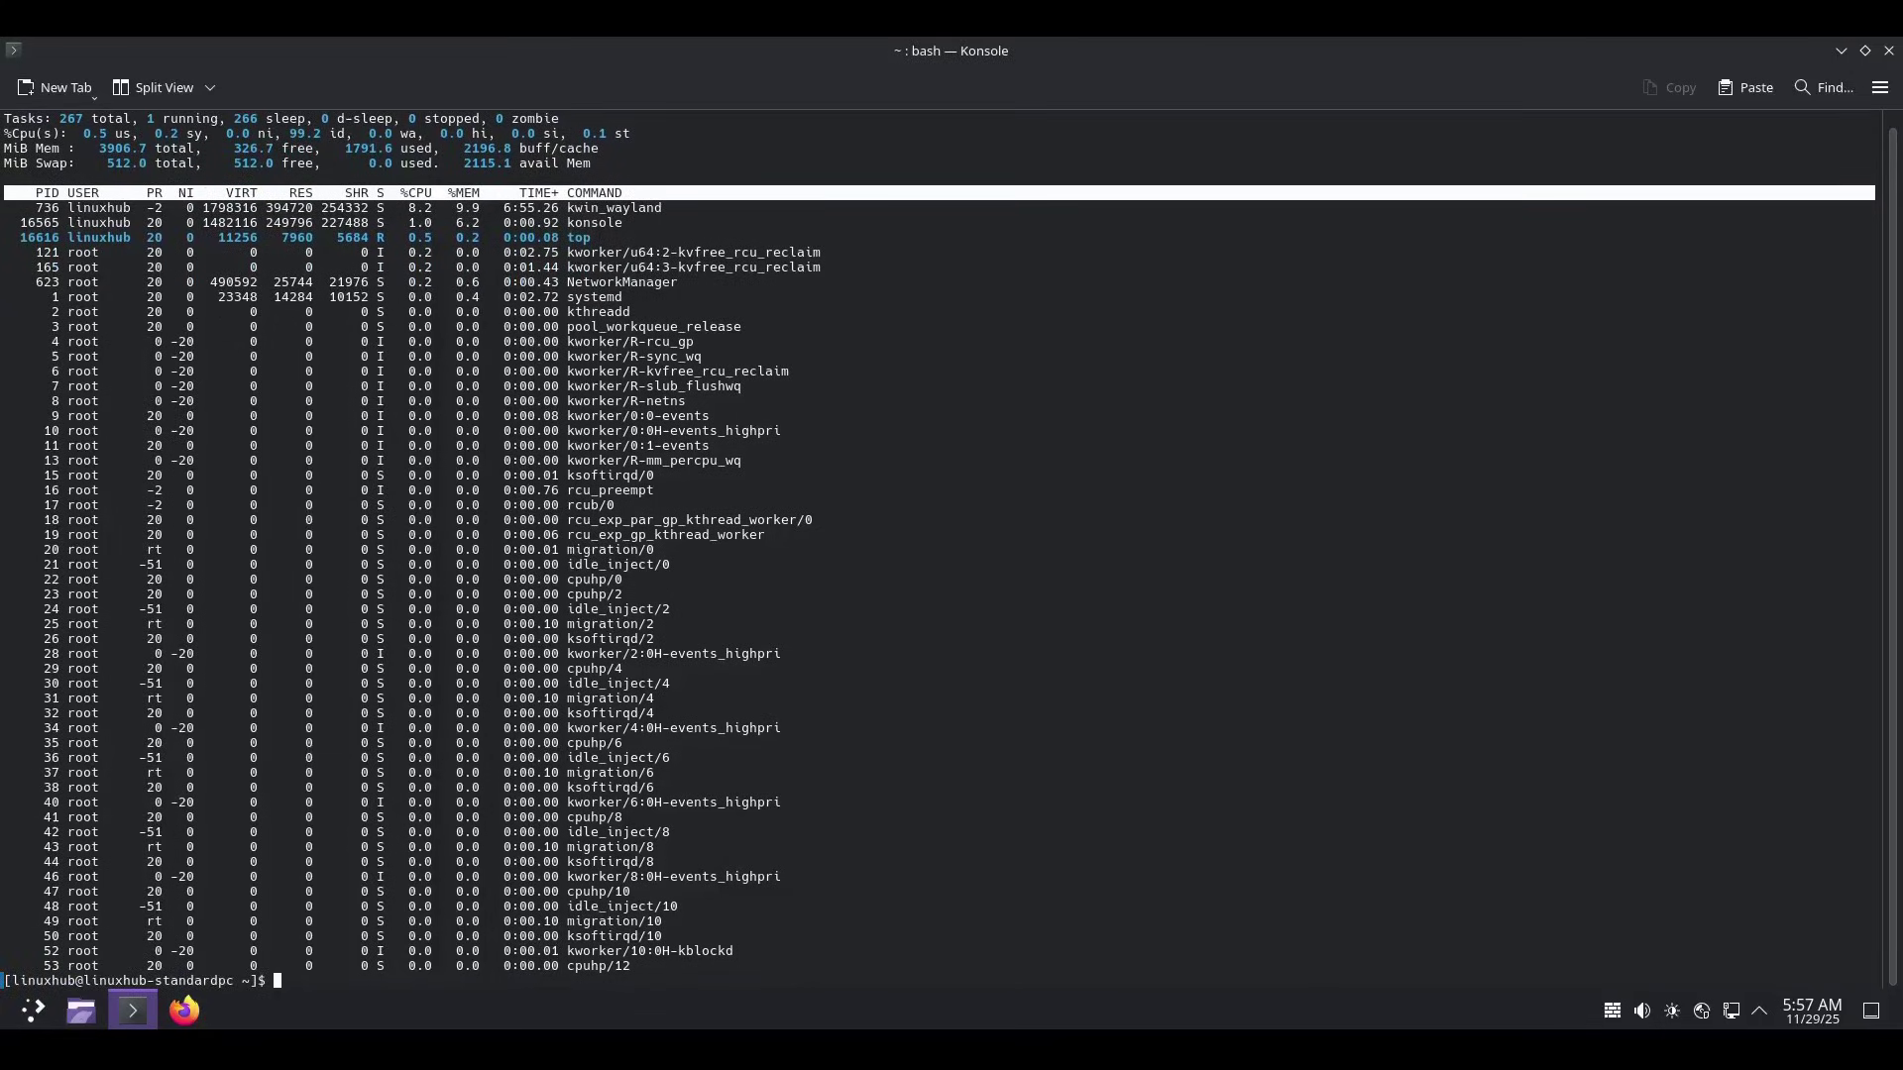
text(clear)
key(Return)
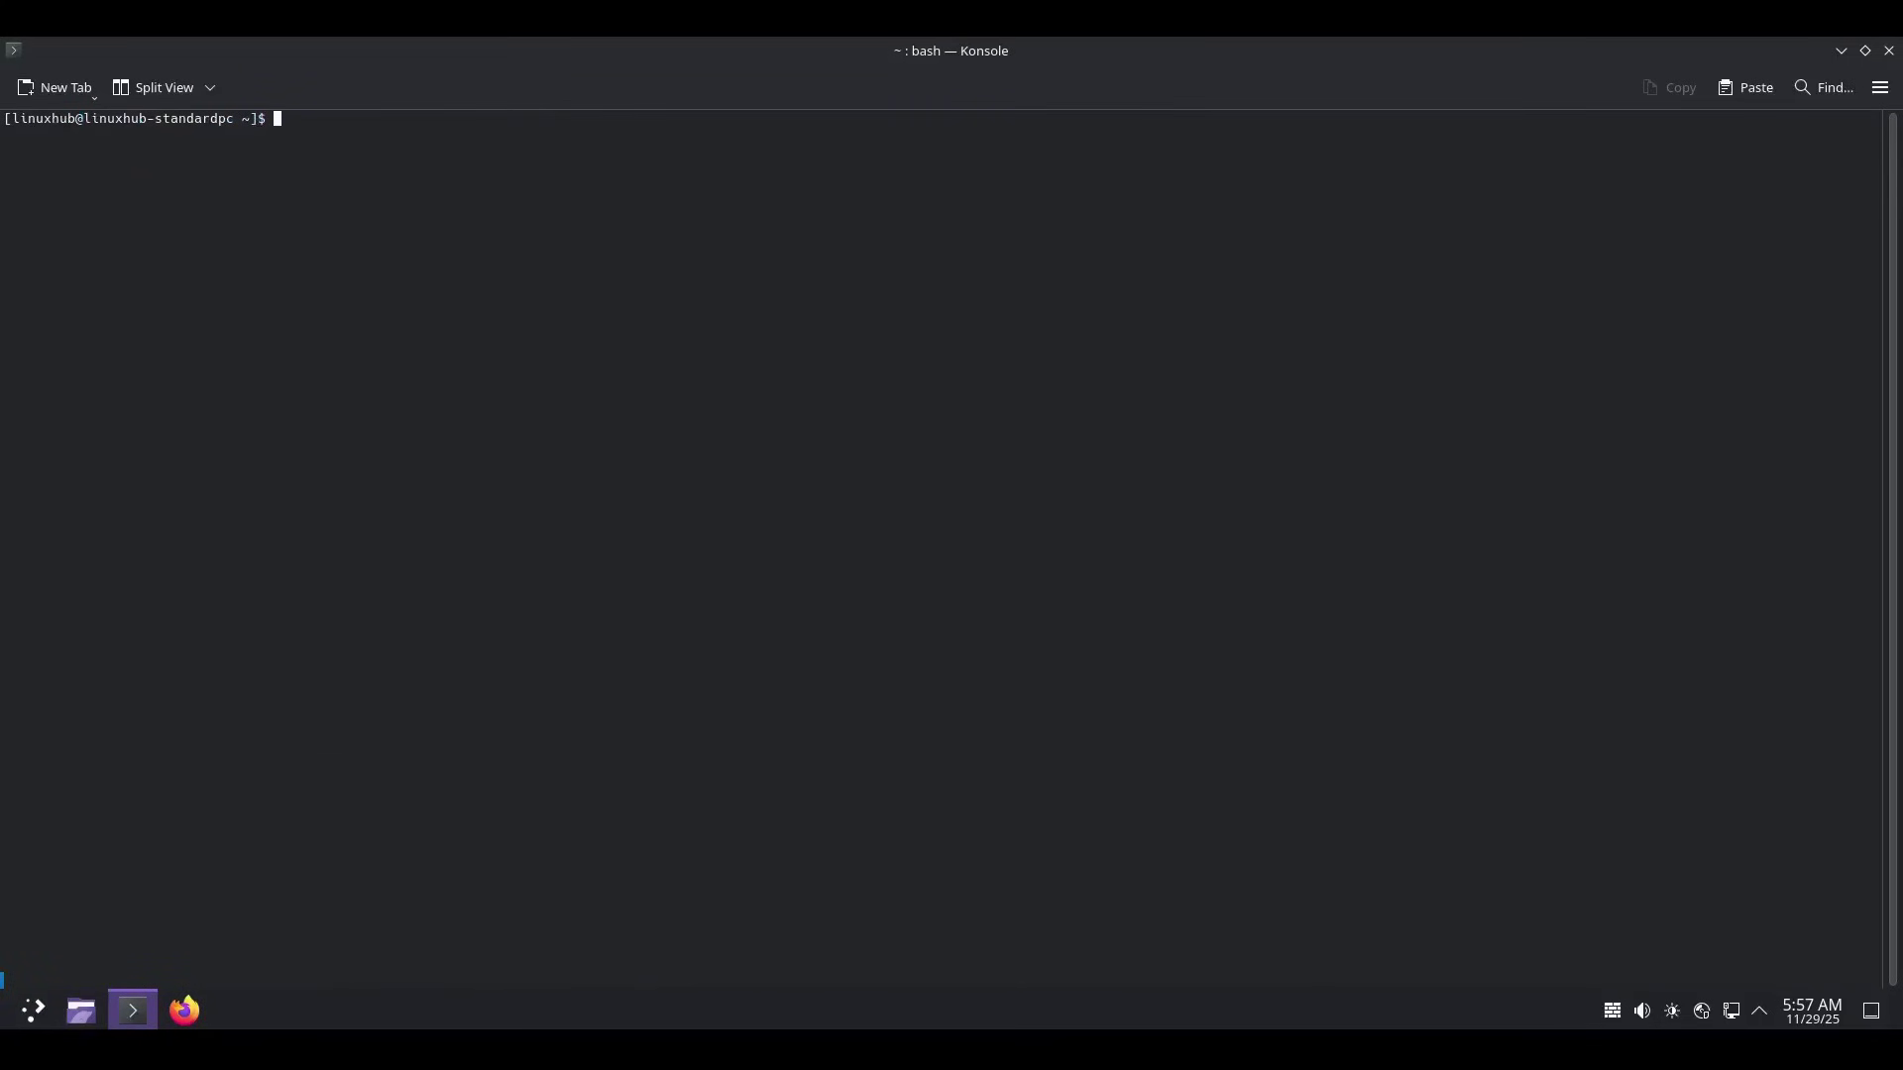
Try fastfetch, and install it with sudo pacman -Sy fastfetch, entering the account password and confirming the installation with y
text(fastfetch)
key(Return)
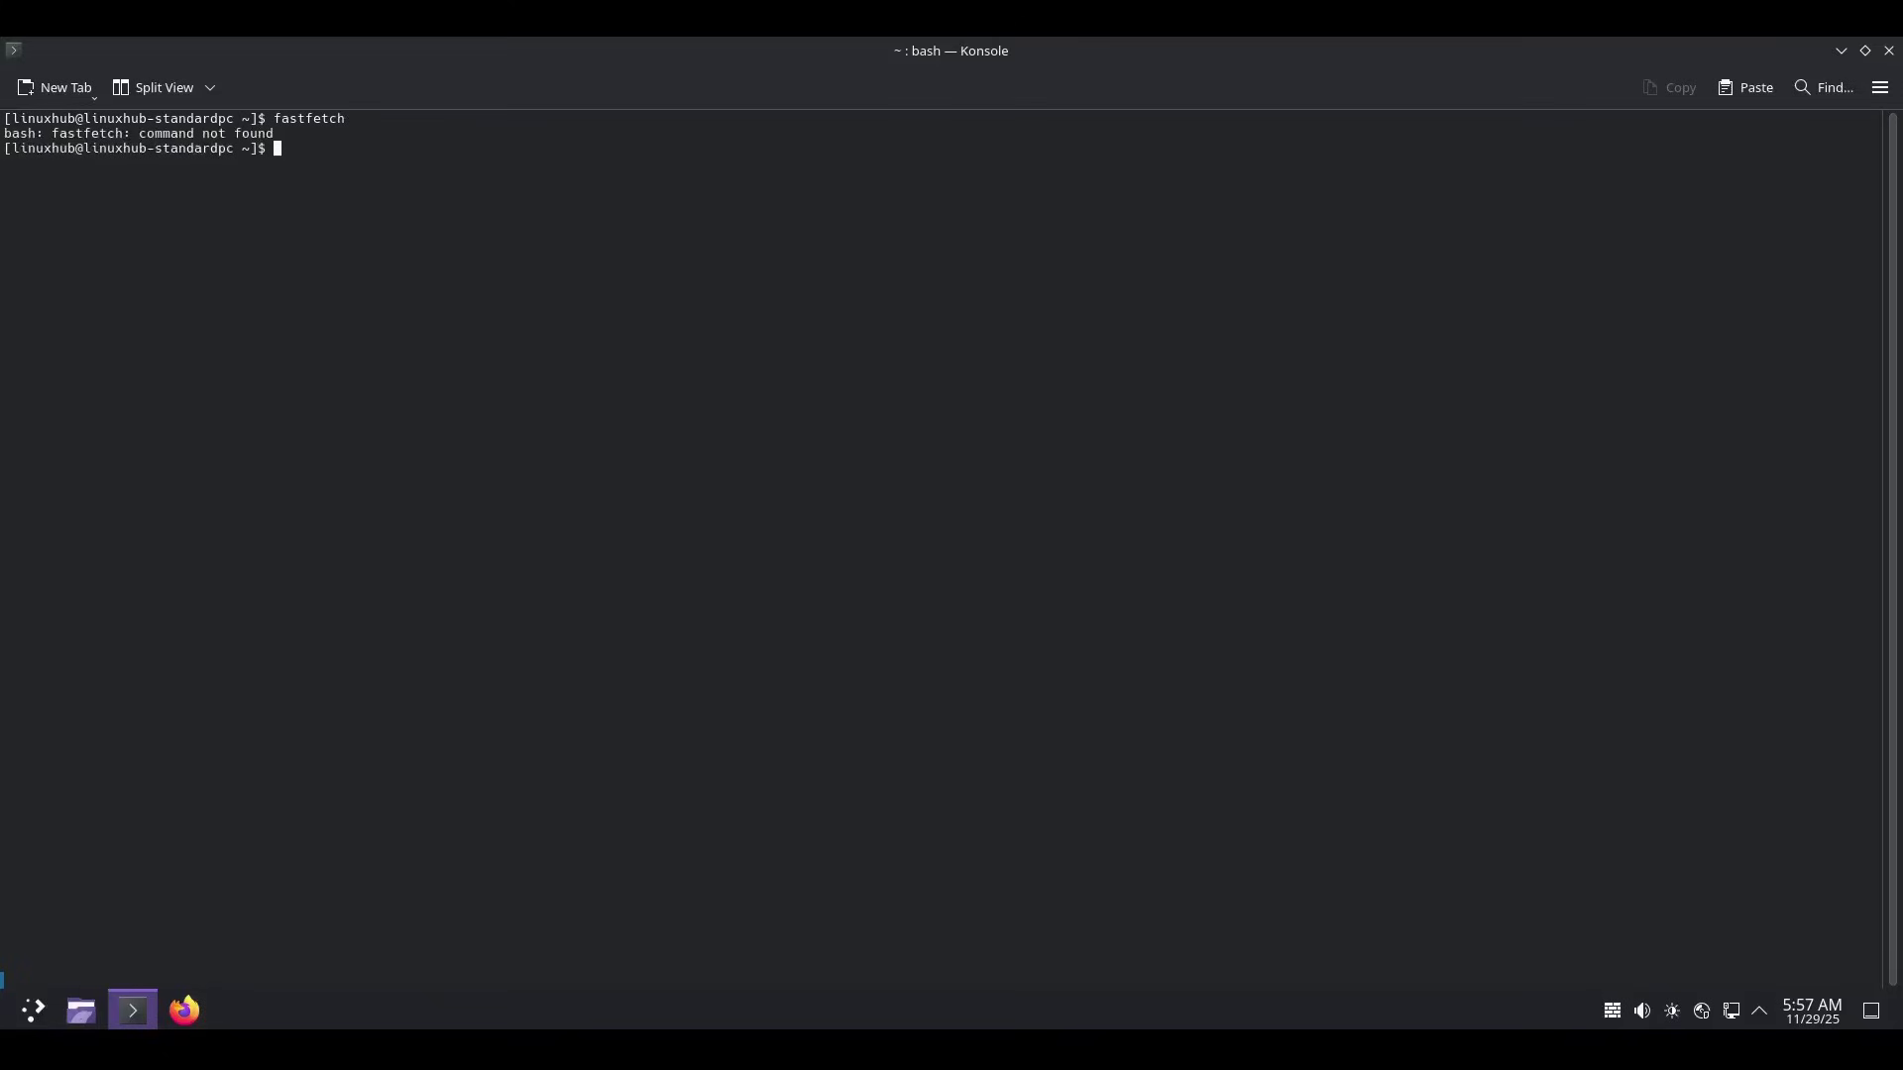
text(sudo pacman -Sy fastfetch)
key(Return)
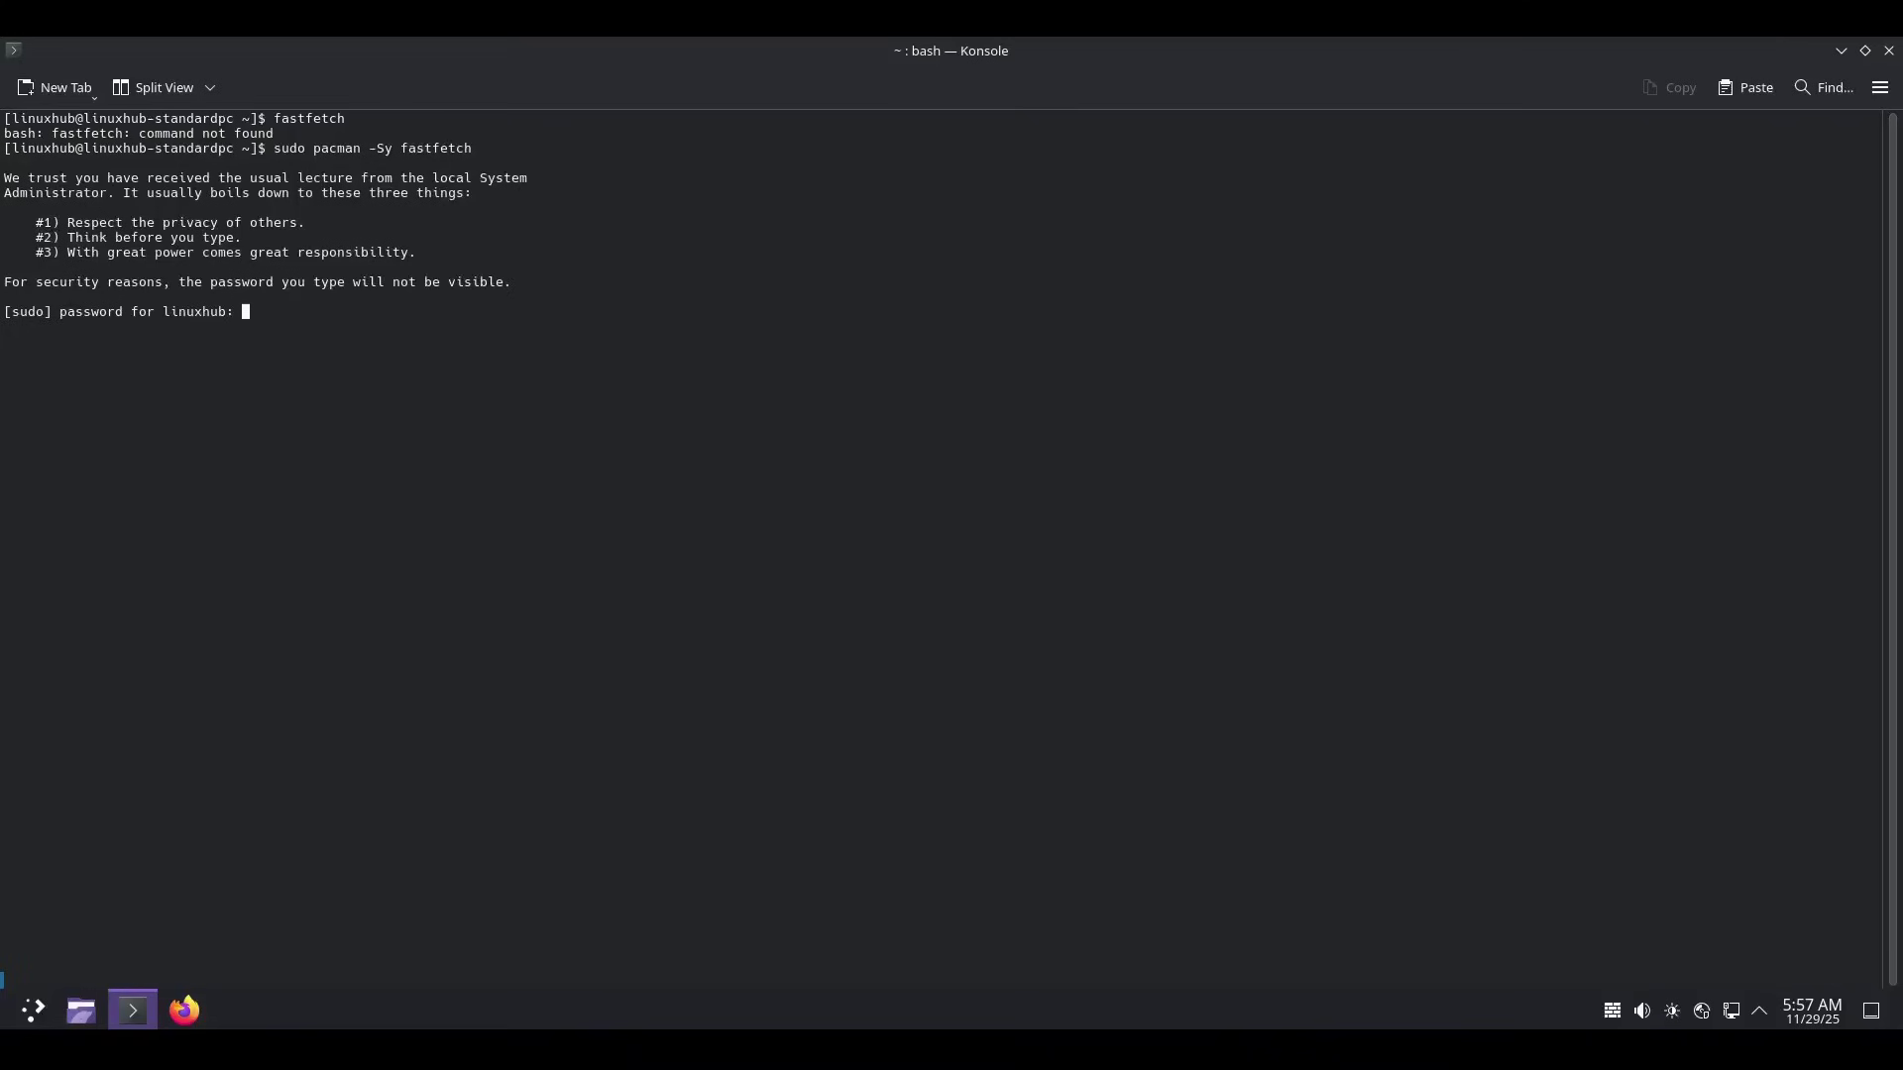
key(Return)
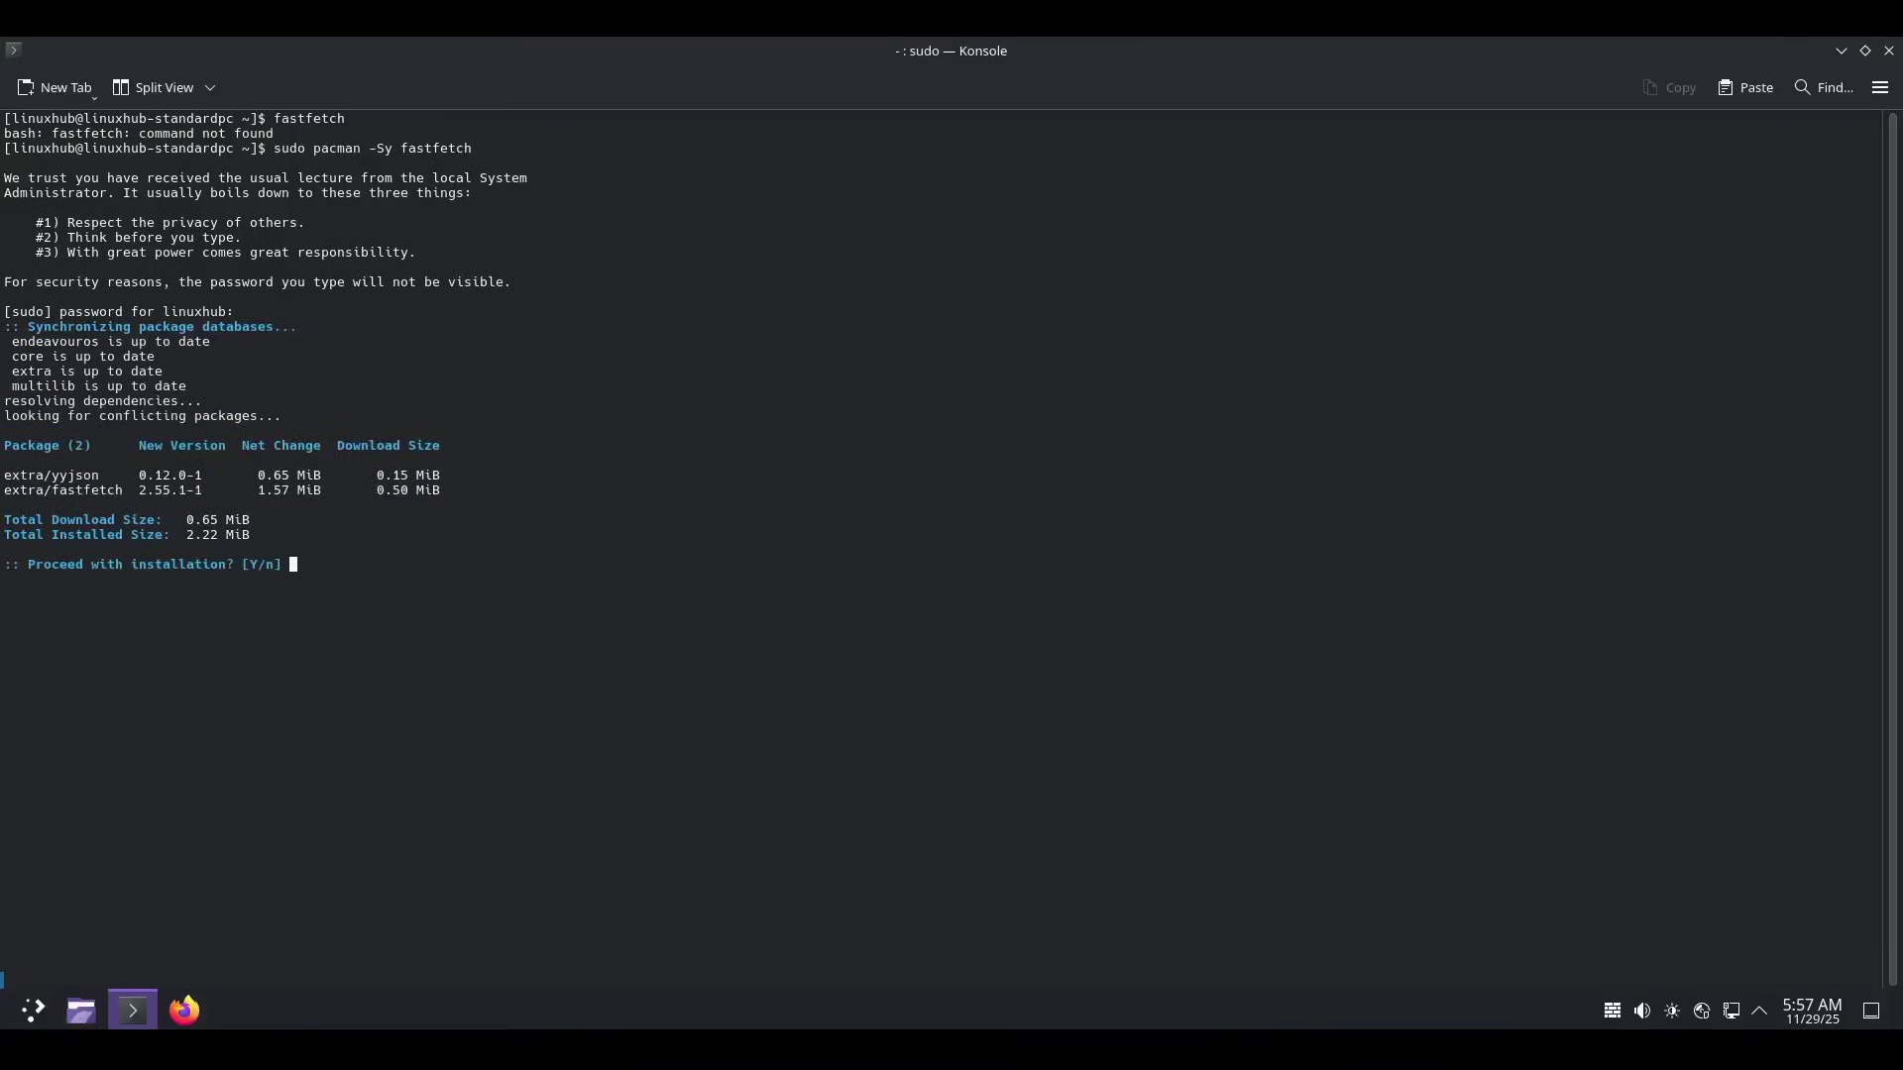
text(y)
key(Return)
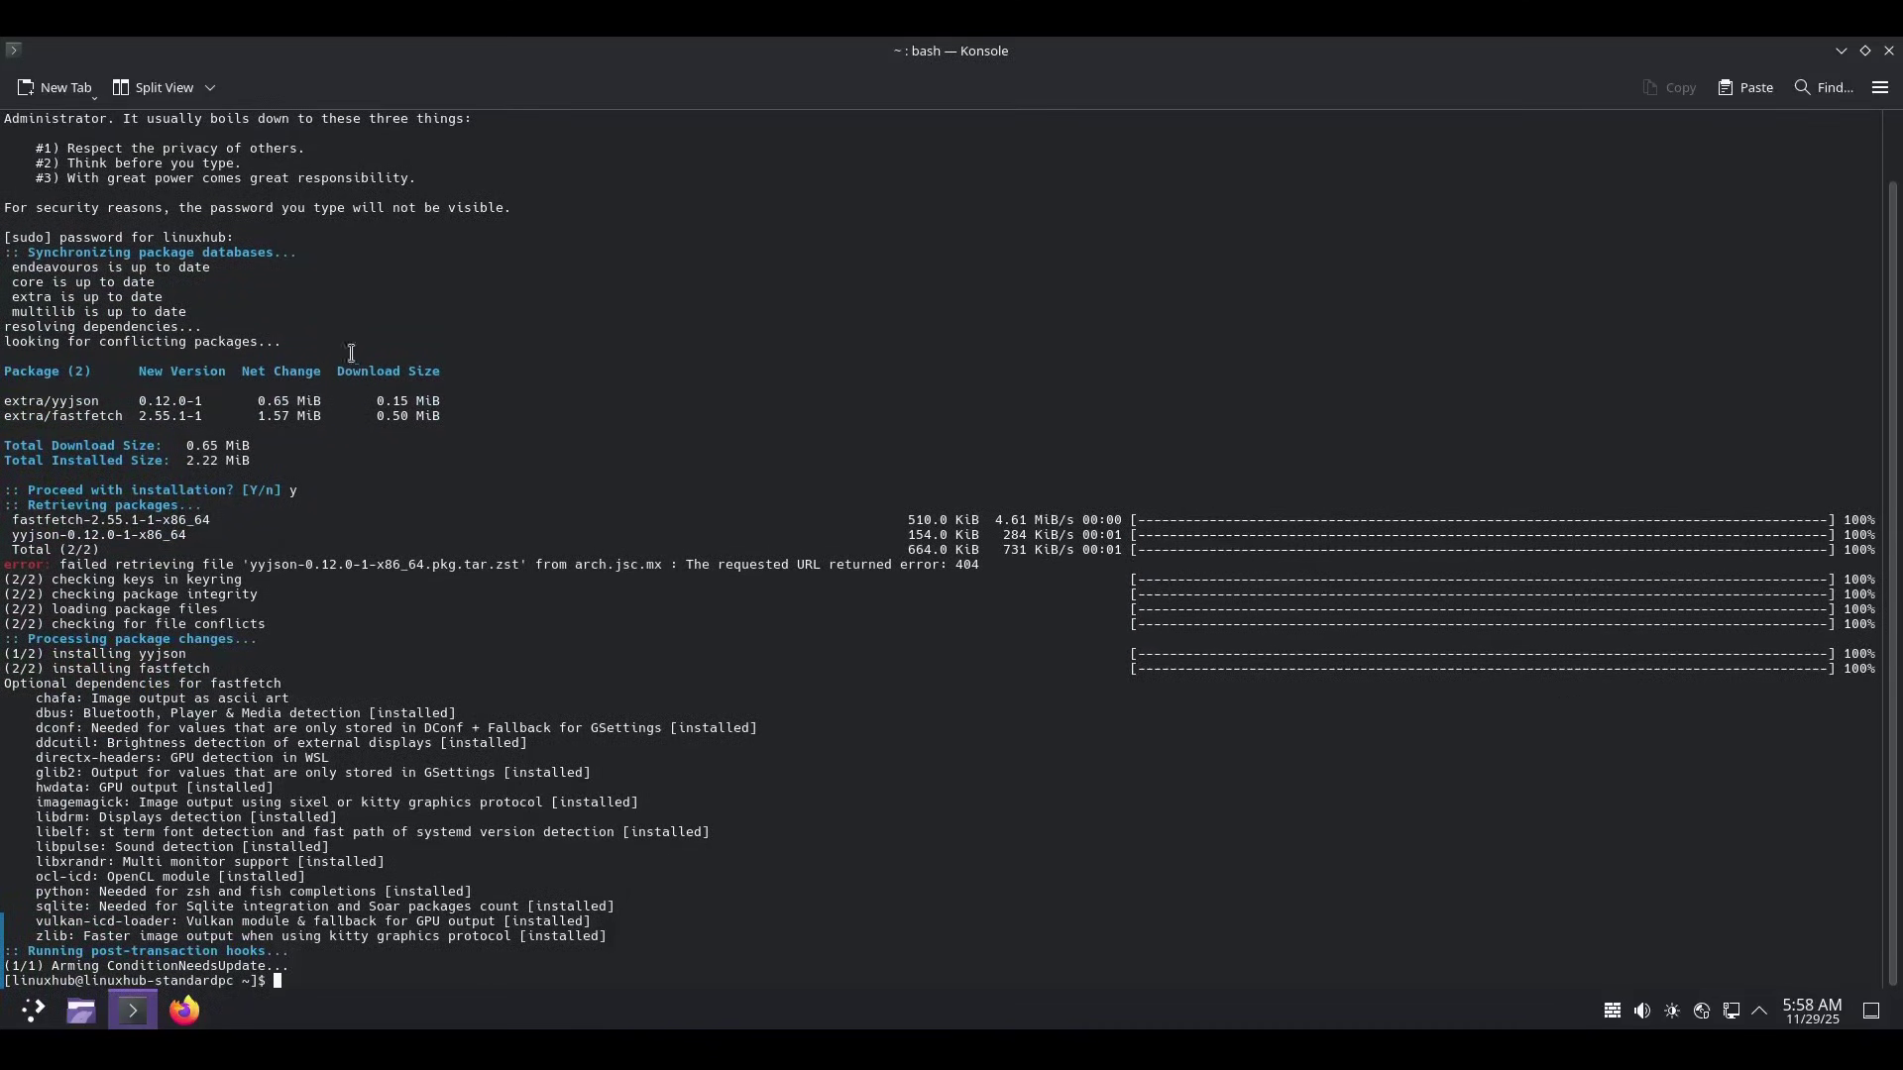
Highlight the yyjson file retrieval line in the install output to examine it, and clear the terminal
triple_click(299, 570)
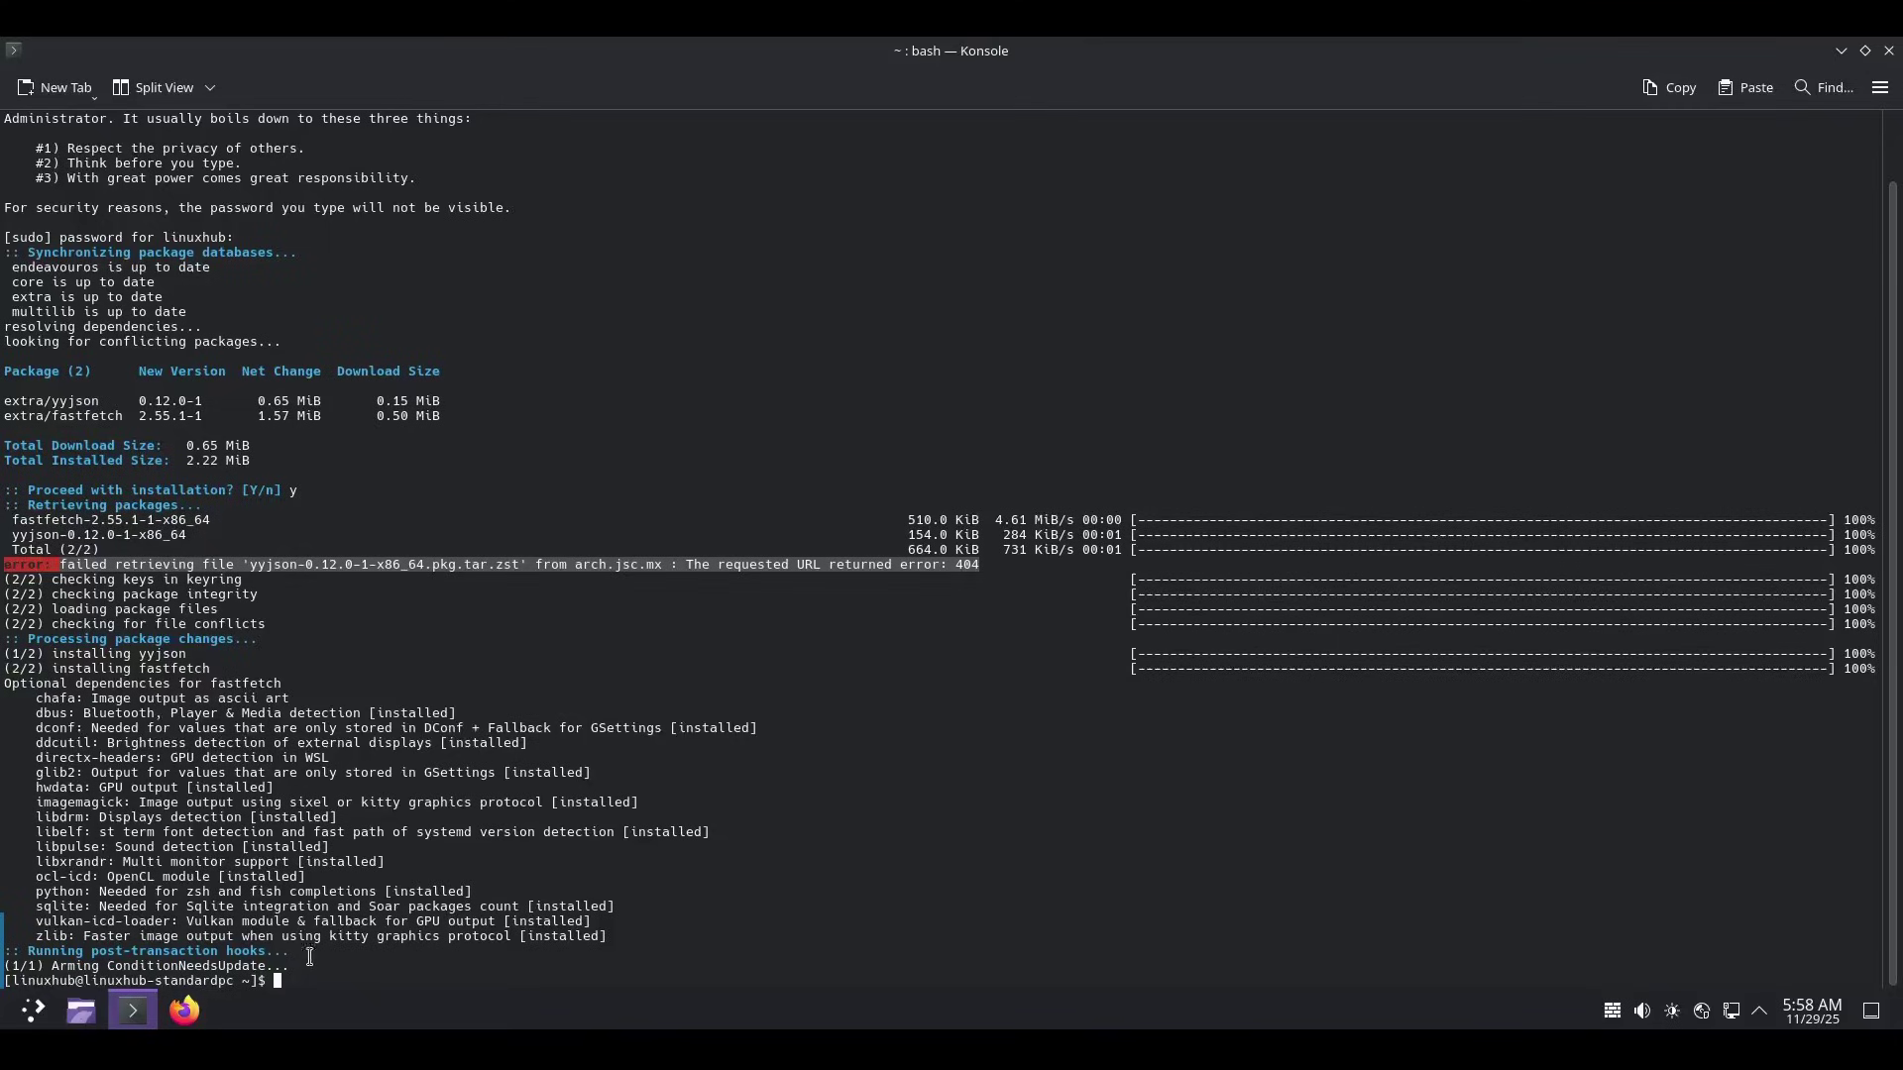
click(278, 981)
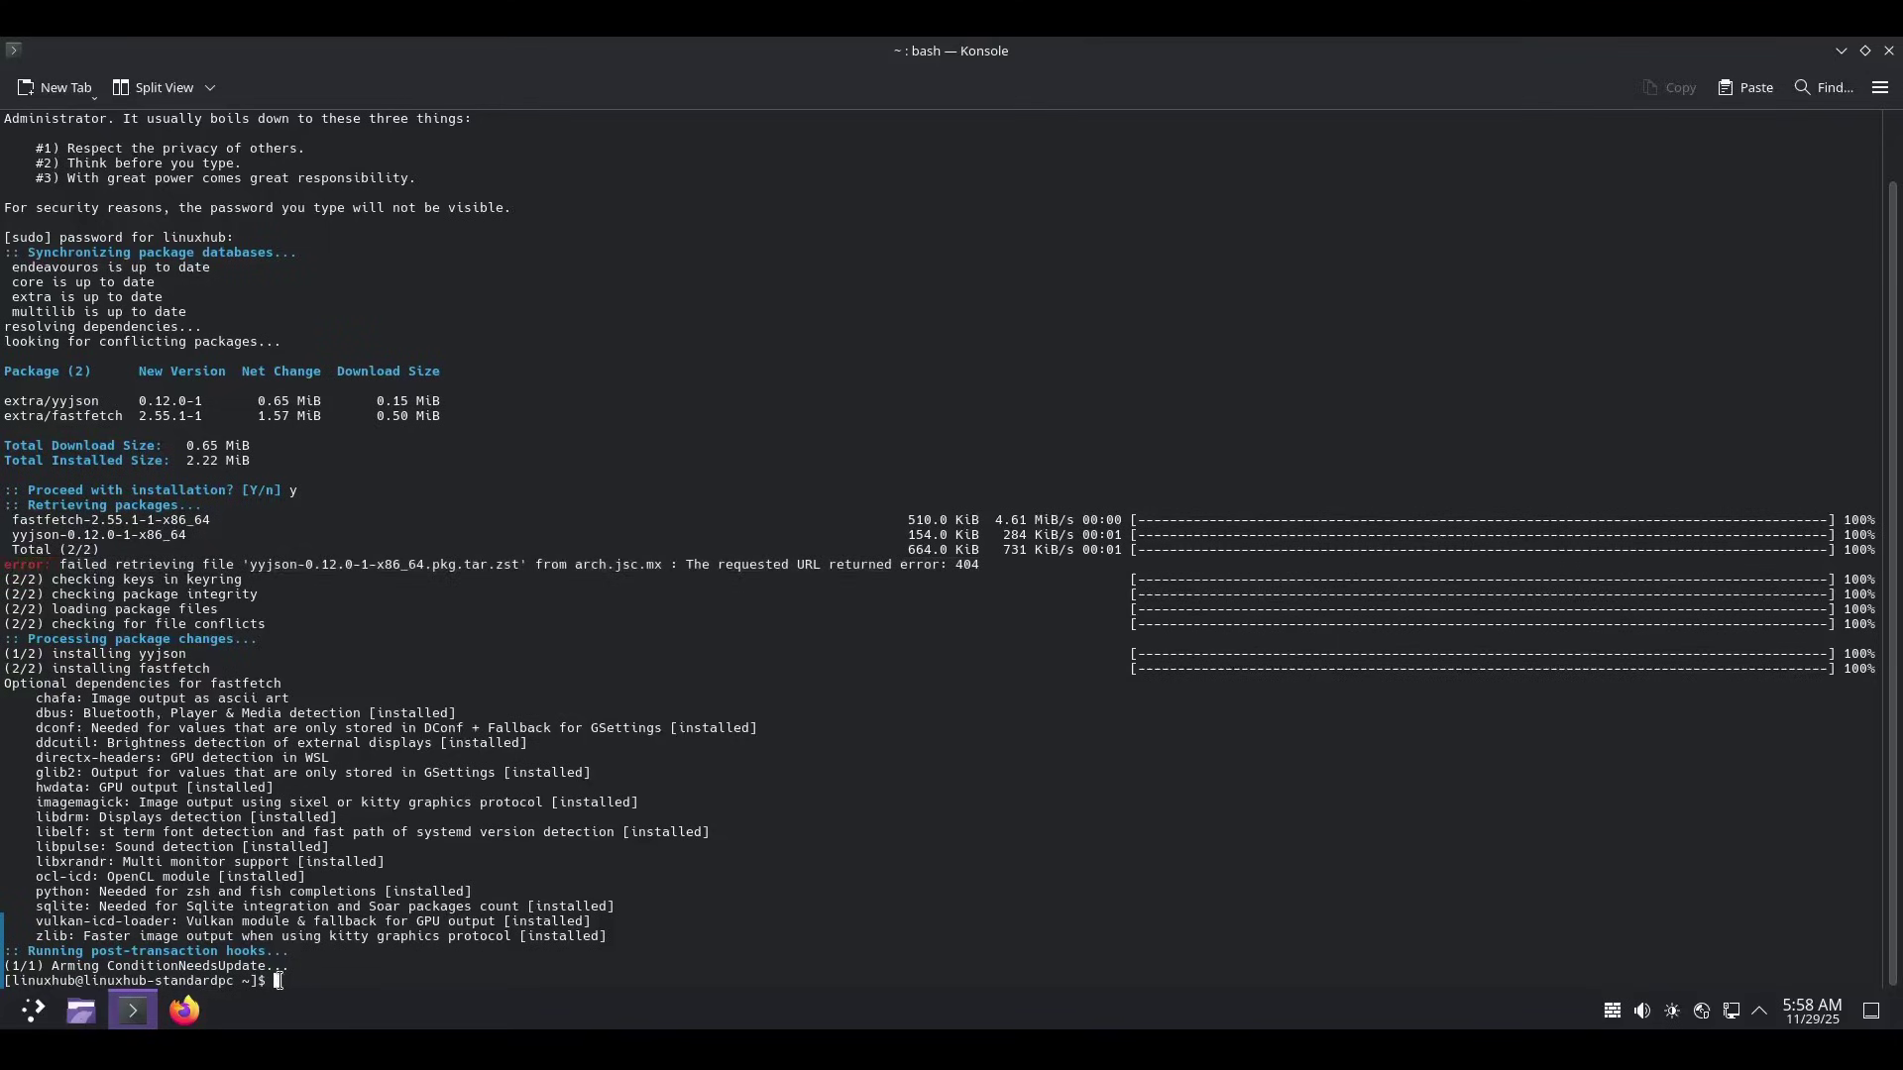
text(clear)
key(Return)
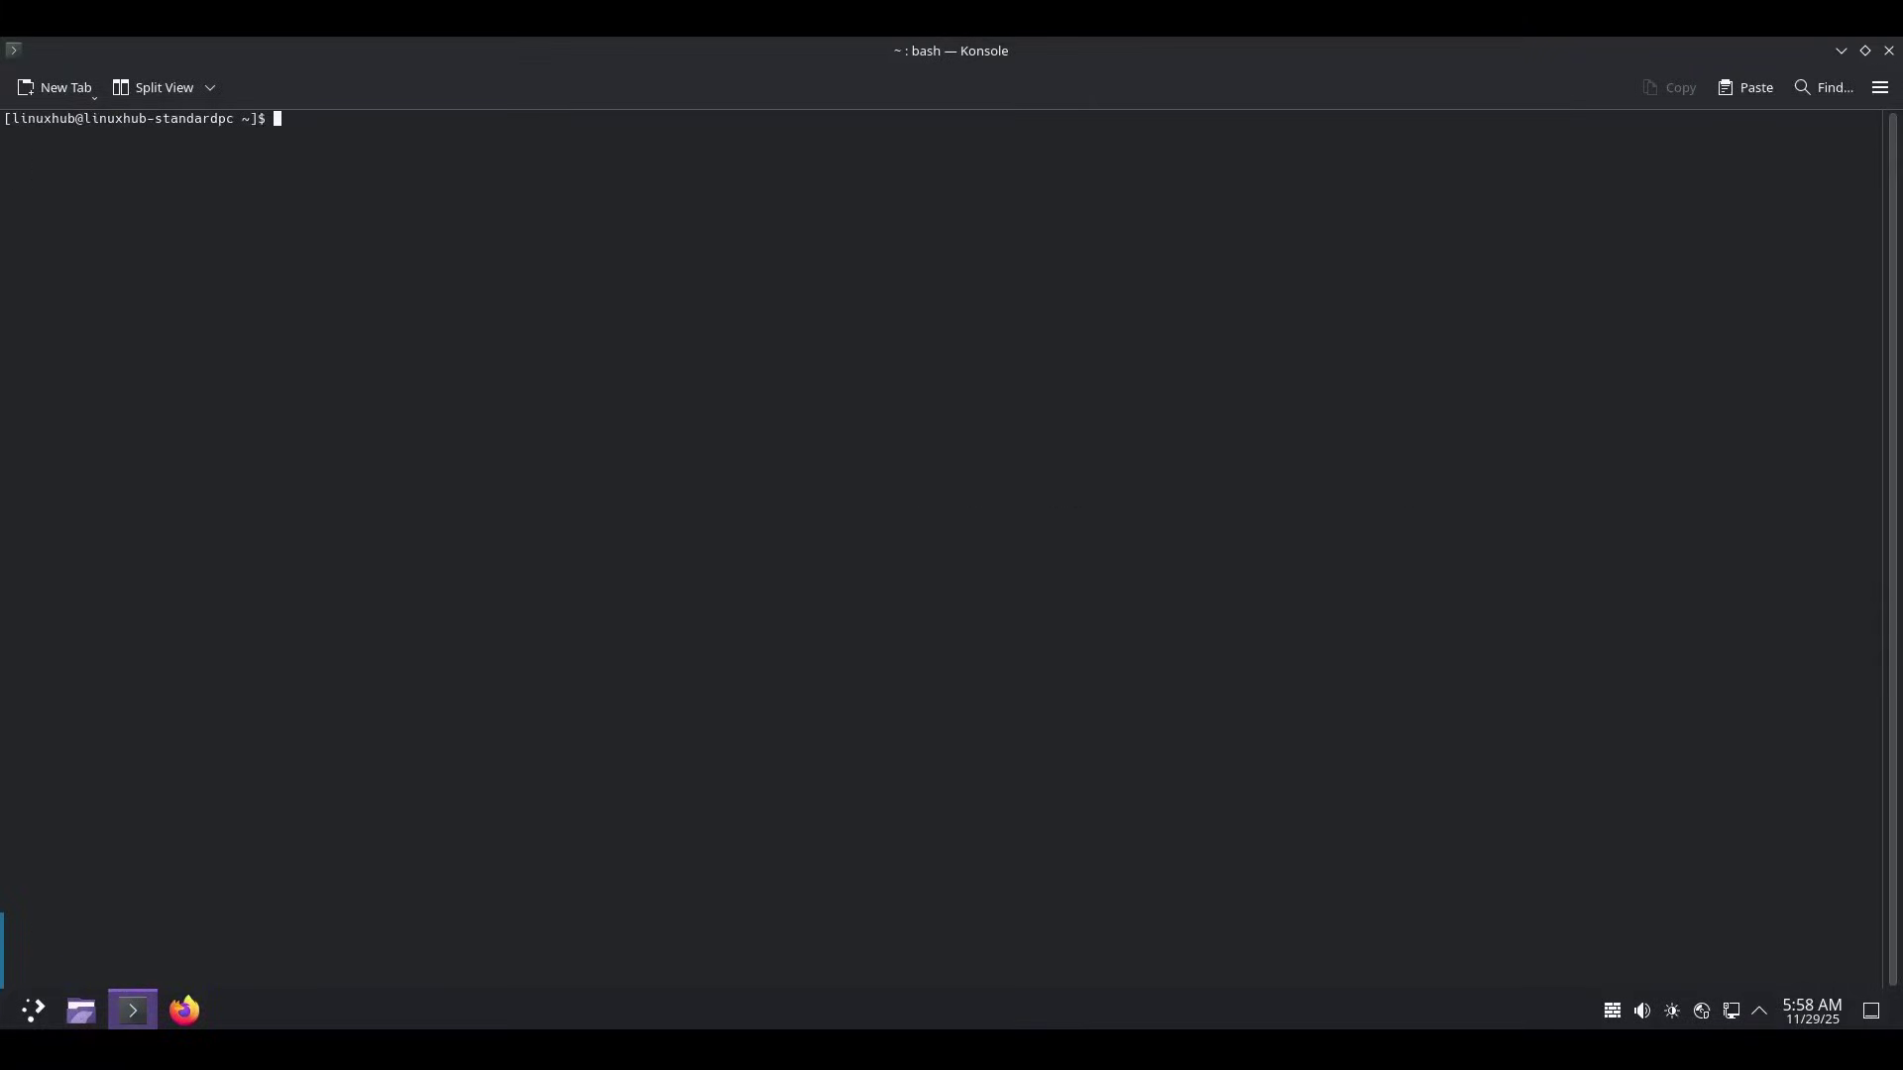
Run fastfetch and highlight the operating system, host and kernel entries in its output to examine them
text(fastfetch)
key(Return)
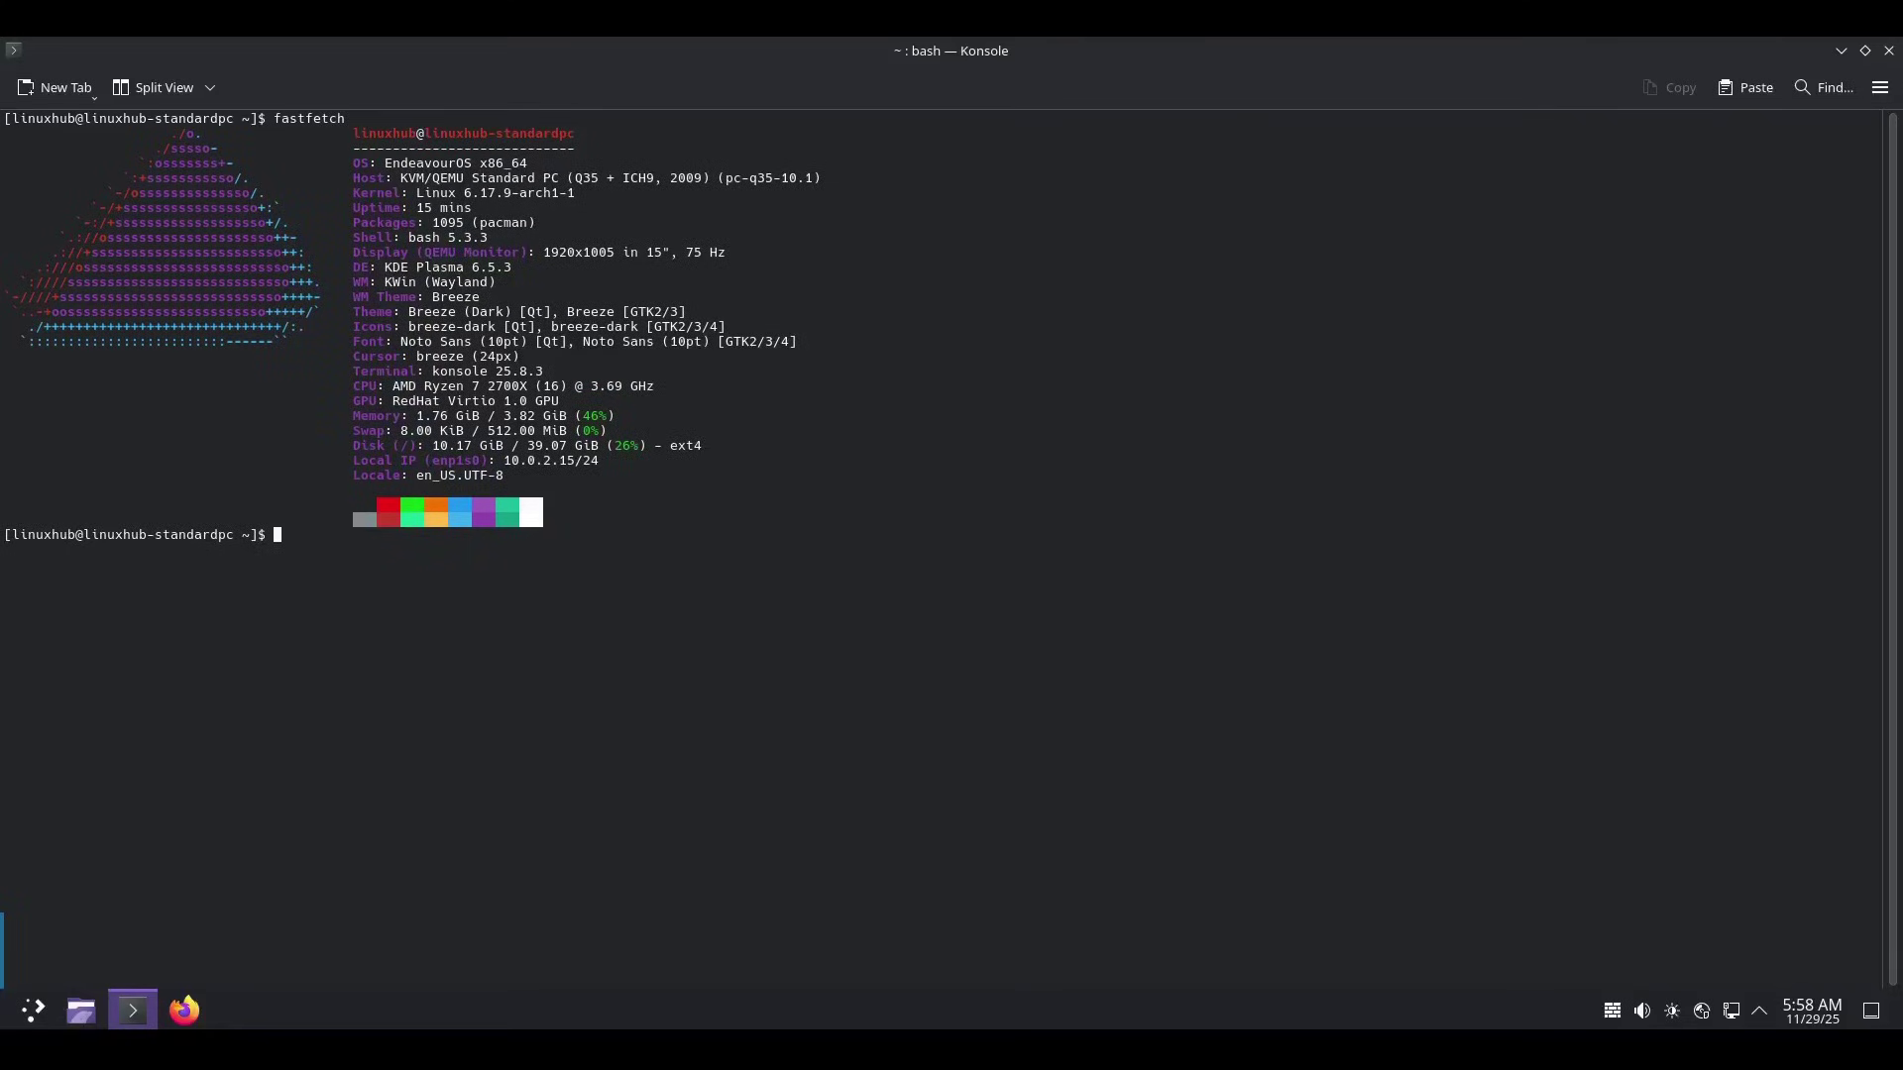
double_click(427, 163)
double_click(517, 178)
triple_click(493, 192)
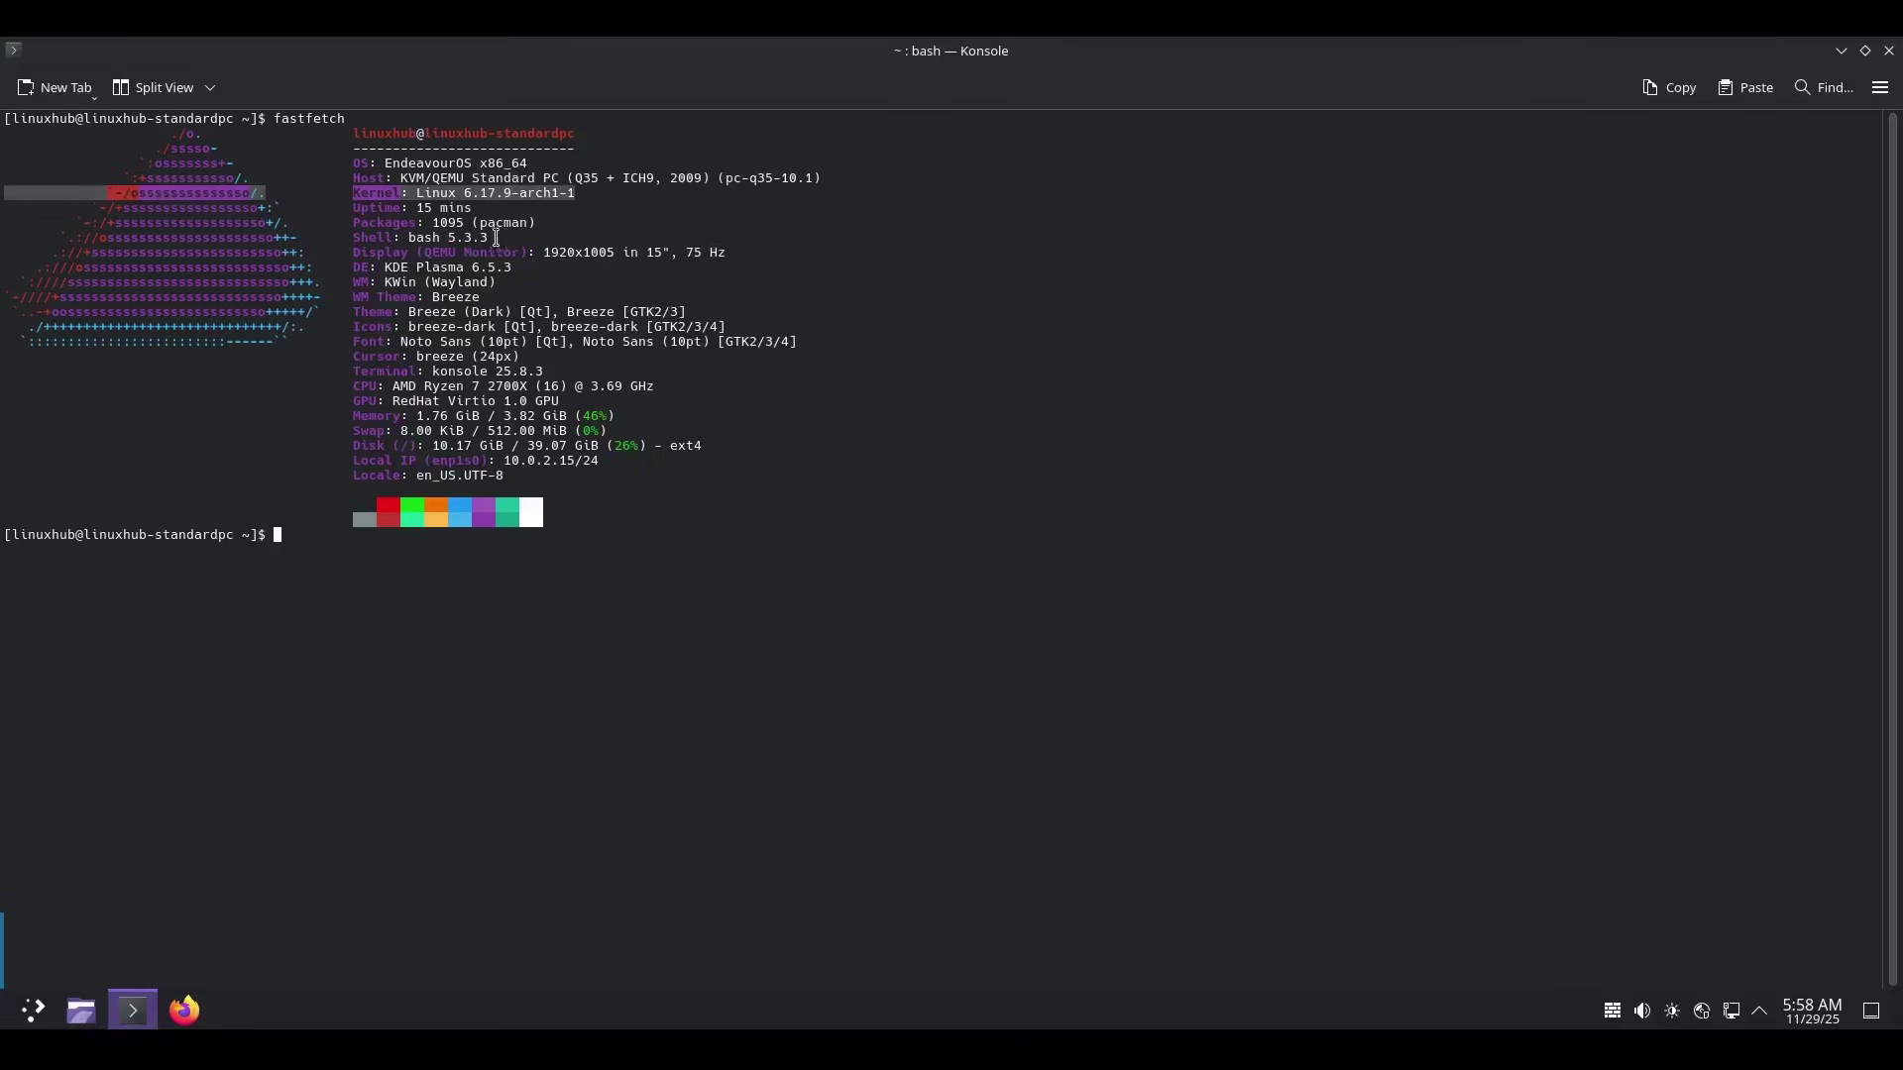
Highlight the packages, shell and desktop environment entries, and the block from Theme to Locale, to examine them
triple_click(453, 224)
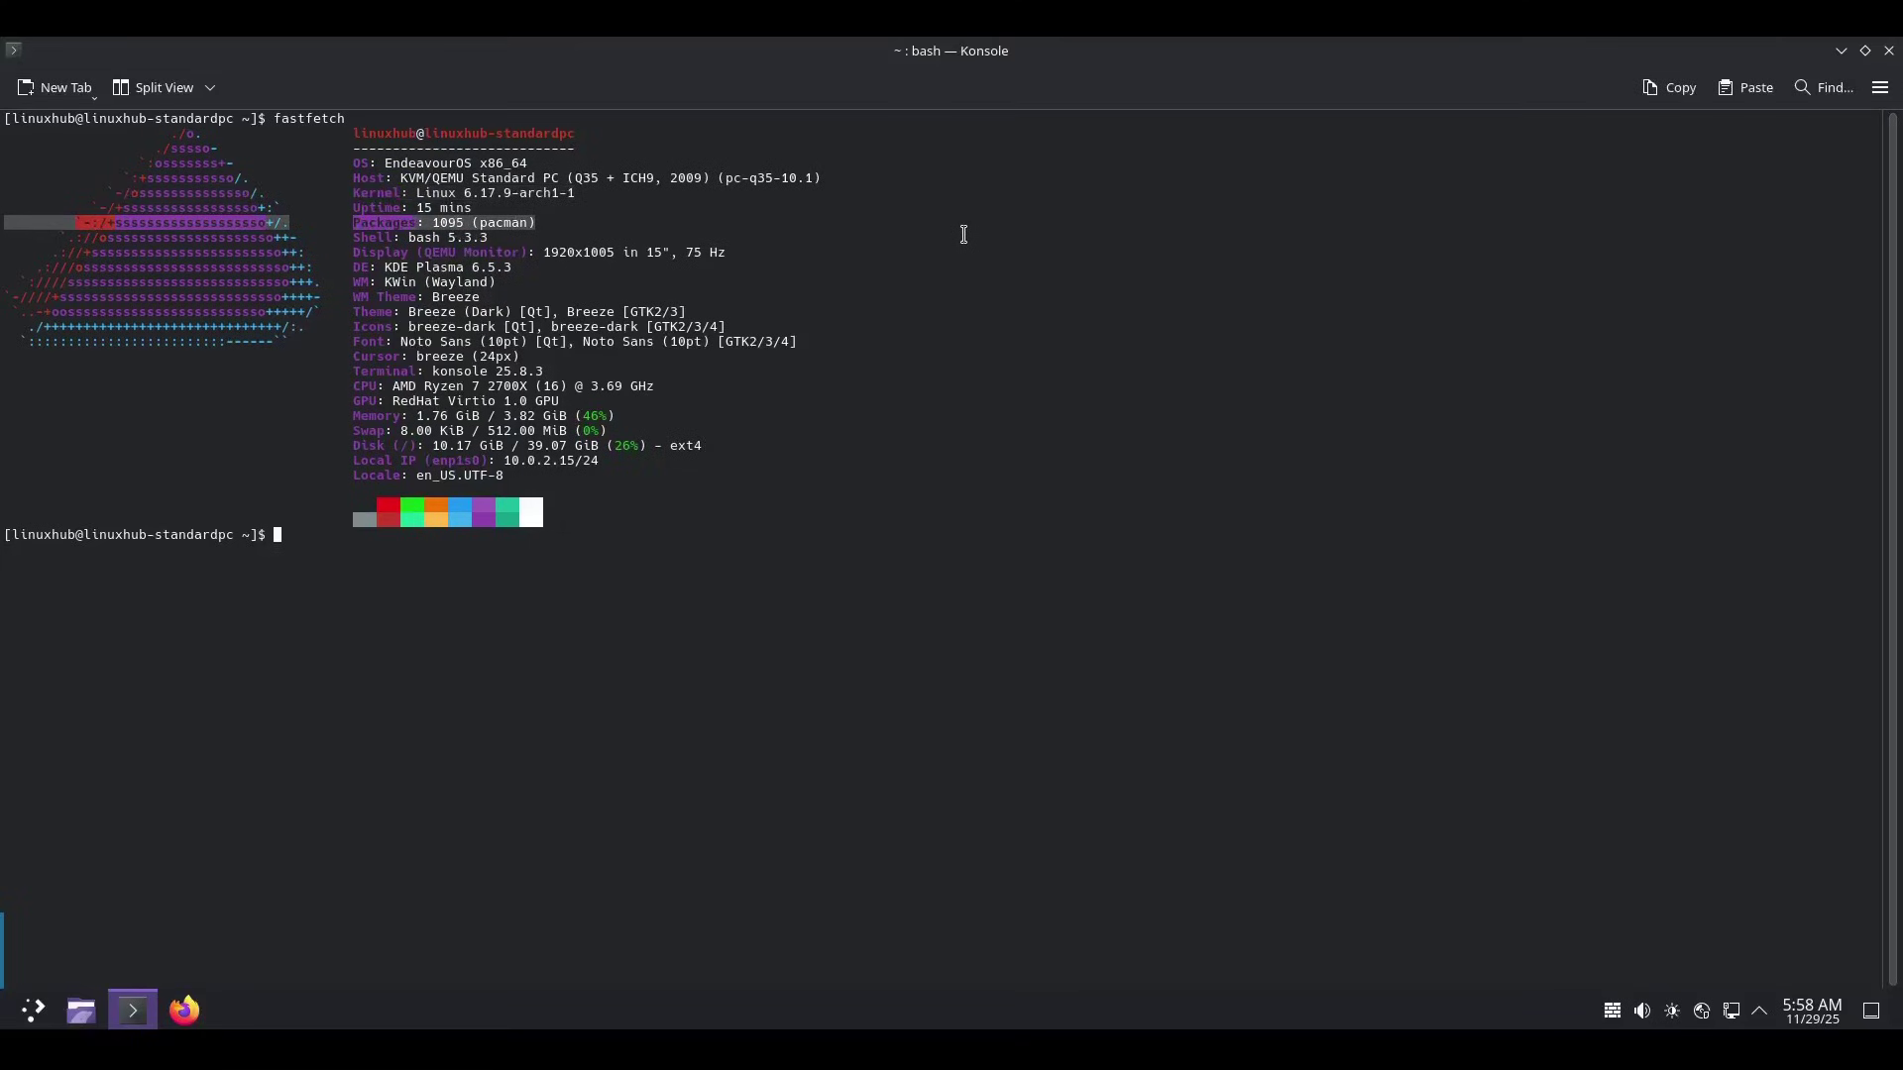
double_click(433, 238)
click(433, 238)
triple_click(440, 268)
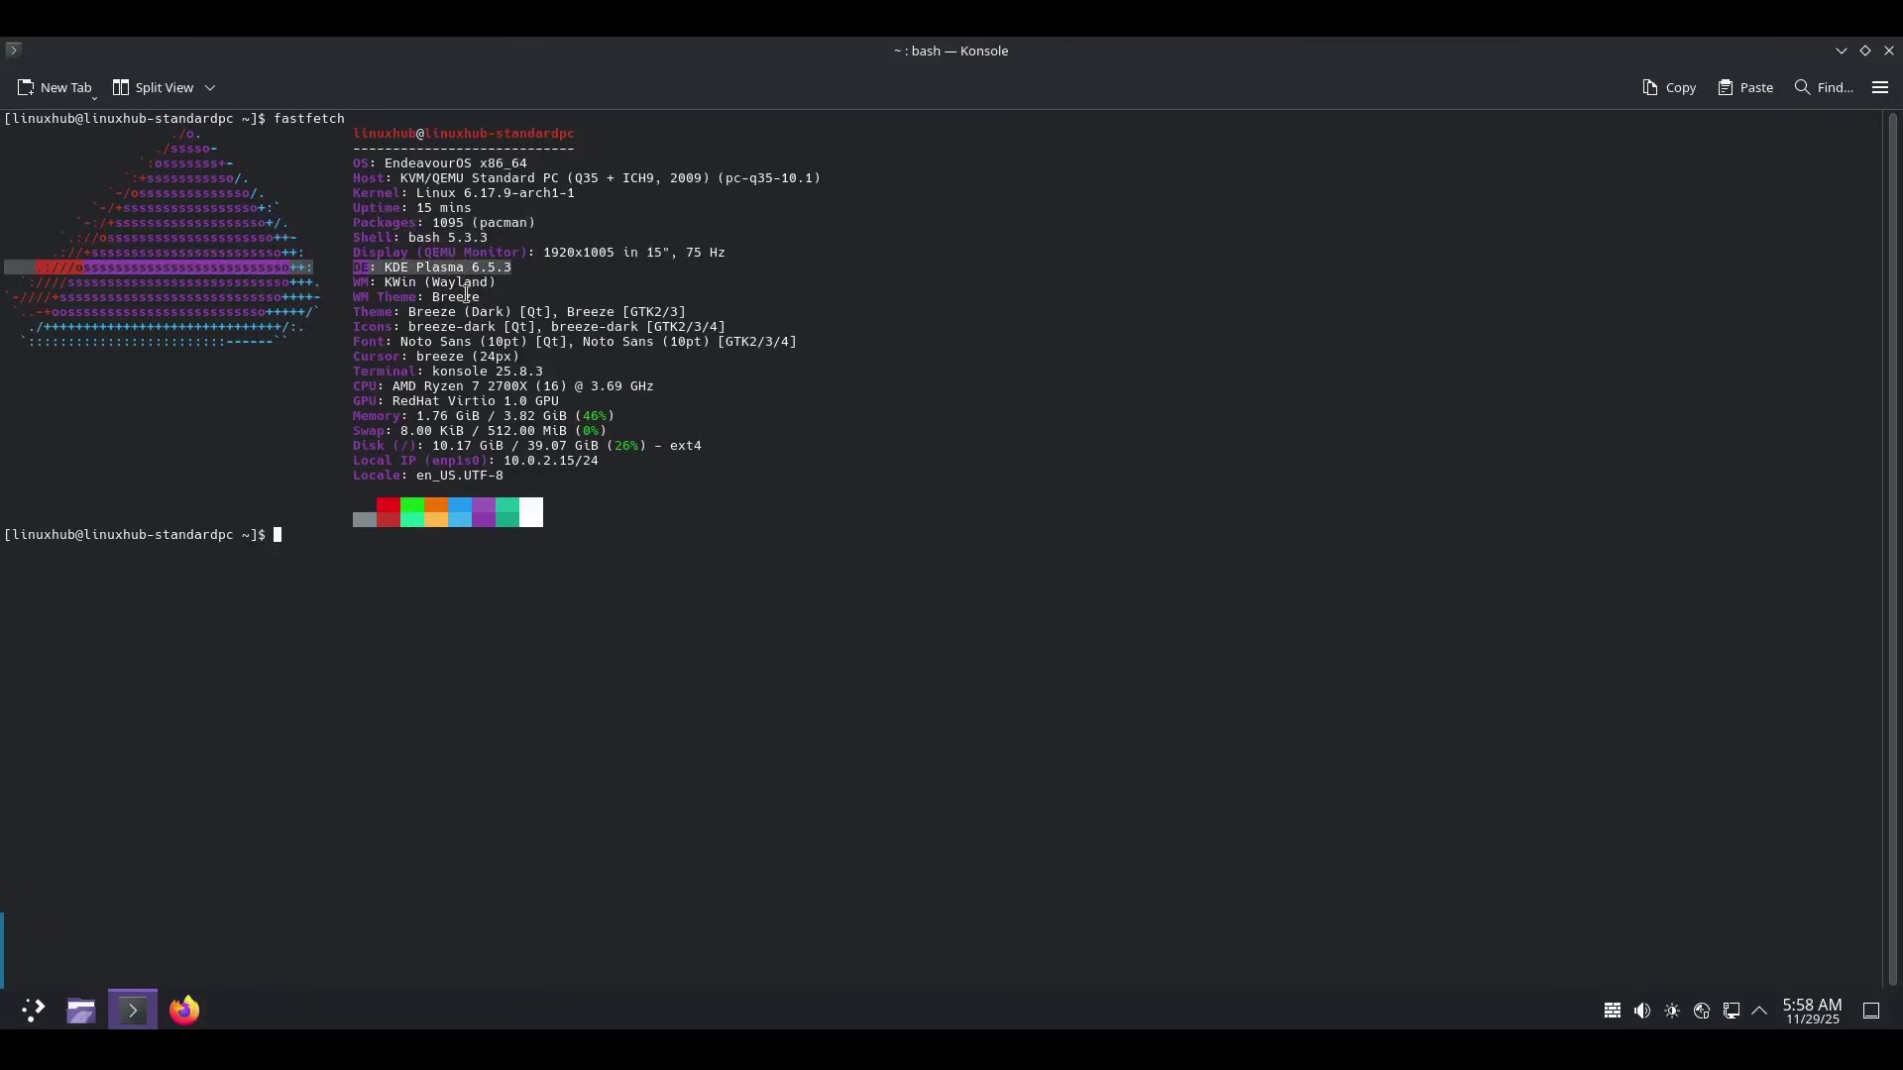
drag(530, 470, 343, 312)
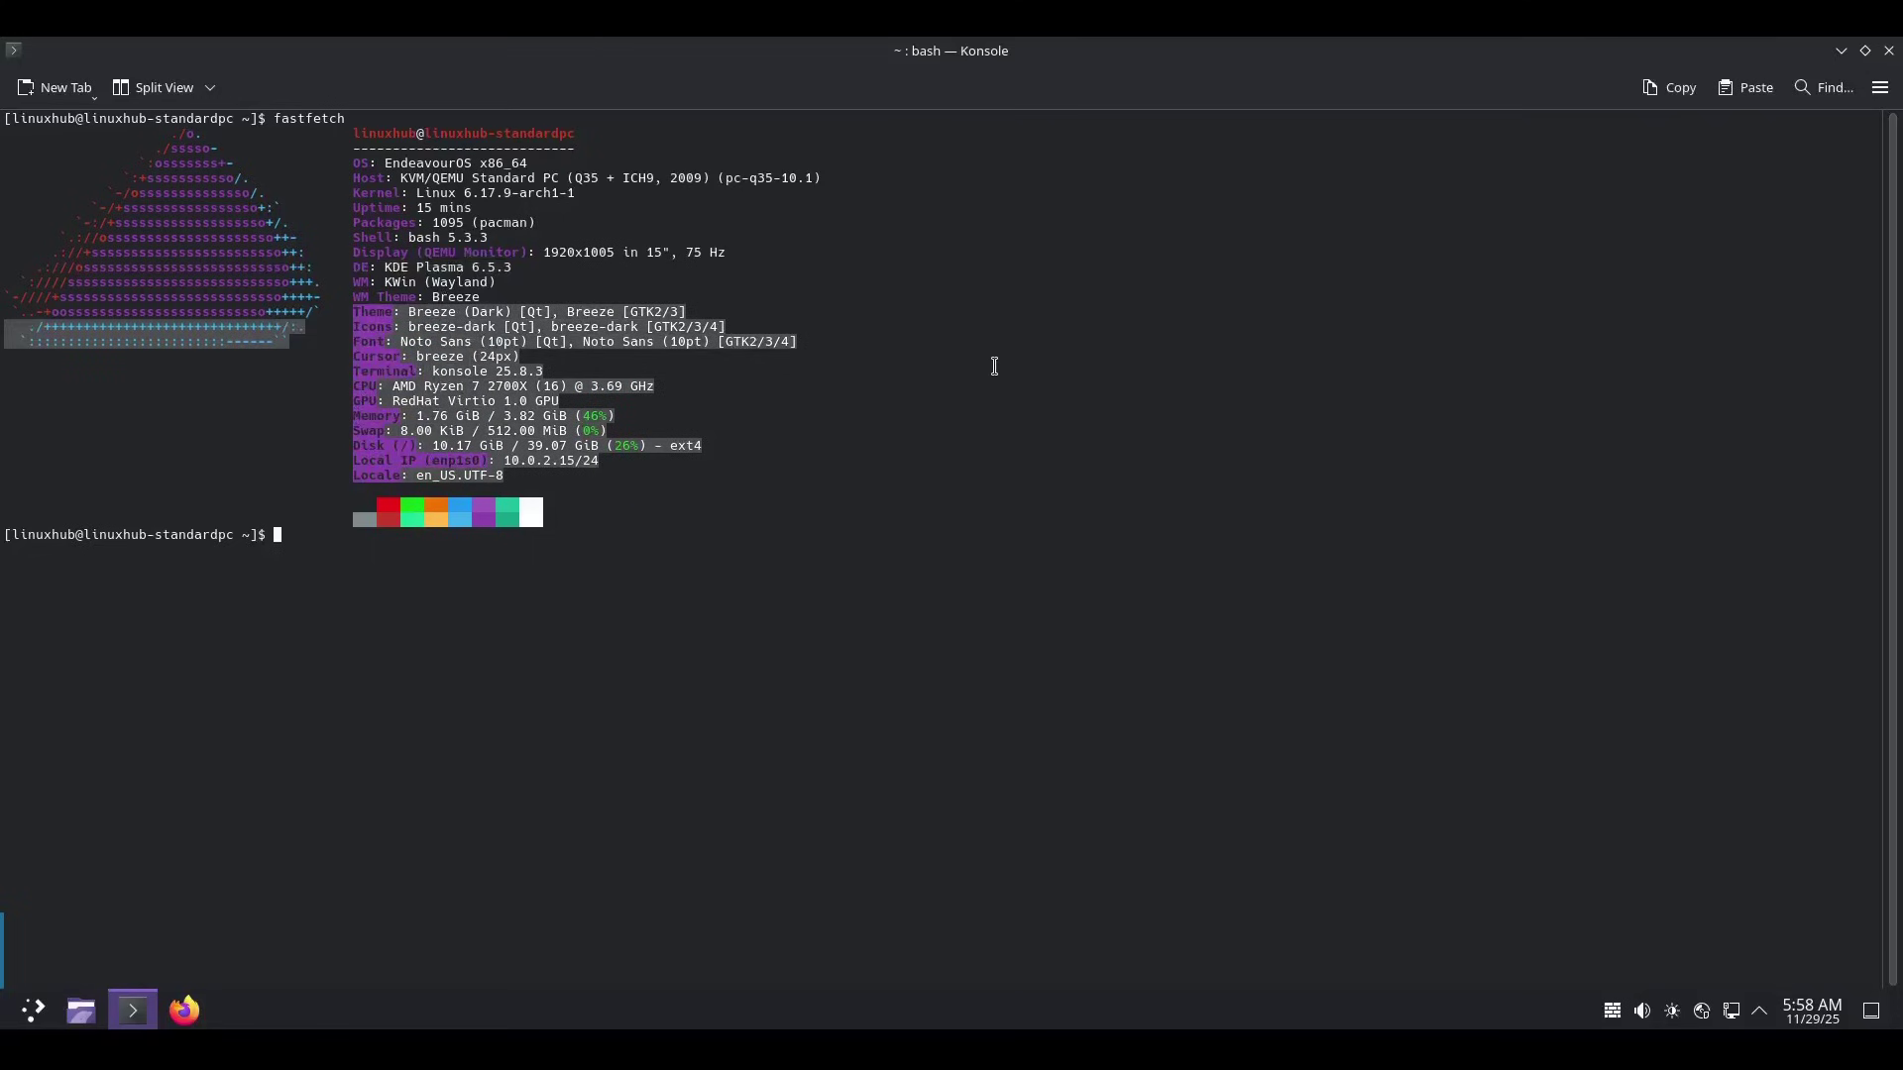
Enlarge the terminal text by seven increments to read the fastfetch output, and close the terminal window
key(ctrl+plus)
key(ctrl+plus)
key(ctrl+plus)
key(ctrl+plus)
key(ctrl+plus)
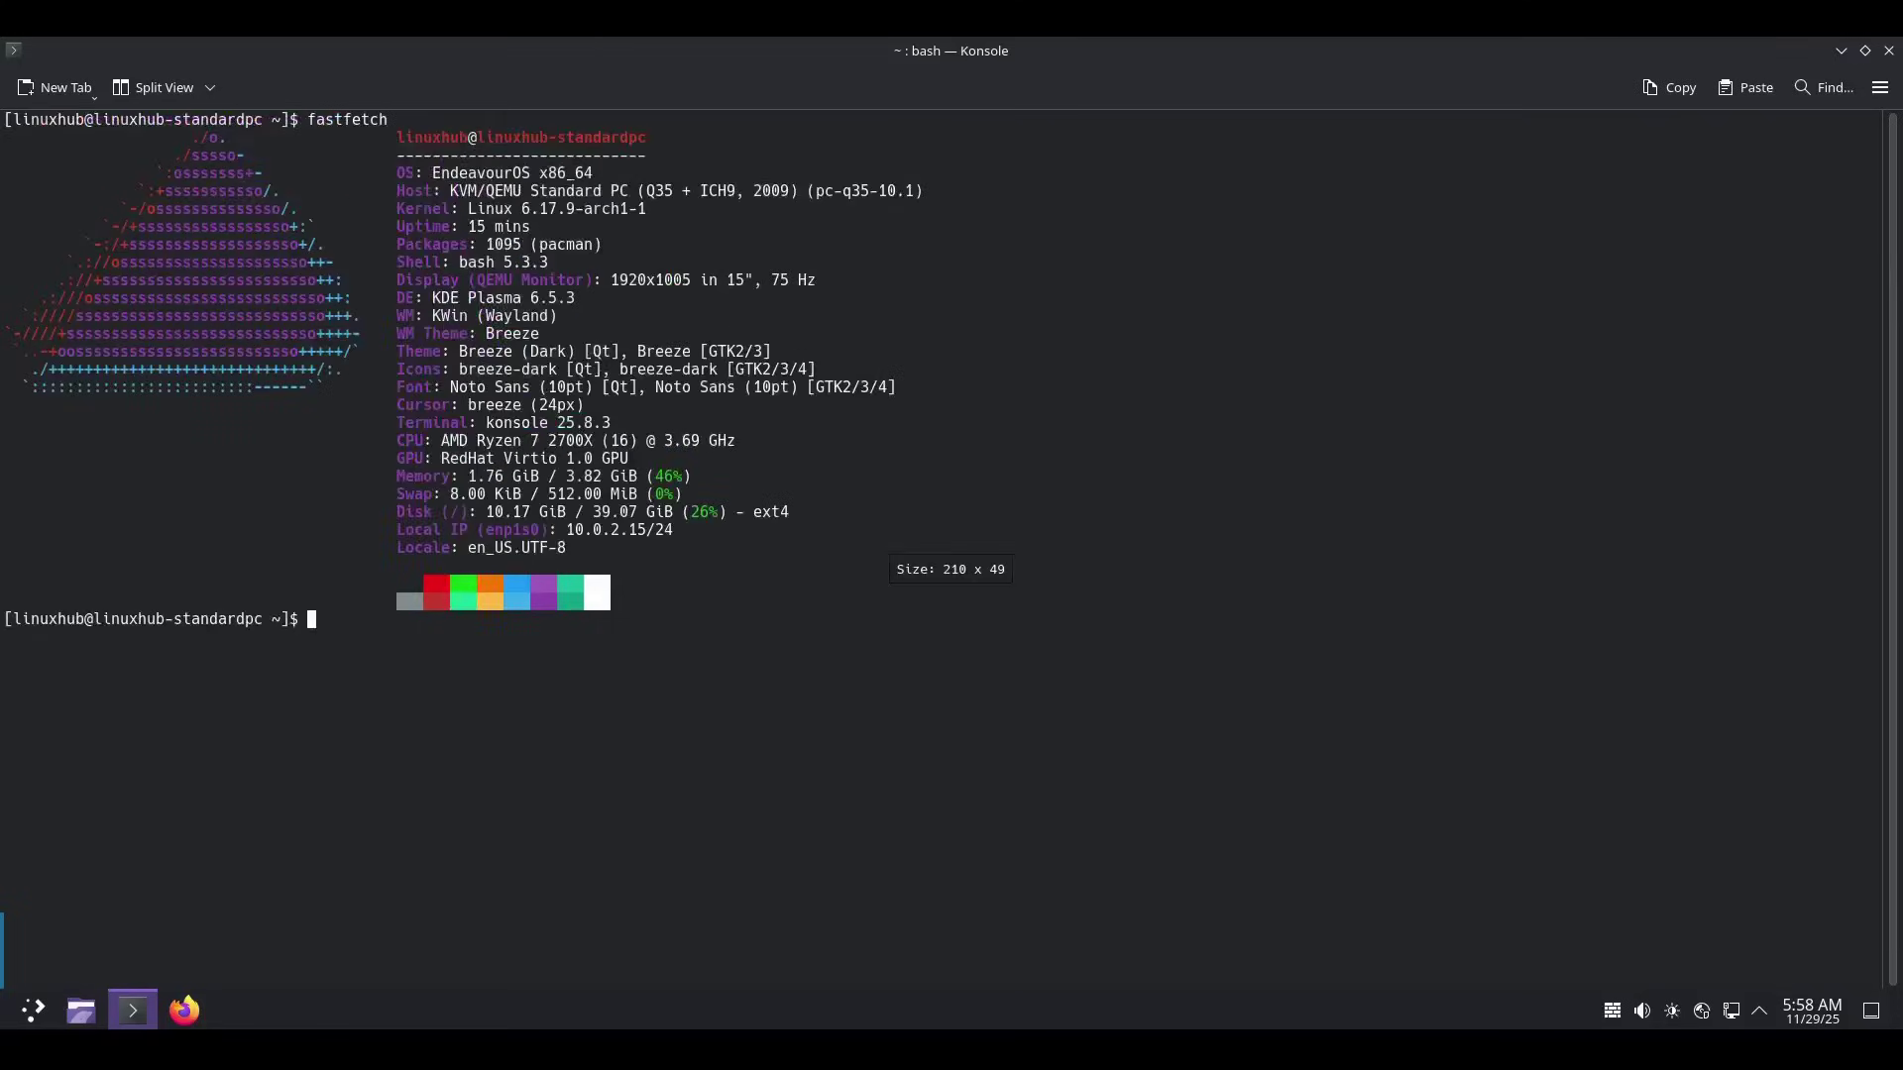
key(ctrl+plus)
key(ctrl+plus)
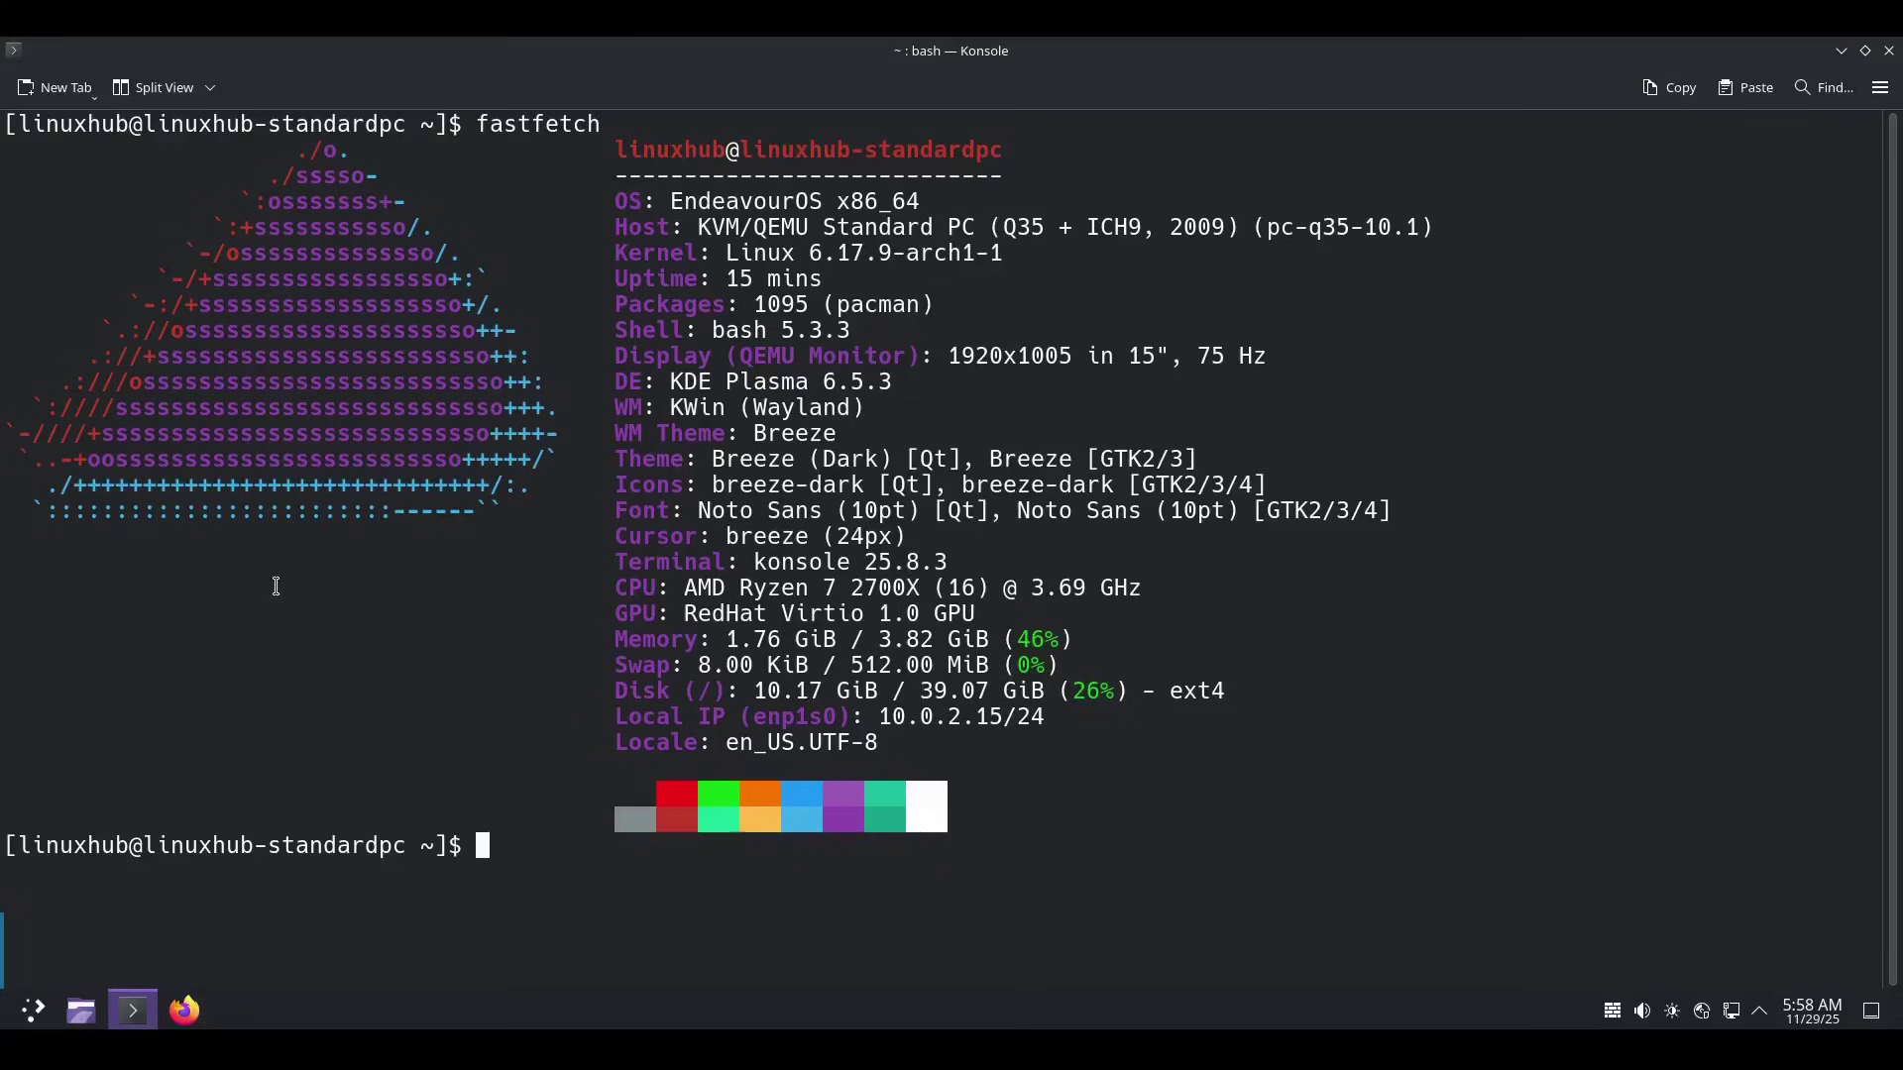
click(1888, 50)
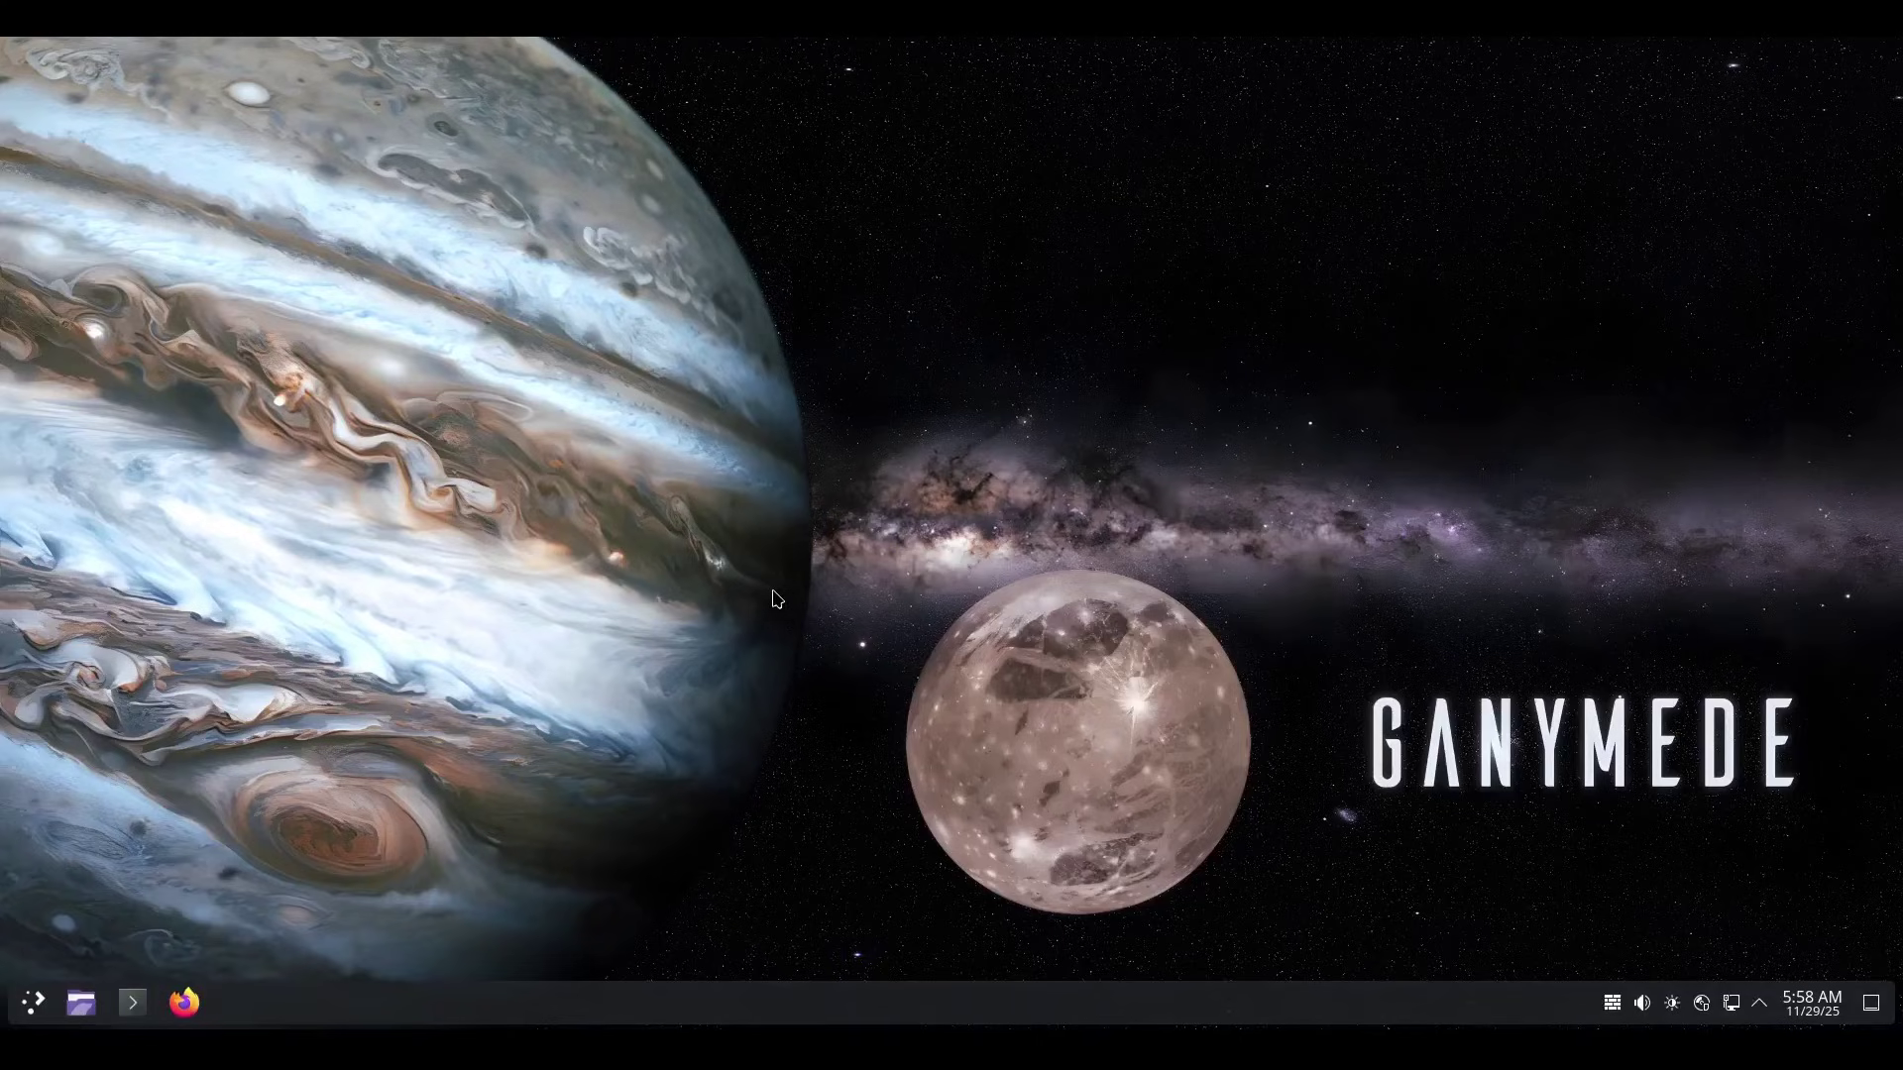